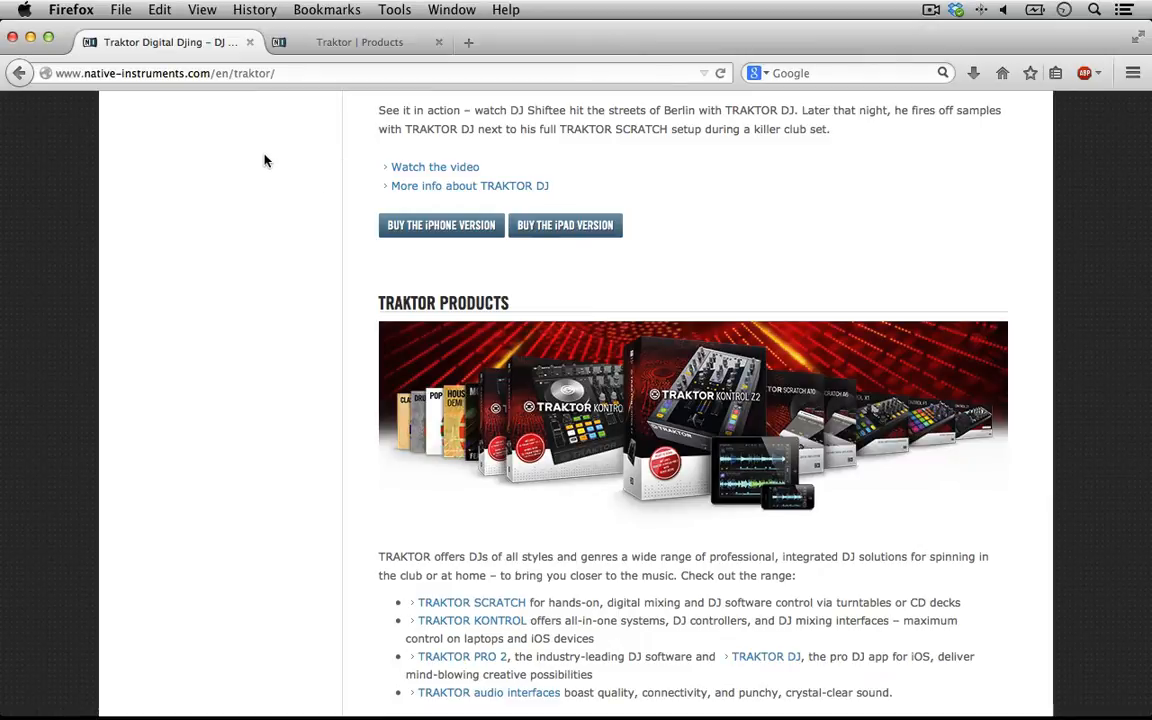
Look over the World of Traktor overview page, from the featured media to the Traktor product range.
scroll(265, 160, up, 5)
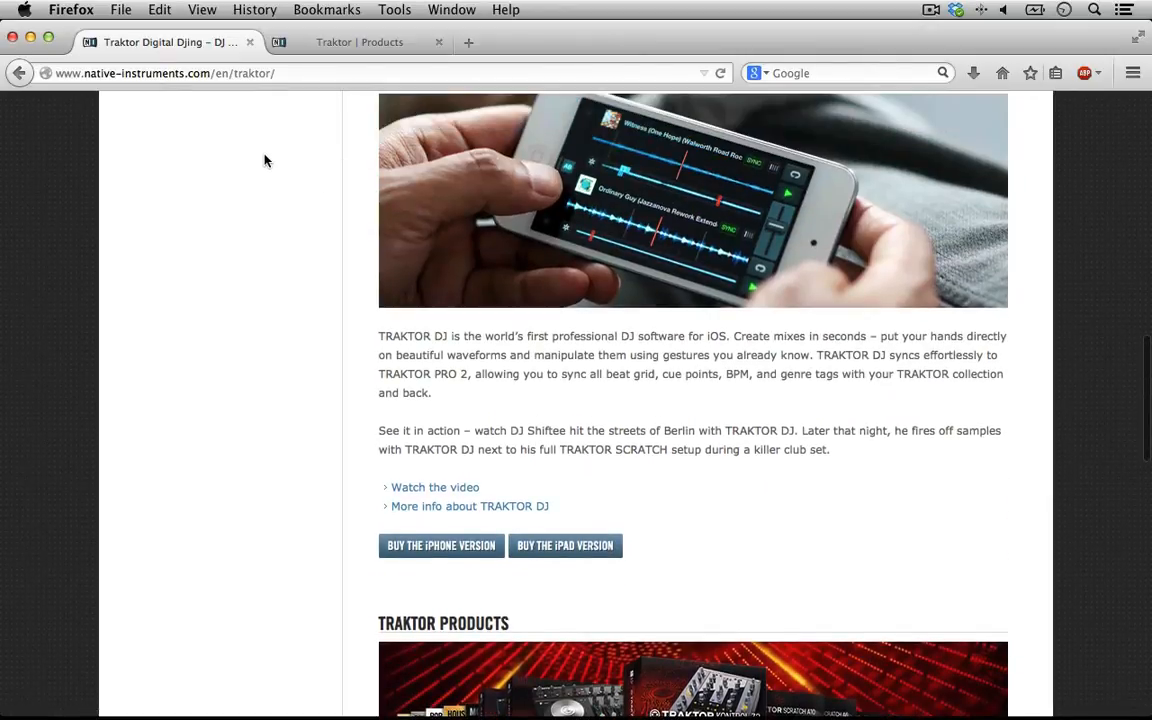
scroll(265, 160, up, 15)
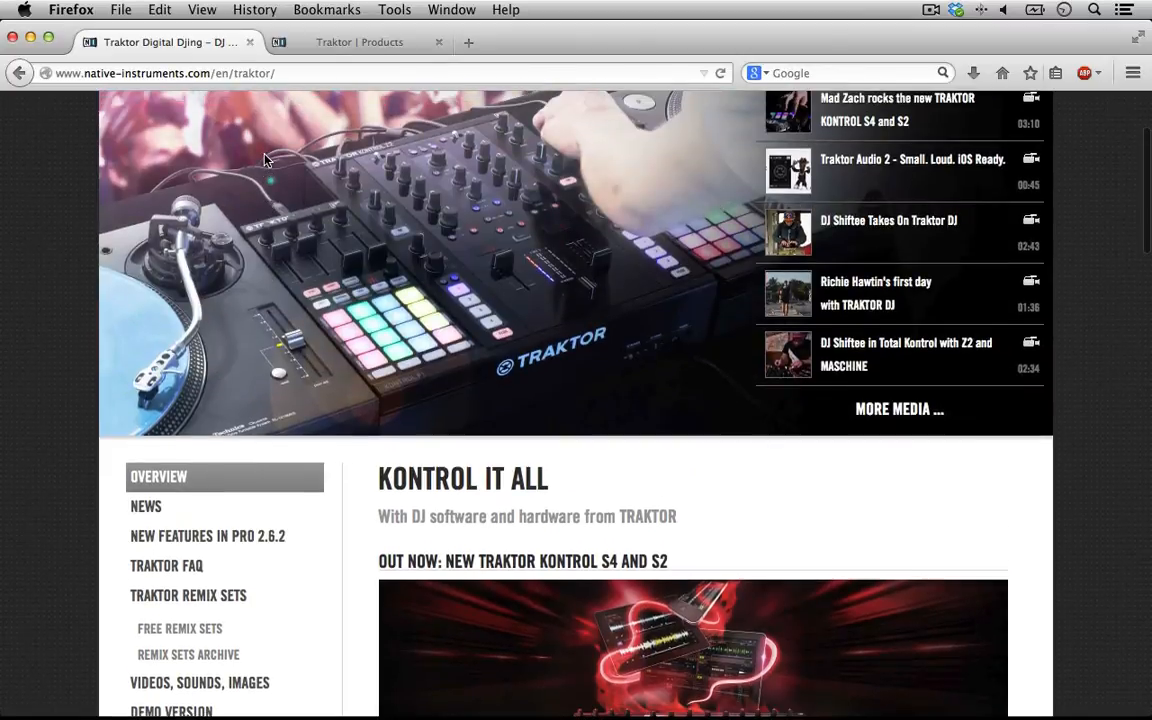
scroll(265, 158, up, 3)
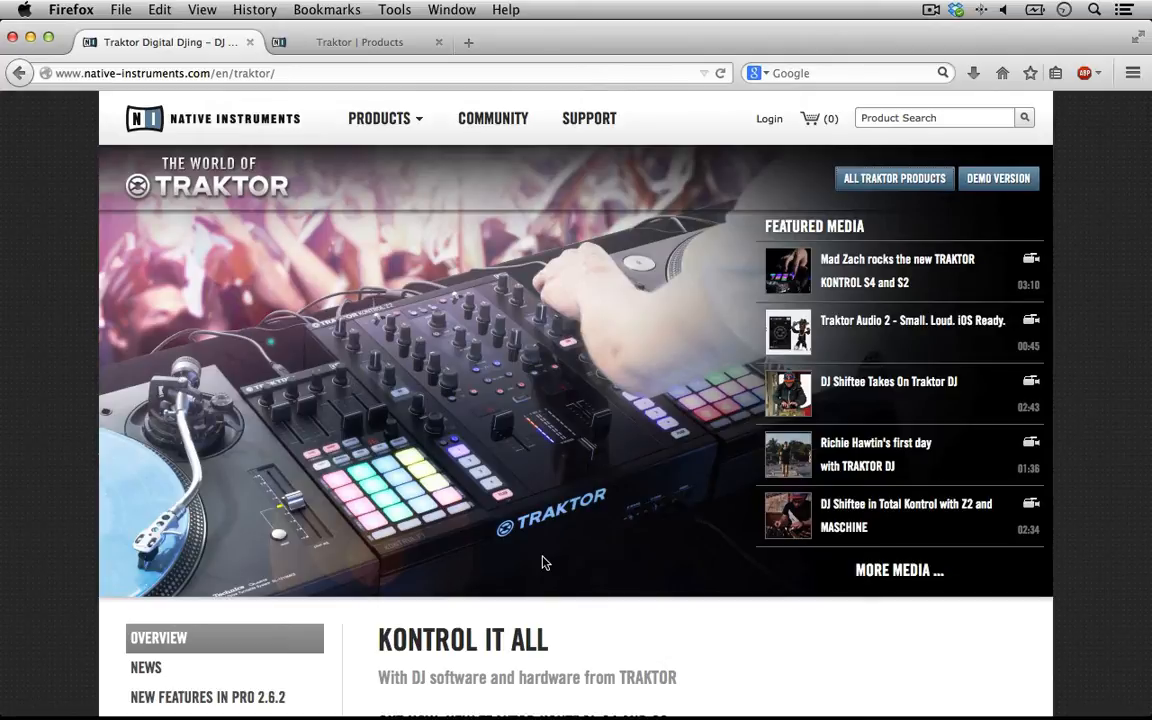
scroll(540, 563, down, 1)
scroll(538, 565, down, 5)
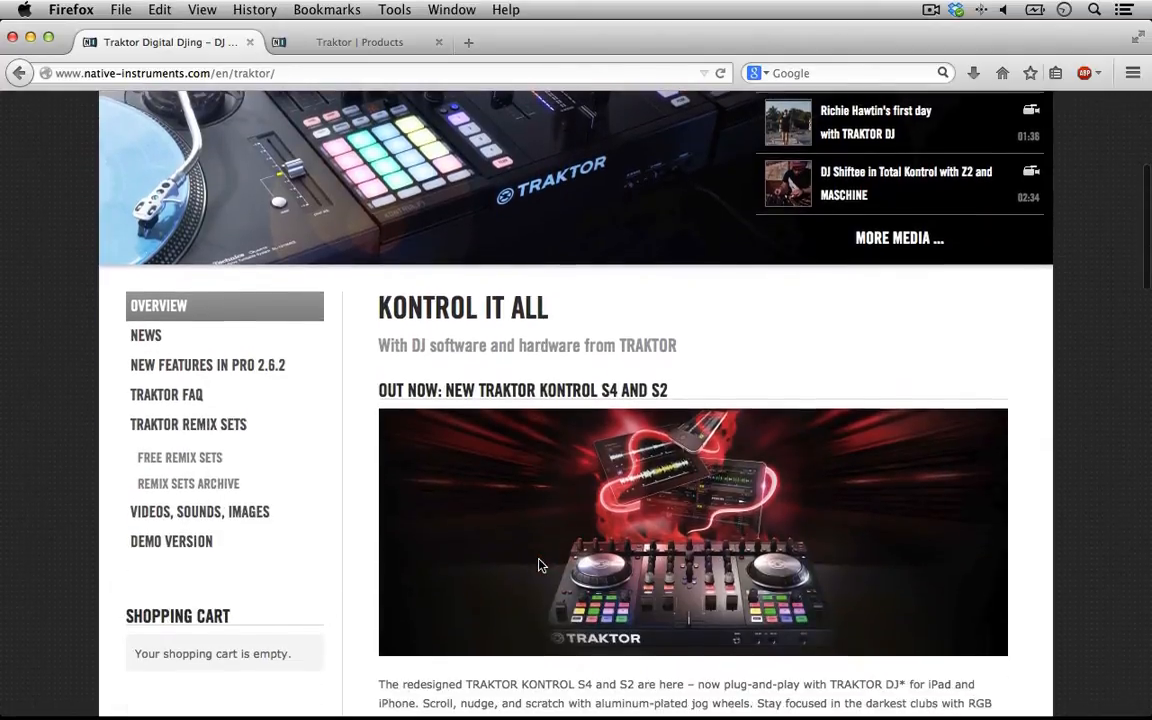
scroll(538, 565, down, 3)
scroll(540, 560, down, 10)
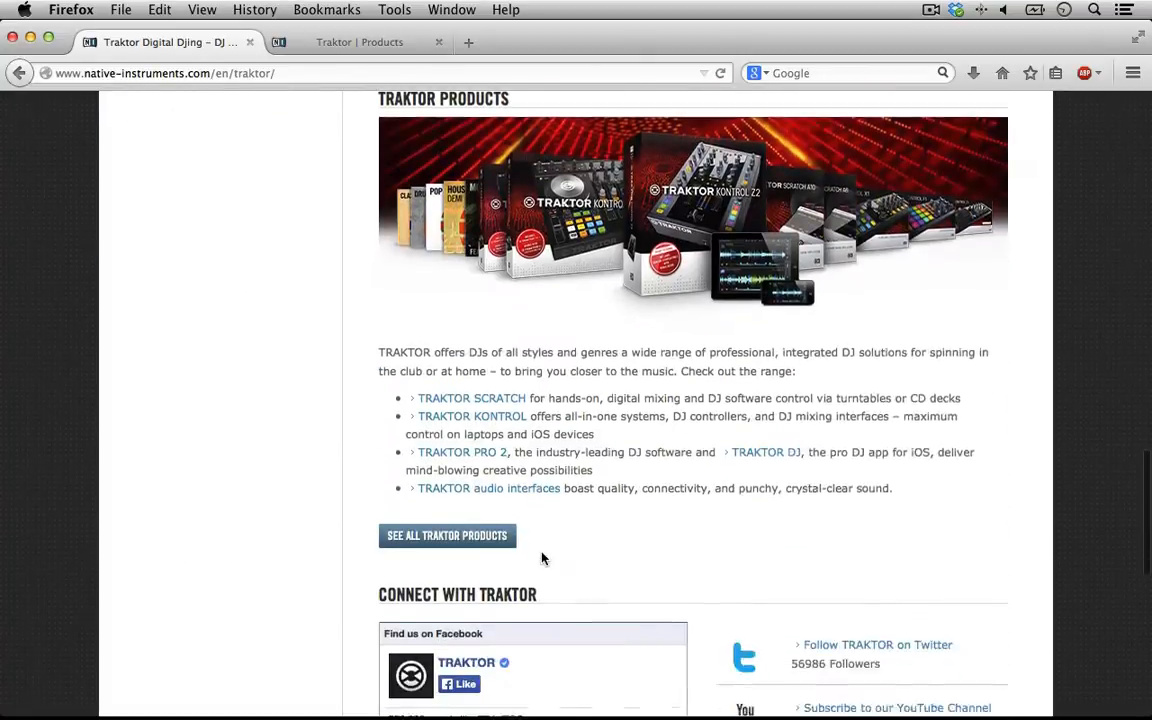
scroll(520, 480, up, 15)
View the Traktor products page, bring the Traktor Kontrol Z1 forward in the product carousel, and skim the description below.
click(368, 42)
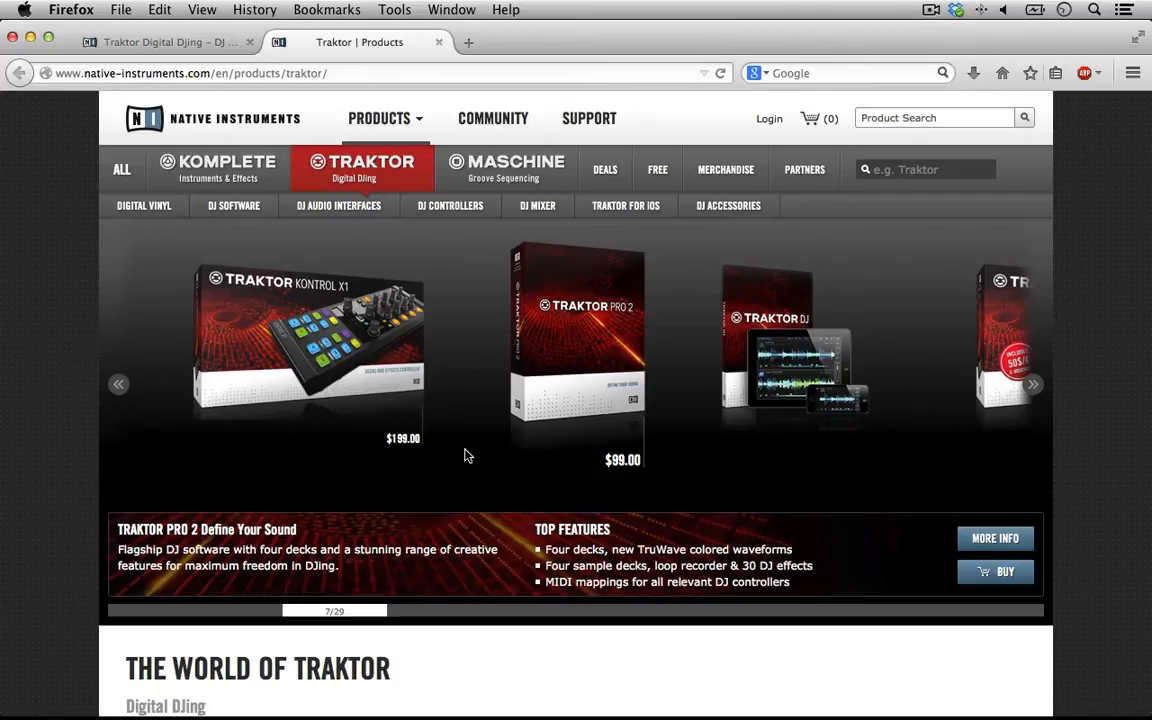
click(117, 386)
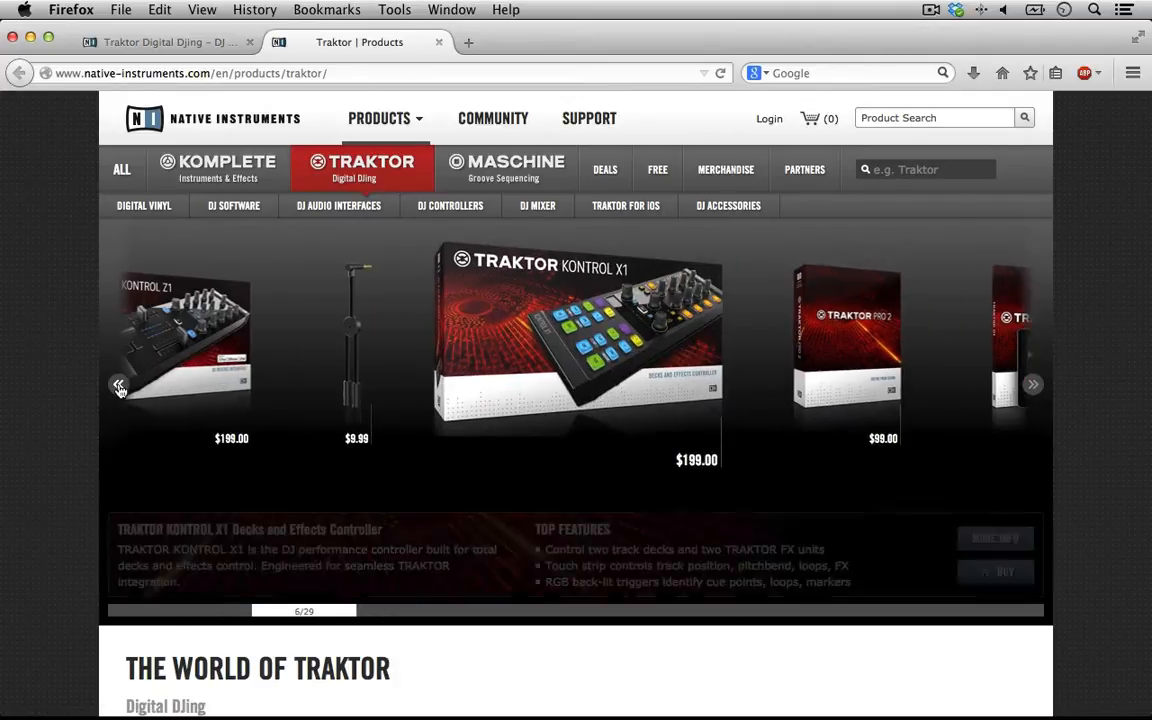
click(118, 388)
click(118, 388)
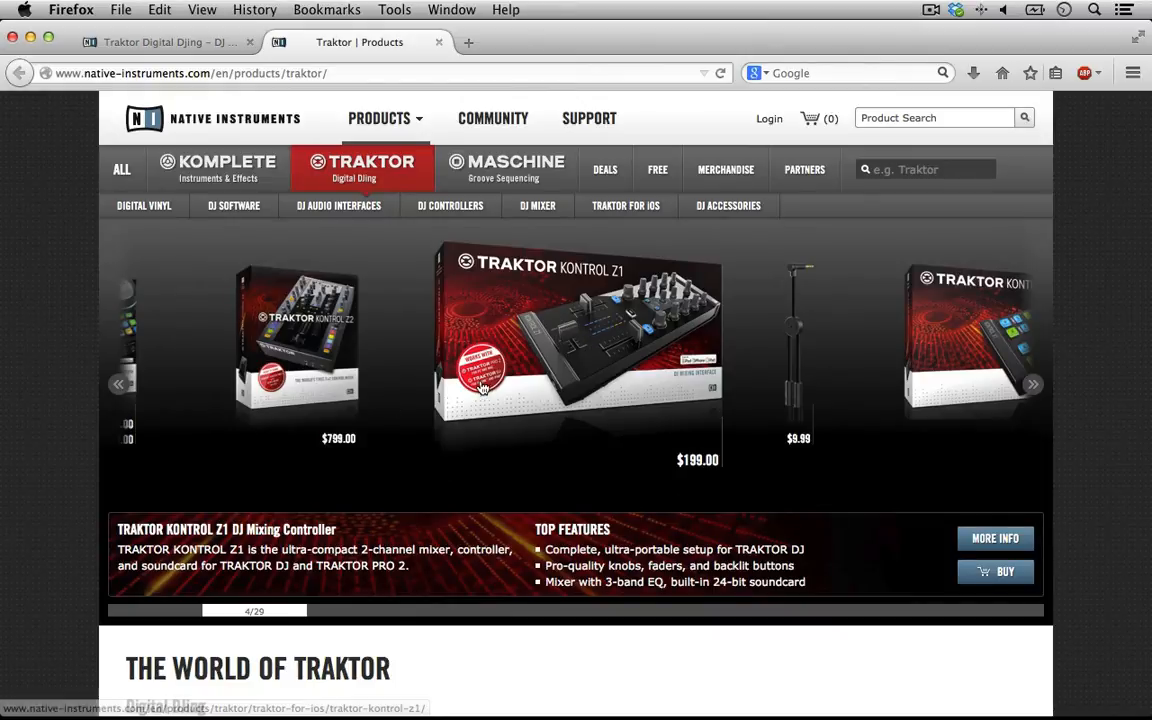
scroll(481, 388, down, 5)
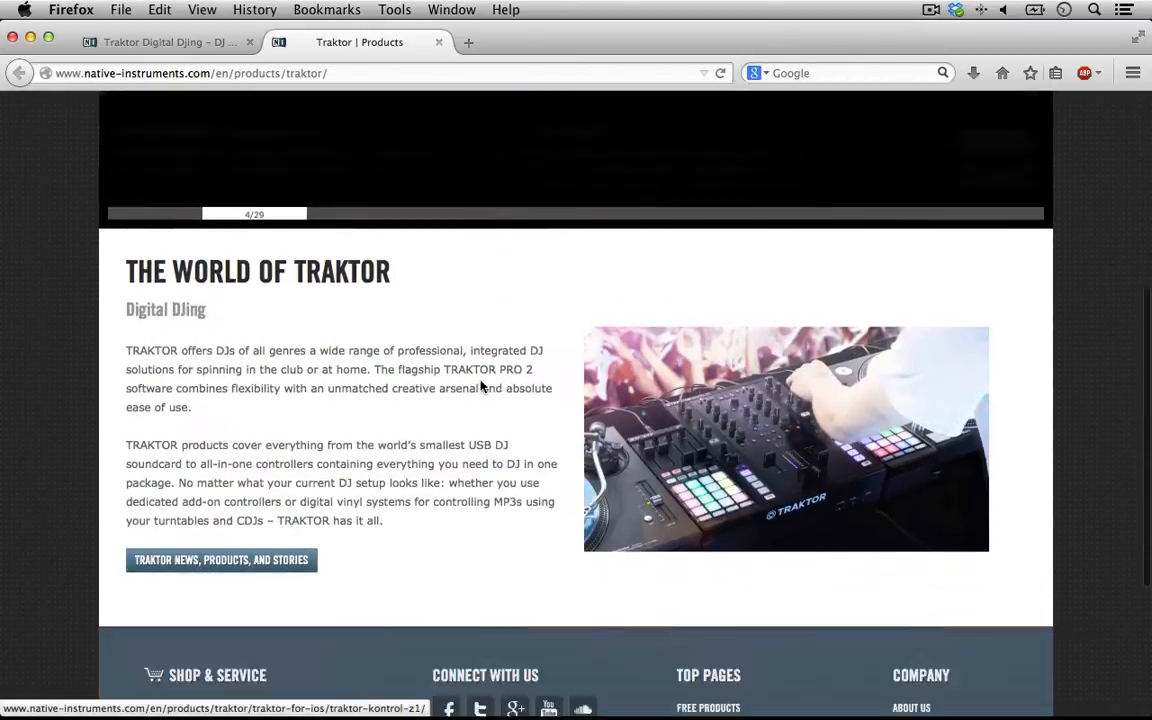
scroll(481, 388, down, 2)
scroll(481, 386, up, 5)
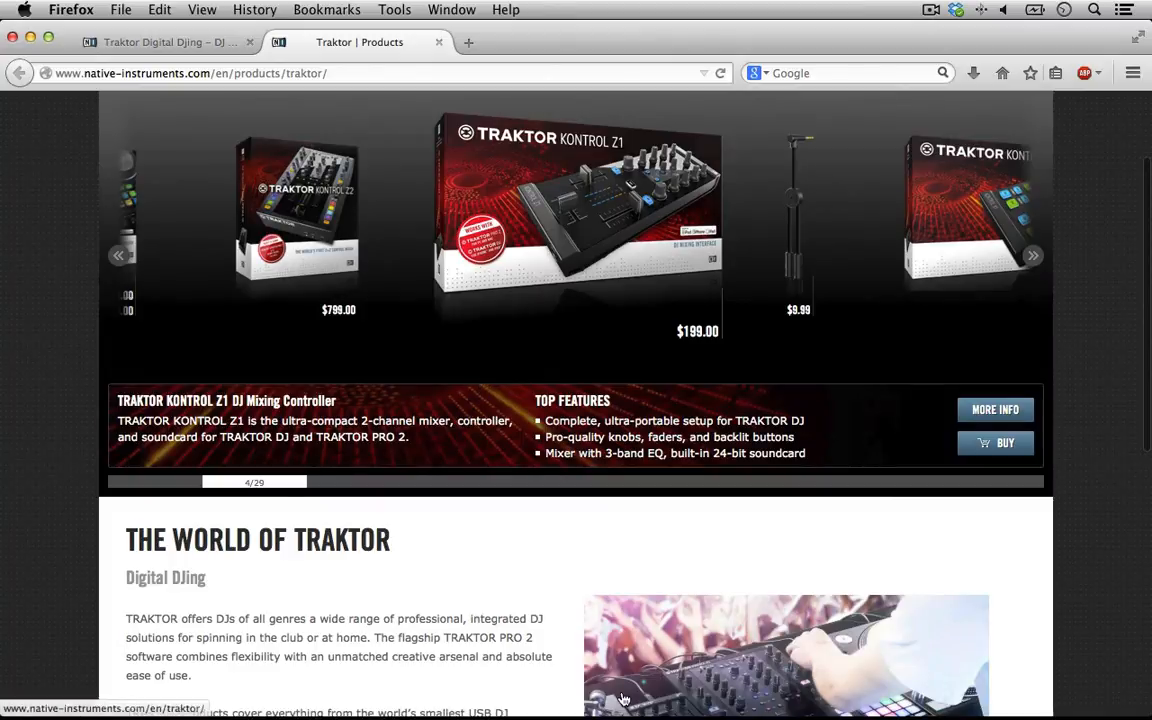
Switch to Traktor and collapse the advanced panels below decks A and B.
click(588, 709)
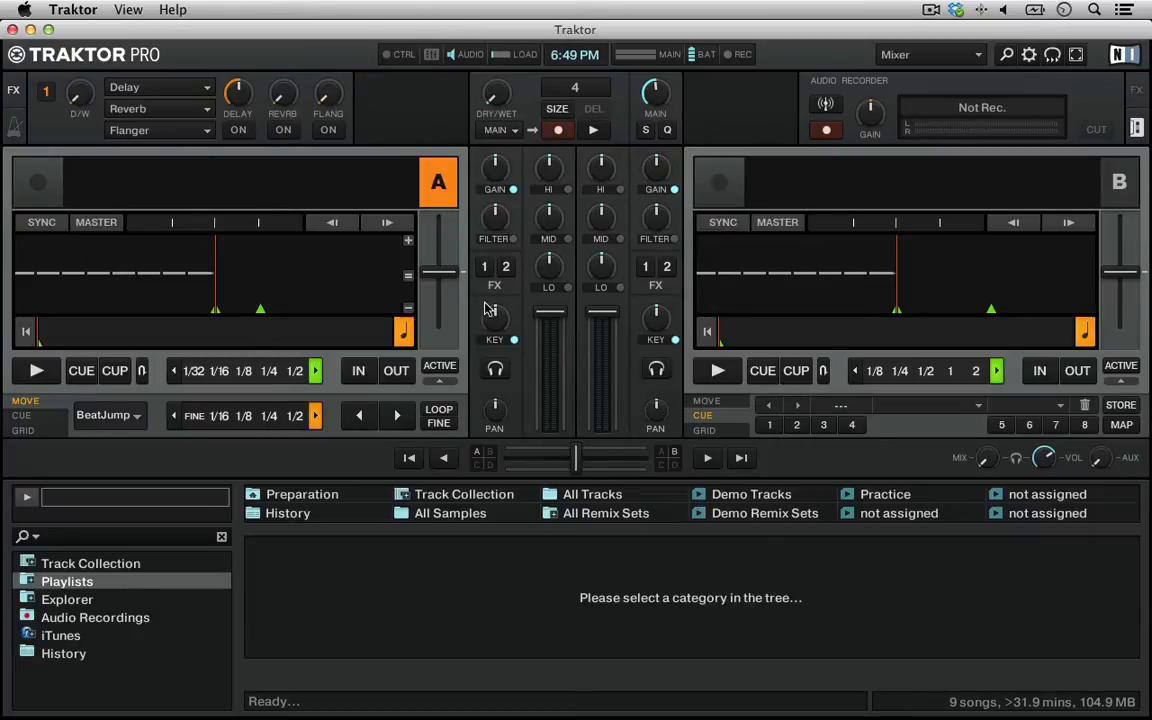
mouse_move(405, 257)
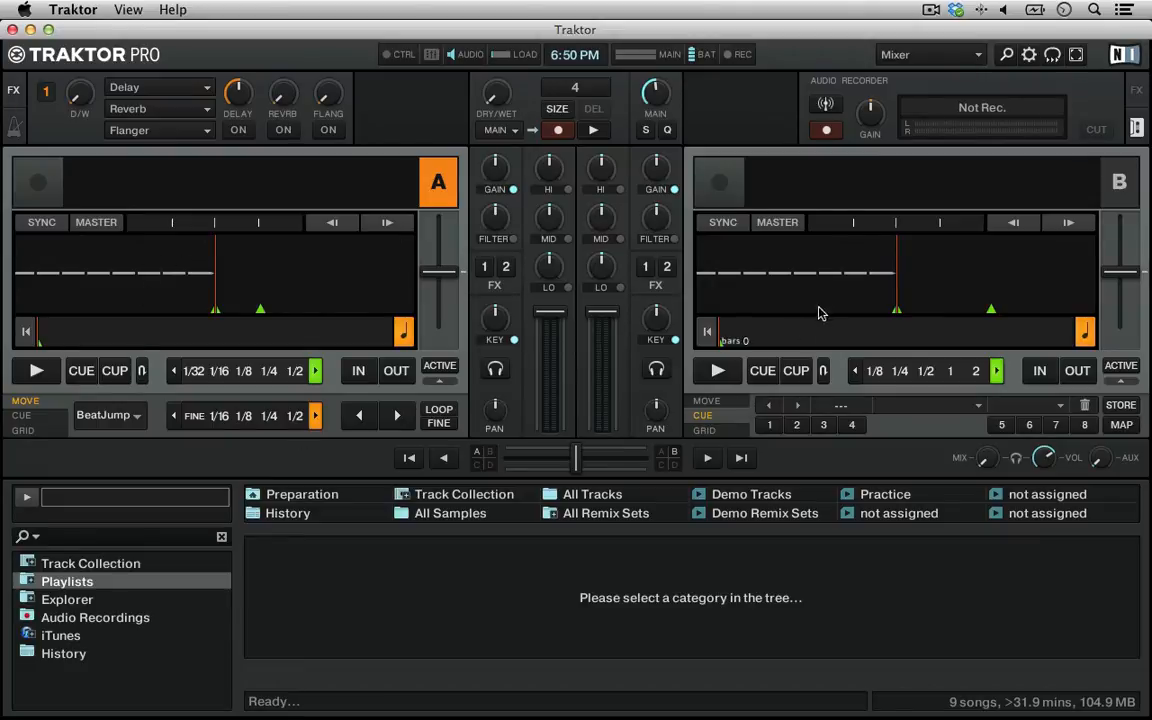
click(443, 382)
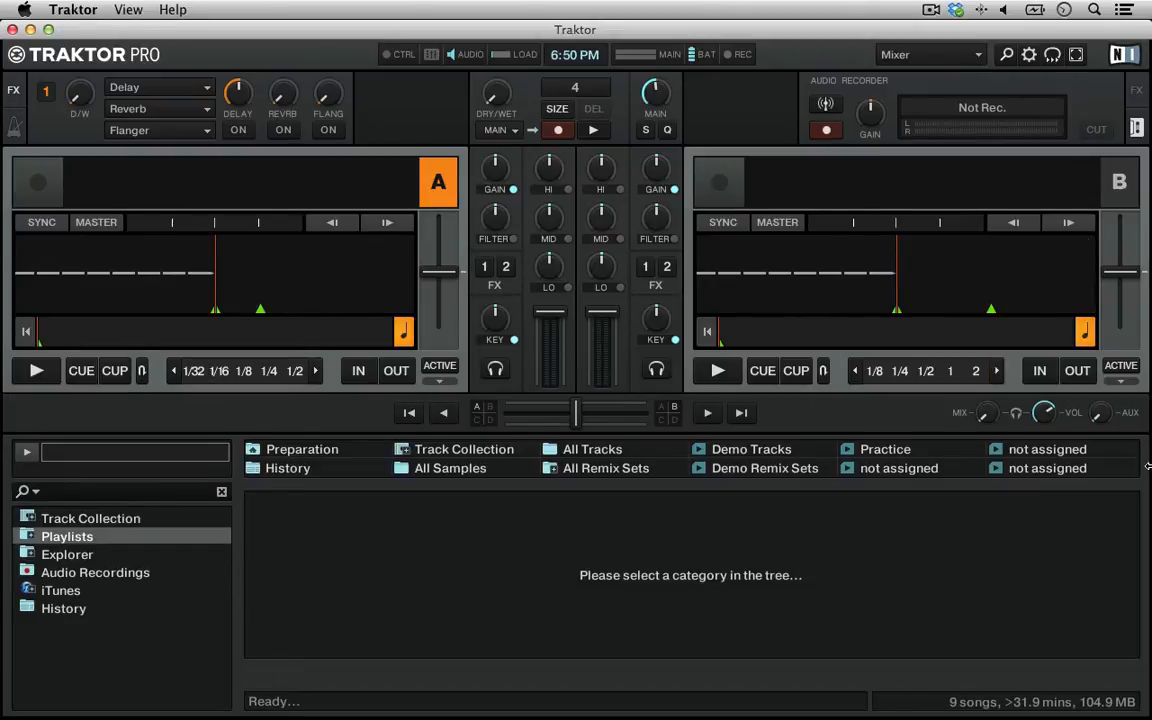
click(1120, 381)
click(1126, 382)
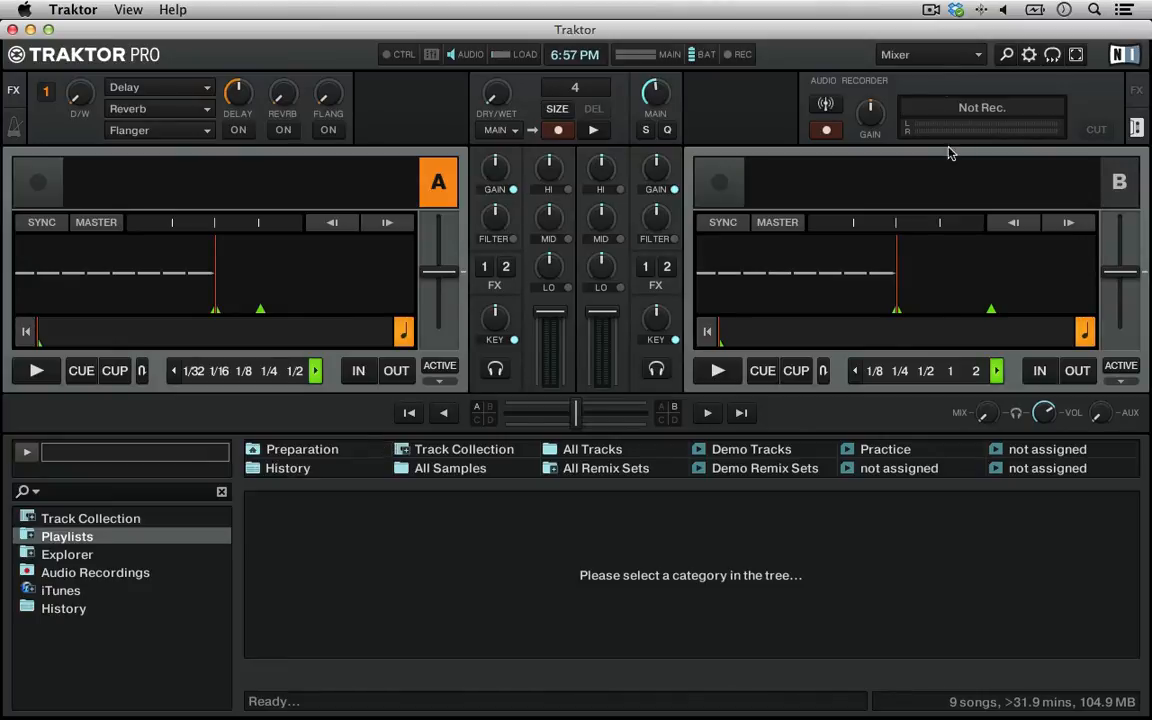
Review the Track Decks, Decks Layout, Audio Setup and Output Routing preferences, and close the preferences.
click(1030, 56)
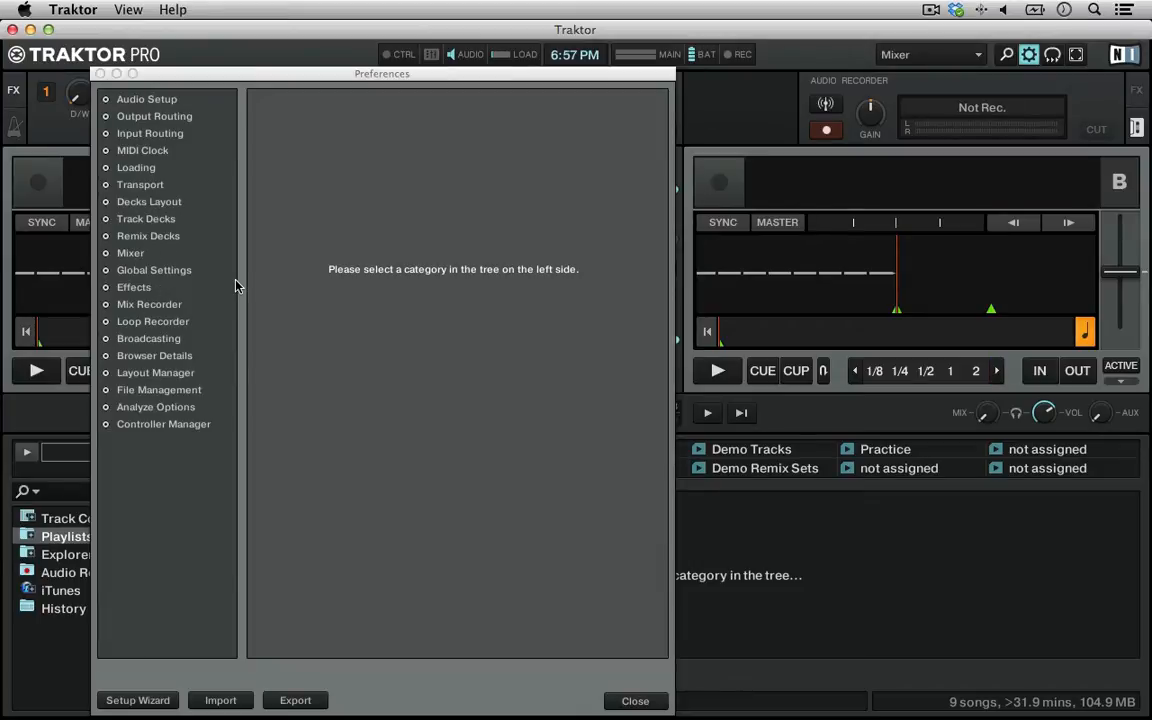
click(157, 220)
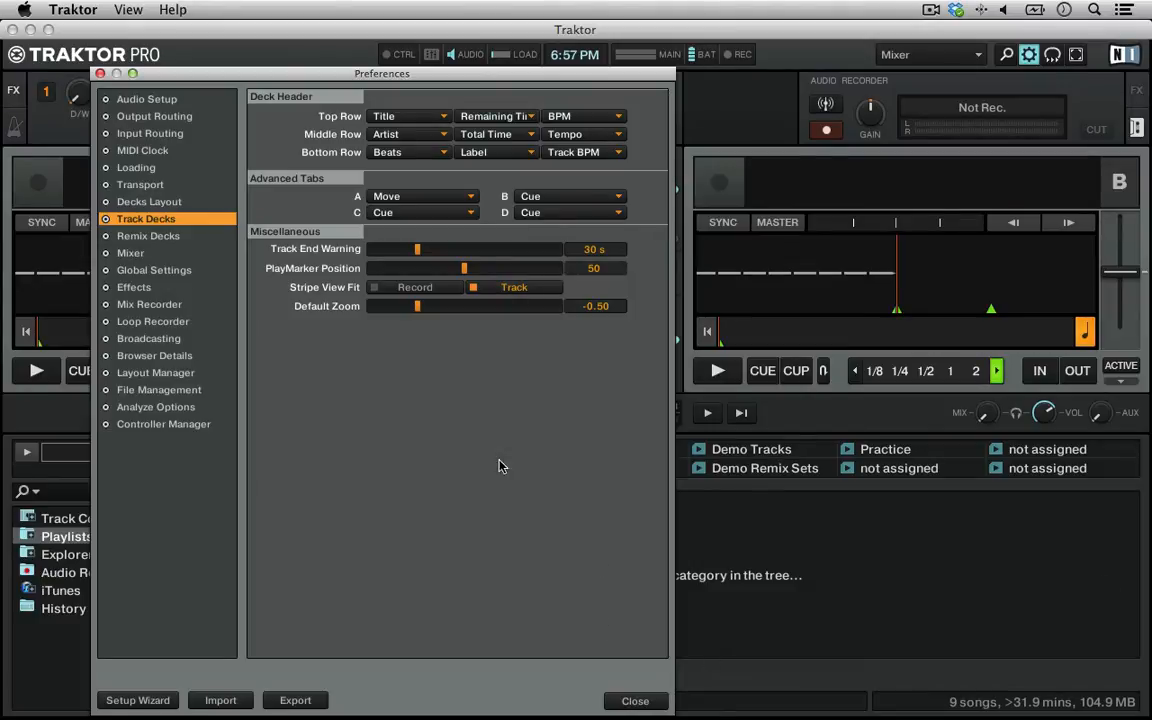
click(170, 203)
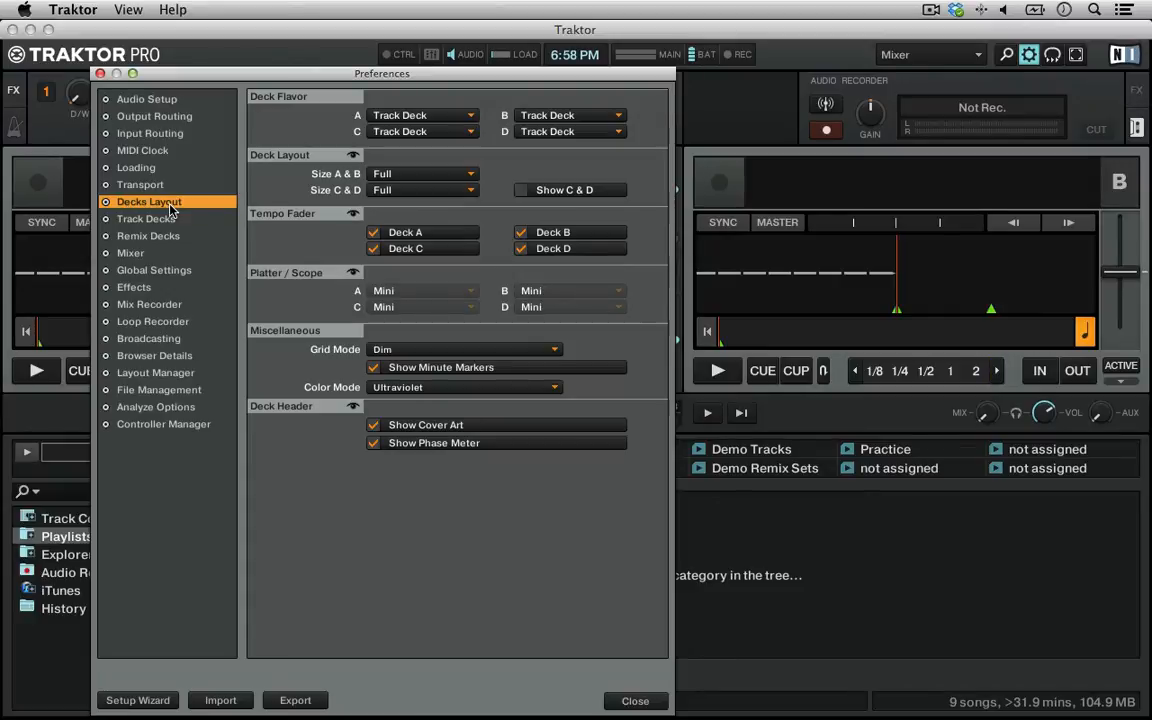
click(122, 116)
click(133, 101)
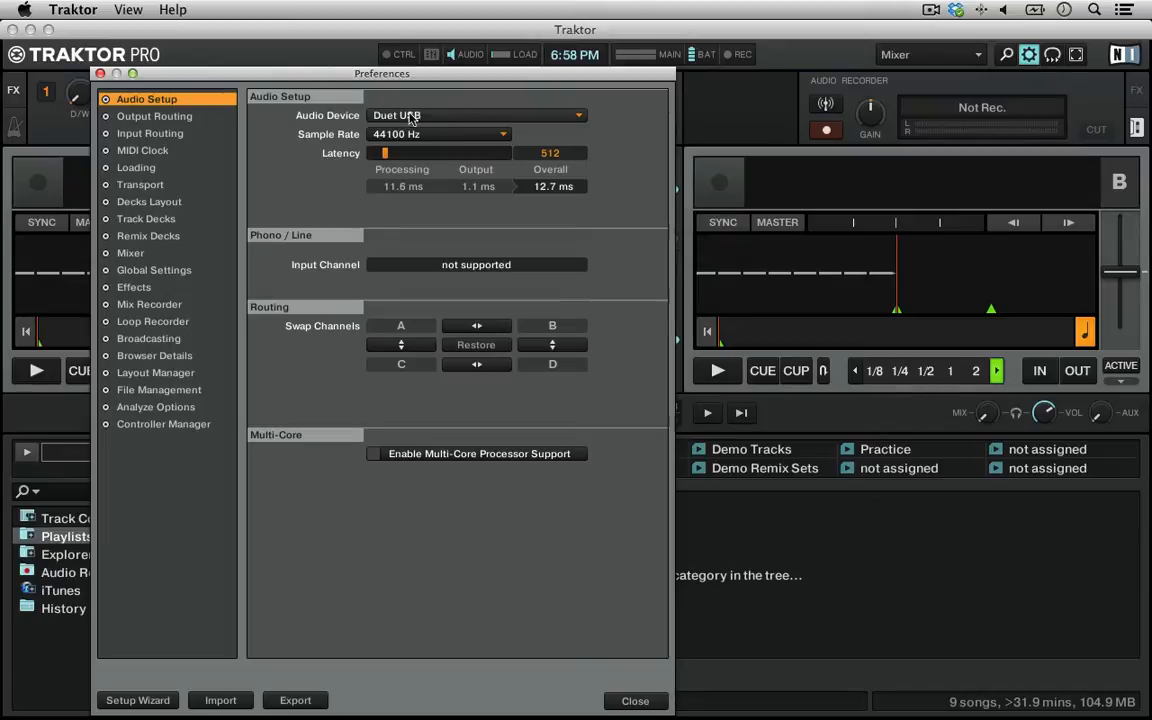
click(176, 116)
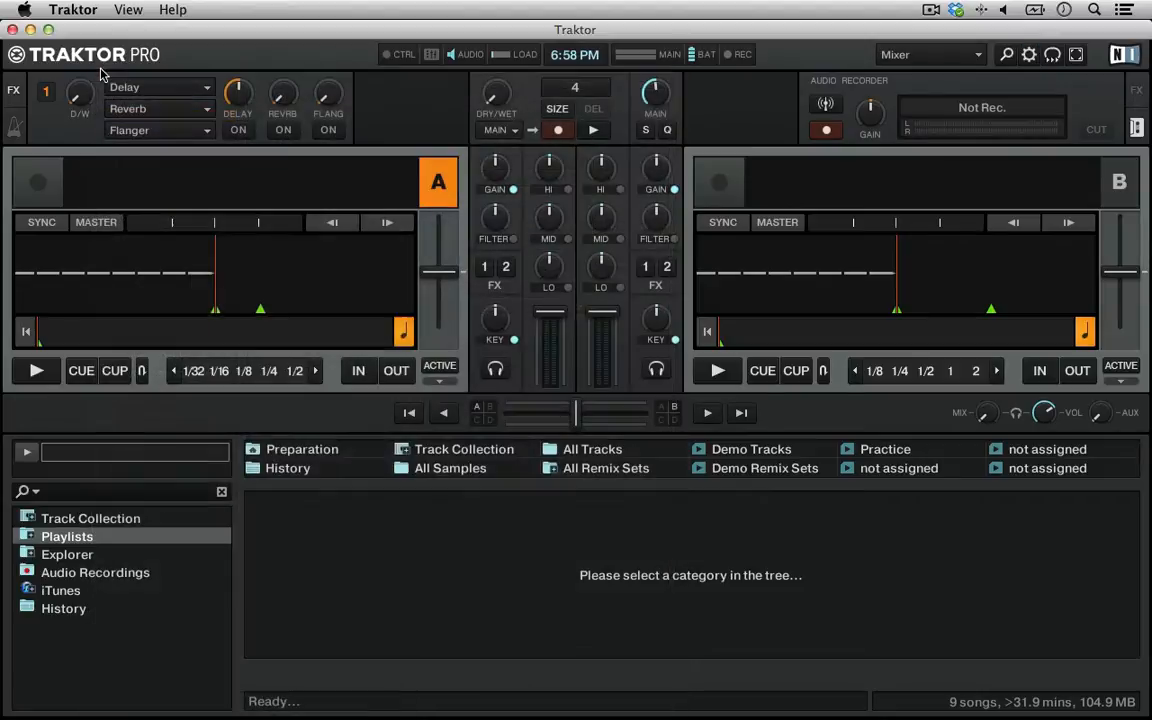
click(100, 73)
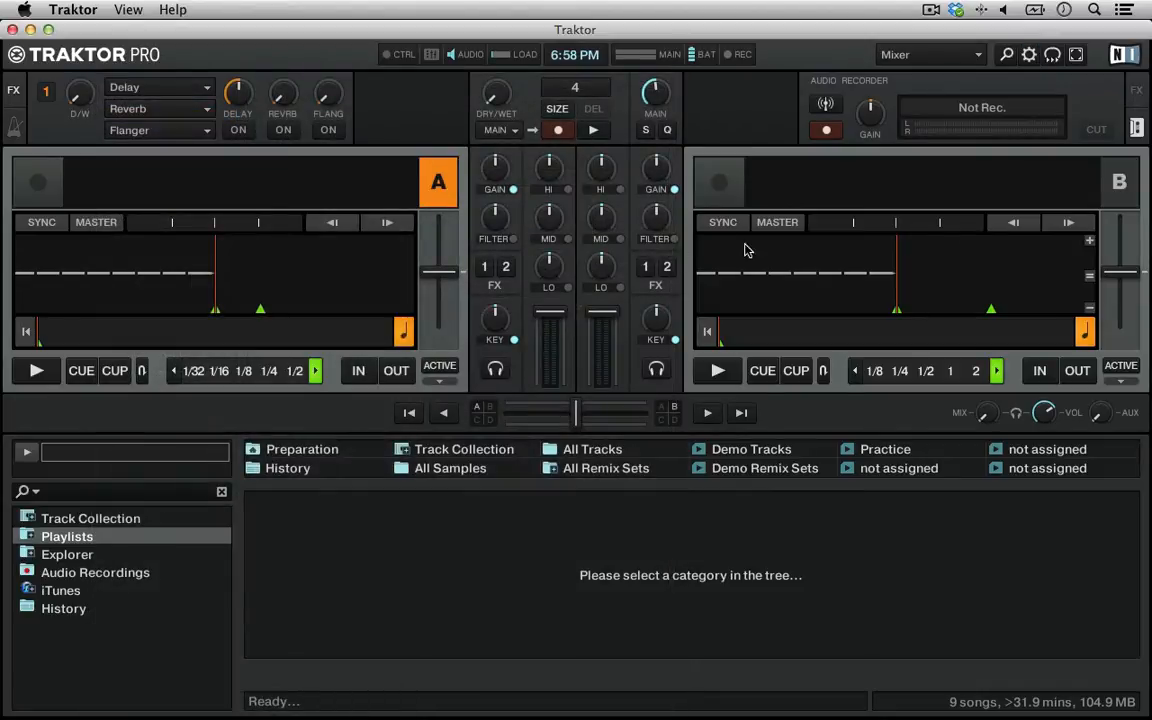
Switch the window layout from Mixer to Browser.
click(910, 54)
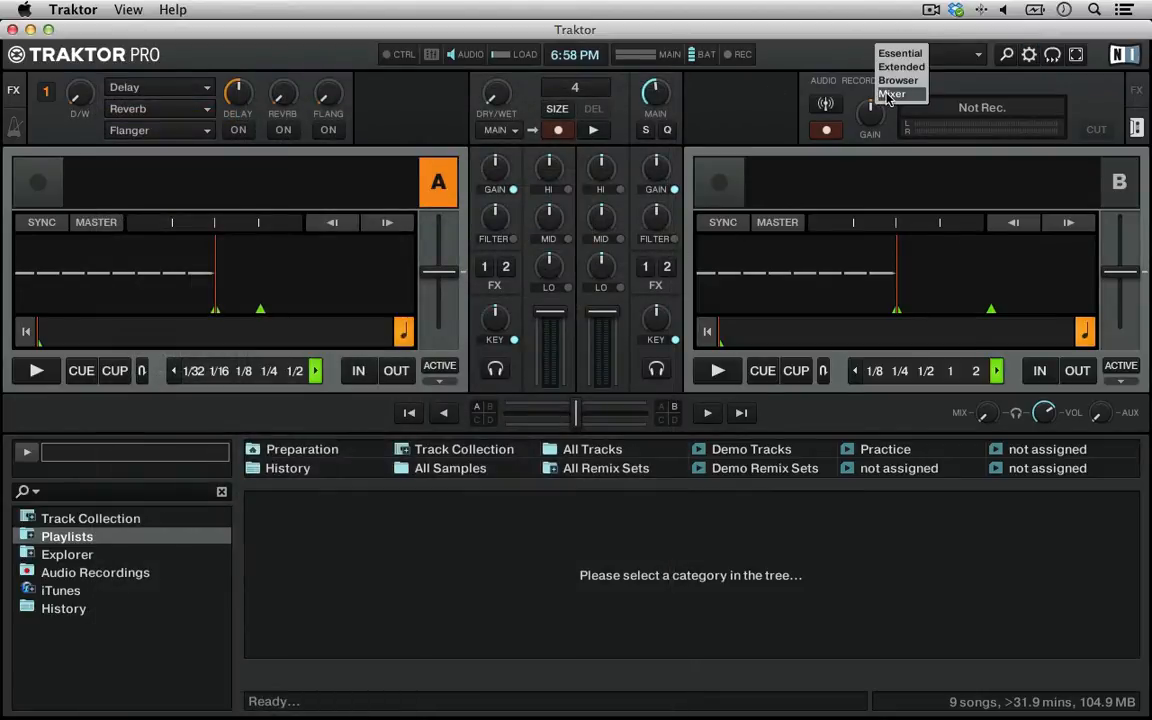
click(892, 93)
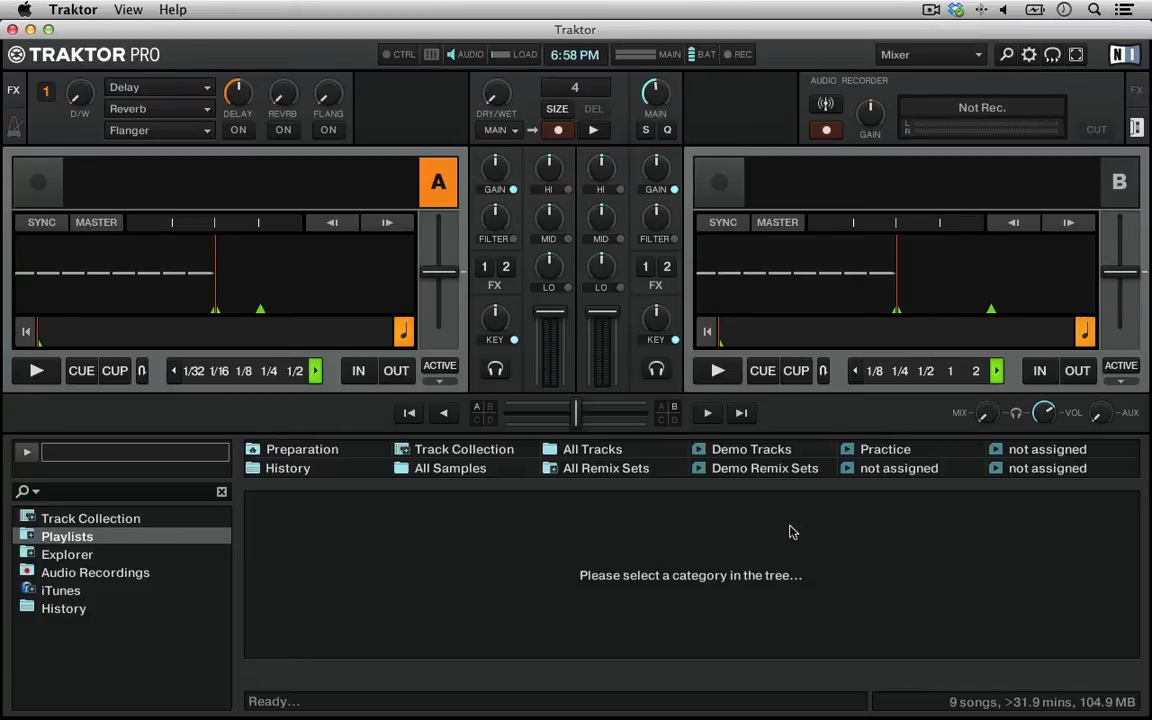
click(910, 54)
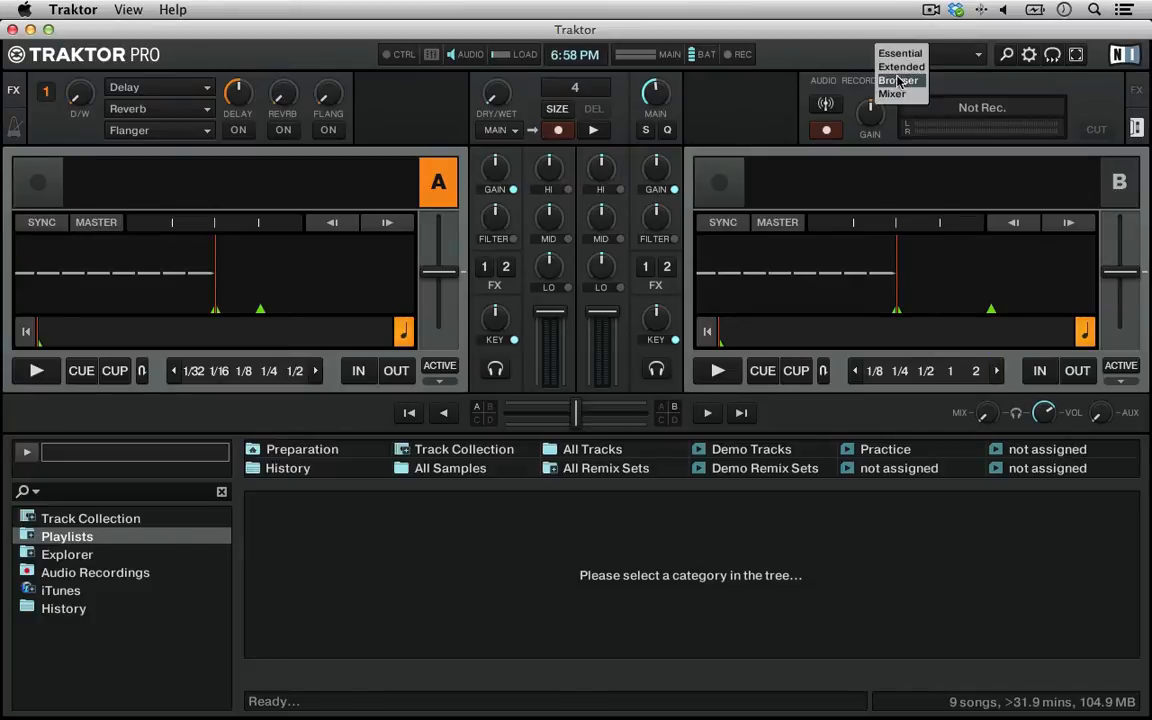
click(898, 80)
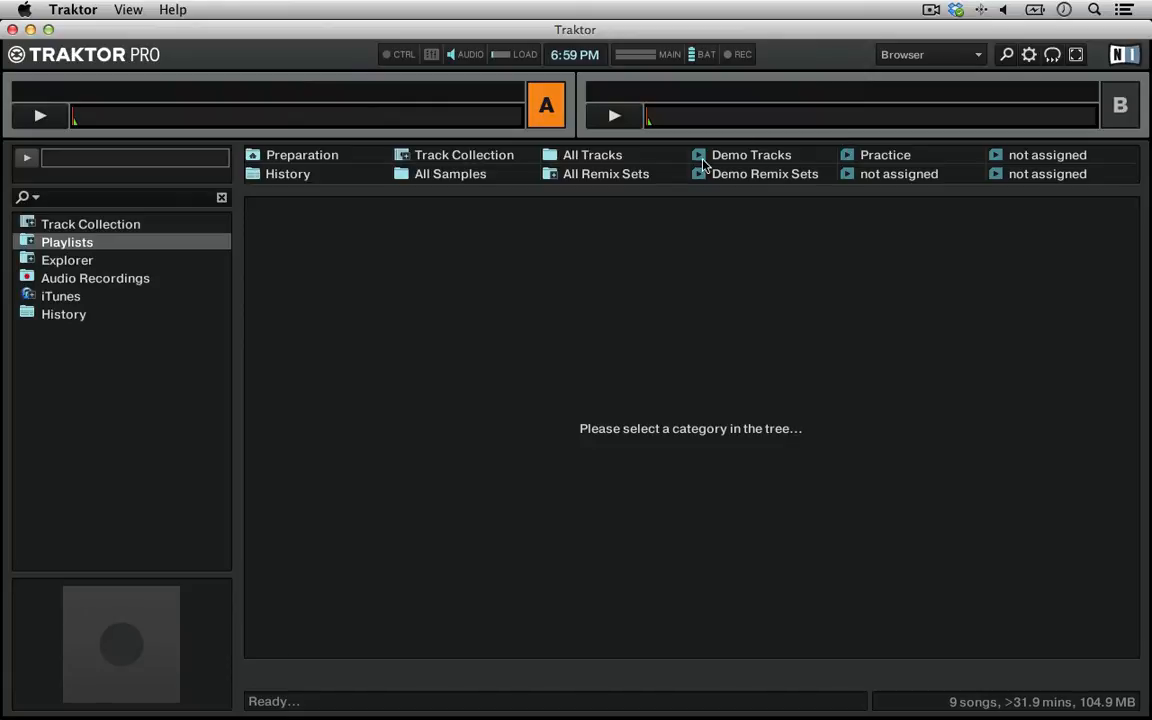
Load "ill-esha - Only Fair (BUSTED by heRobust)" from the Practice playlist into deck A and return to the Mixer layout.
click(879, 160)
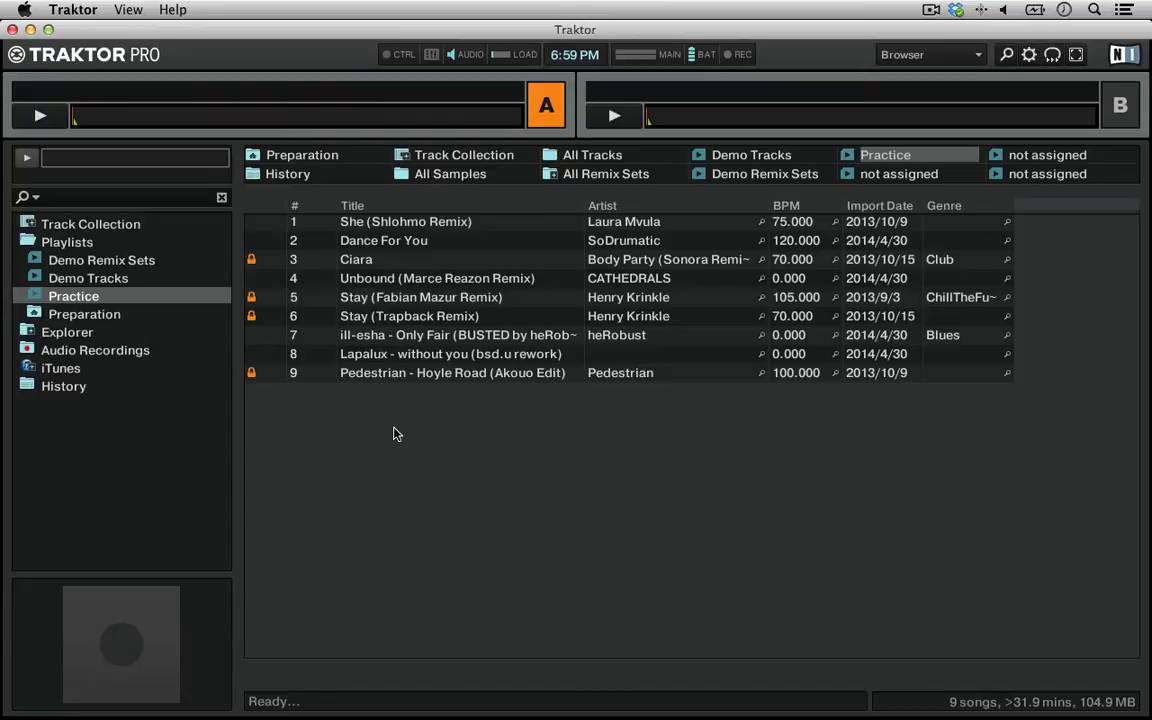
click(395, 338)
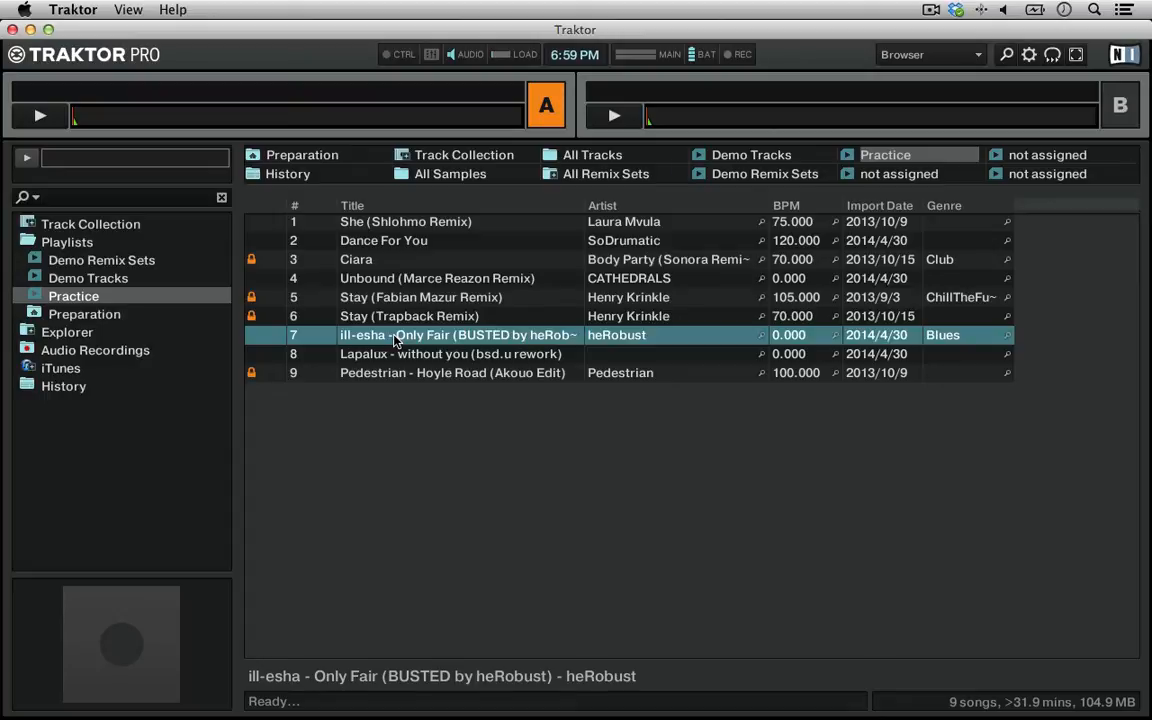
drag(395, 338, 303, 106)
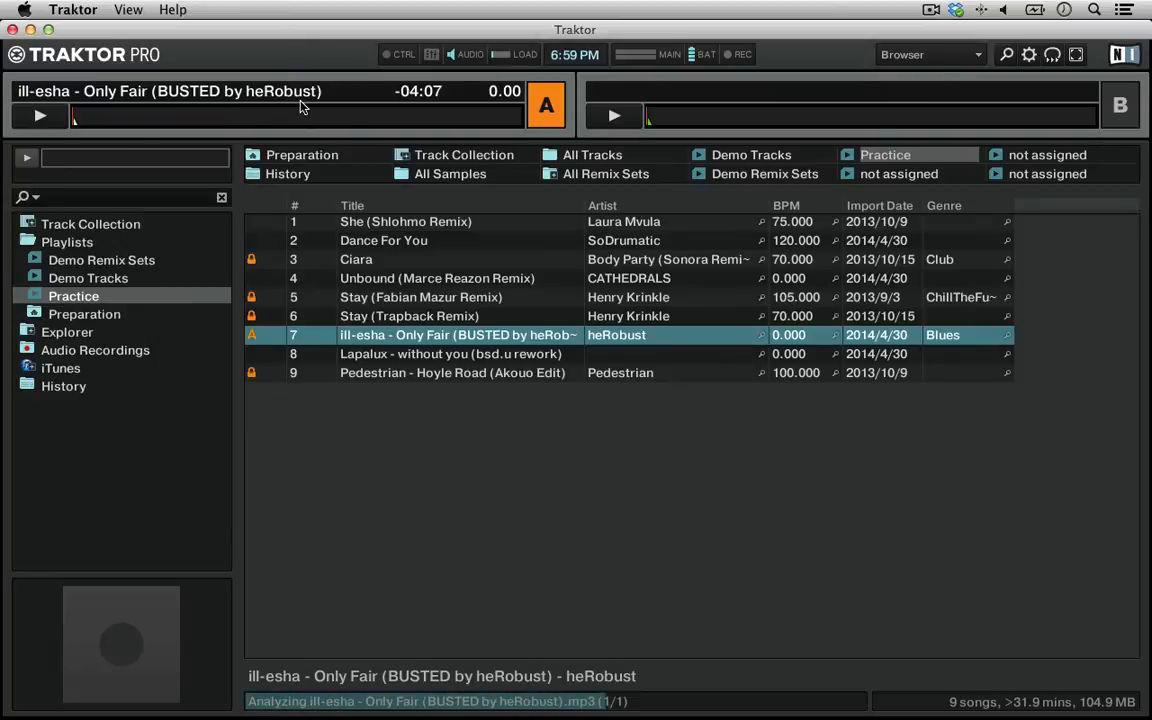
click(944, 56)
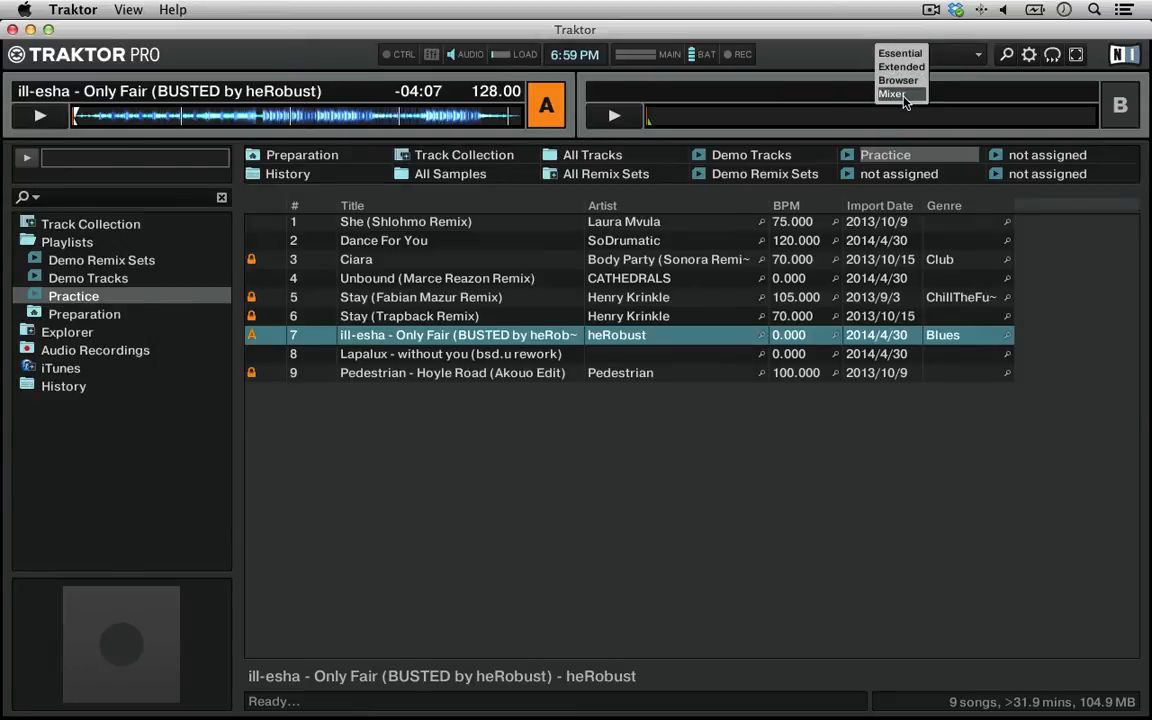
click(903, 94)
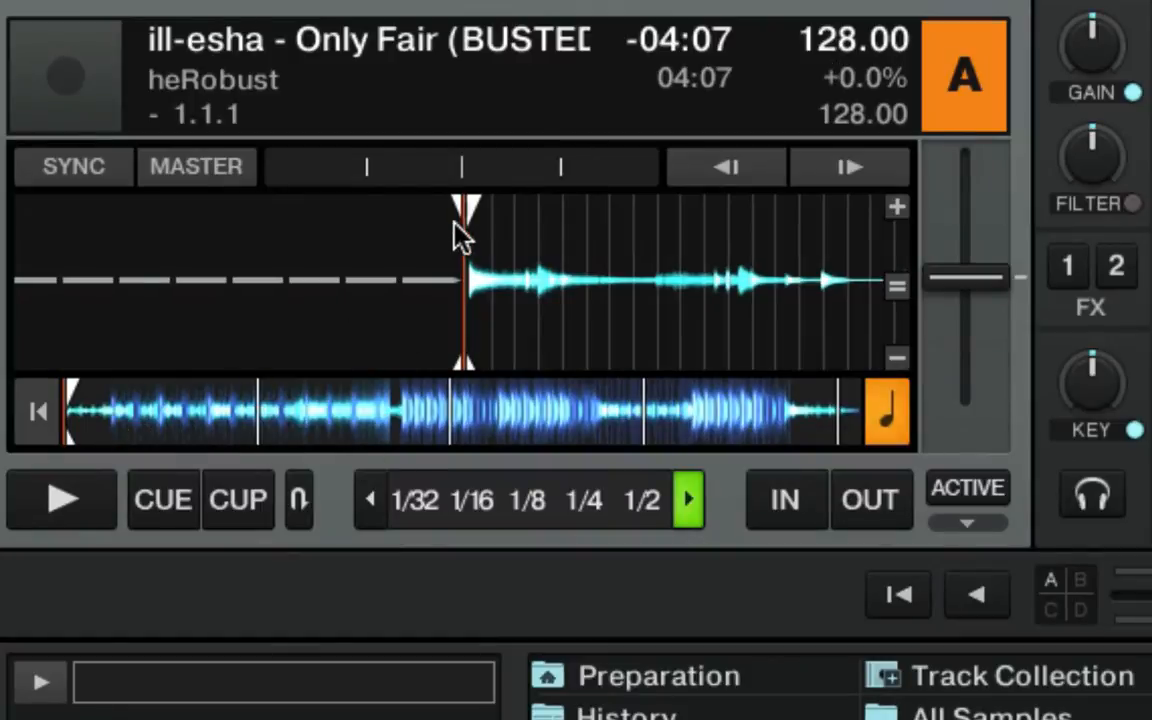
Zoom in on deck A's waveform and line up the playhead with marker 1 at the track's first beat.
drag(560, 303, 617, 309)
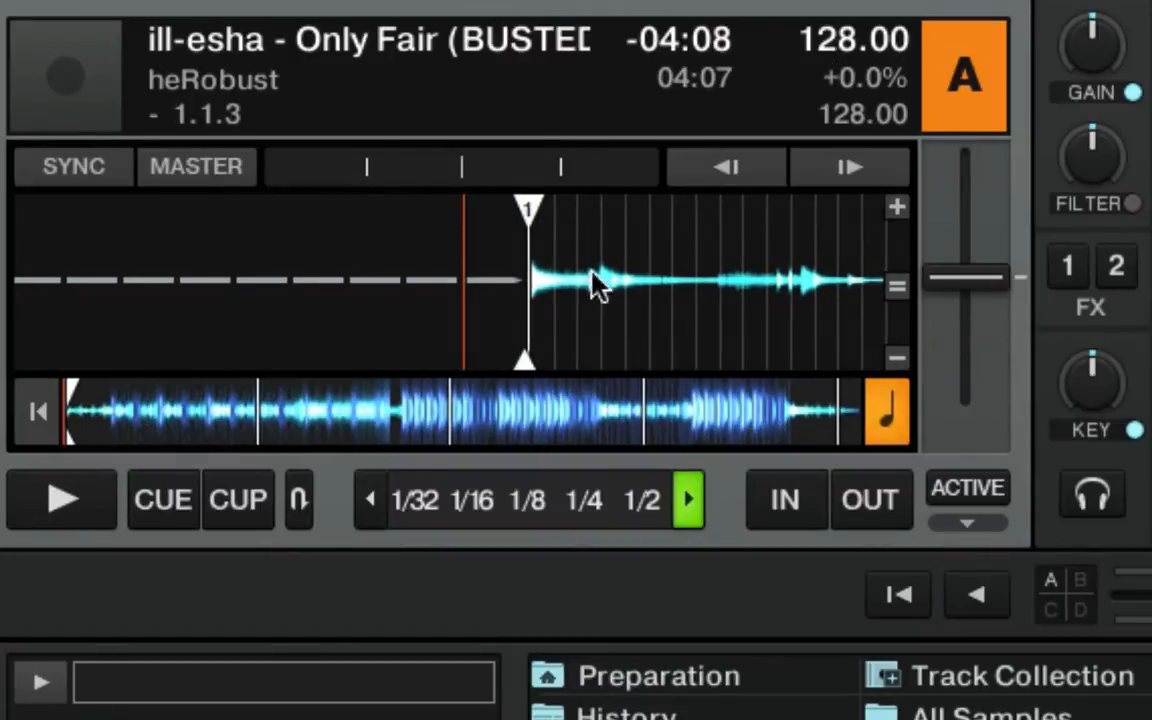
click(898, 206)
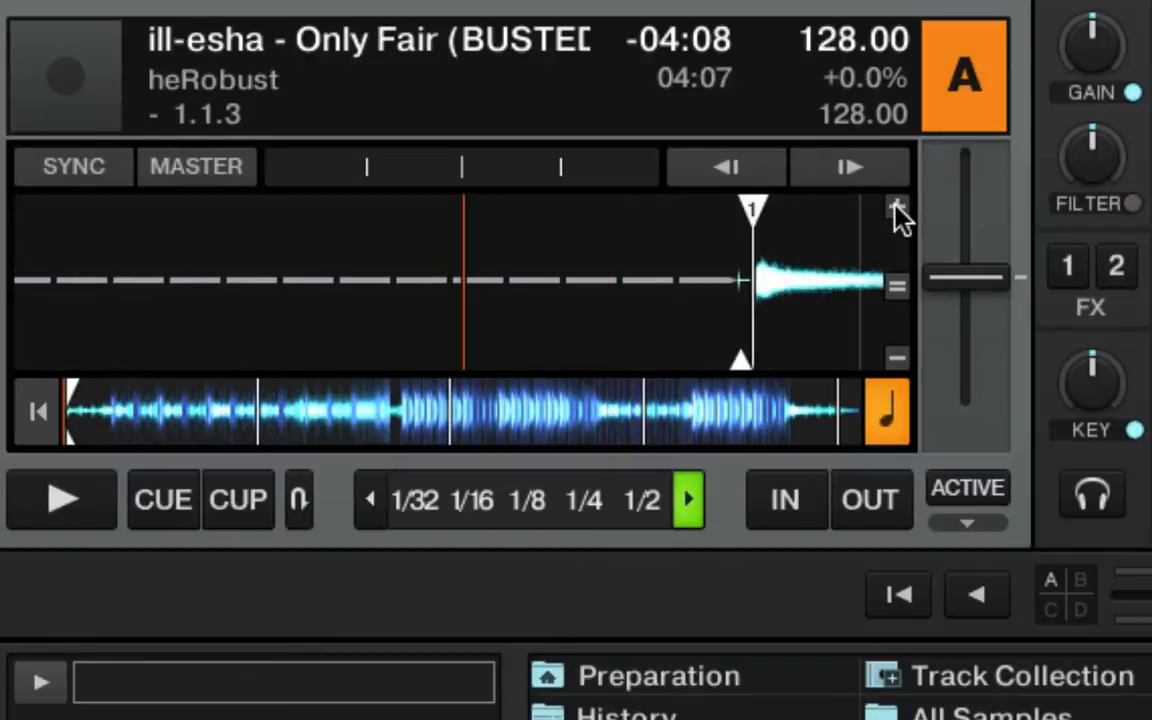
drag(774, 303, 242, 250)
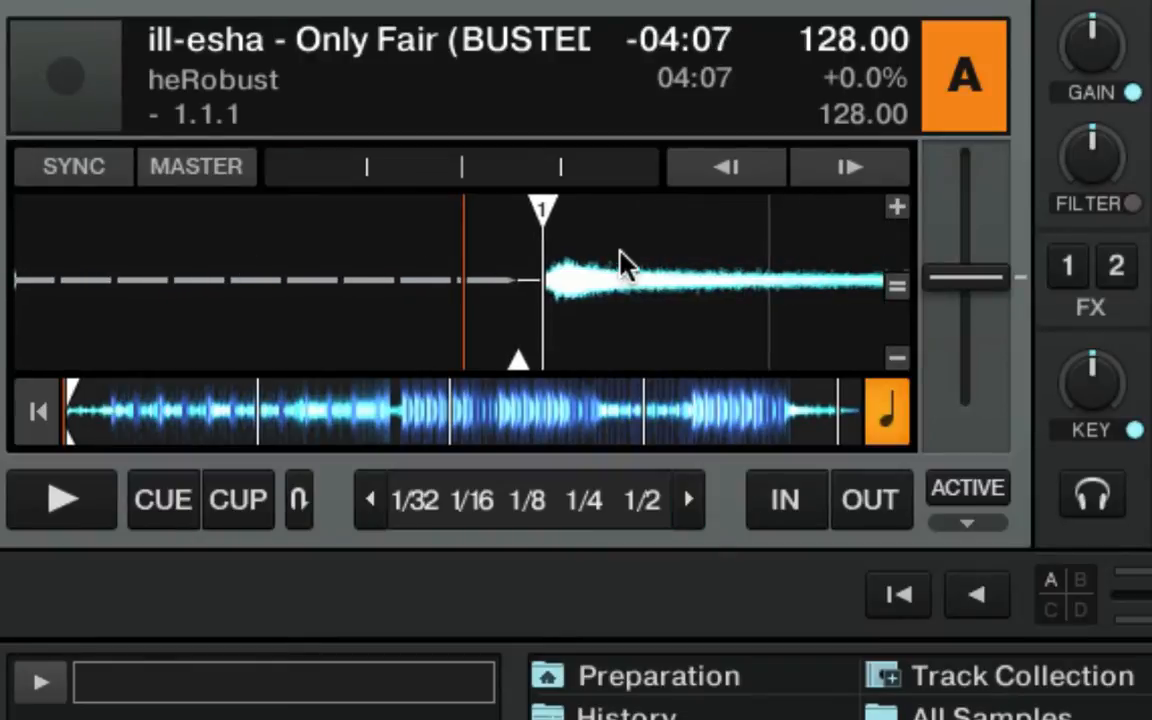
mouse_move(594, 265)
mouse_down()
mouse_move(542, 283)
mouse_move(573, 290)
mouse_move(543, 279)
mouse_up()
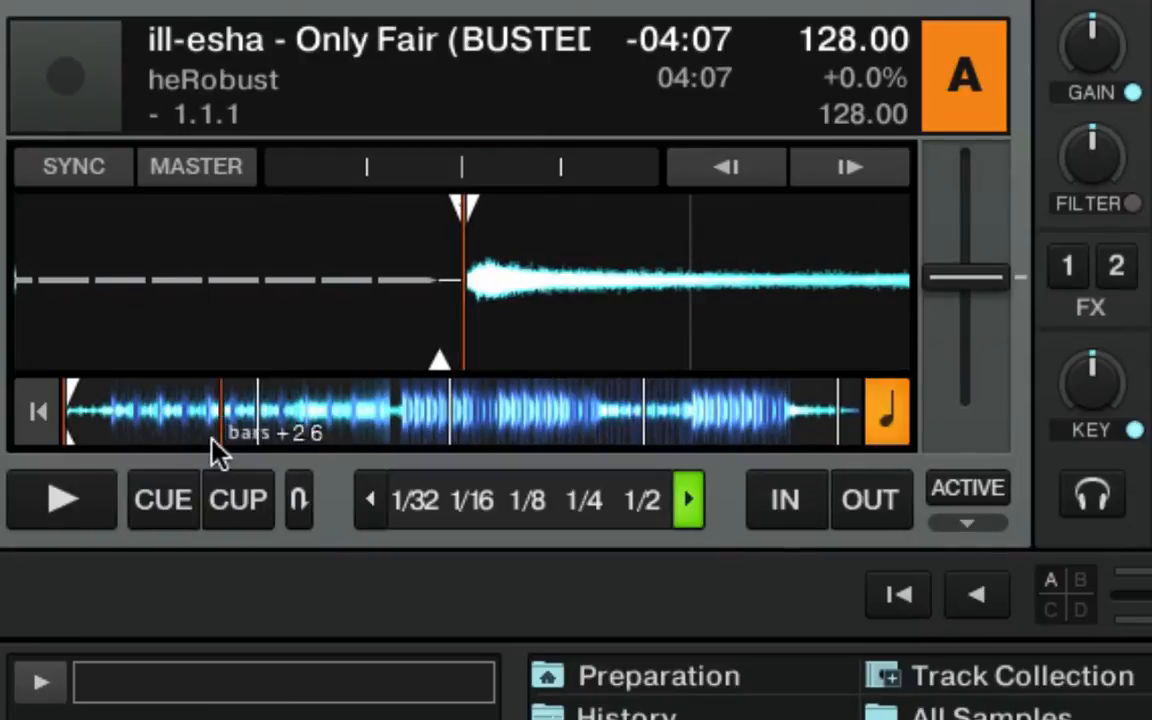
Play deck A with its headphone monitoring on and lower the deck's gain.
click(62, 503)
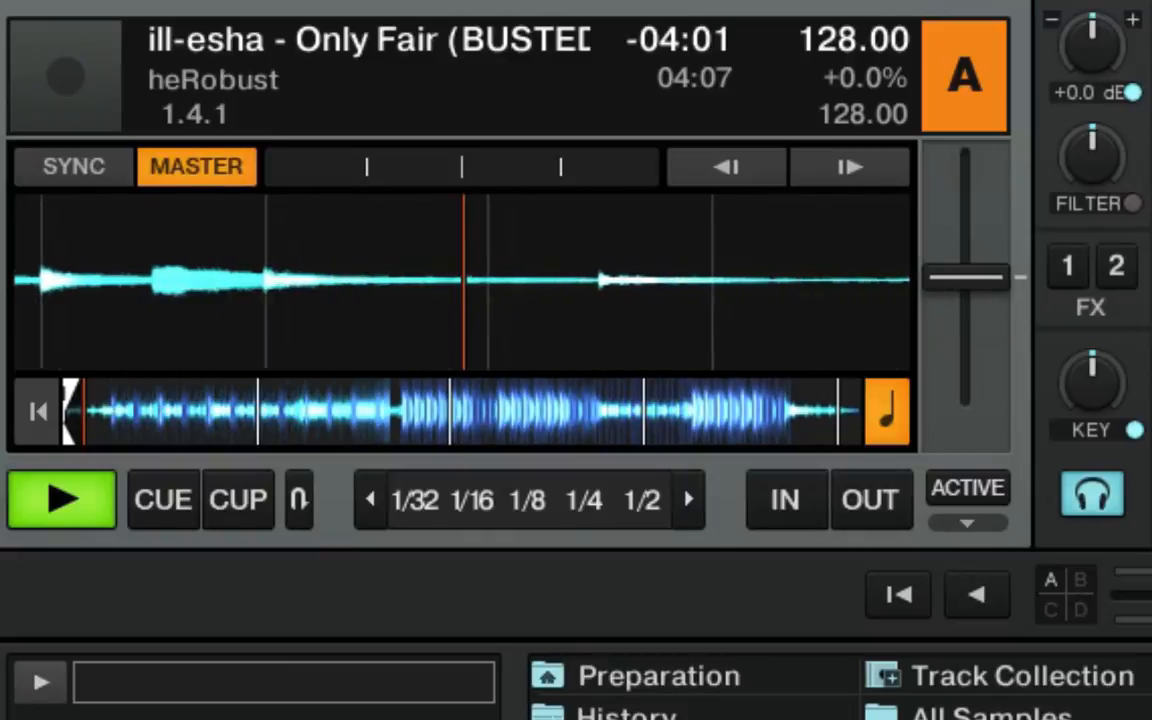
drag(1100, 25, 1100, 39)
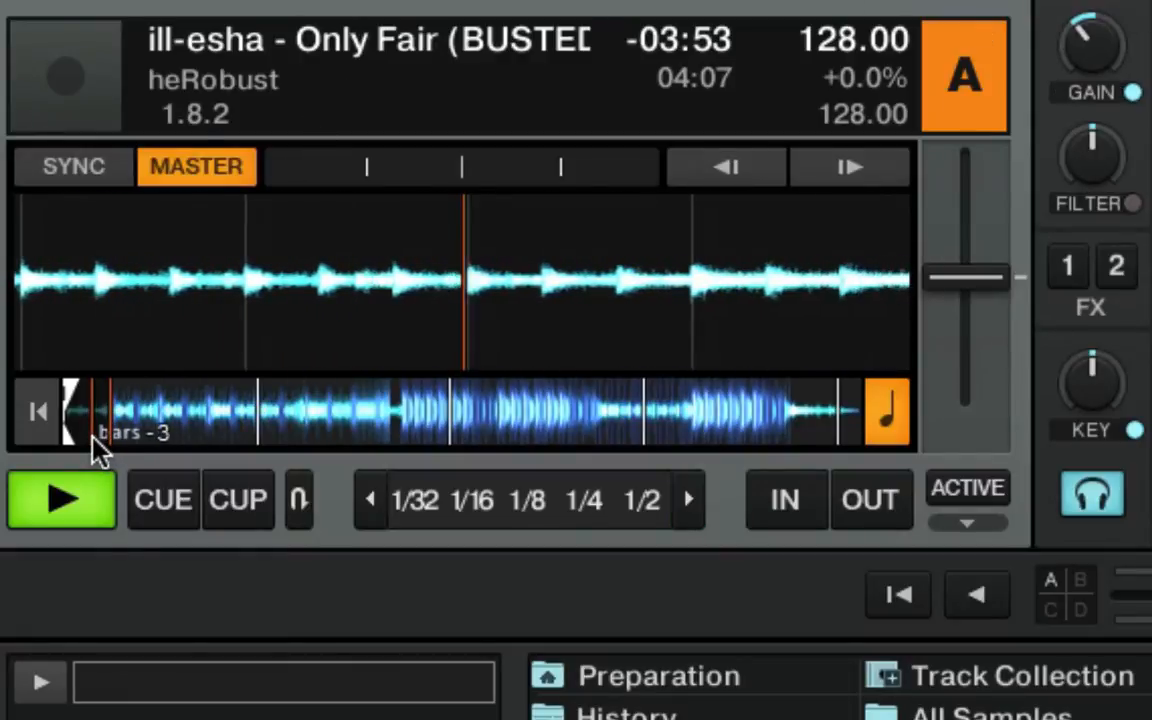
Stop deck A's playback and expand its advanced controls below the transport.
click(62, 503)
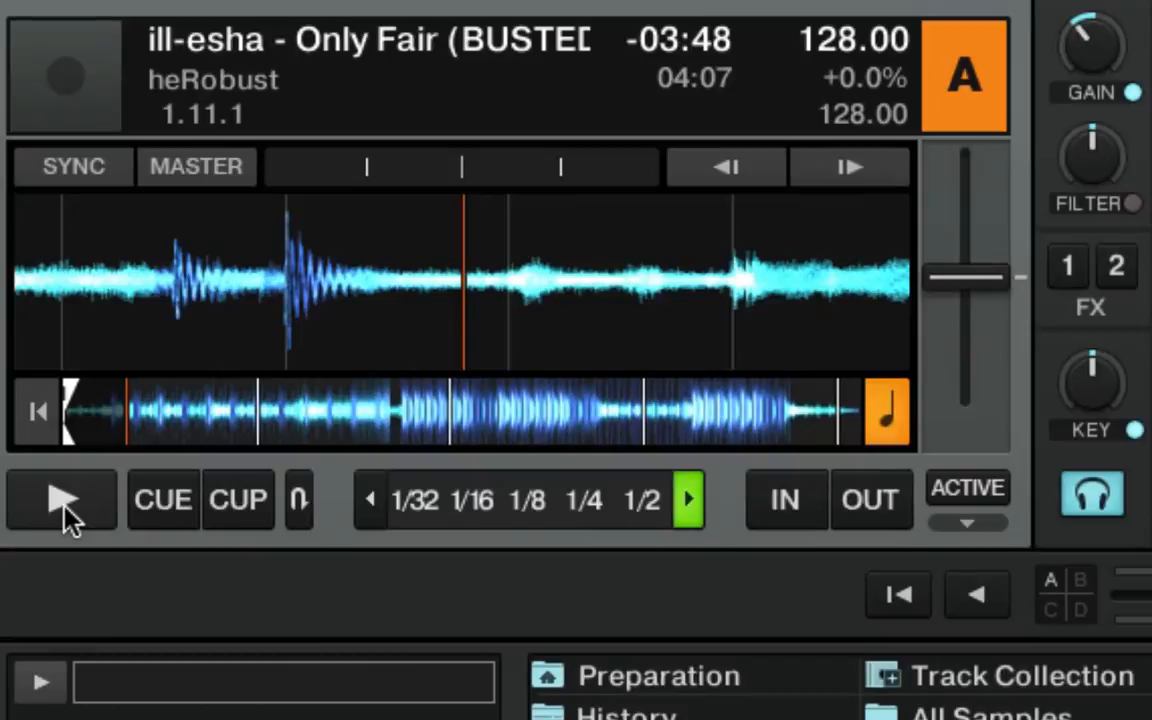
click(967, 526)
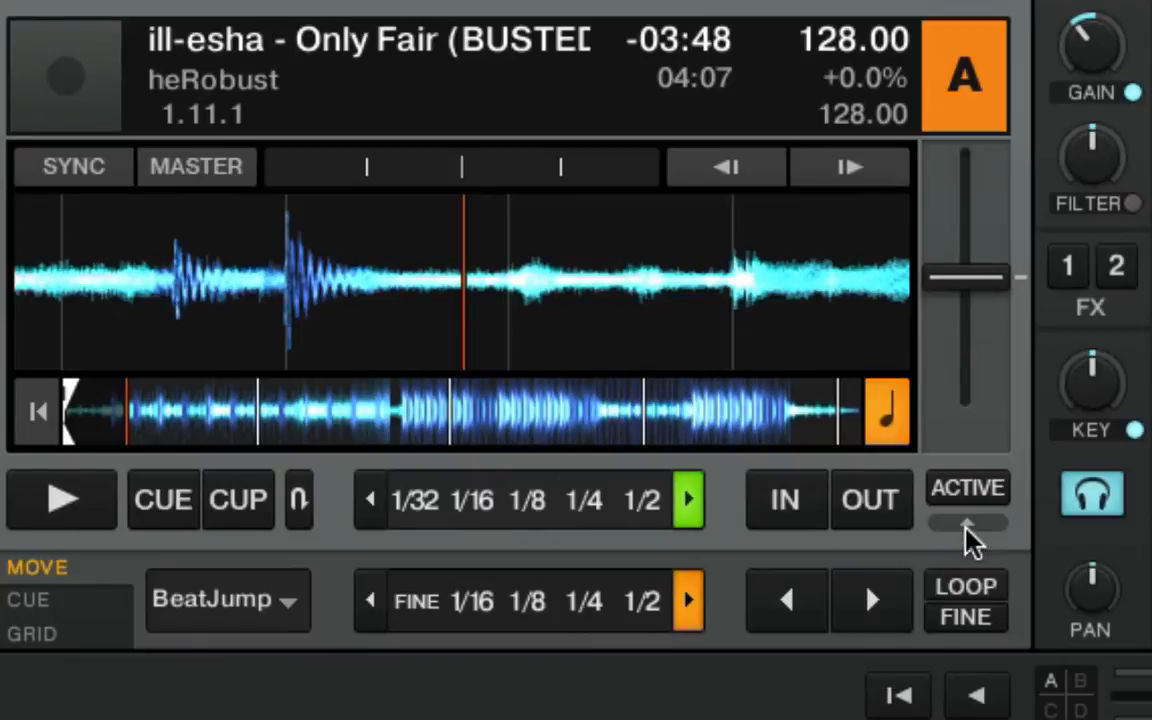
click(967, 526)
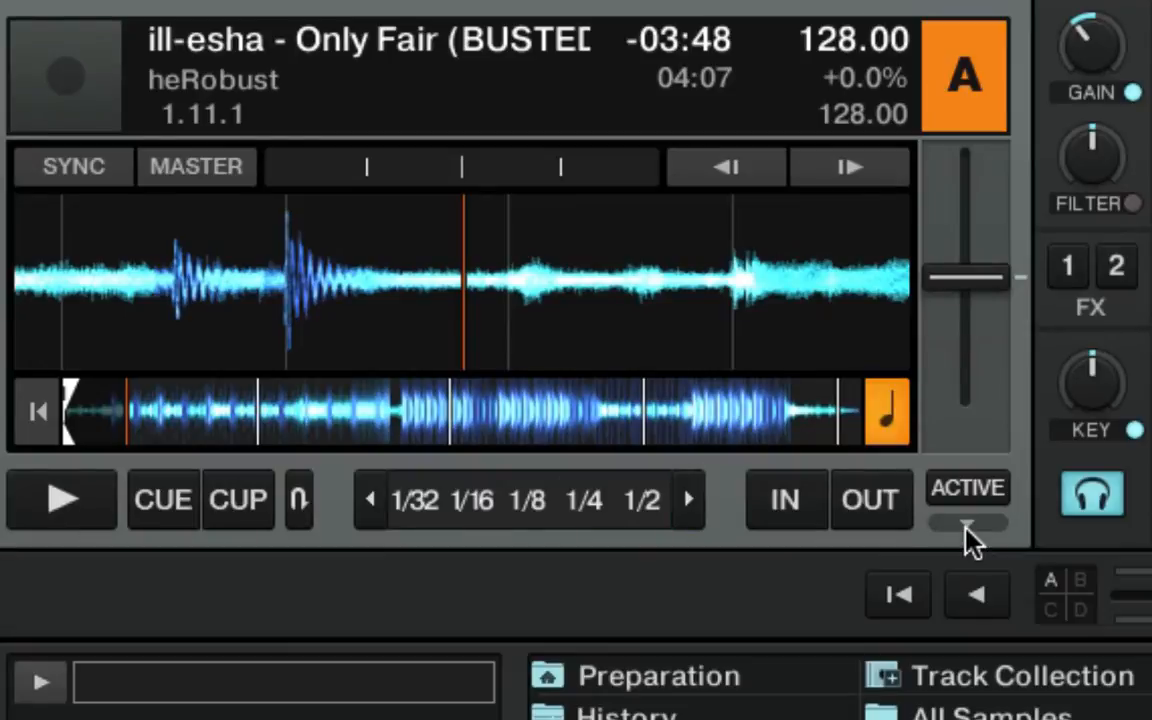
click(967, 526)
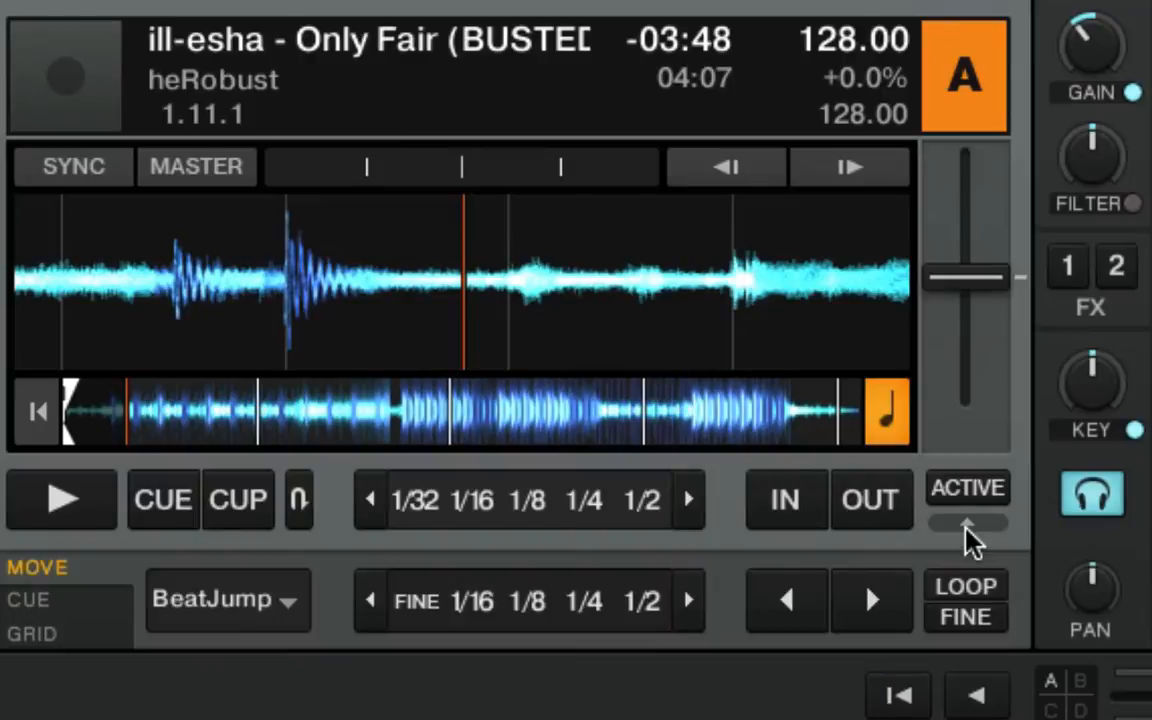
Jump to hotcue 1 on deck A, delete its AutoGrid marker, and show the deck's grid controls.
click(36, 630)
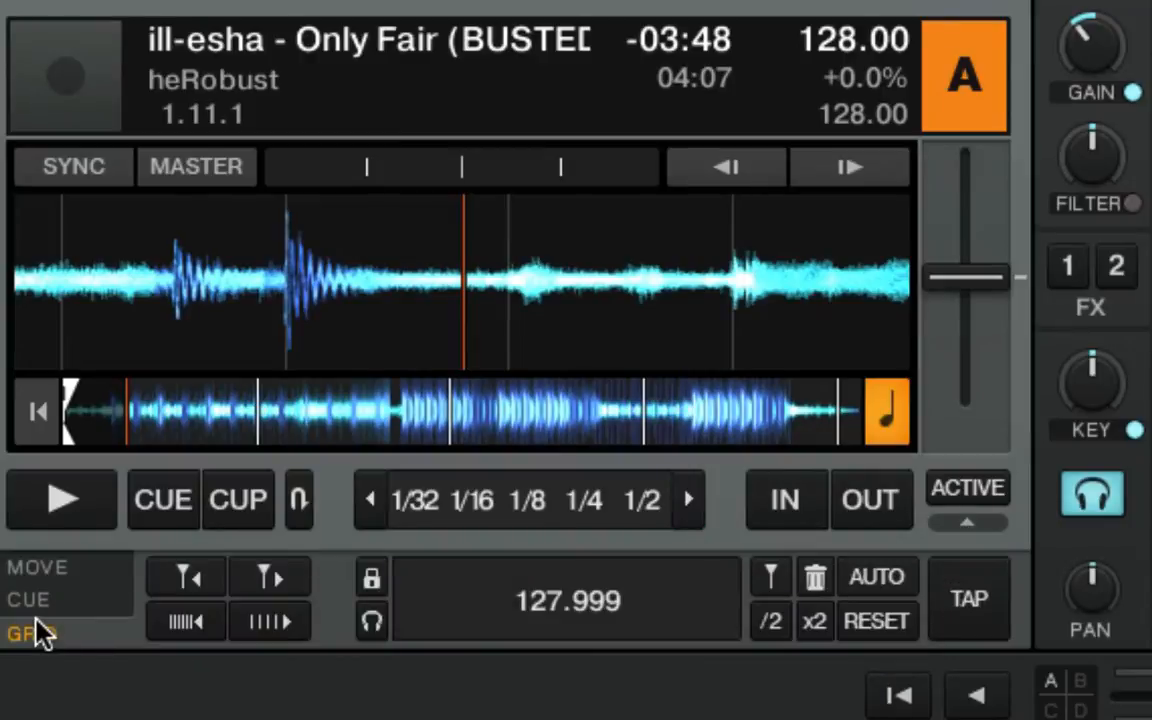
click(34, 601)
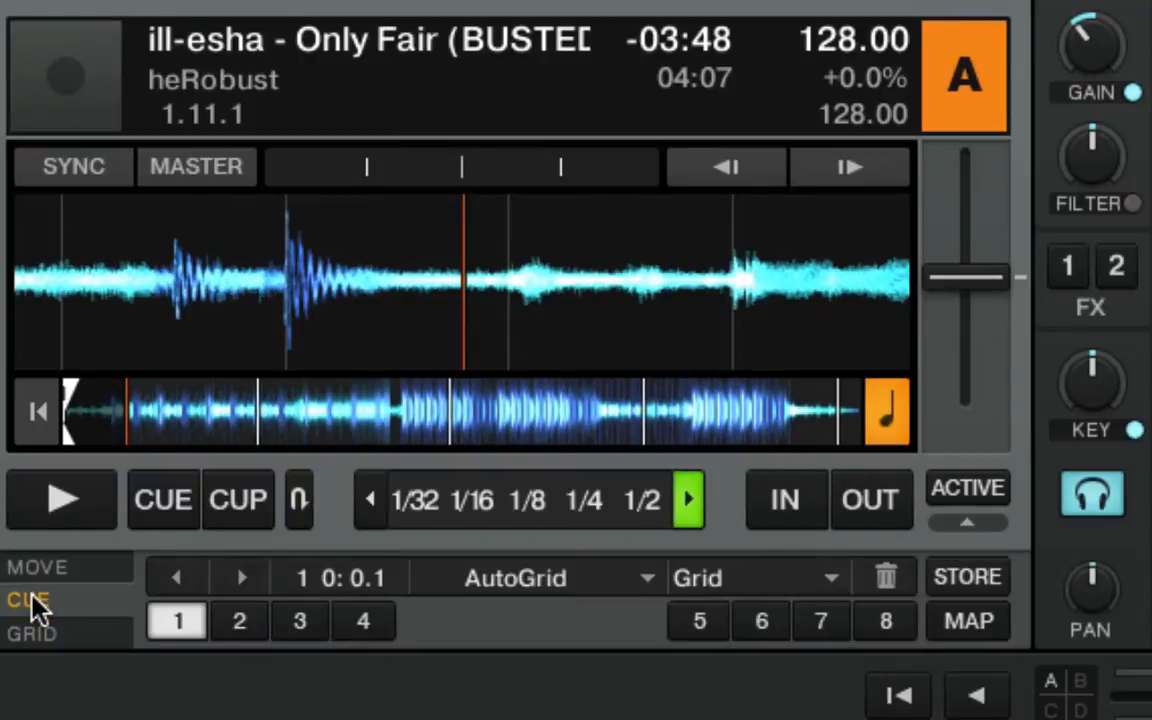
click(172, 628)
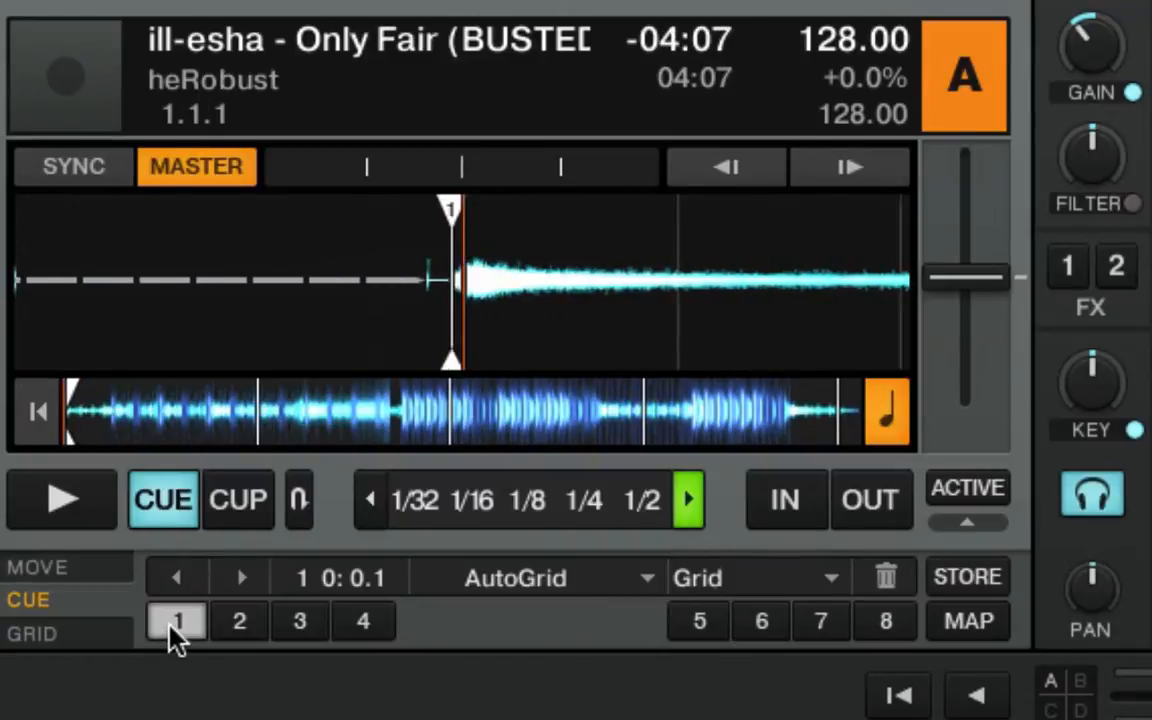
click(877, 585)
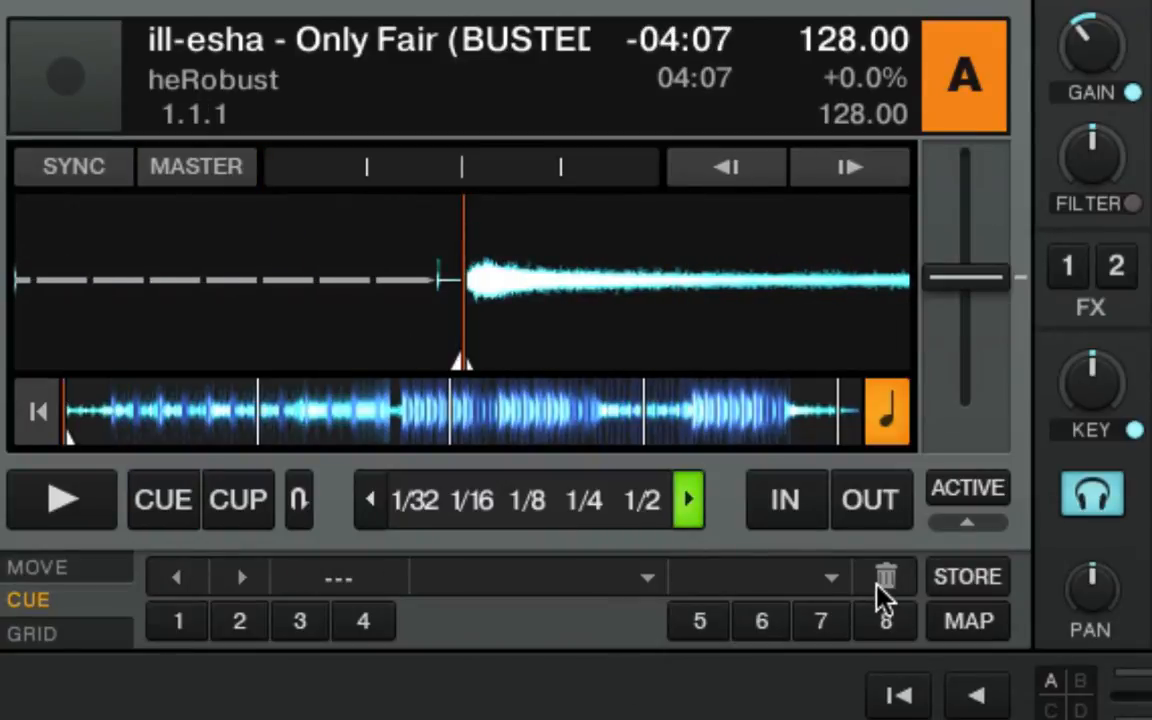
click(40, 636)
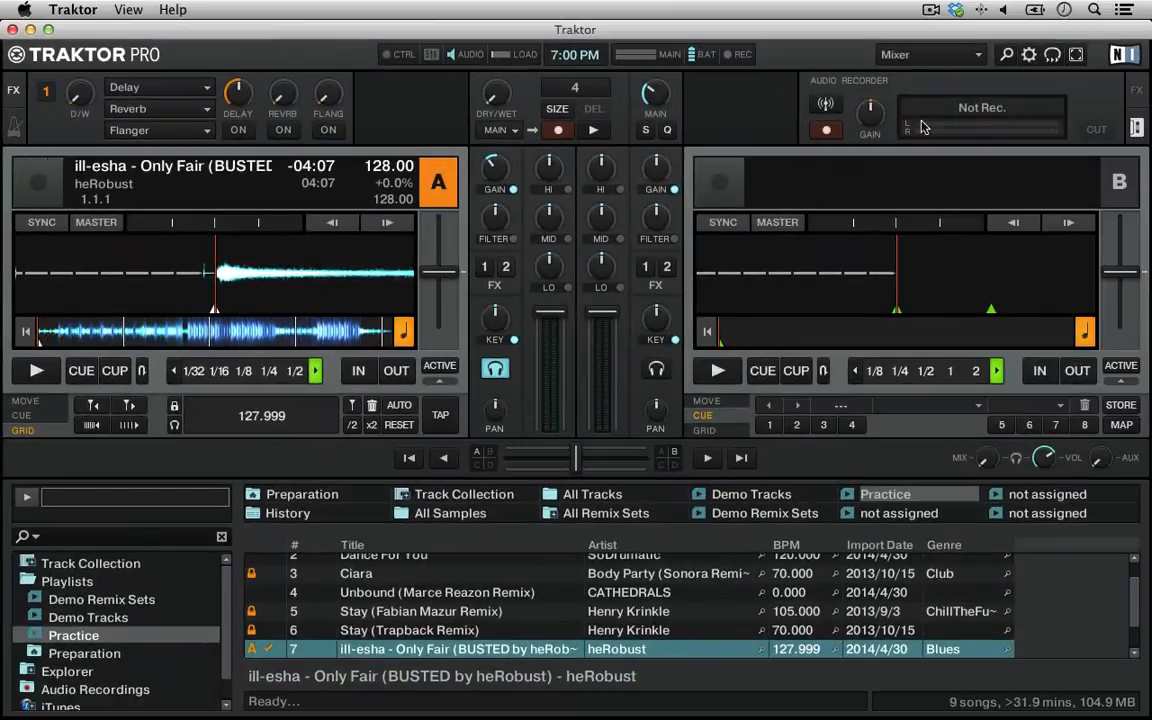
Review the Output Monitor assignment in the Output Routing preferences and close the preferences.
click(1029, 56)
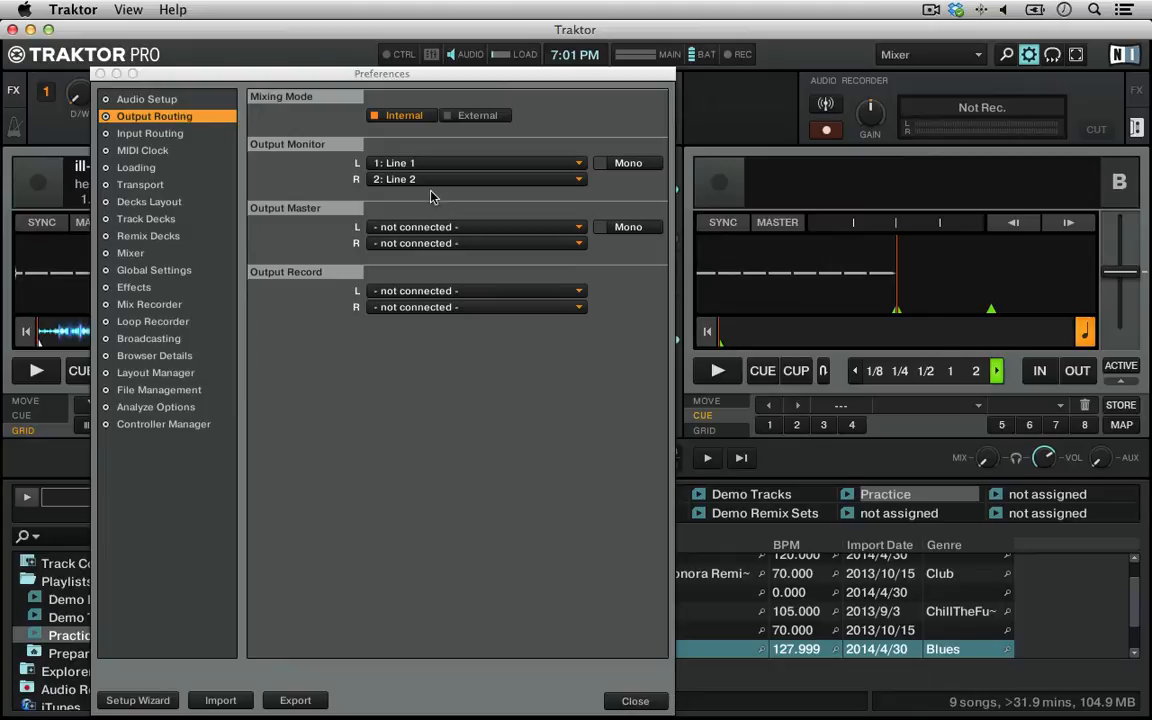
click(405, 163)
click(327, 157)
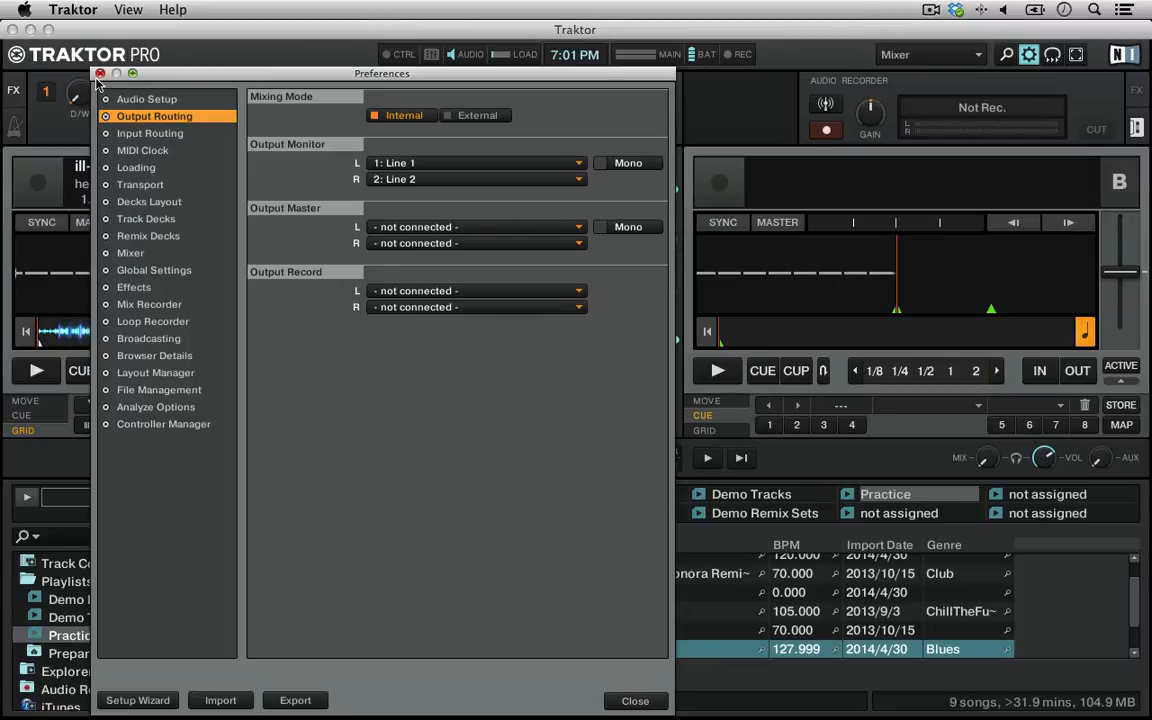
click(100, 75)
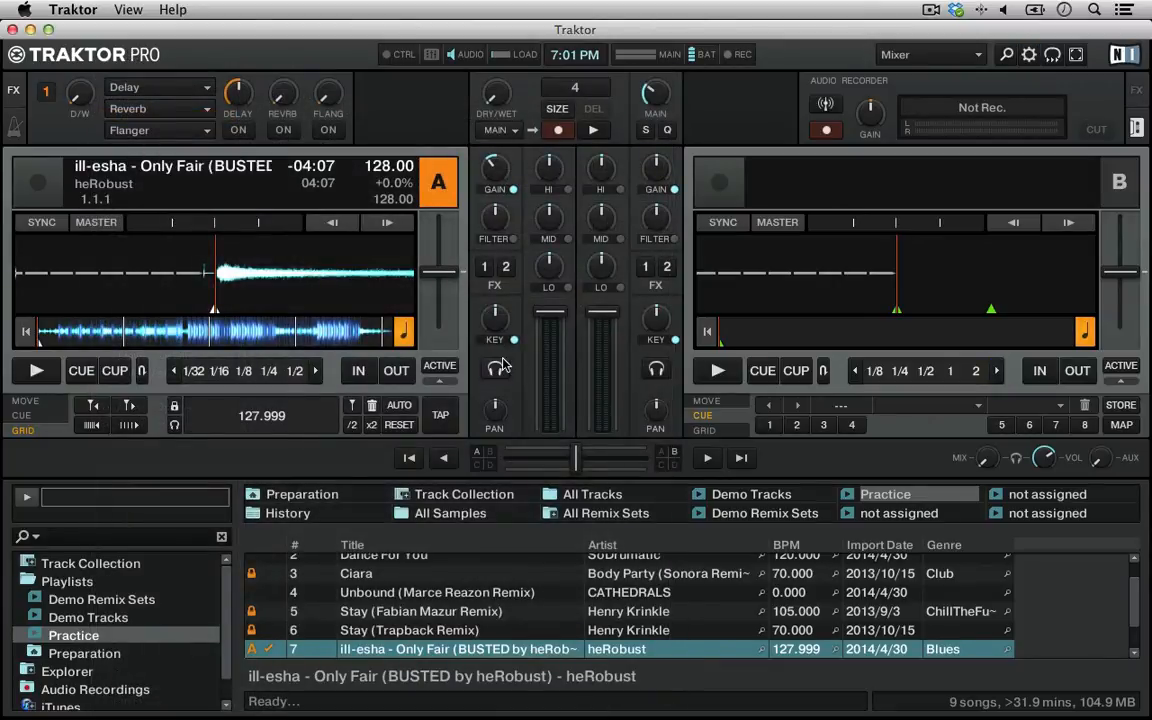
Play deck A briefly with headphone monitoring off, stop it, and return to the track's start.
click(36, 372)
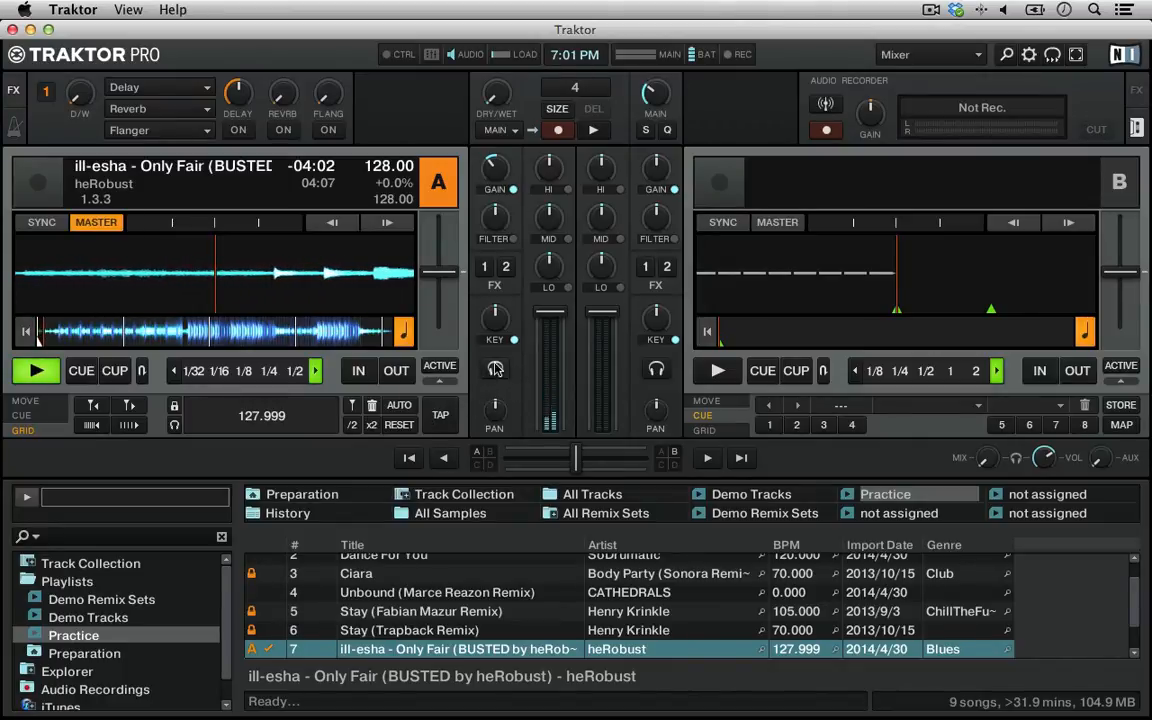
click(33, 372)
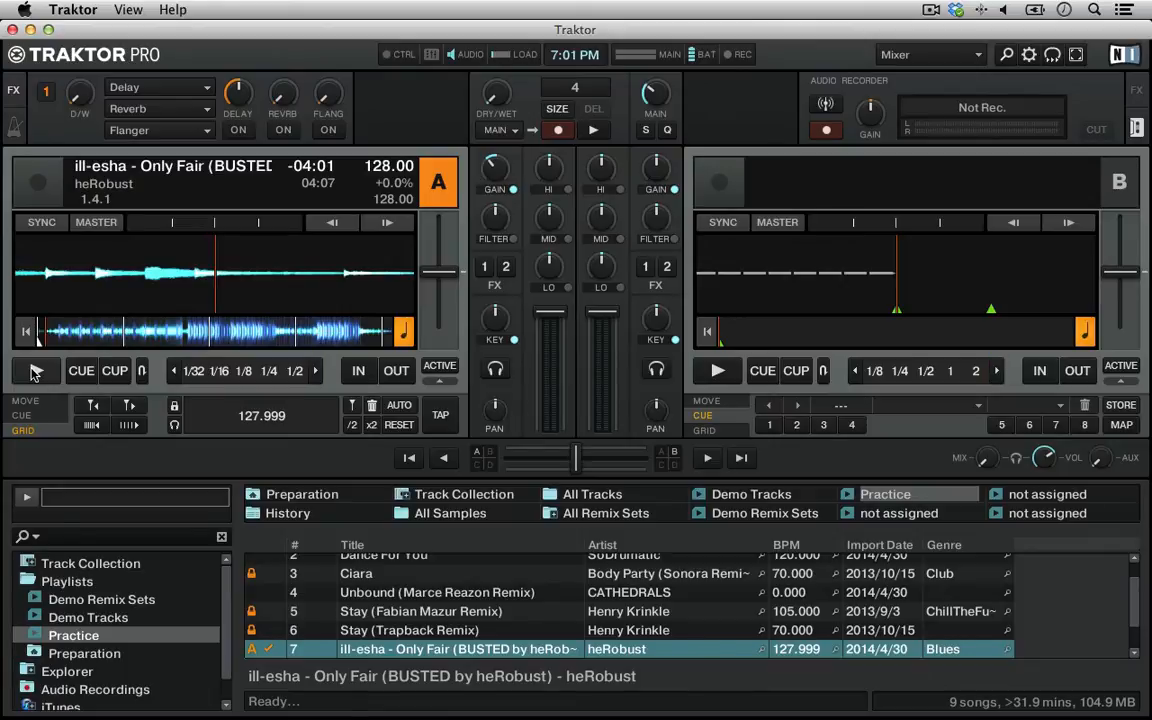
click(26, 336)
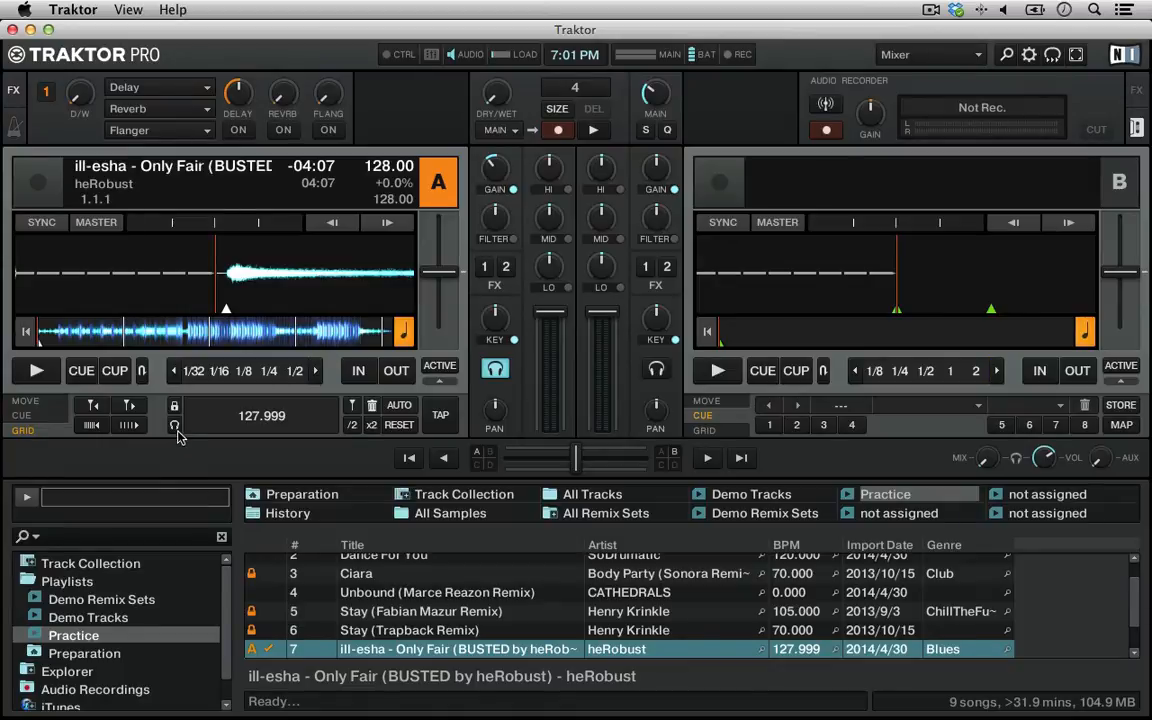
Play deck A from the start with headphone monitoring and the grid's beat tick on, and lower its gain.
click(40, 370)
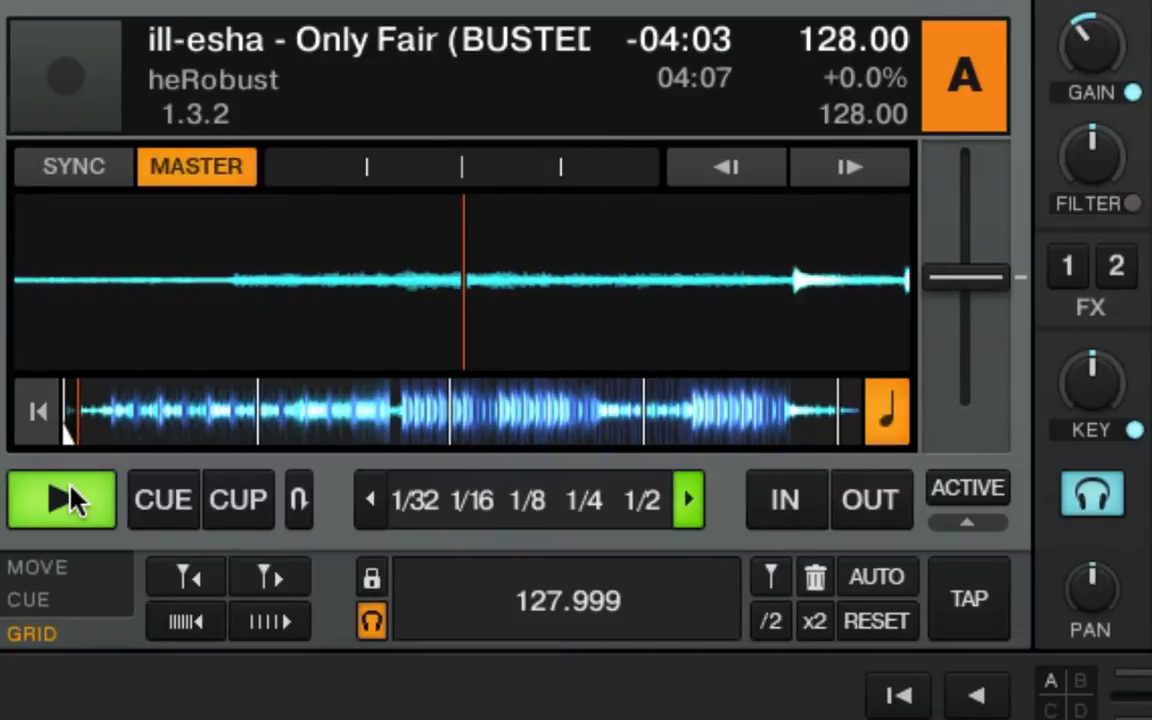
mouse_move(1092, 46)
drag(1088, 38, 1088, 63)
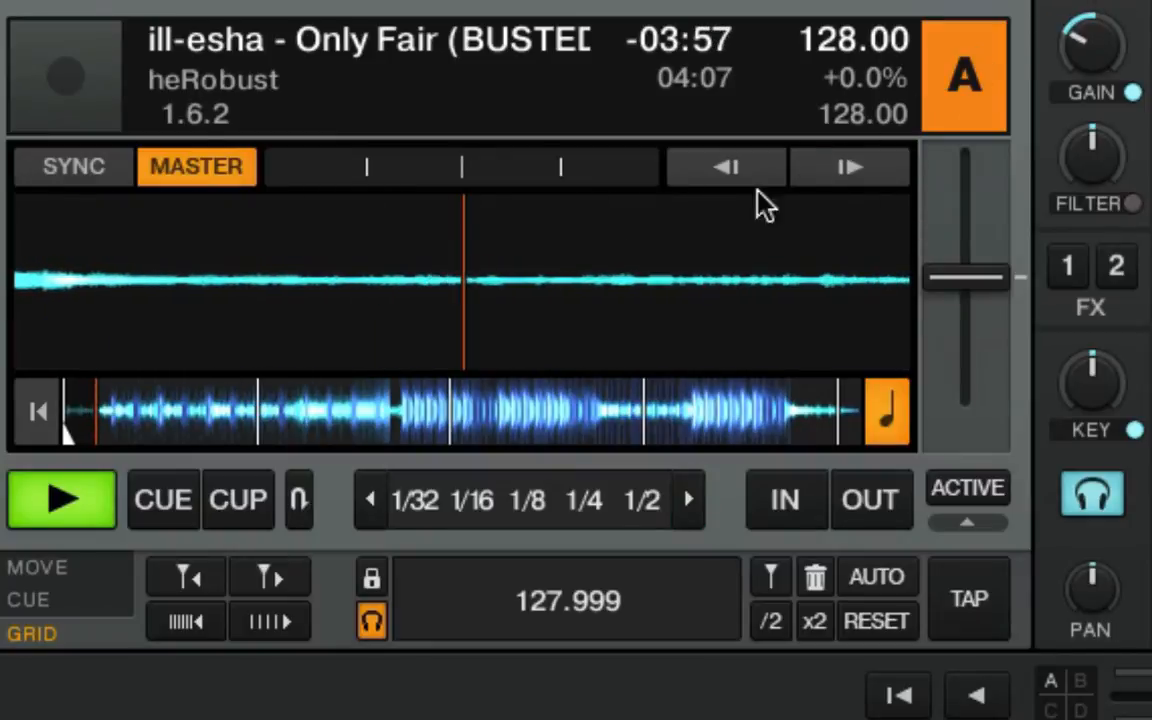
mouse_move(682, 268)
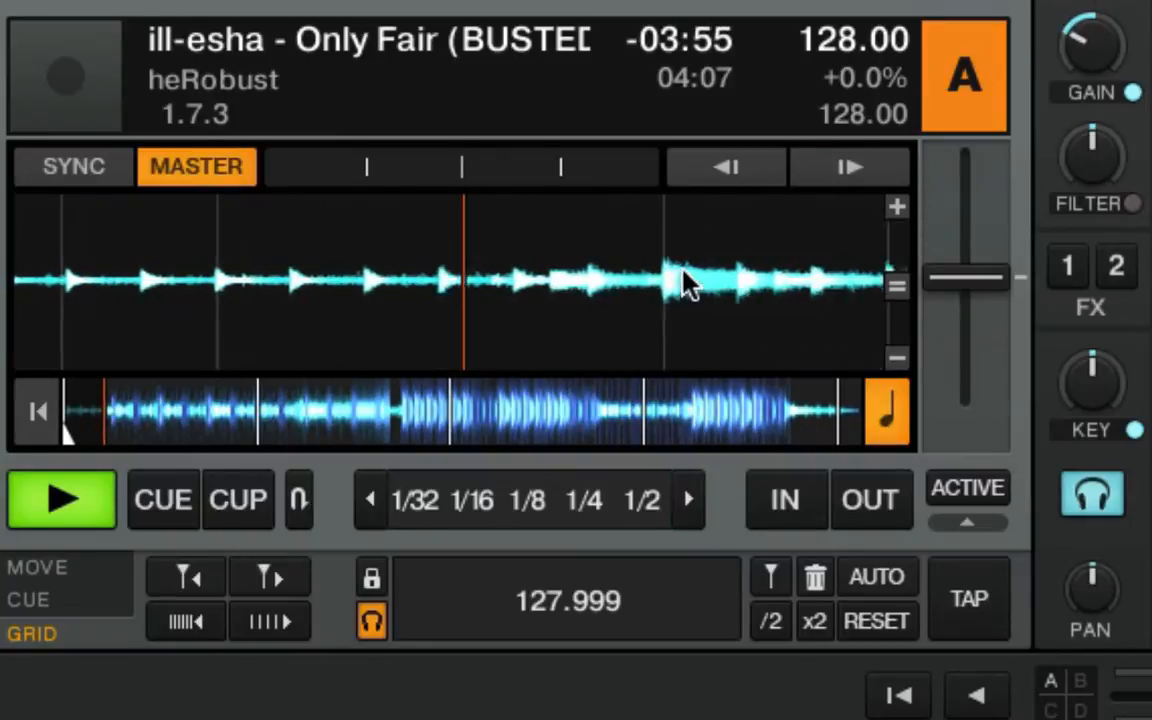
Stop deck A and align the playhead precisely with the start of the first heavy bass hit.
click(95, 500)
mouse_move(540, 320)
drag(537, 320, 680, 316)
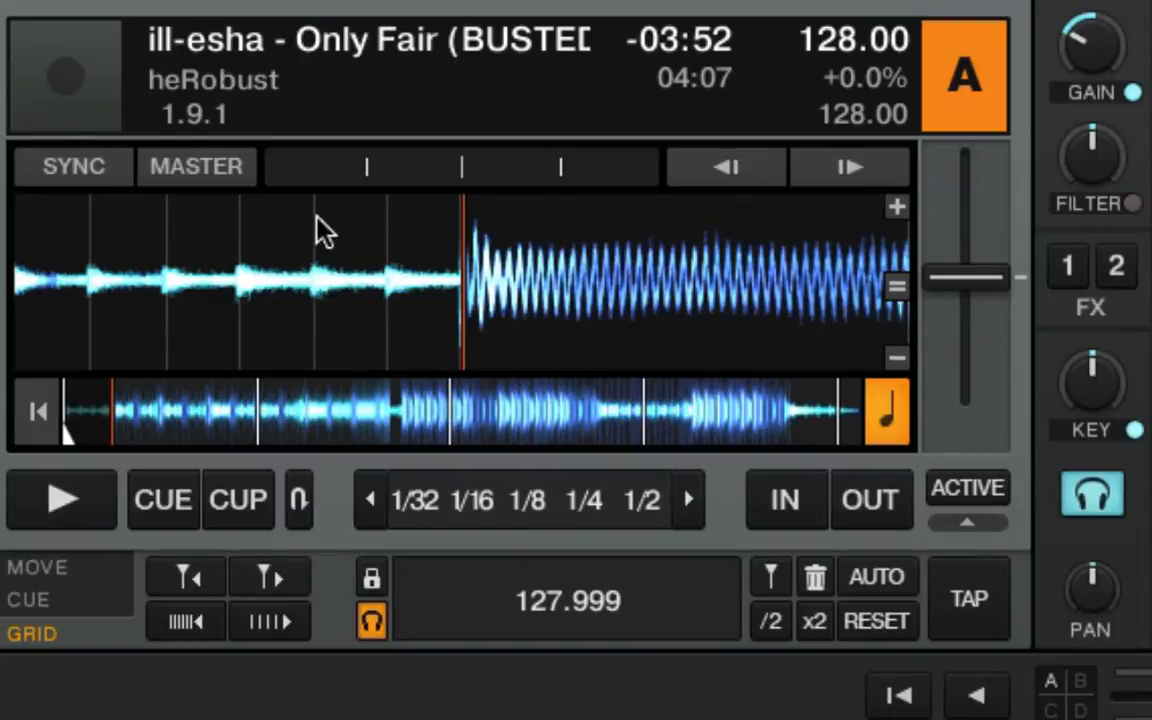
mouse_move(508, 268)
mouse_down()
mouse_move(471, 275)
mouse_move(507, 277)
mouse_up()
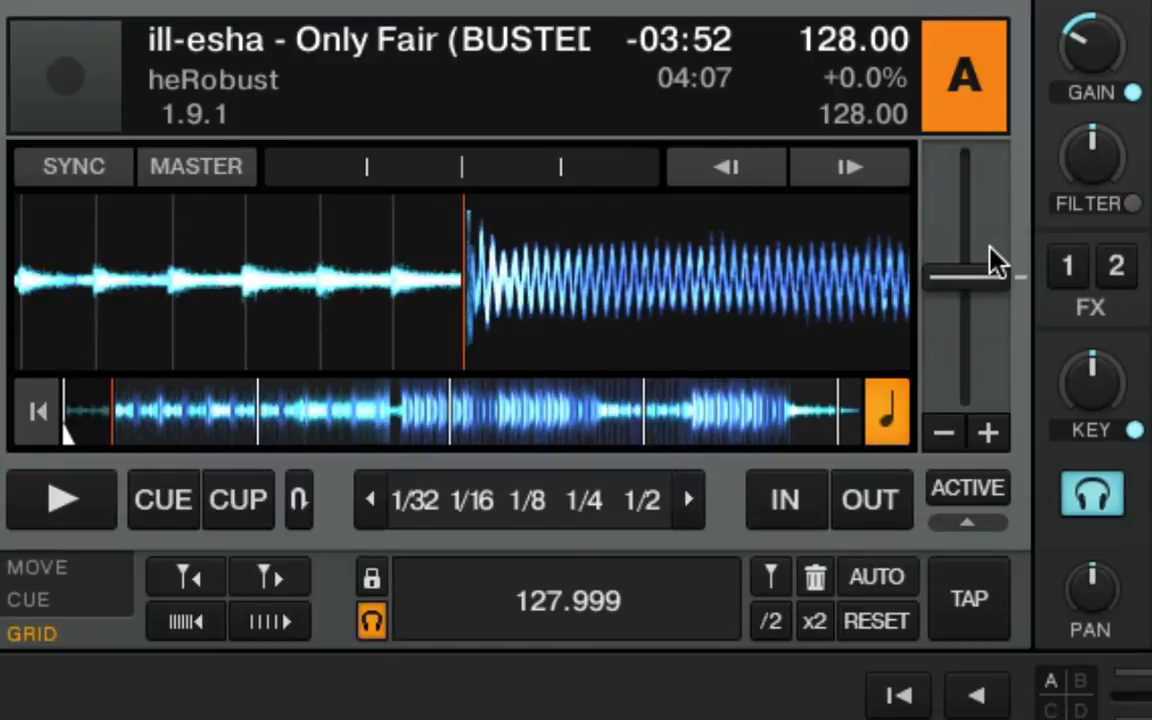
click(897, 210)
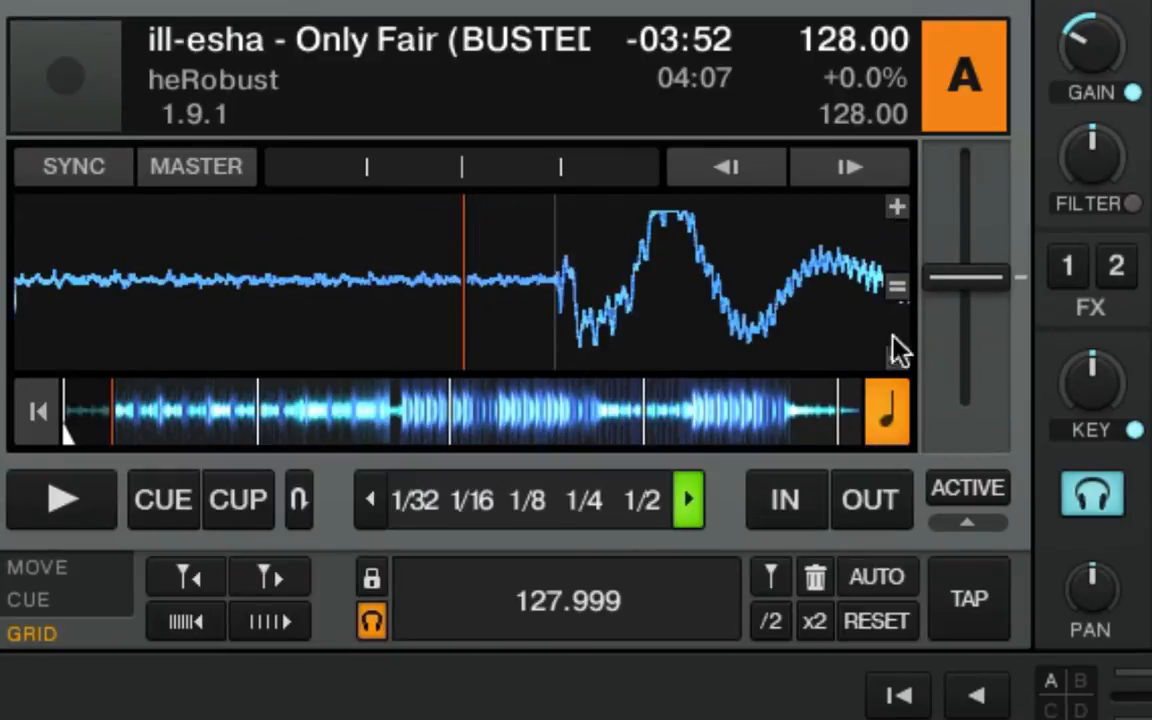
mouse_move(775, 283)
mouse_down()
mouse_move(545, 296)
mouse_move(581, 300)
mouse_move(301, 291)
mouse_move(620, 298)
mouse_move(550, 301)
mouse_move(591, 303)
mouse_up()
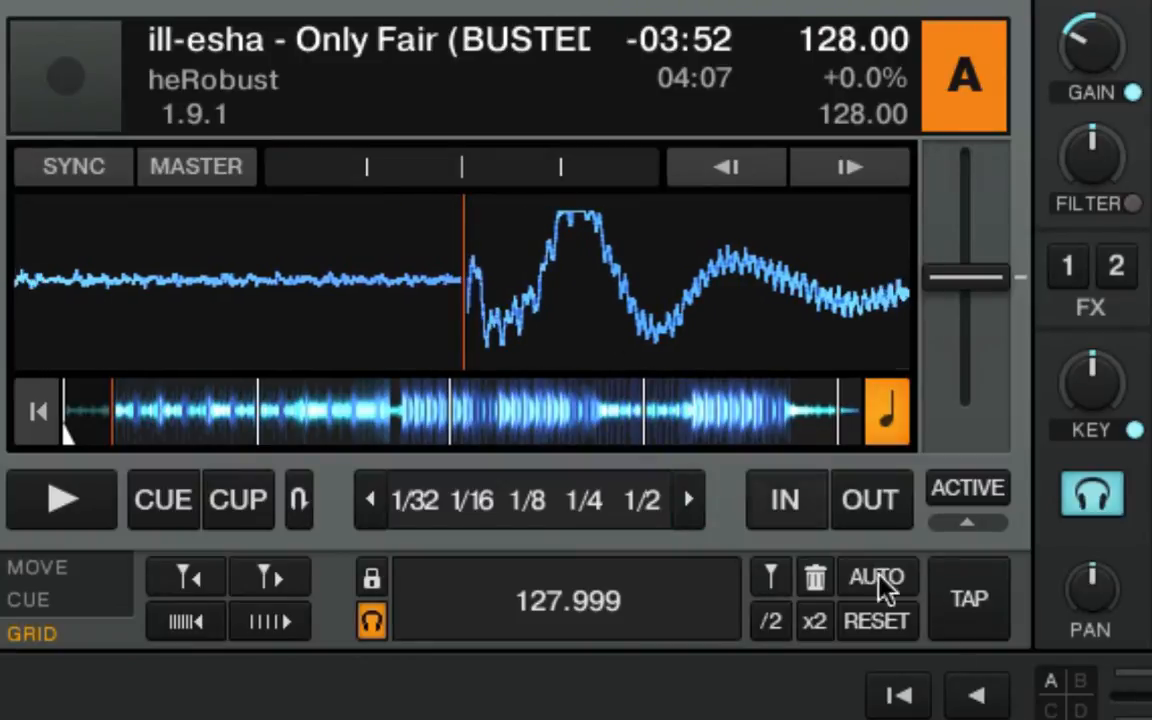
Place a grid marker at the playhead and adjust the beatgrid tempo to 128.000 BPM.
click(771, 580)
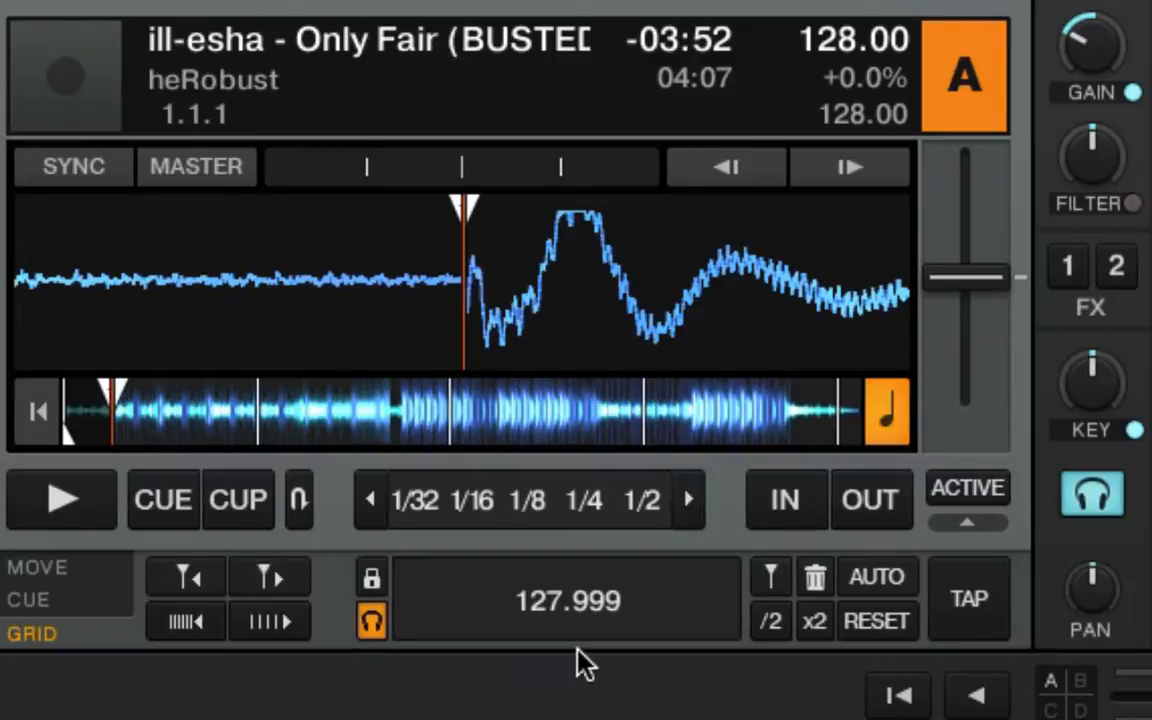
click(271, 630)
click(188, 628)
click(188, 628)
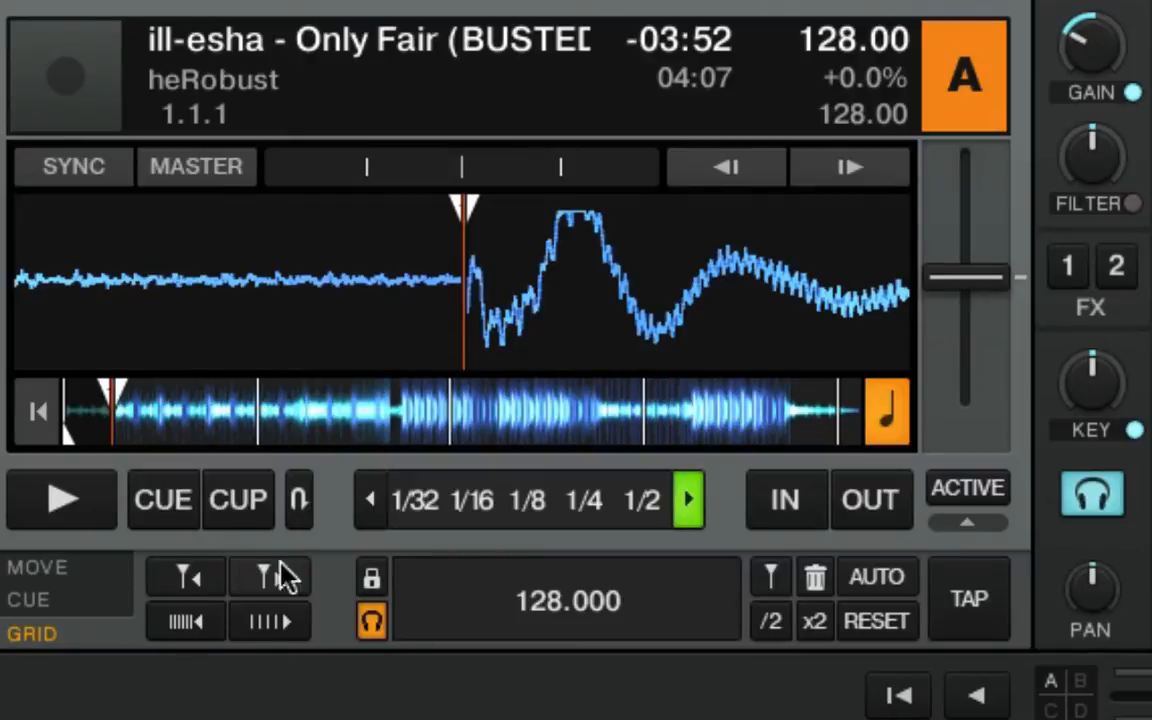
Nudge deck A's grid marker earlier and back later, leaving it just before the bass hit.
click(214, 561)
click(214, 561)
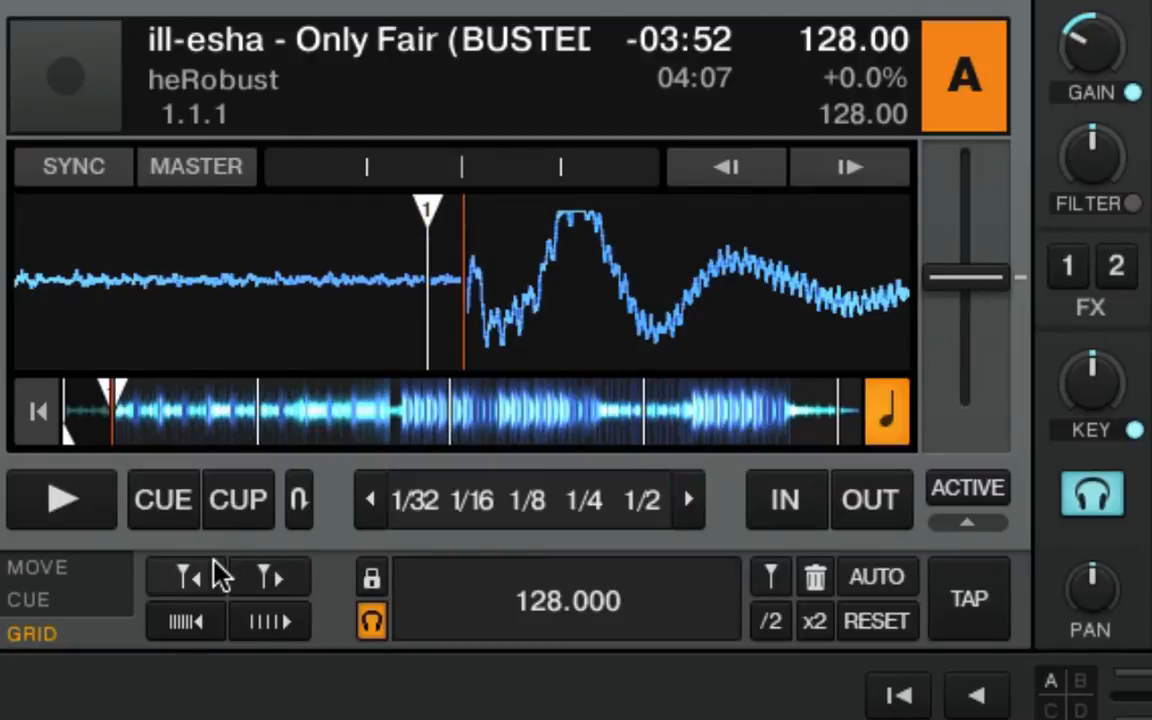
click(214, 561)
double_click(214, 561)
double_click(214, 561)
click(214, 561)
click(264, 561)
click(264, 561)
click(264, 564)
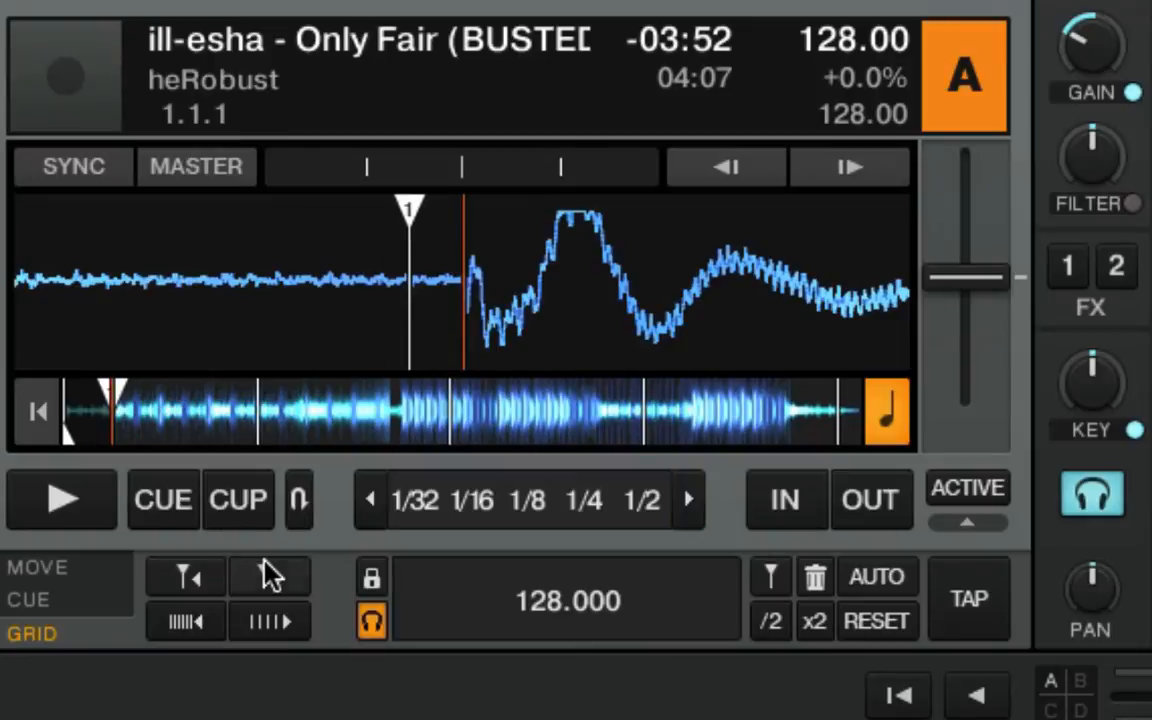
click(264, 564)
click(264, 564)
click(186, 578)
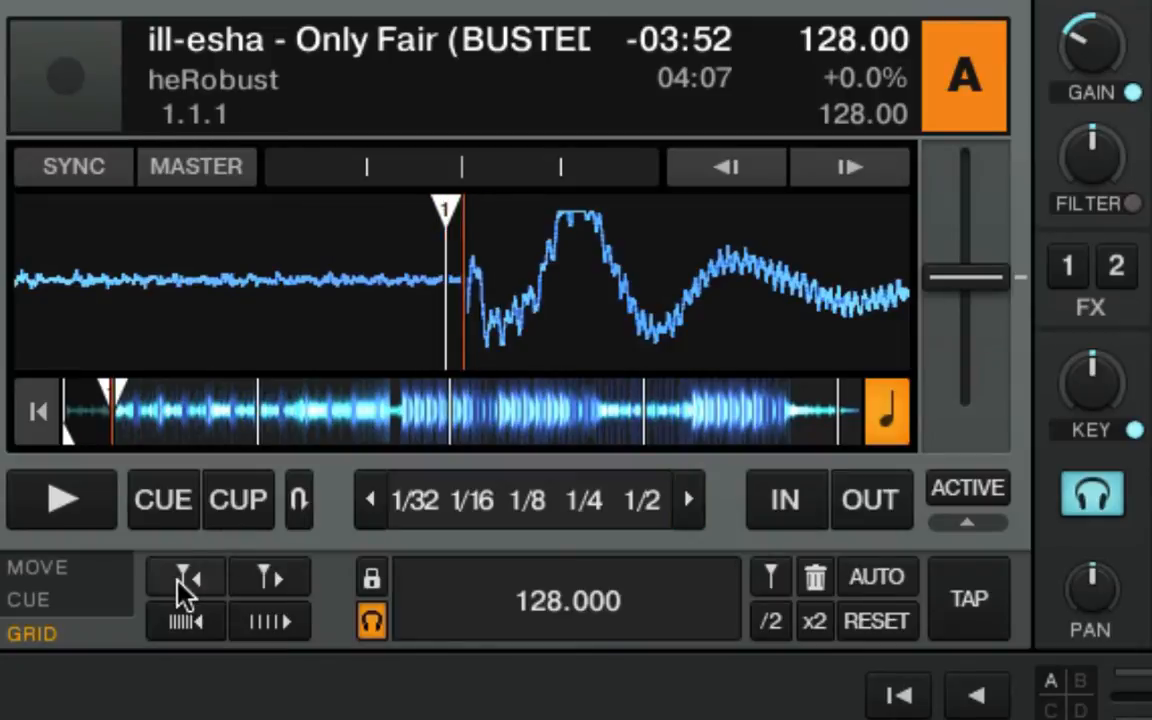
click(186, 578)
Shift deck A's grid marker later until it sits slightly past the start of the bass hit.
click(895, 364)
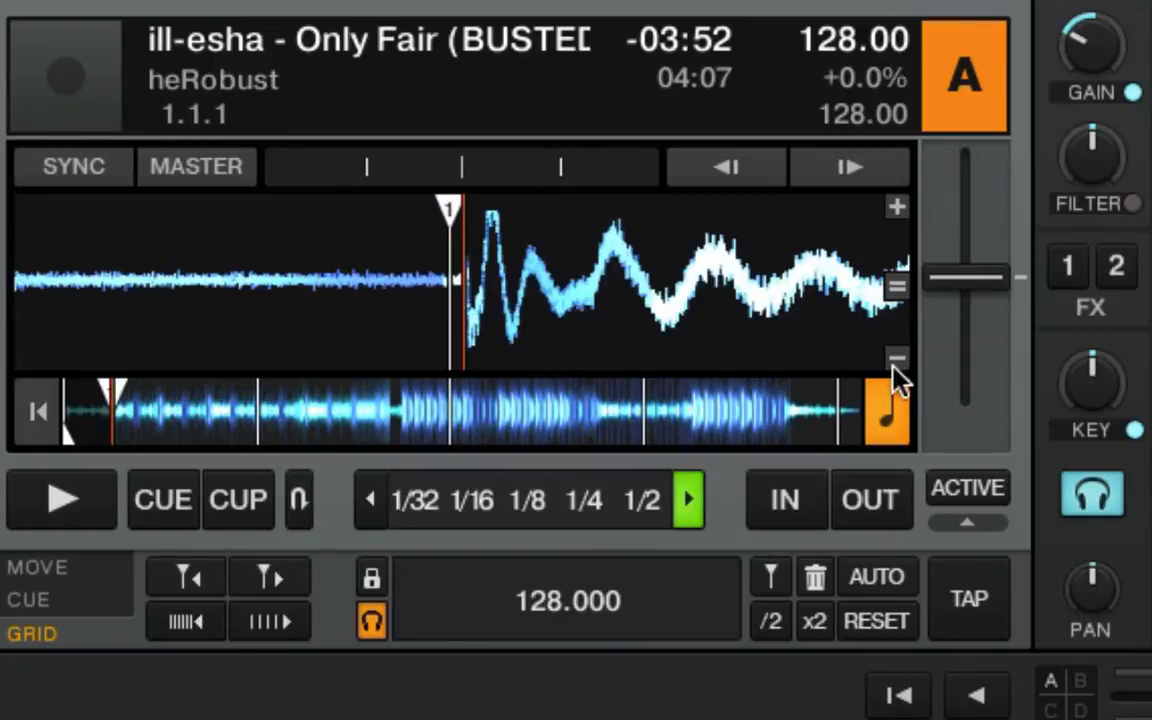
click(895, 364)
click(895, 364)
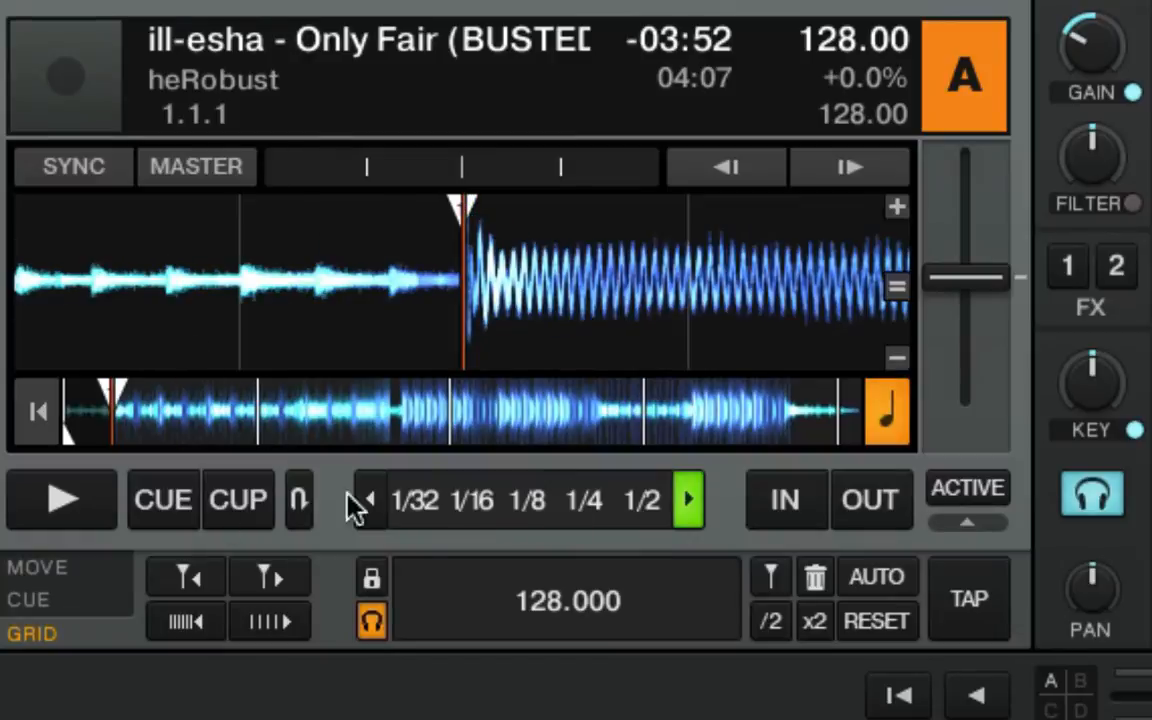
click(270, 576)
click(270, 578)
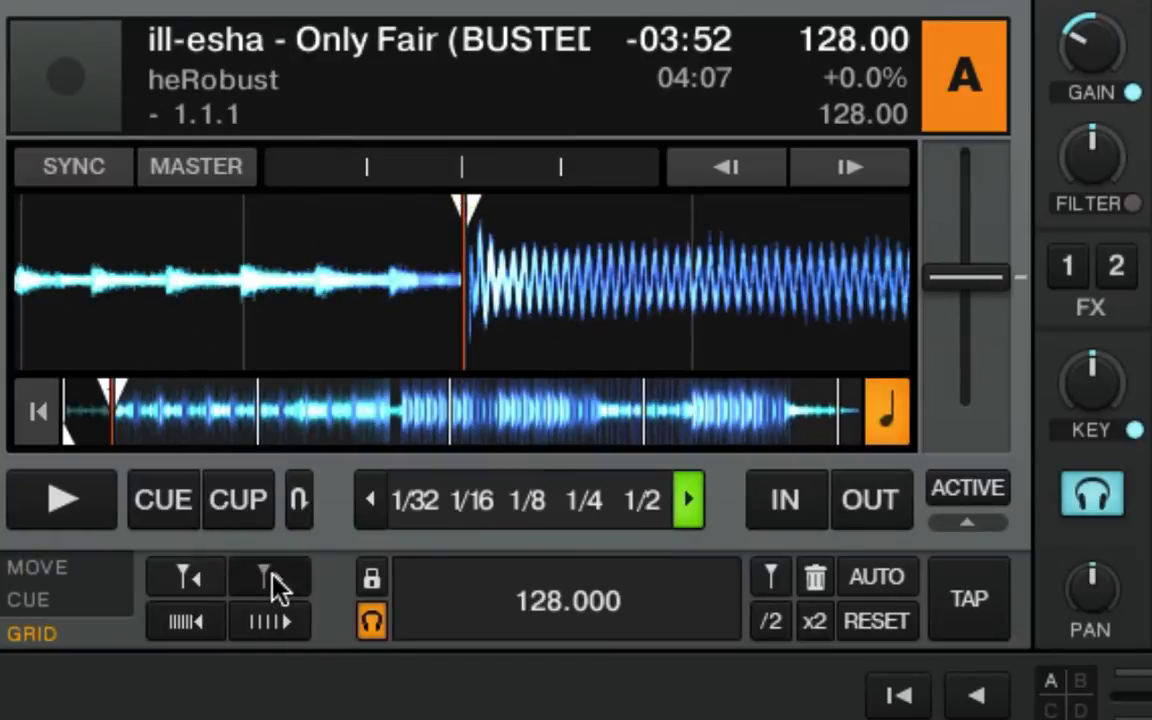
click(270, 578)
click(271, 576)
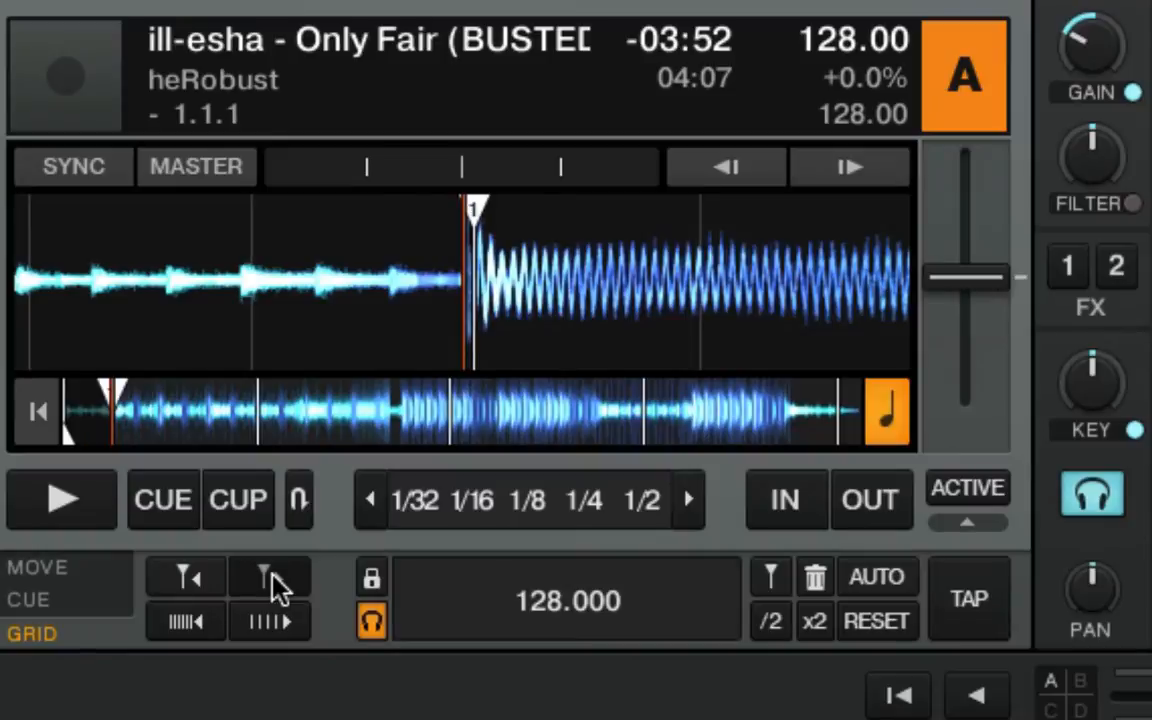
click(271, 576)
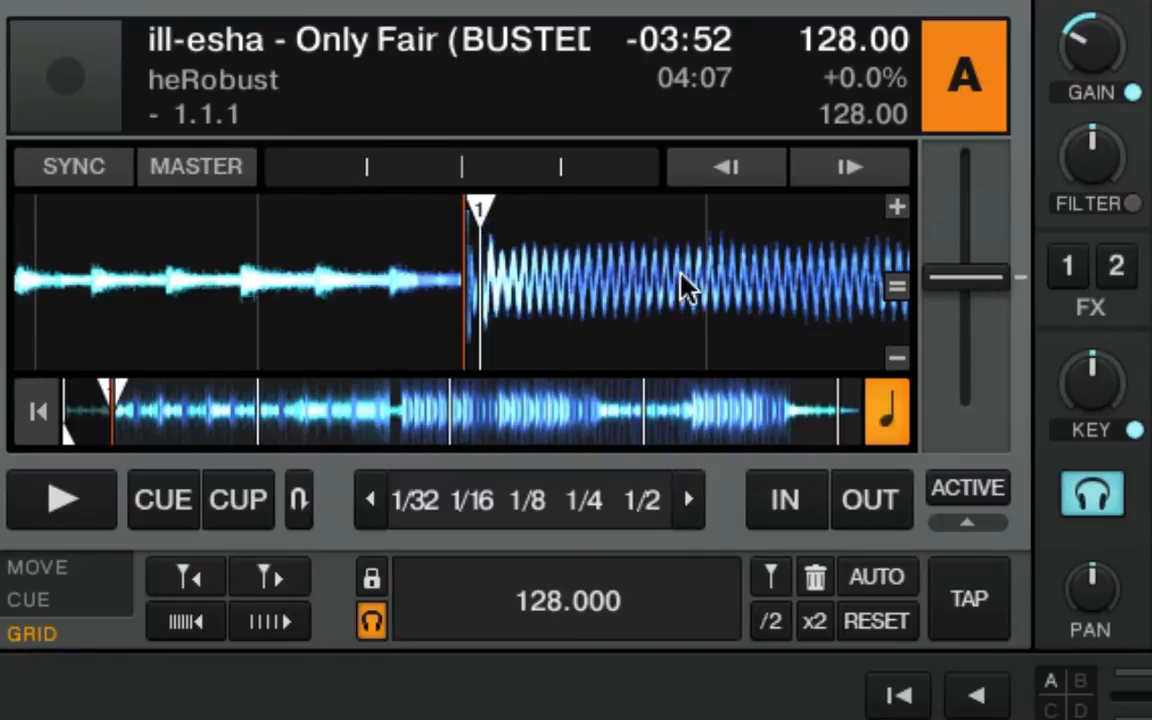
click(175, 580)
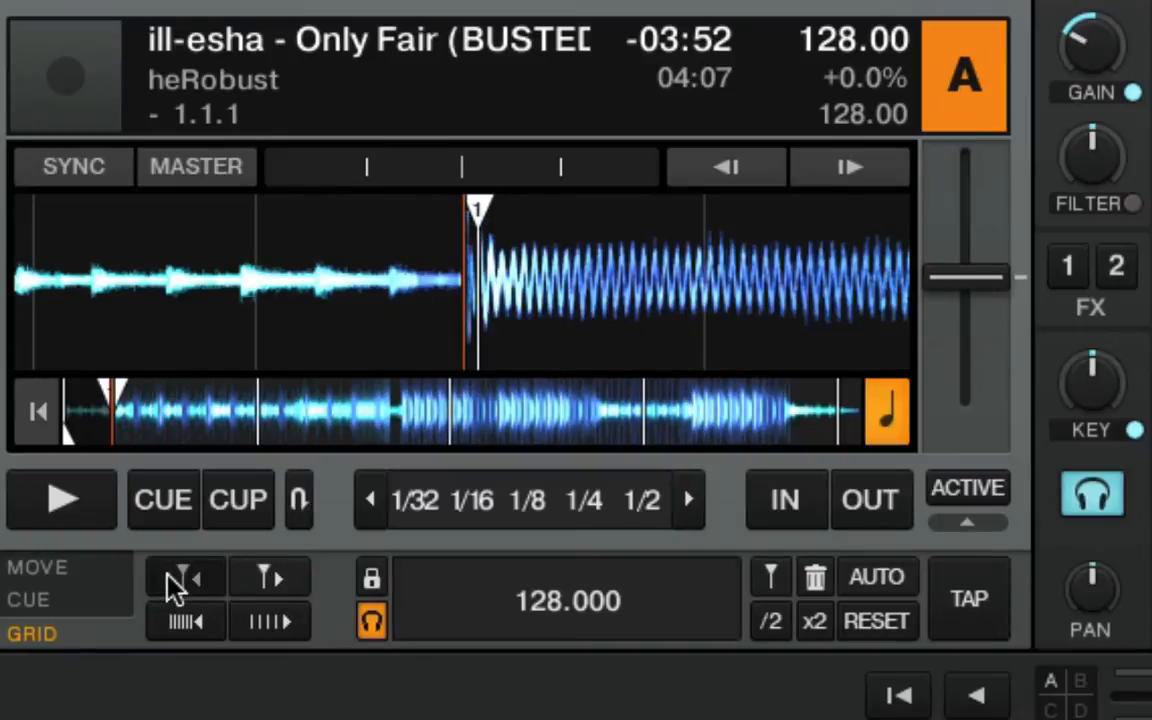
click(175, 580)
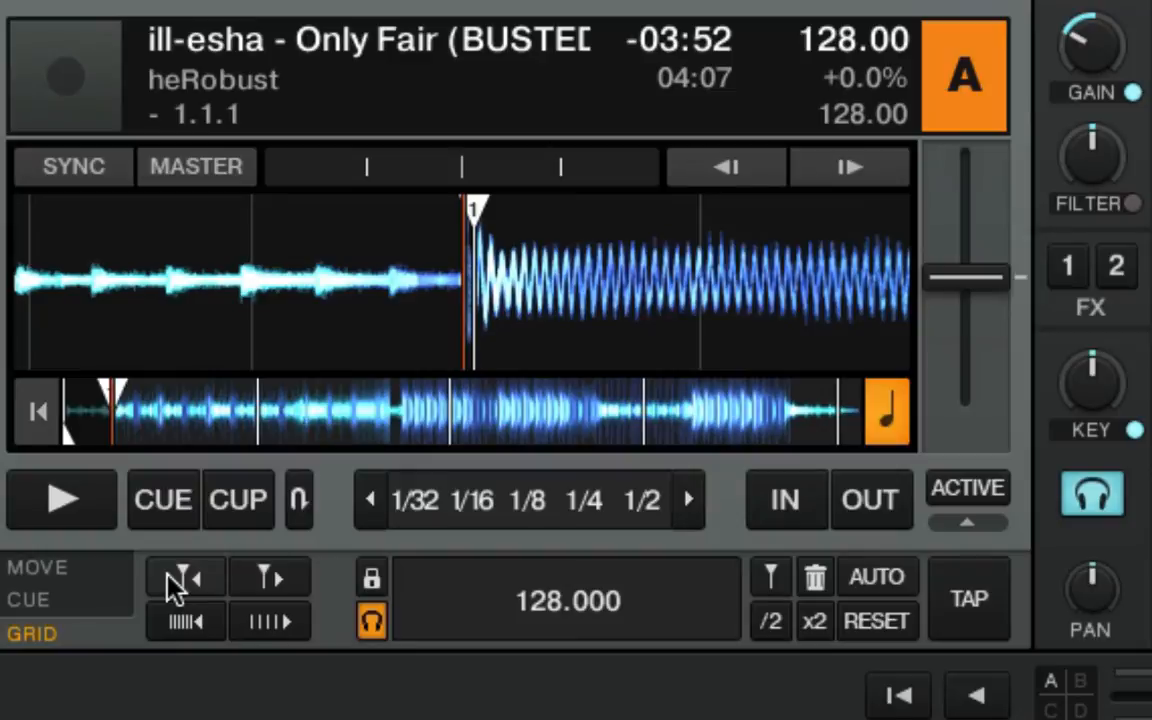
click(267, 580)
click(267, 580)
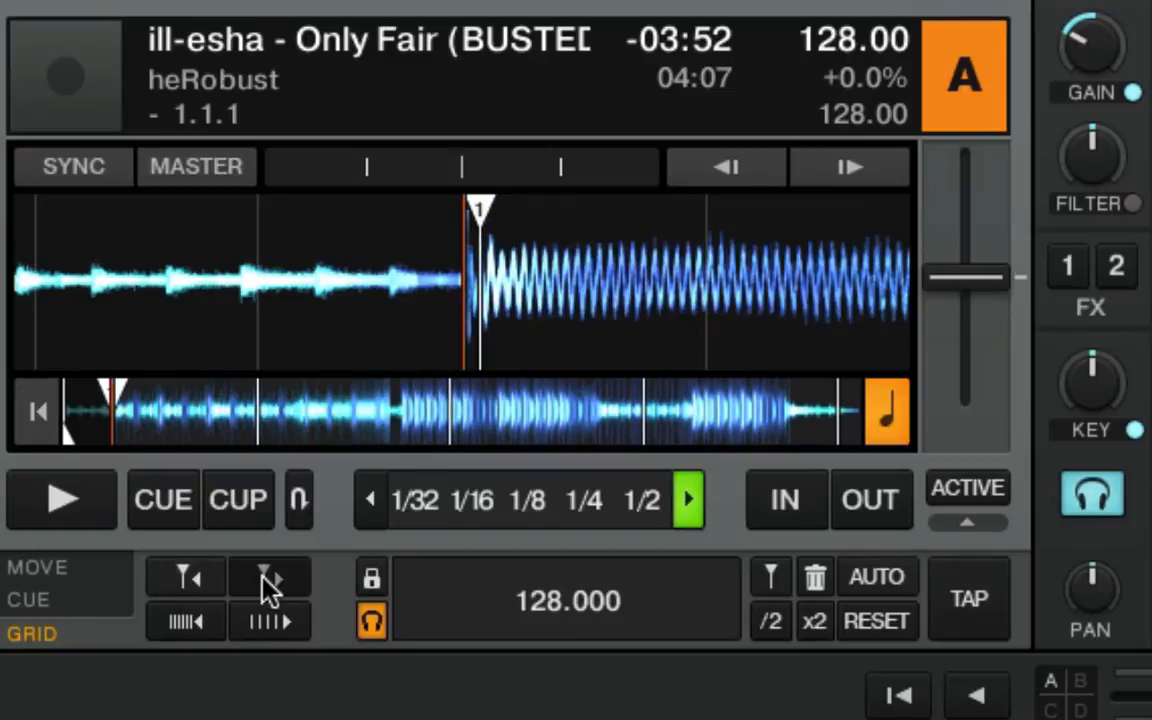
Play deck A from the grid marker and start an 8-beat loop further into the track.
click(95, 504)
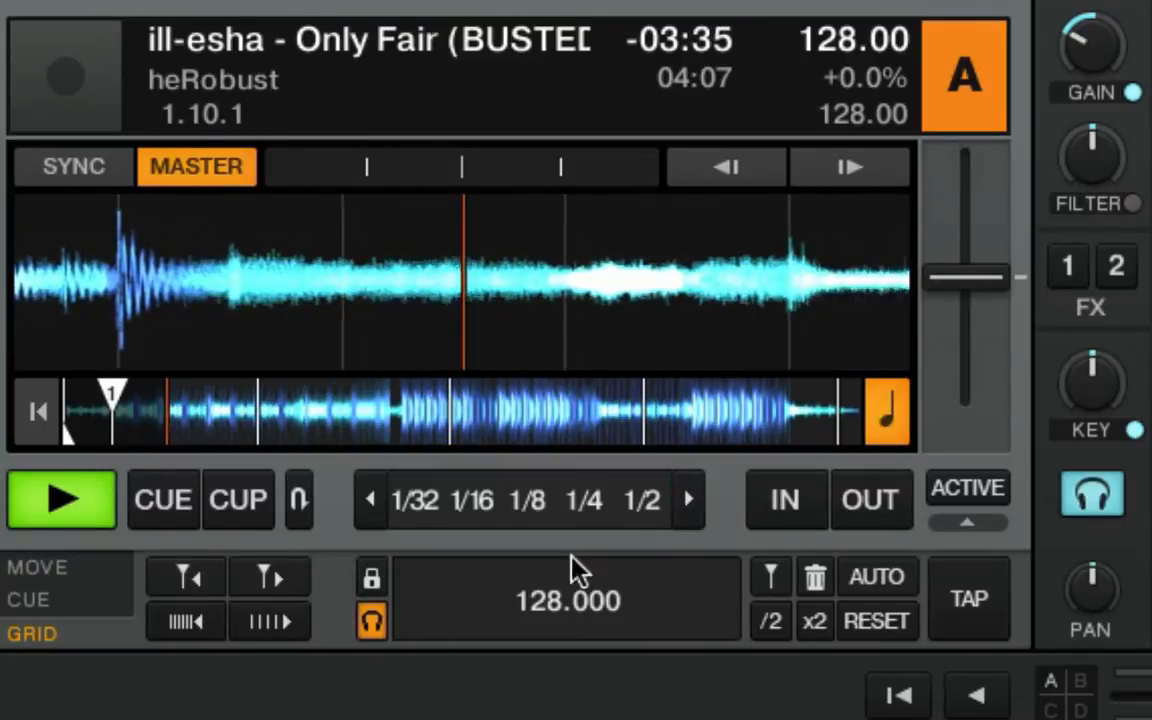
click(689, 500)
click(689, 500)
click(689, 500)
click(689, 500)
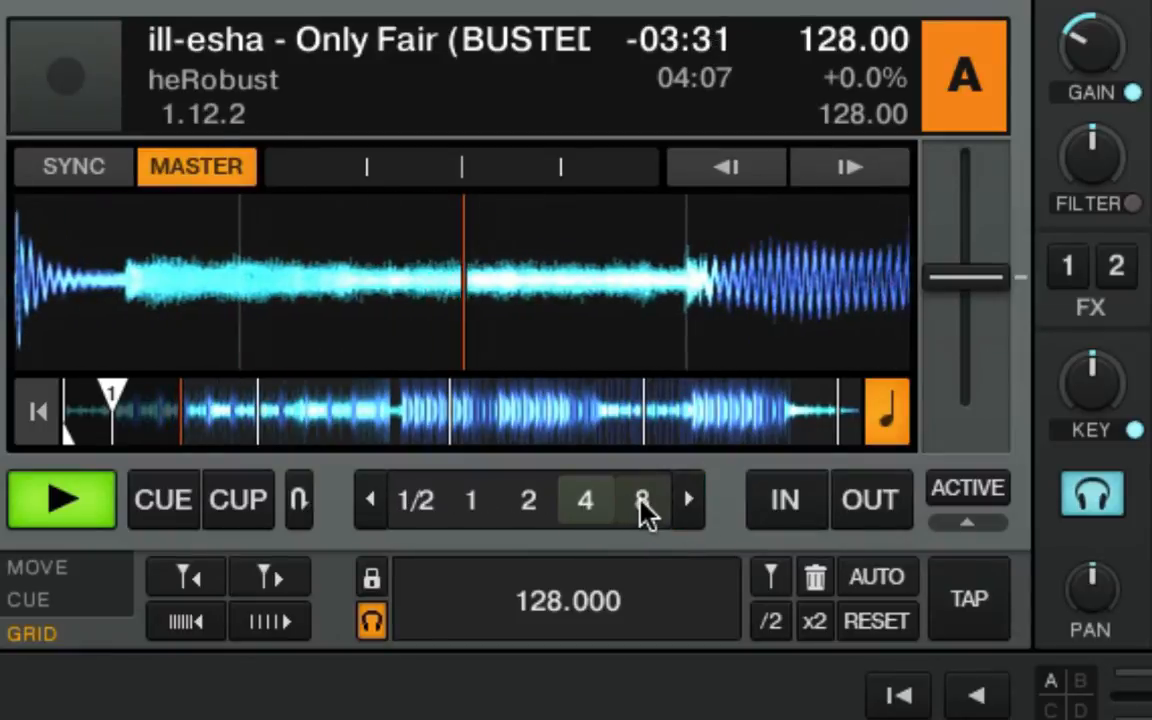
click(643, 508)
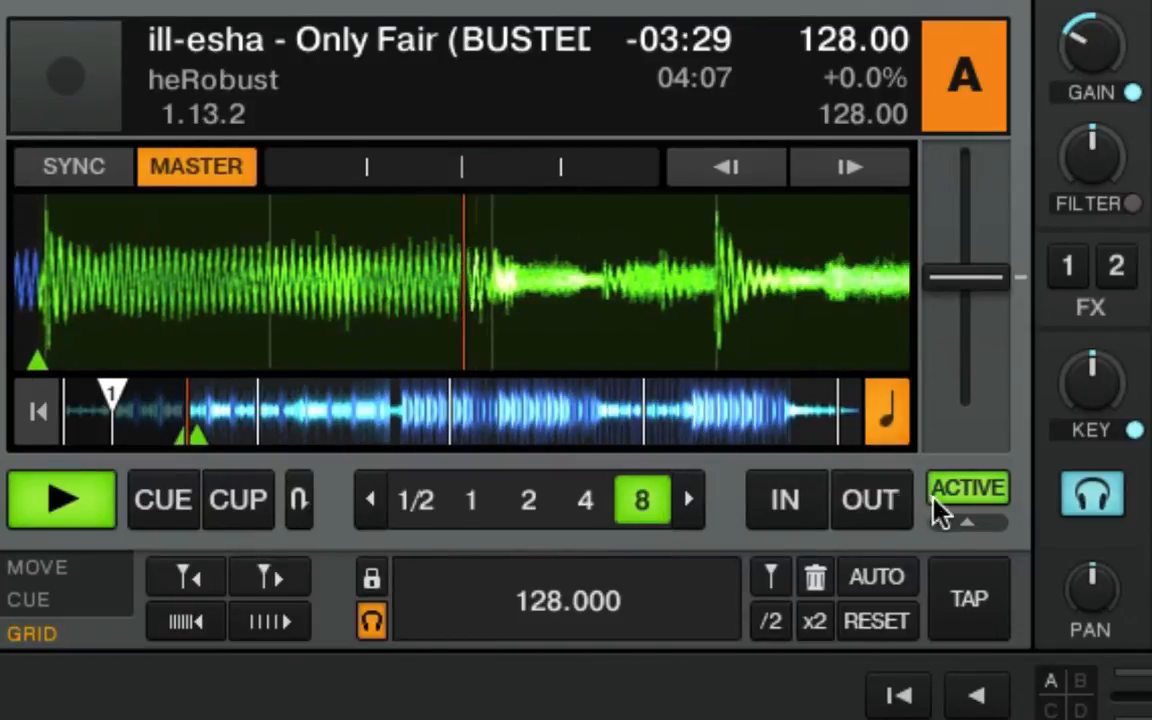
Release the loop, loop another 8-beat section of deck A, and end it by stopping playback.
click(950, 505)
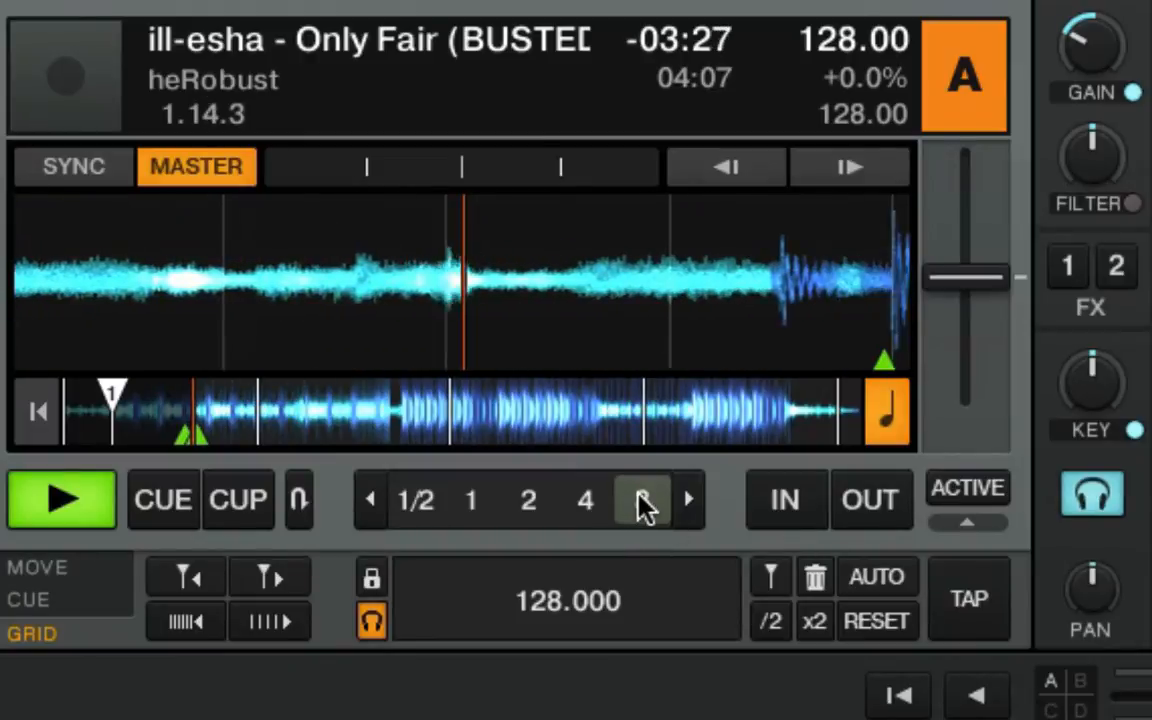
click(643, 503)
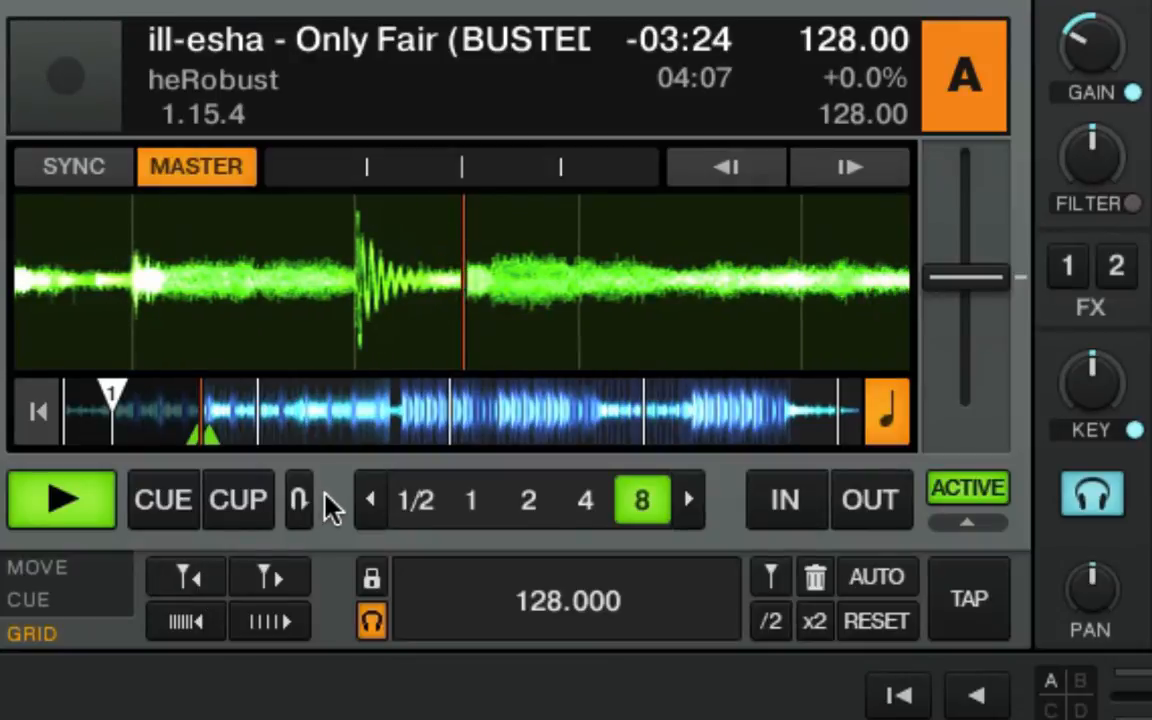
click(650, 500)
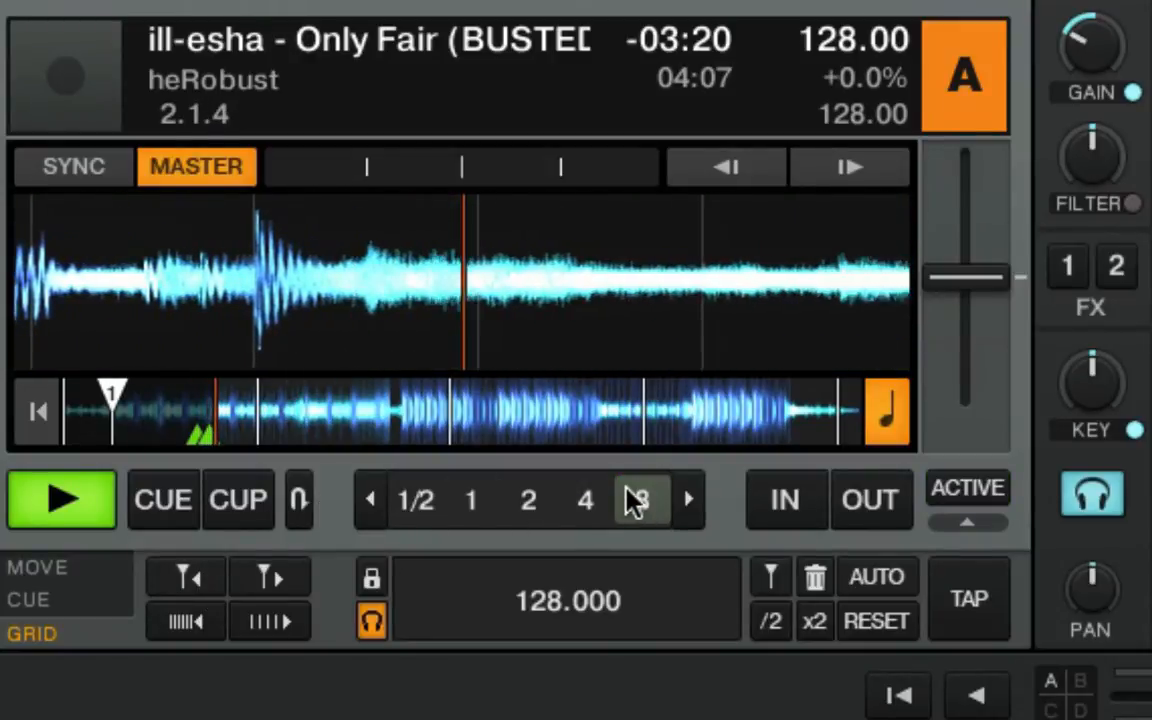
click(57, 492)
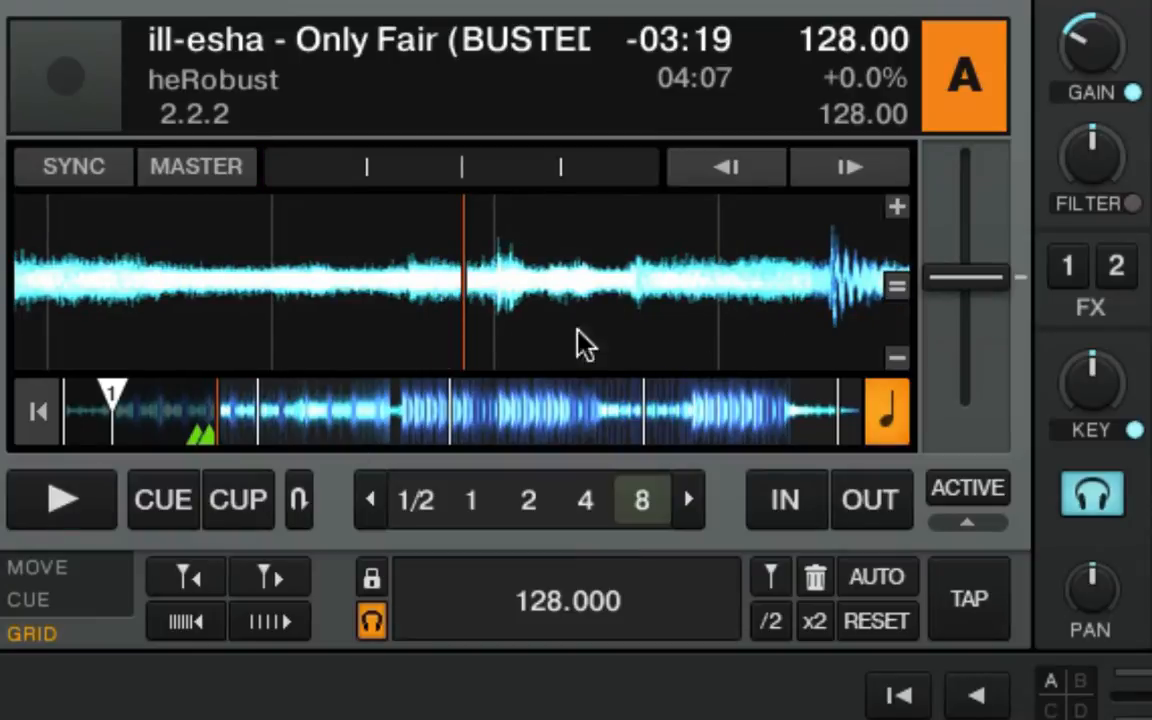
Return to the beat marker on hotcue 1 and nudge the grid marker later, right up to the start of the bass hit.
click(203, 422)
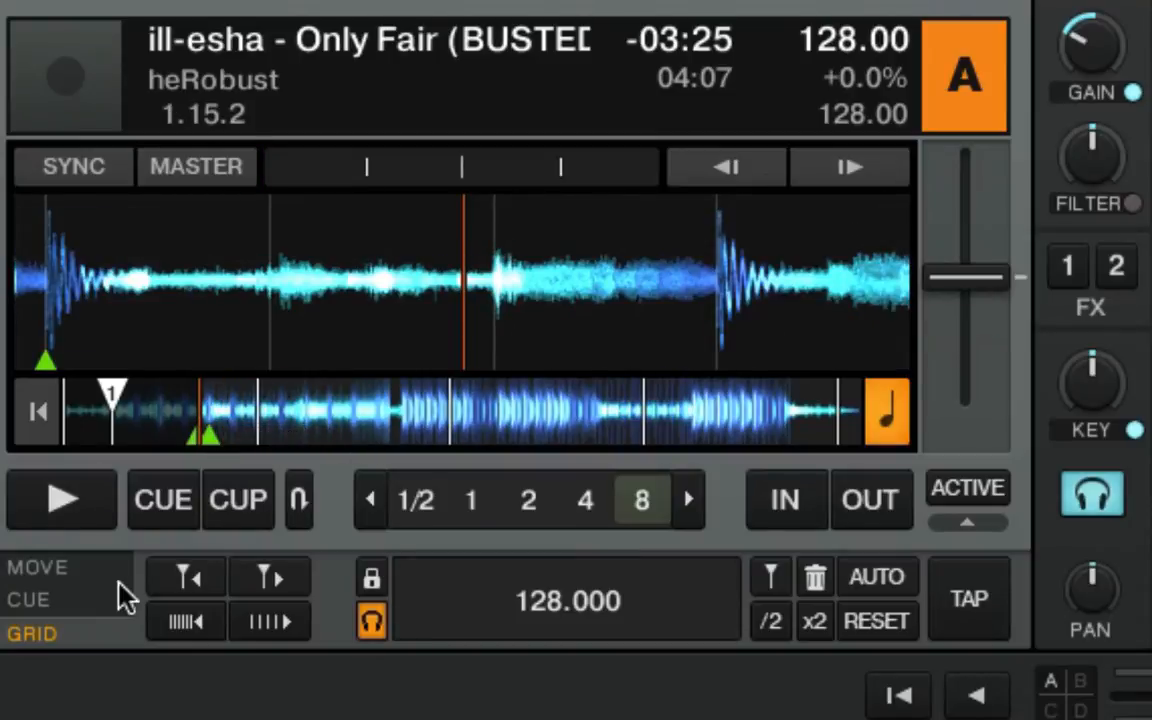
click(57, 600)
click(176, 620)
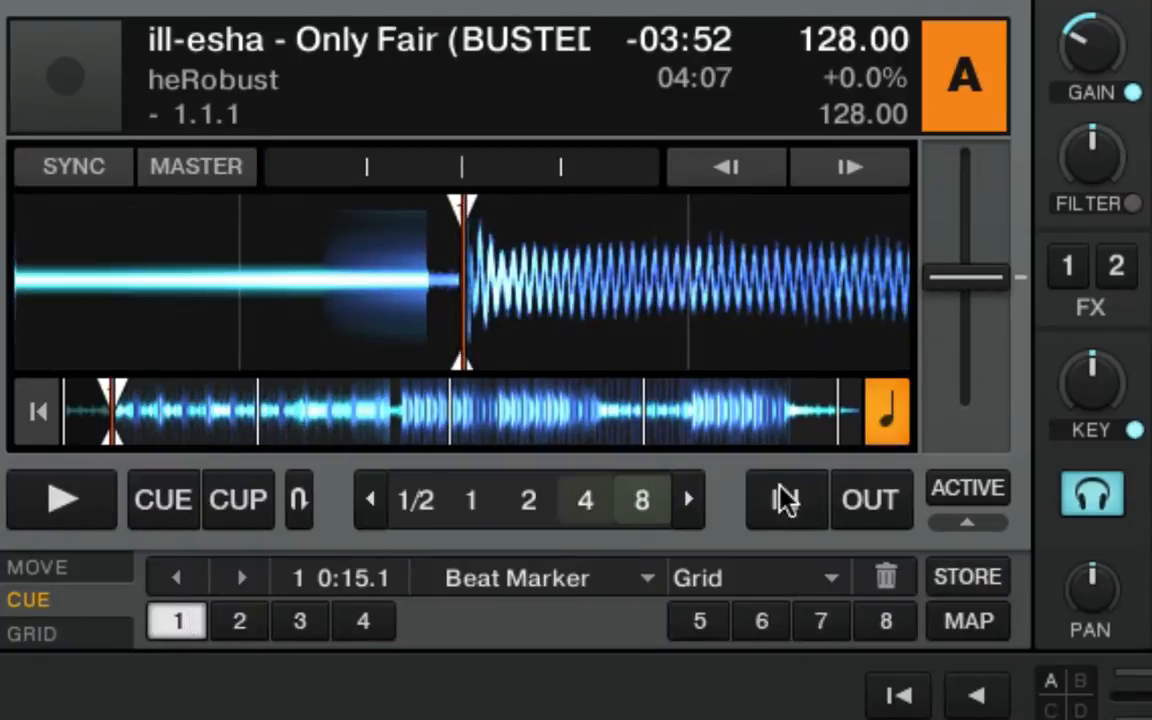
click(895, 212)
click(895, 212)
click(895, 212)
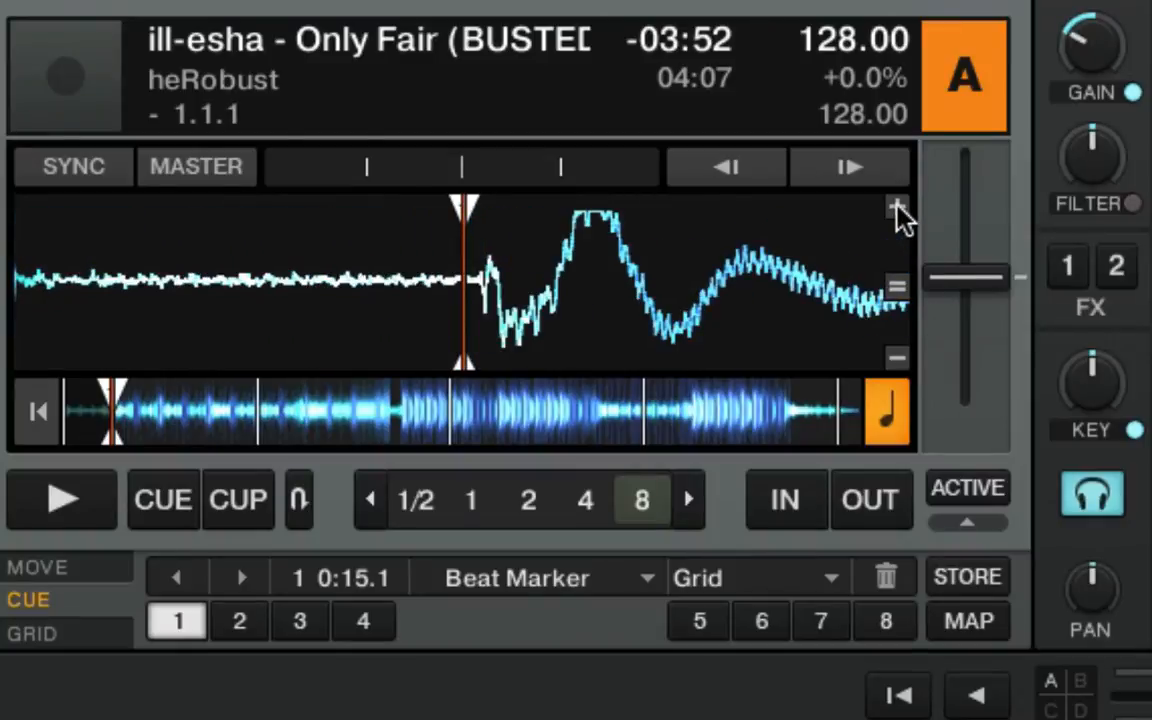
click(38, 567)
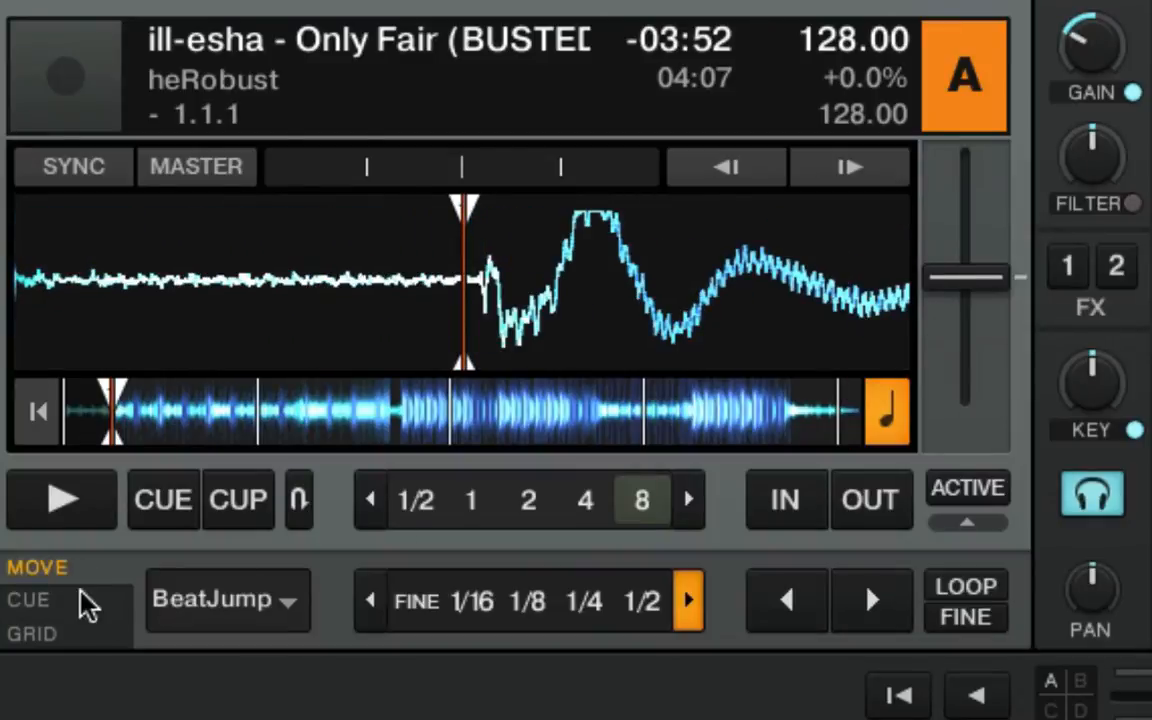
click(32, 633)
click(275, 576)
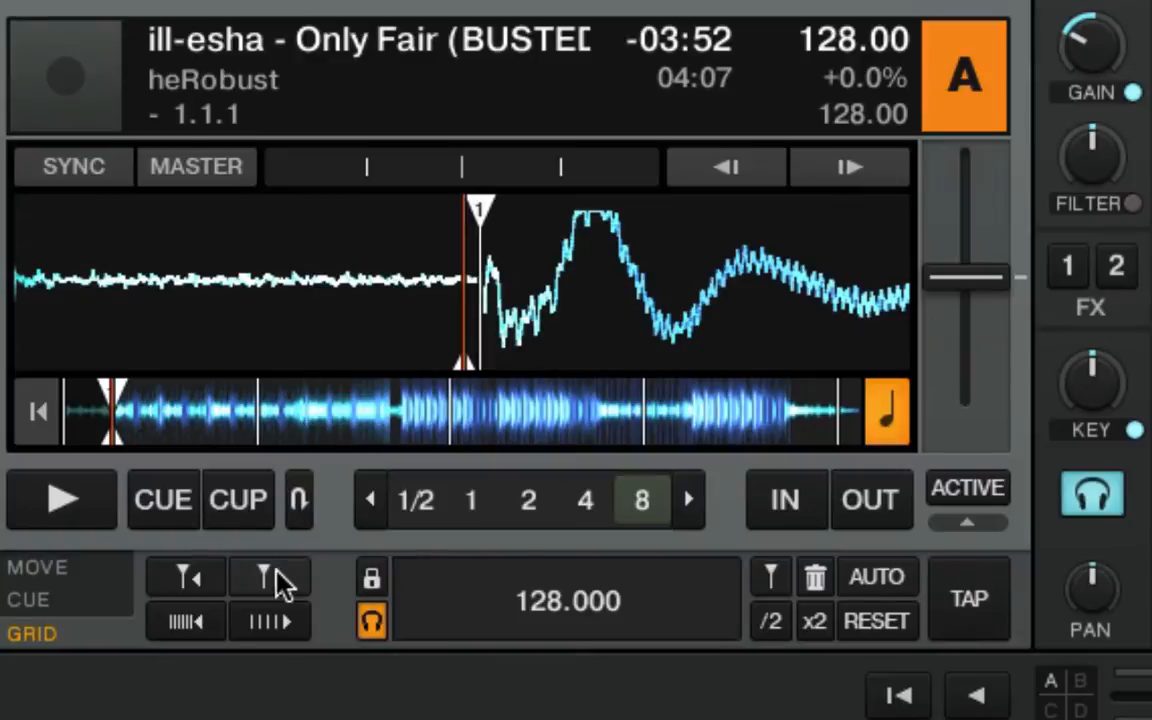
mouse_move(782, 345)
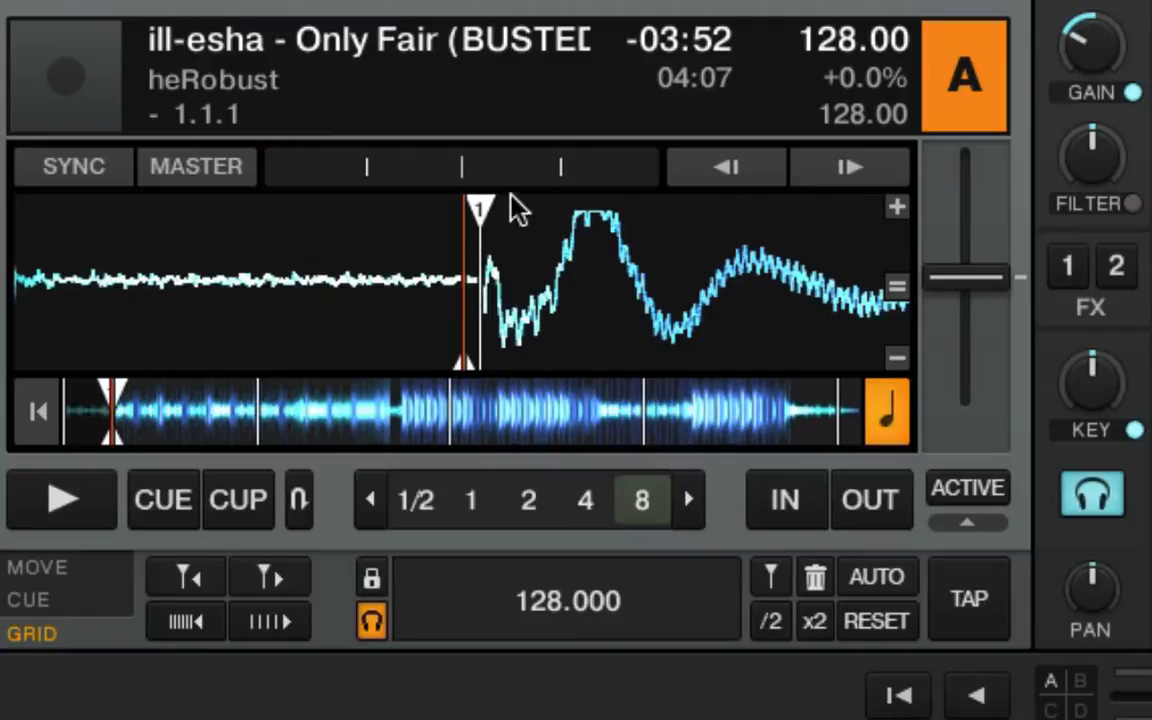
Play deck A at several widely spaced points across the track to check the grid alignment, and stop playback.
mouse_move(918, 309)
click(896, 361)
click(896, 361)
click(896, 361)
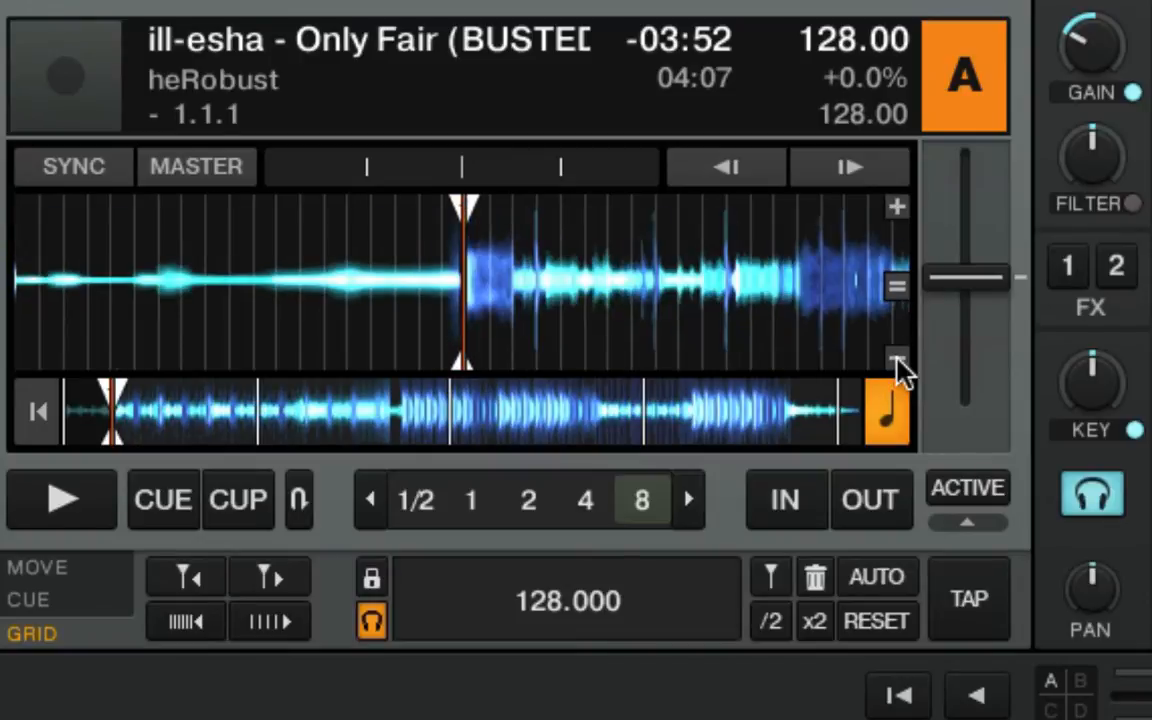
click(58, 500)
click(591, 430)
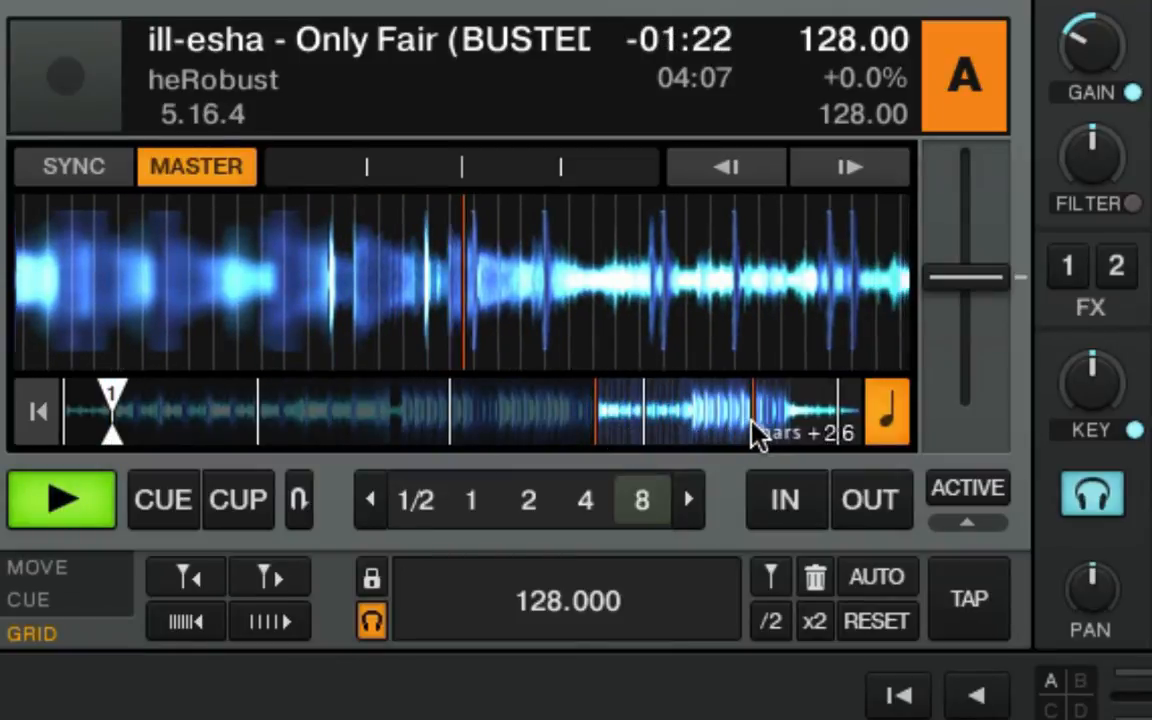
click(755, 435)
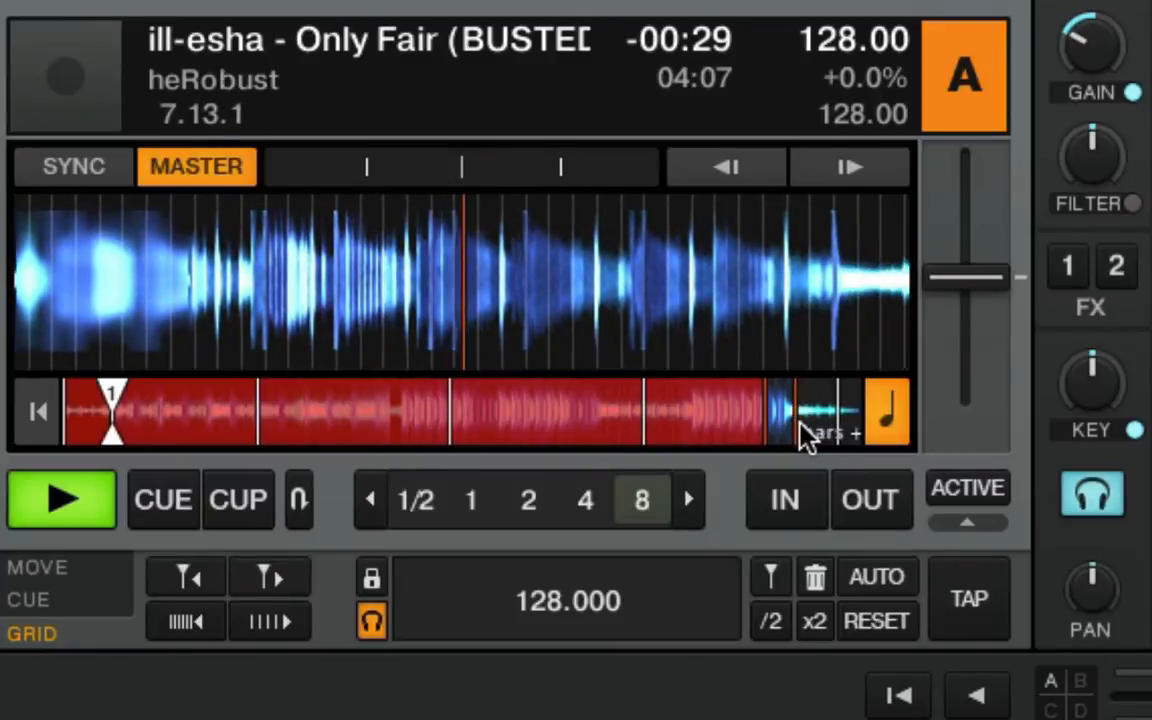
click(800, 434)
click(560, 432)
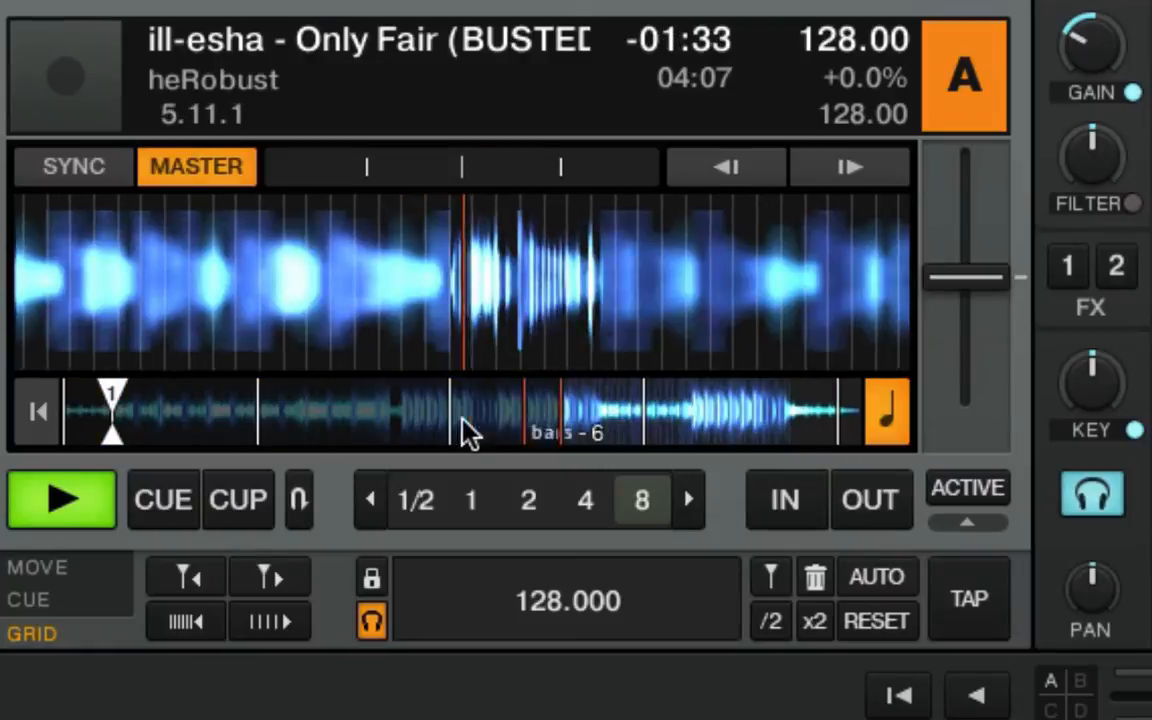
click(390, 438)
click(231, 436)
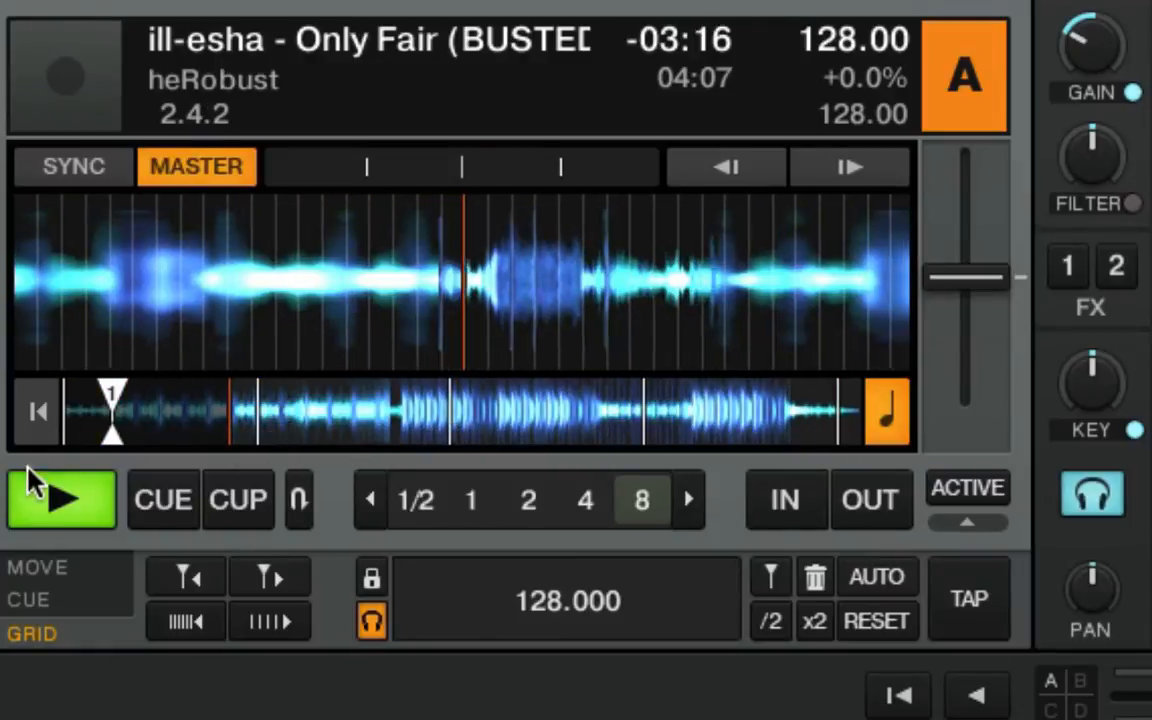
click(28, 482)
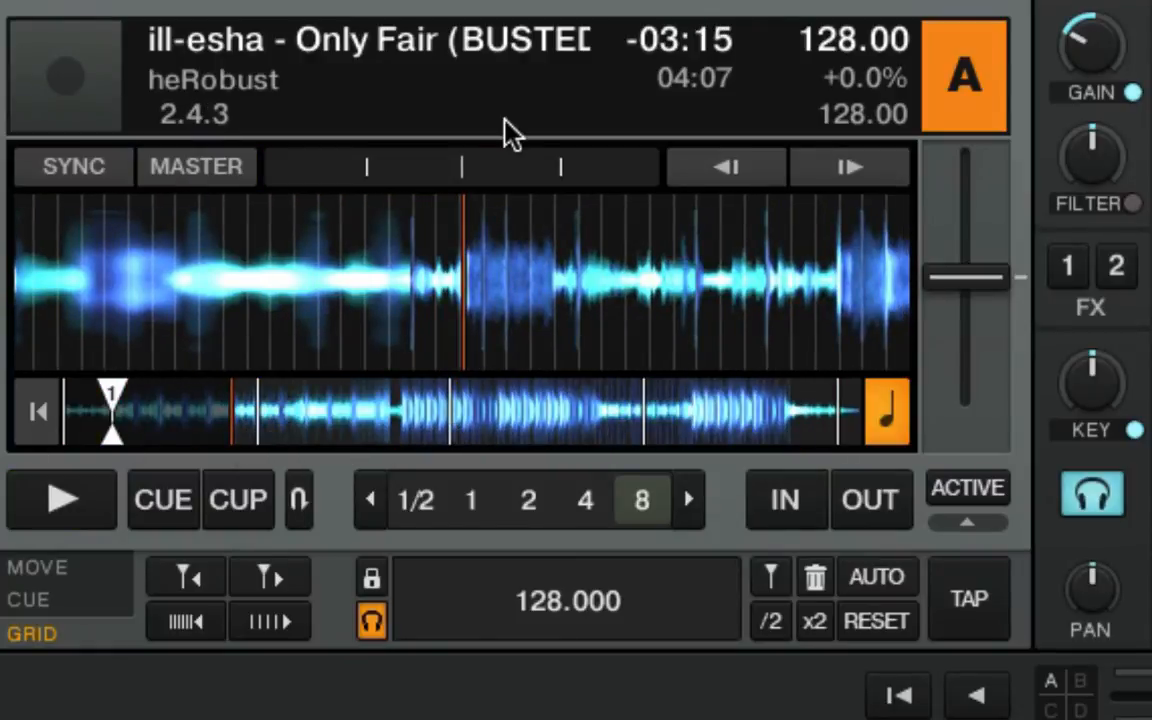
Turn off the grid metronome while spot-checking deck A before the drop and at the later breakdown, and stop playback.
click(28, 601)
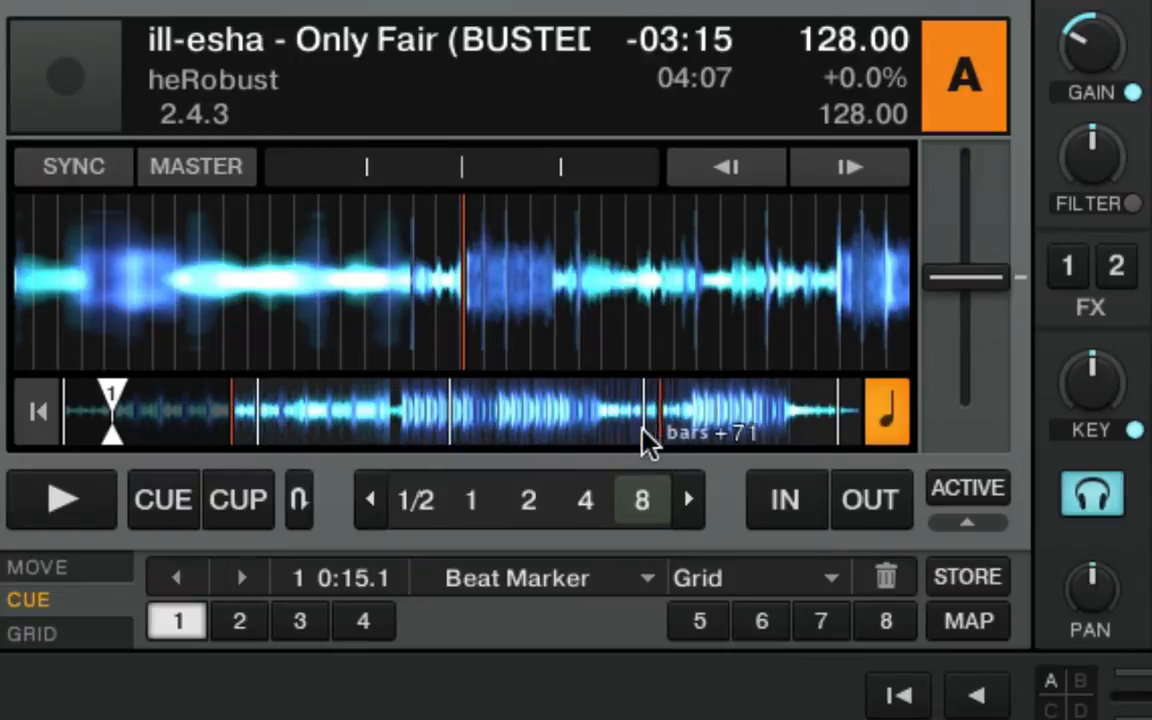
click(391, 443)
click(58, 497)
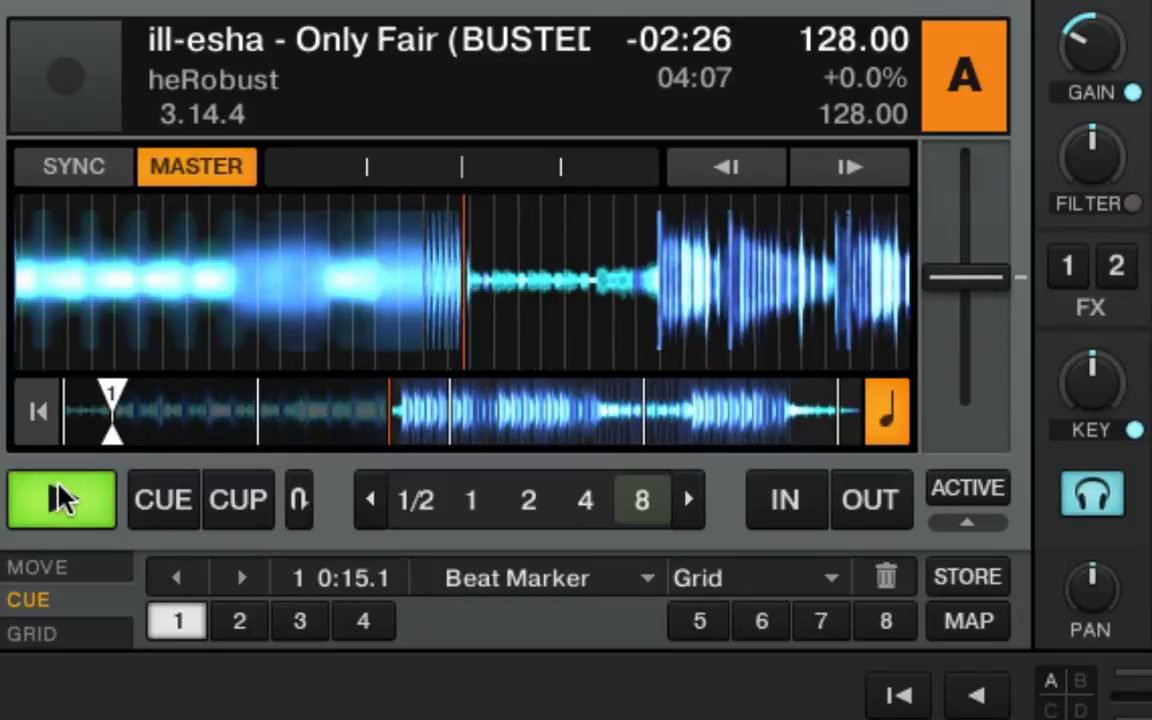
click(92, 634)
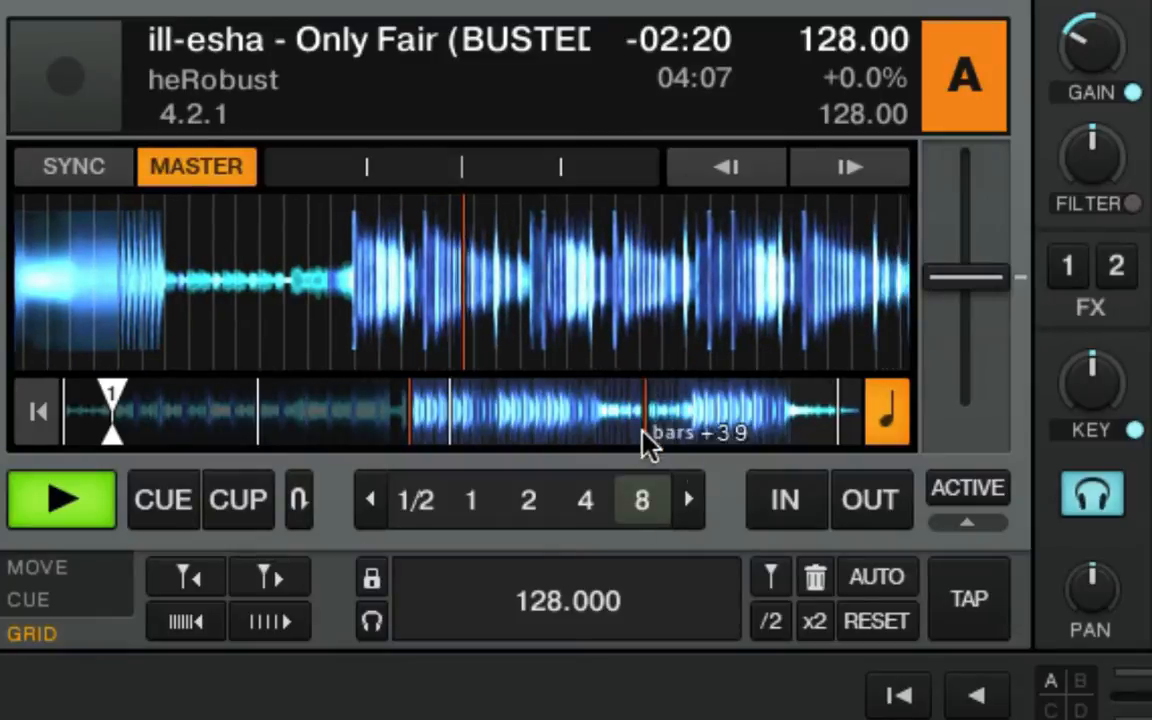
click(593, 432)
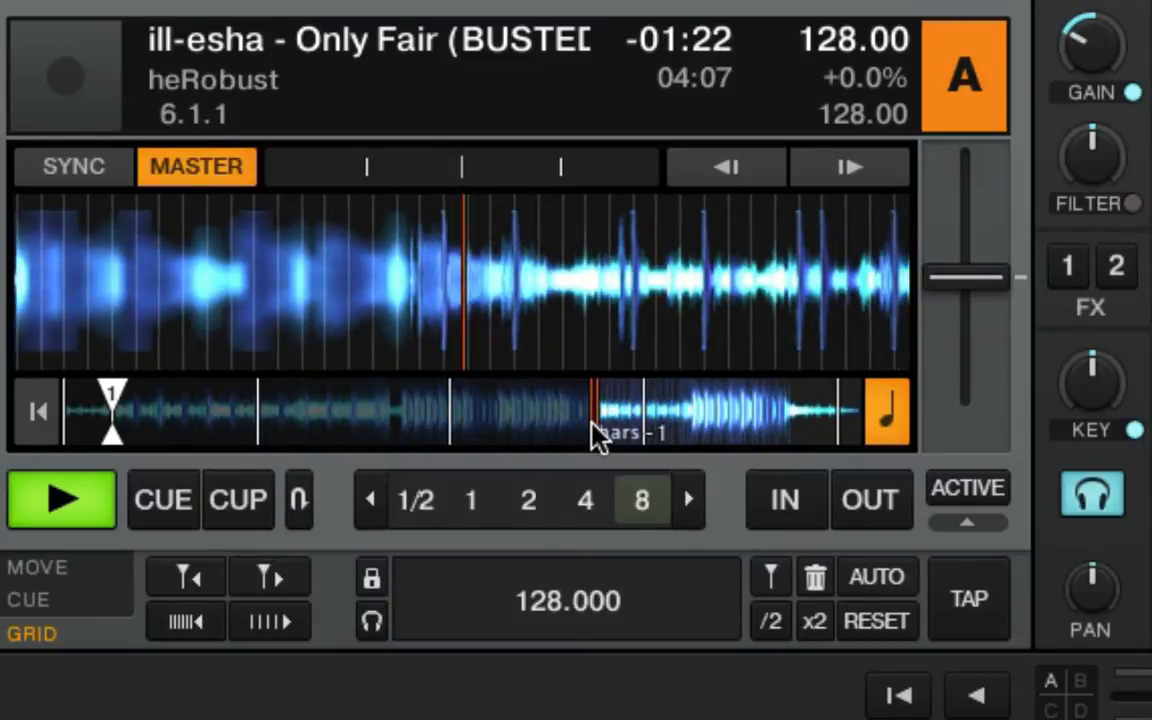
click(75, 500)
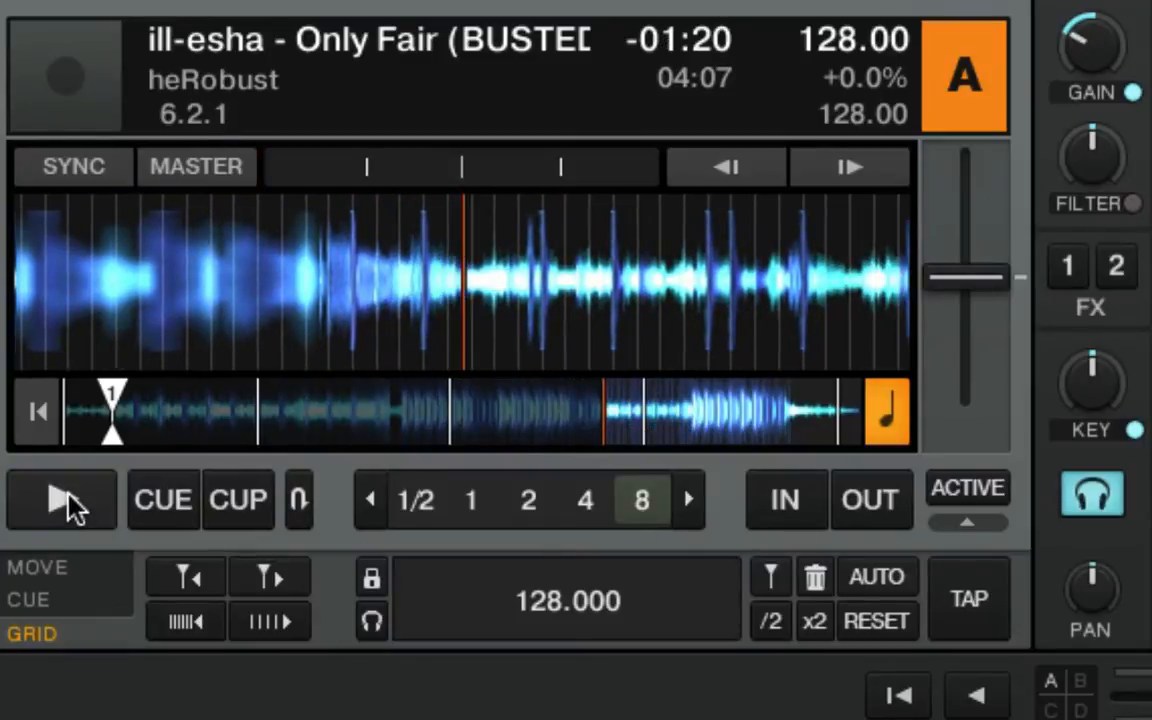
Lock deck A's beatgrid and jump back to the beat marker on hotcue 1.
click(57, 600)
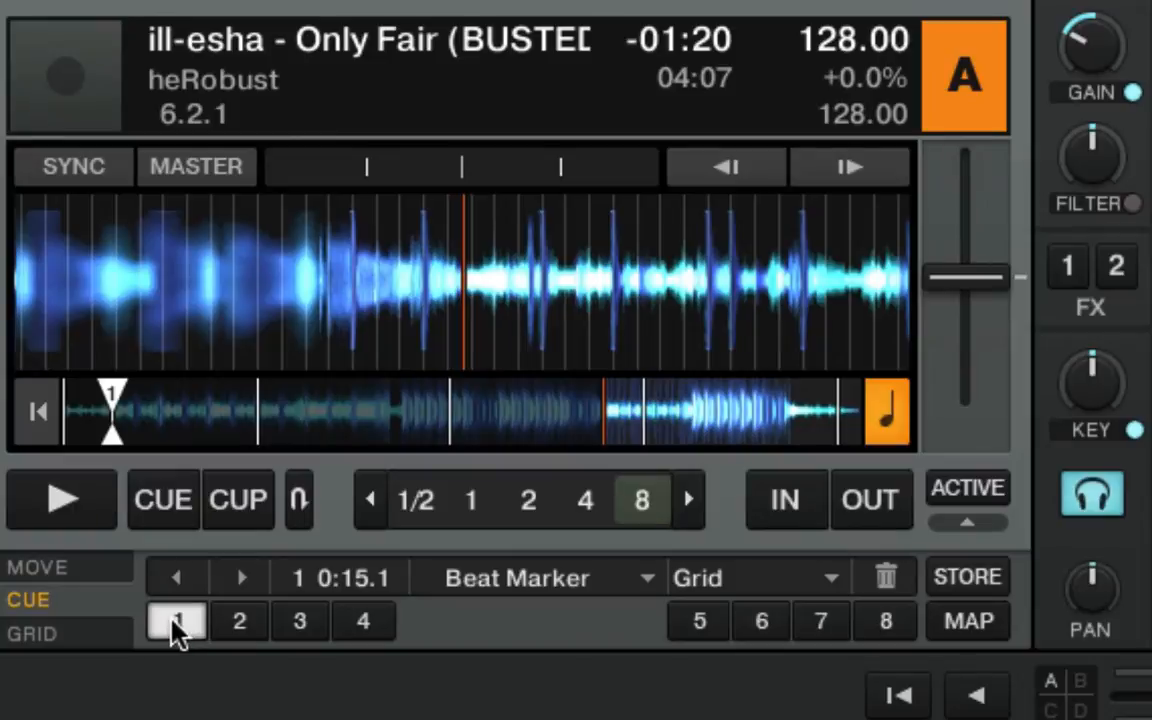
click(32, 633)
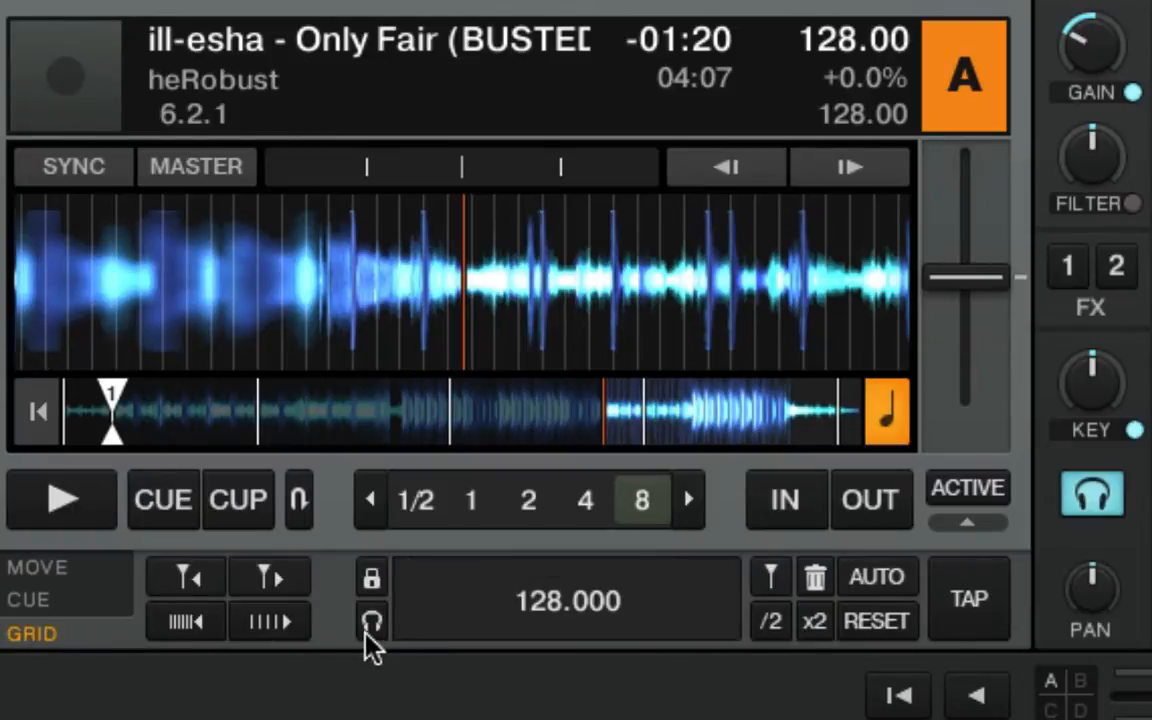
click(372, 580)
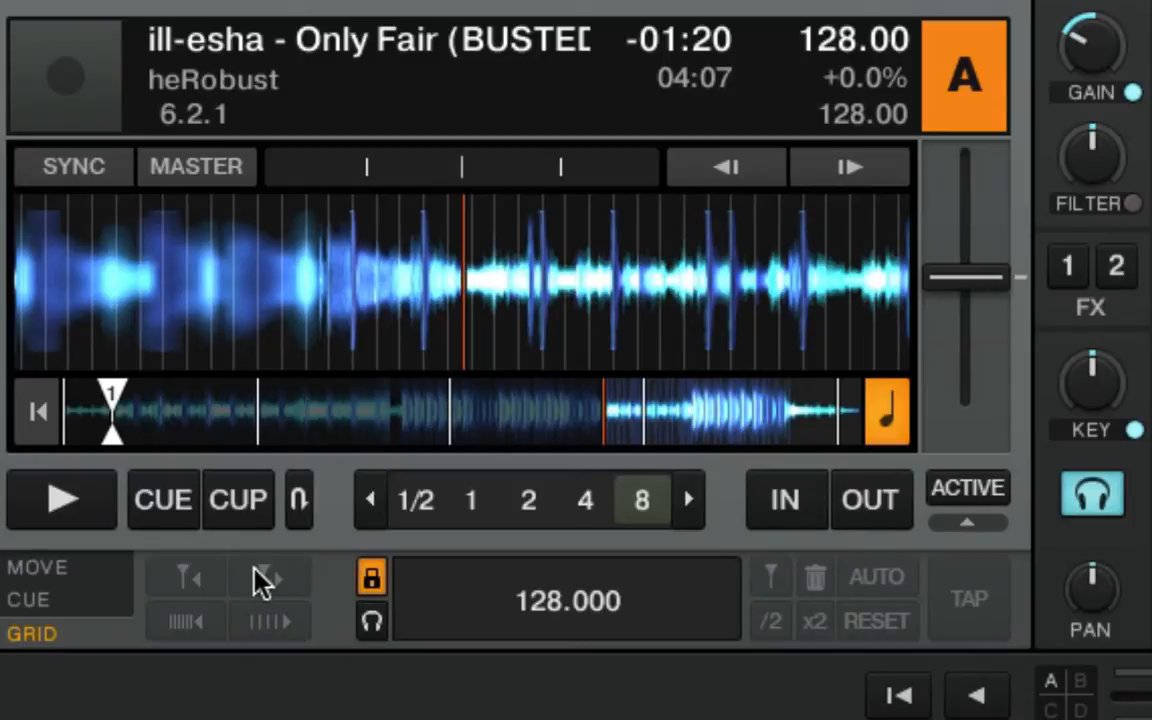
click(28, 600)
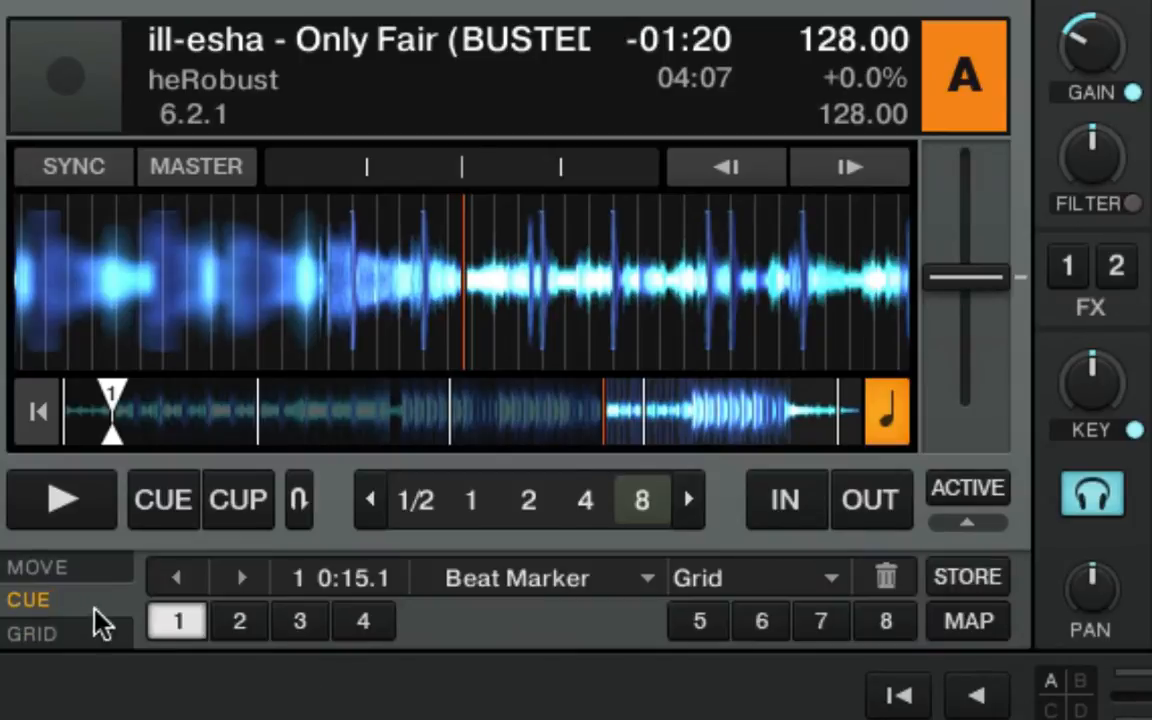
click(175, 621)
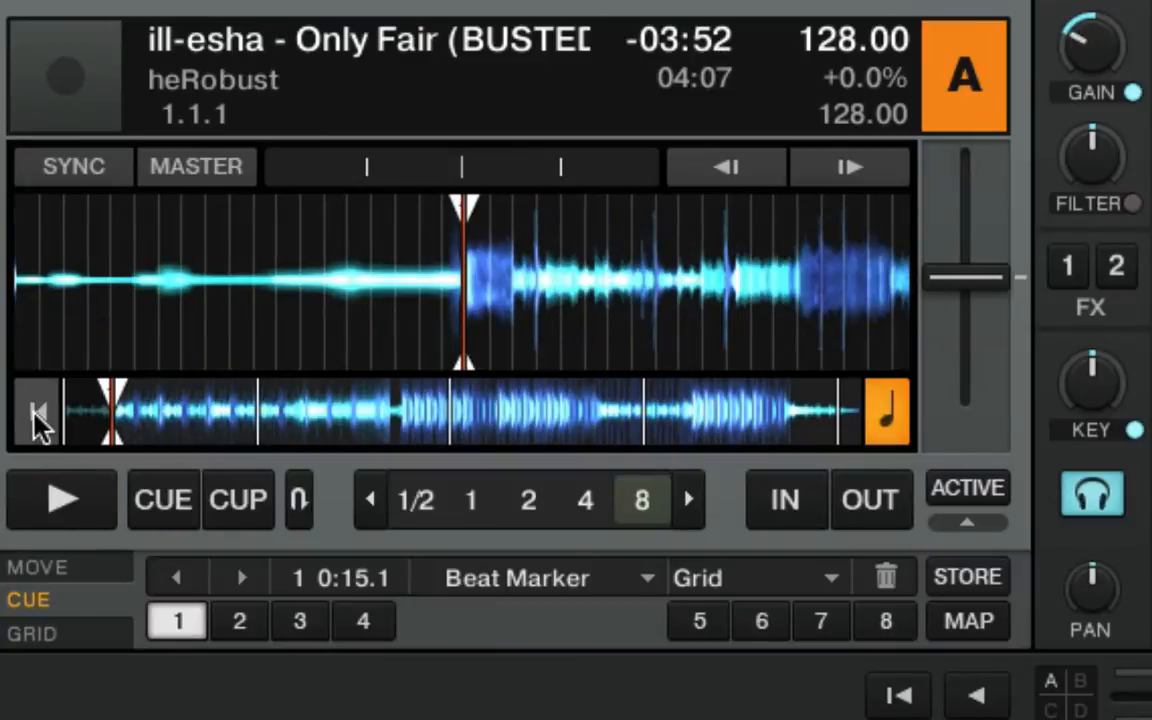
Store hotcue 2 on deck A where the first sound of the track begins, and test it by recalling hotcues 2 and 1.
click(34, 410)
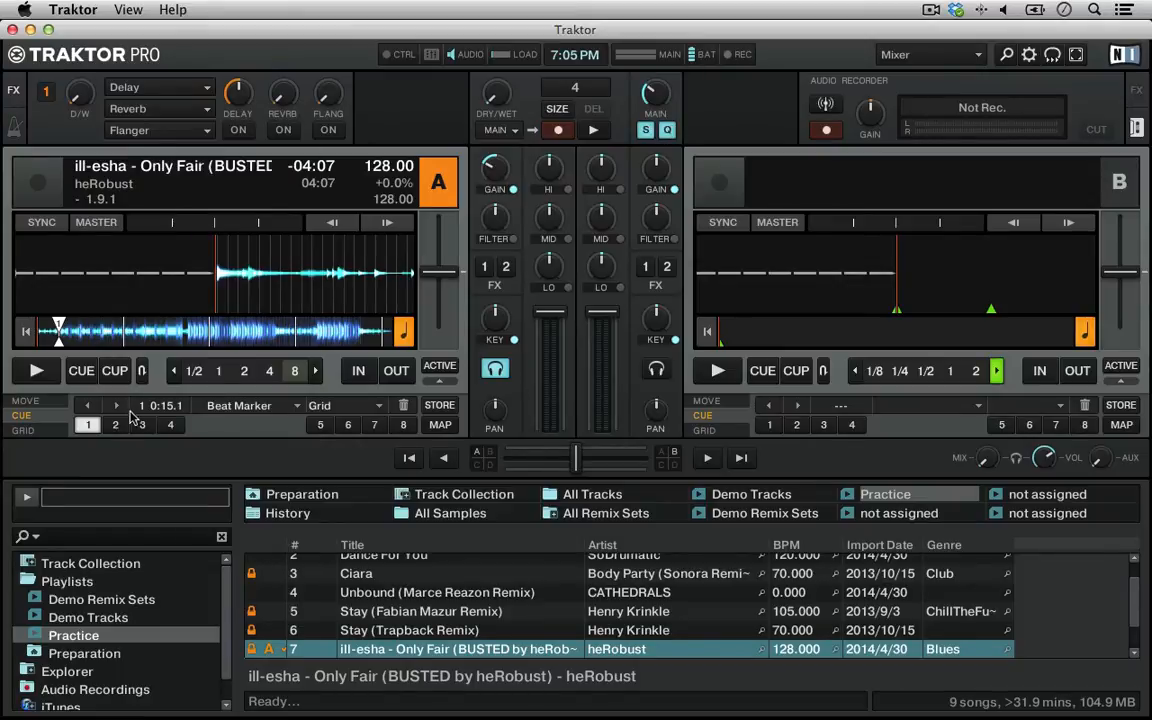
mouse_move(283, 286)
mouse_down()
mouse_move(270, 285)
mouse_move(282, 287)
mouse_up()
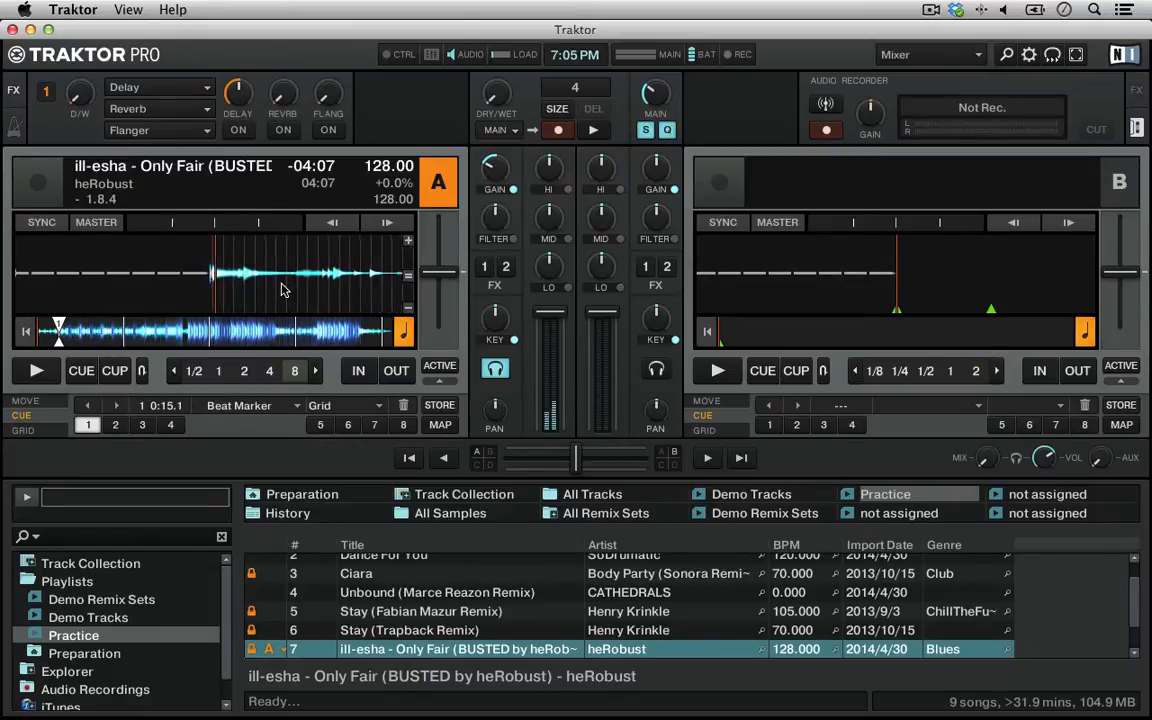
click(408, 241)
click(408, 241)
click(408, 241)
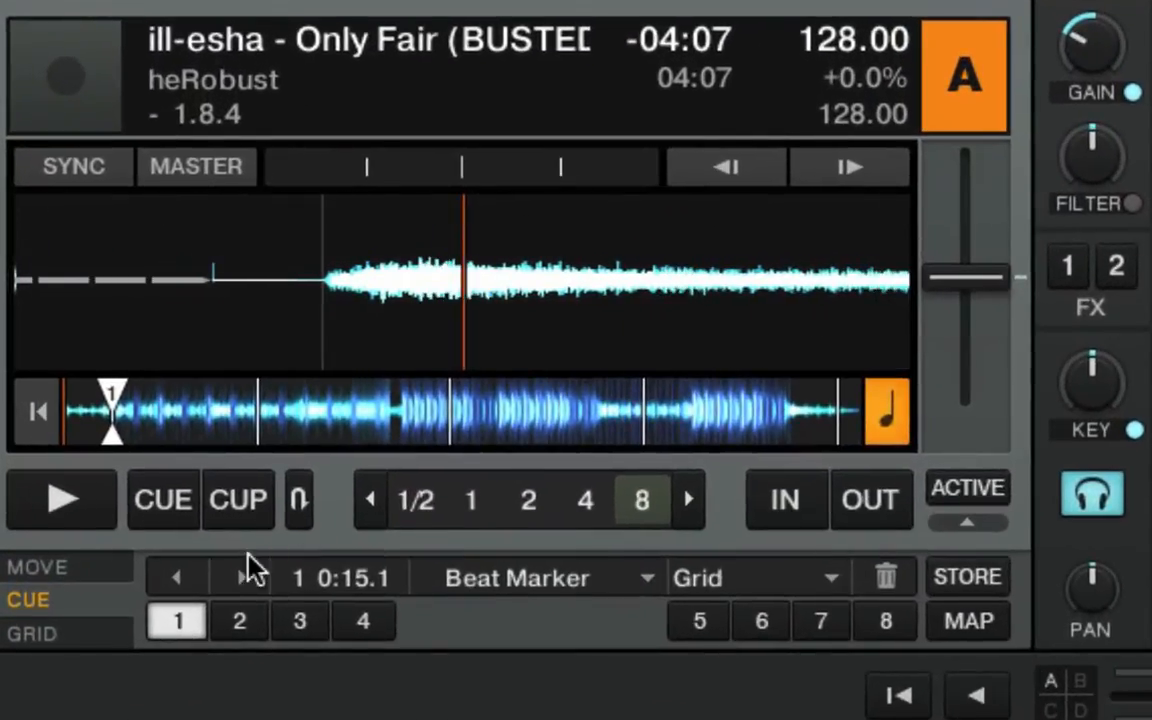
click(242, 620)
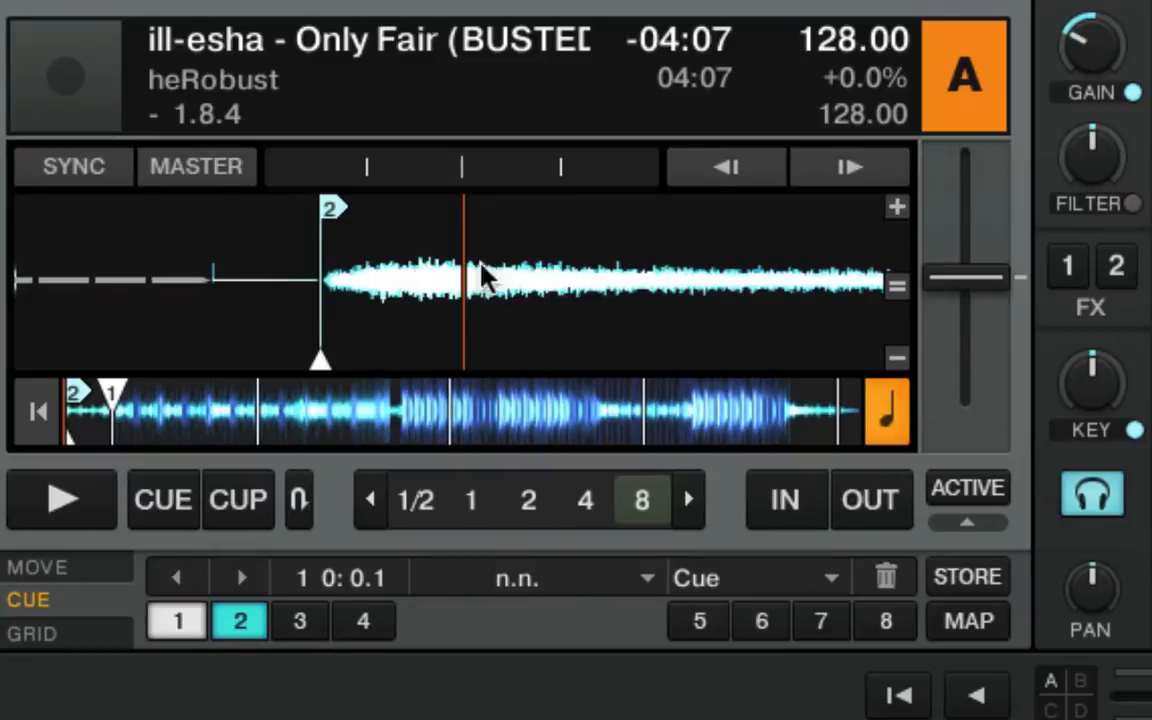
click(244, 622)
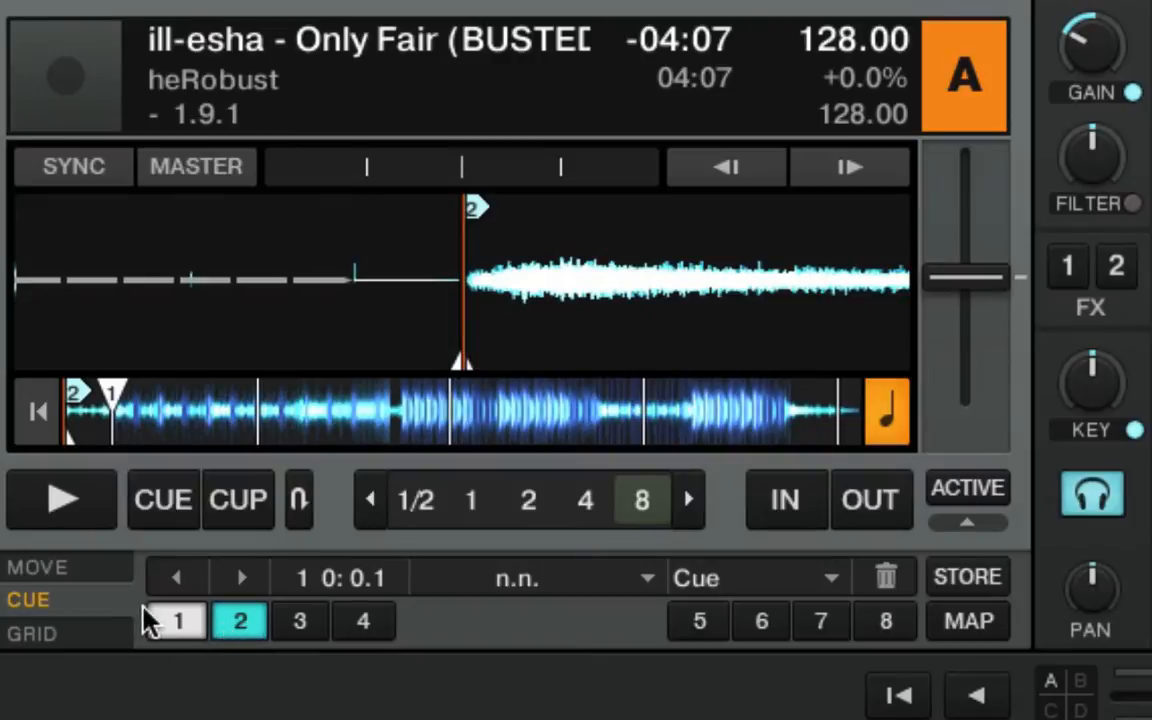
click(178, 624)
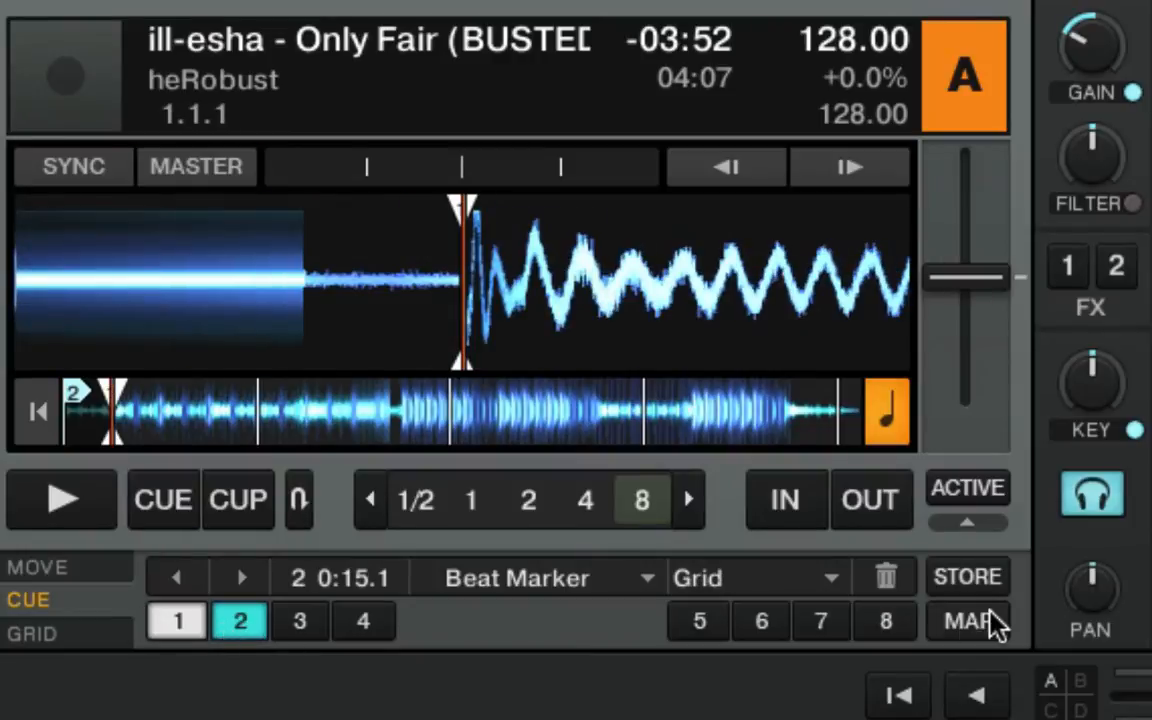
Remap deck A's hotcues so the cue at the track's first sound is hotcue 1 and the beat marker is hotcue 2.
click(305, 626)
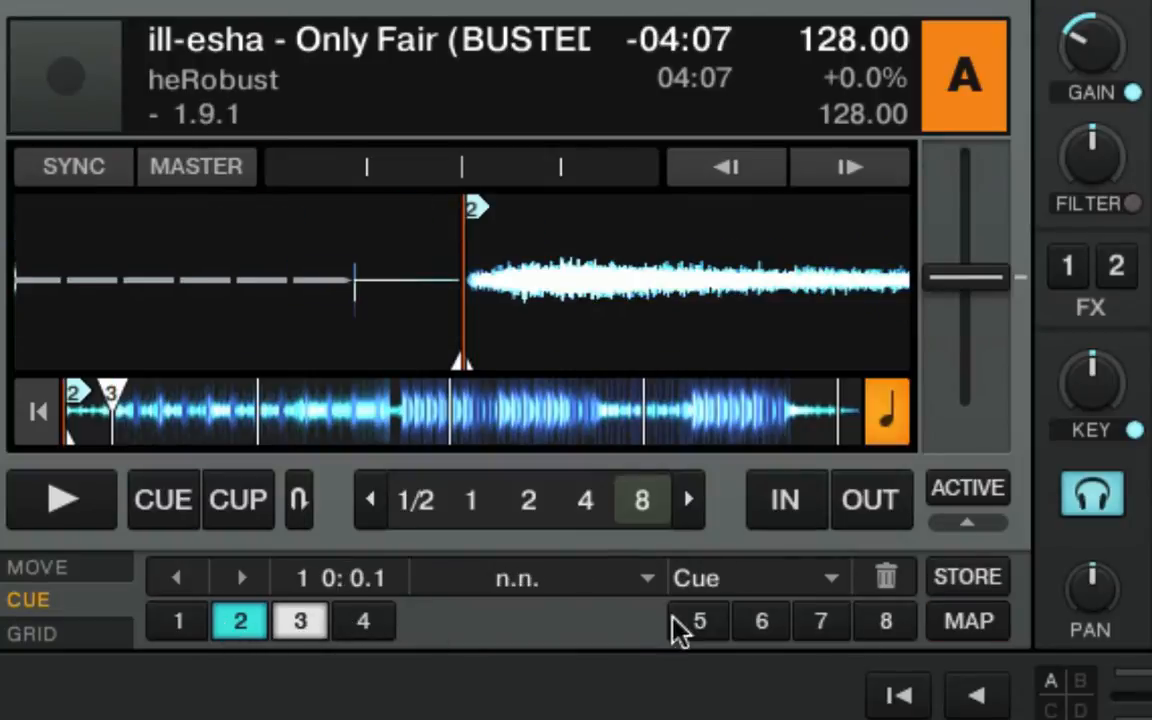
click(965, 622)
click(165, 622)
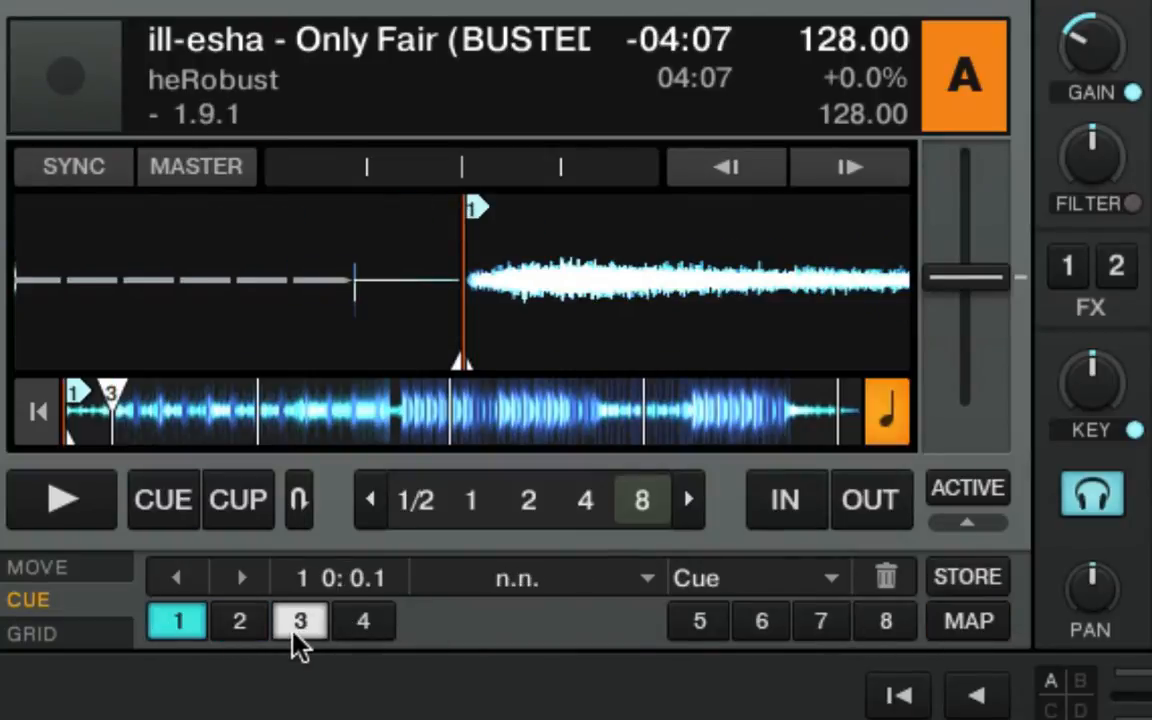
click(300, 622)
click(975, 622)
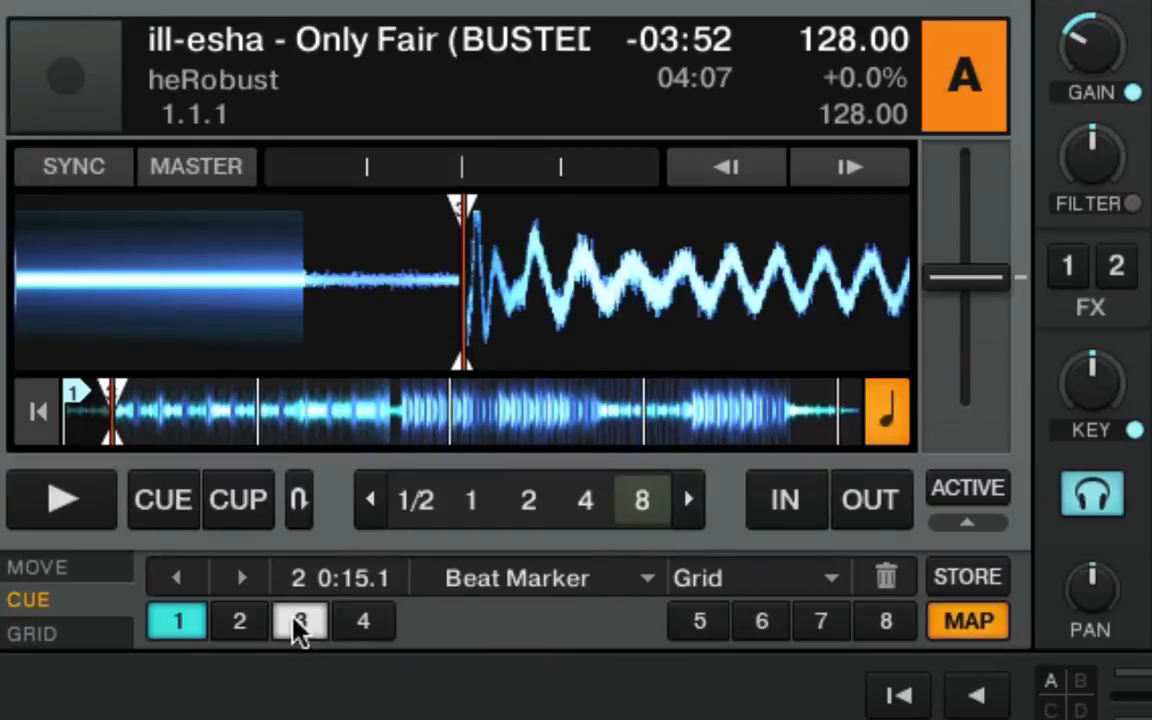
click(240, 622)
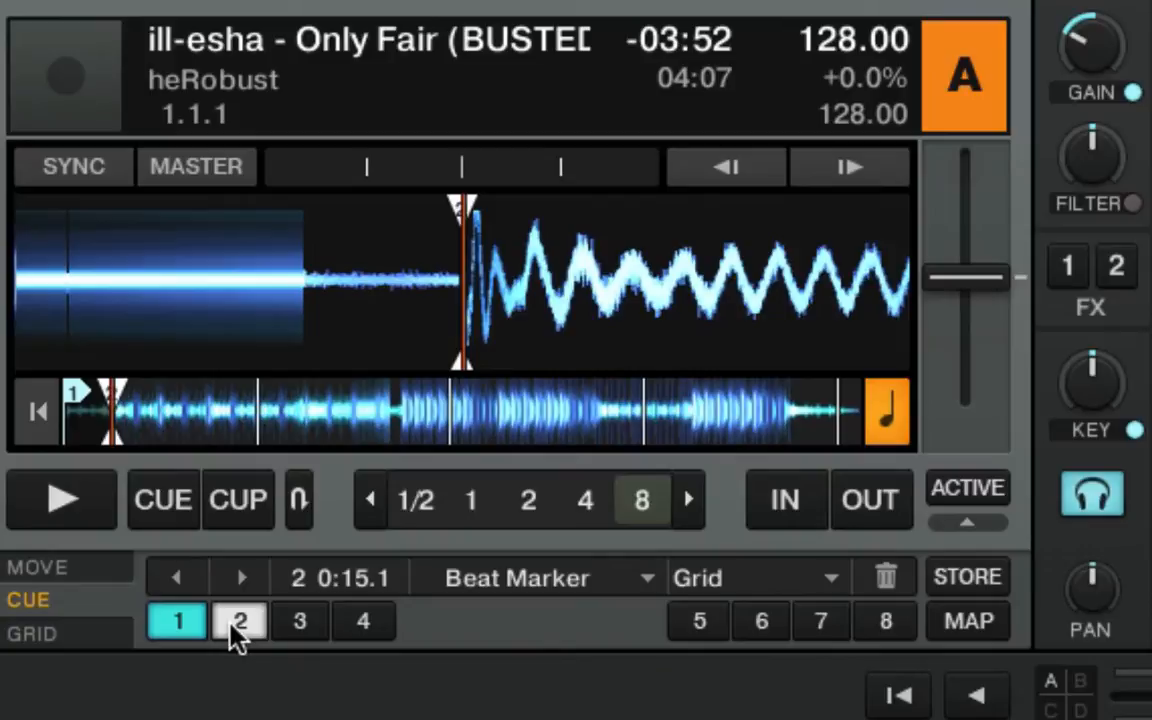
Delete hotcue 1 at the start of deck A's track and store it again at the same position.
click(168, 622)
click(887, 576)
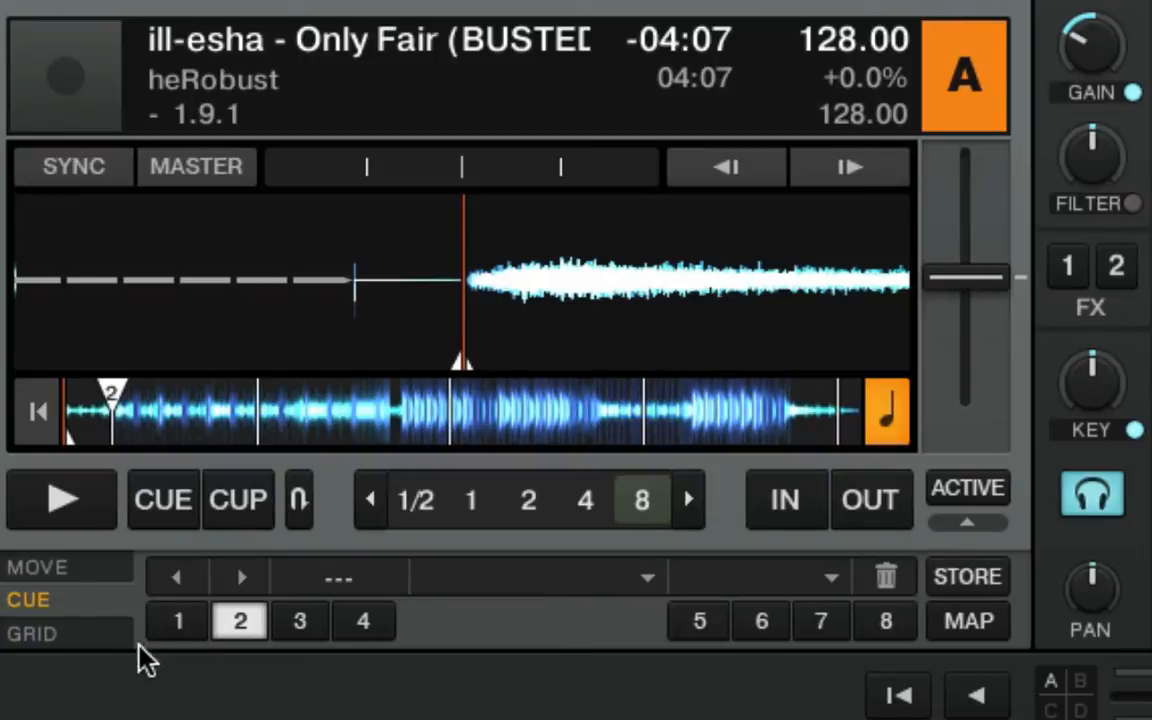
click(180, 618)
click(180, 620)
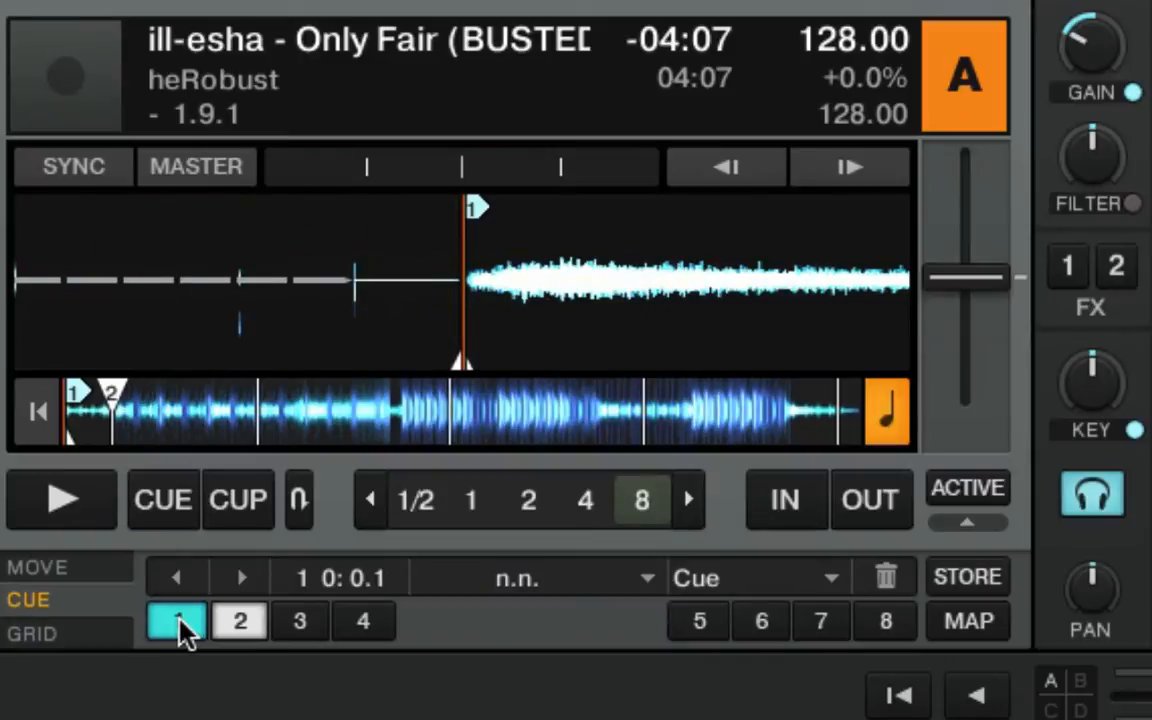
Play deck A from hotcue 1 to just before the beat marker with a zoomed-out waveform, and stop playback.
click(72, 498)
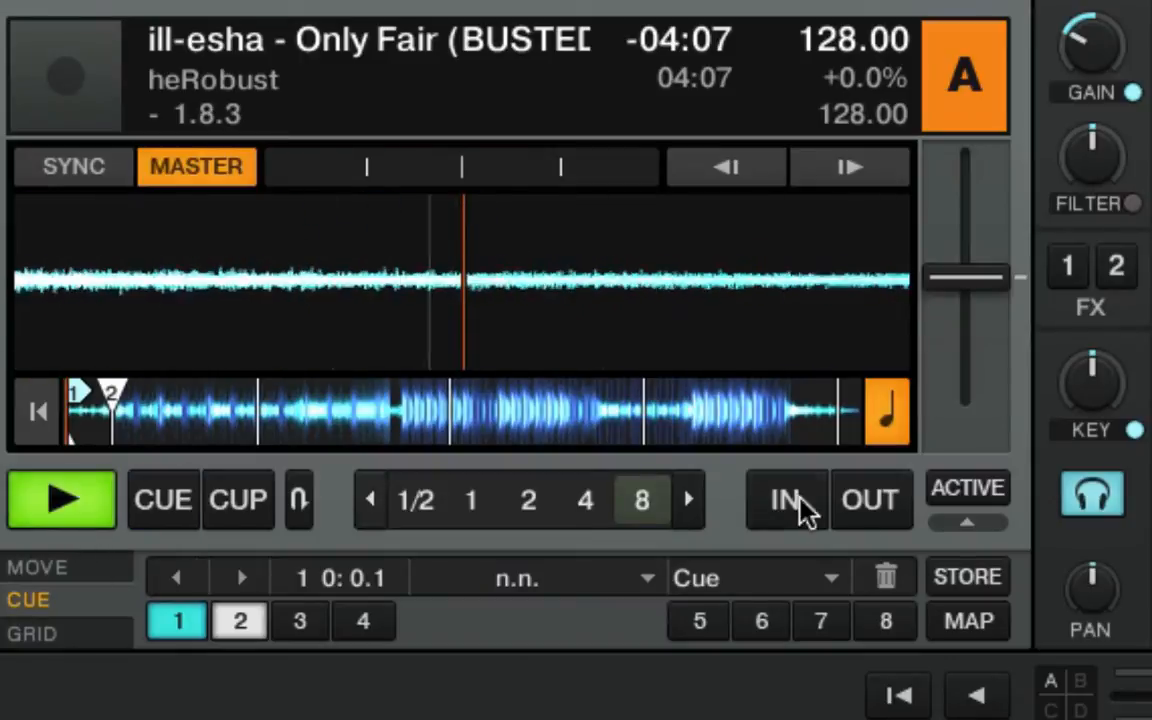
click(890, 360)
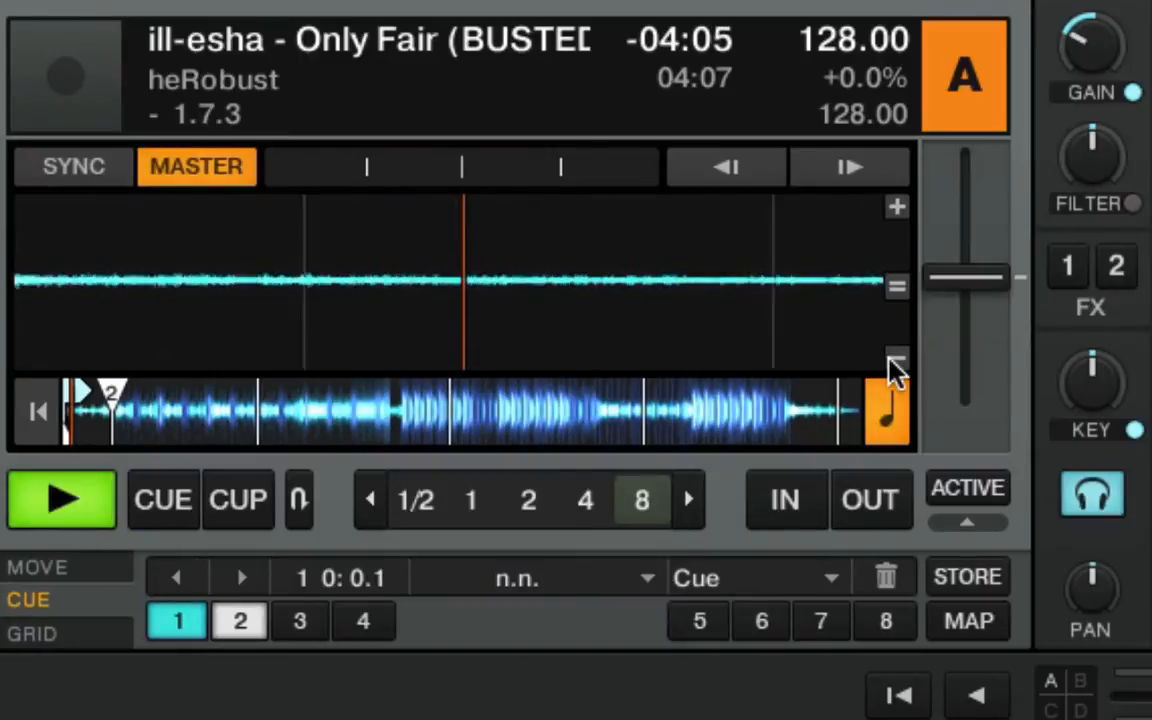
click(890, 360)
click(890, 360)
click(895, 362)
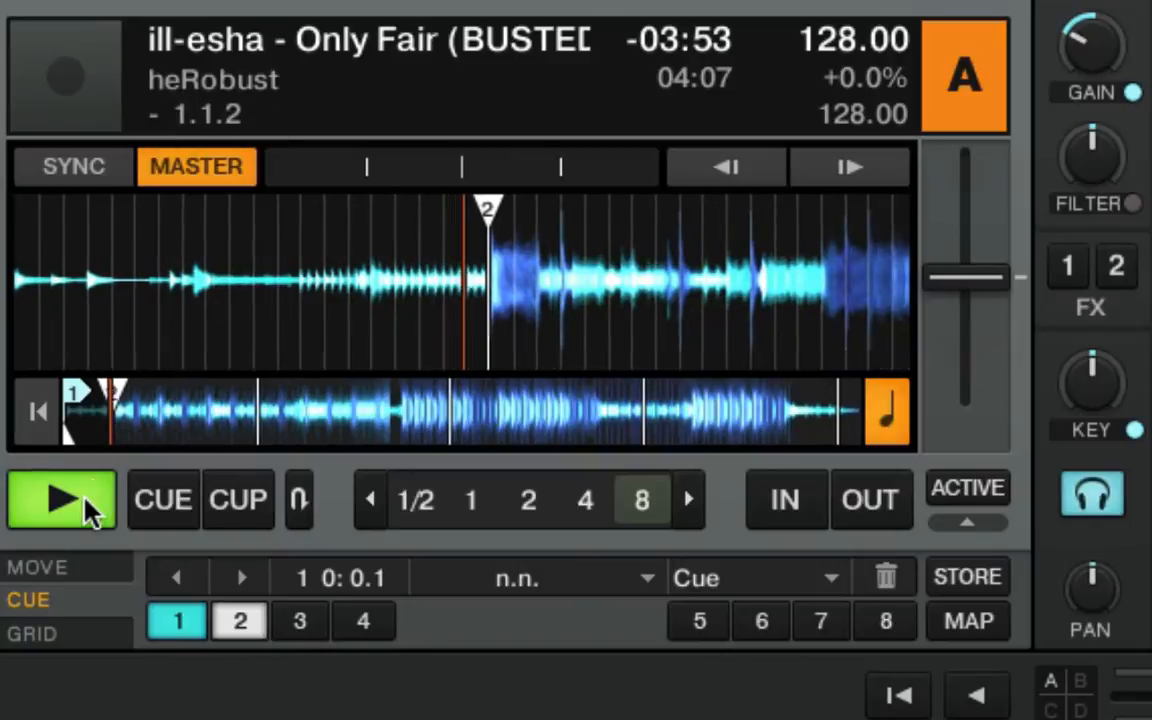
click(82, 506)
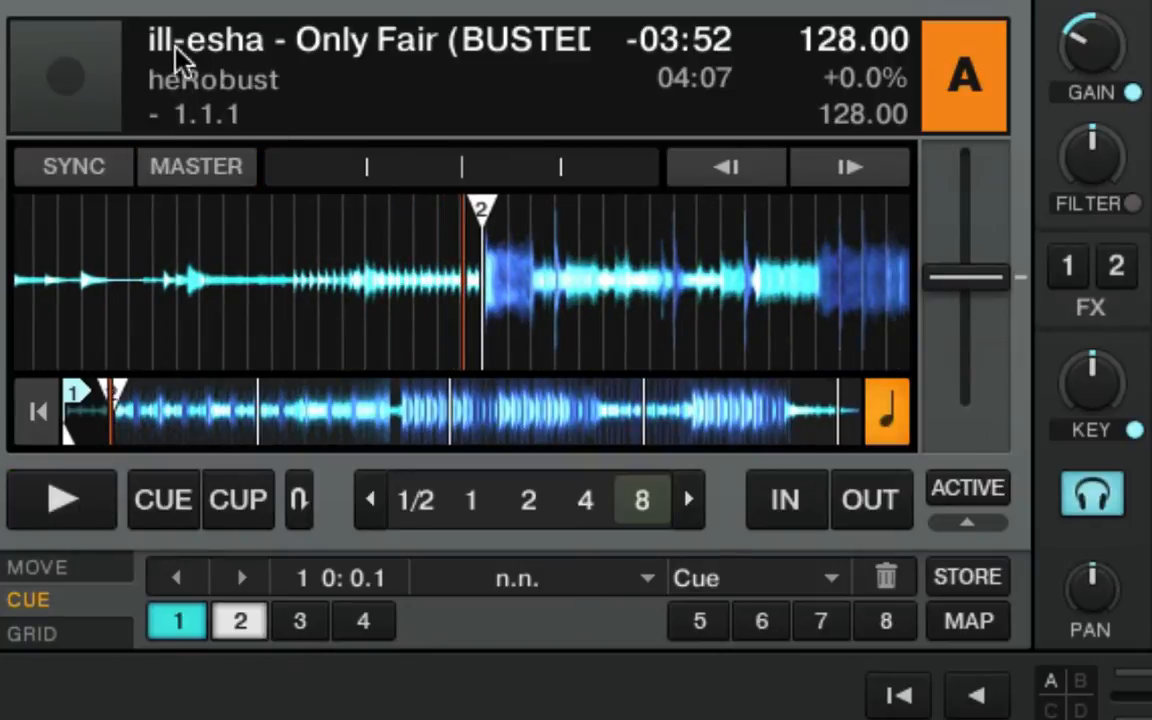
Compare the track's start with the beat marker, play deck A from hotcue 1 past hotcue 2, and stop playback.
click(28, 430)
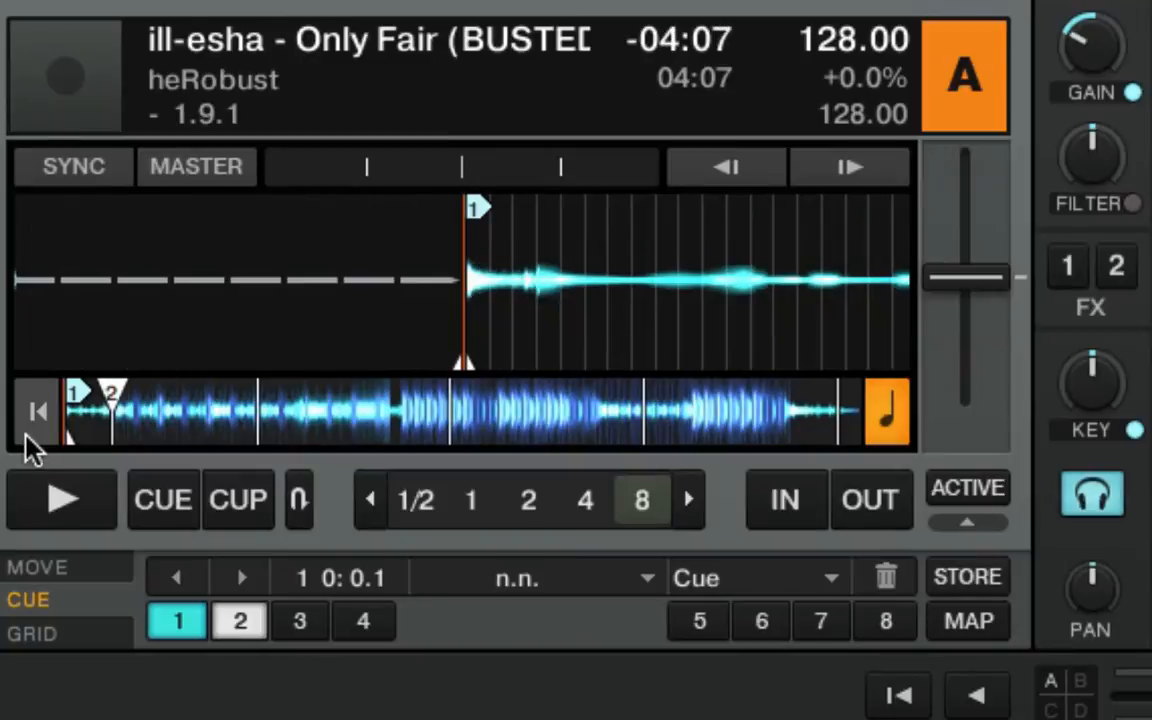
click(113, 440)
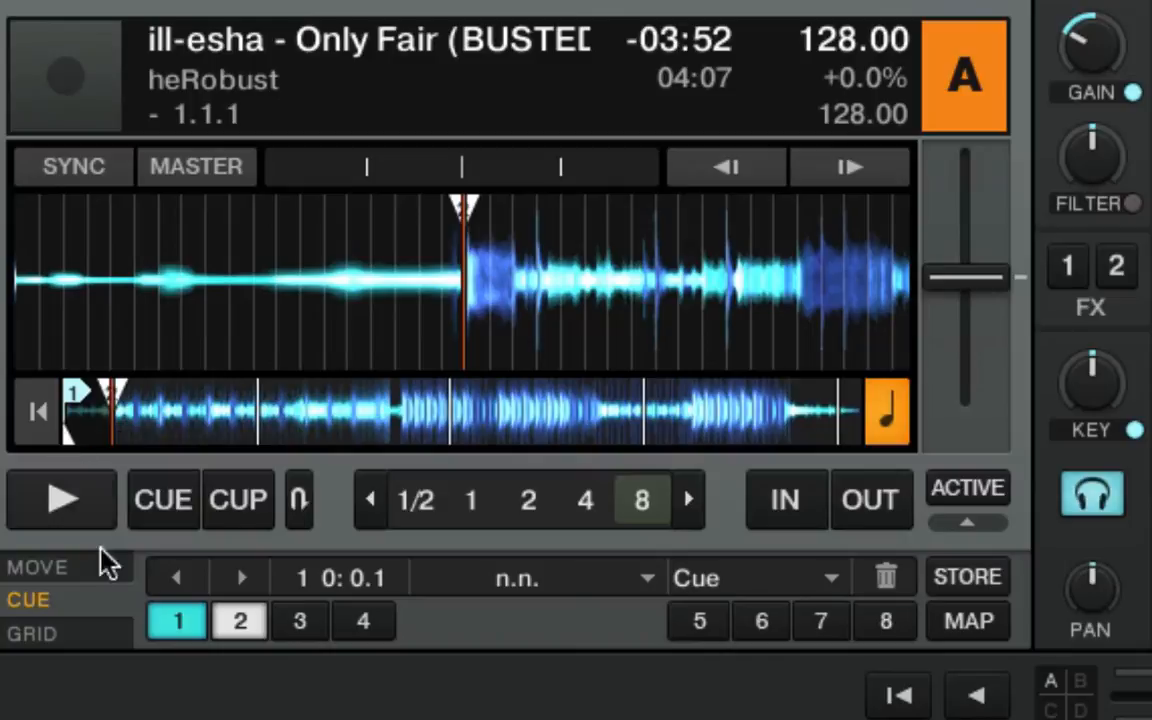
click(164, 619)
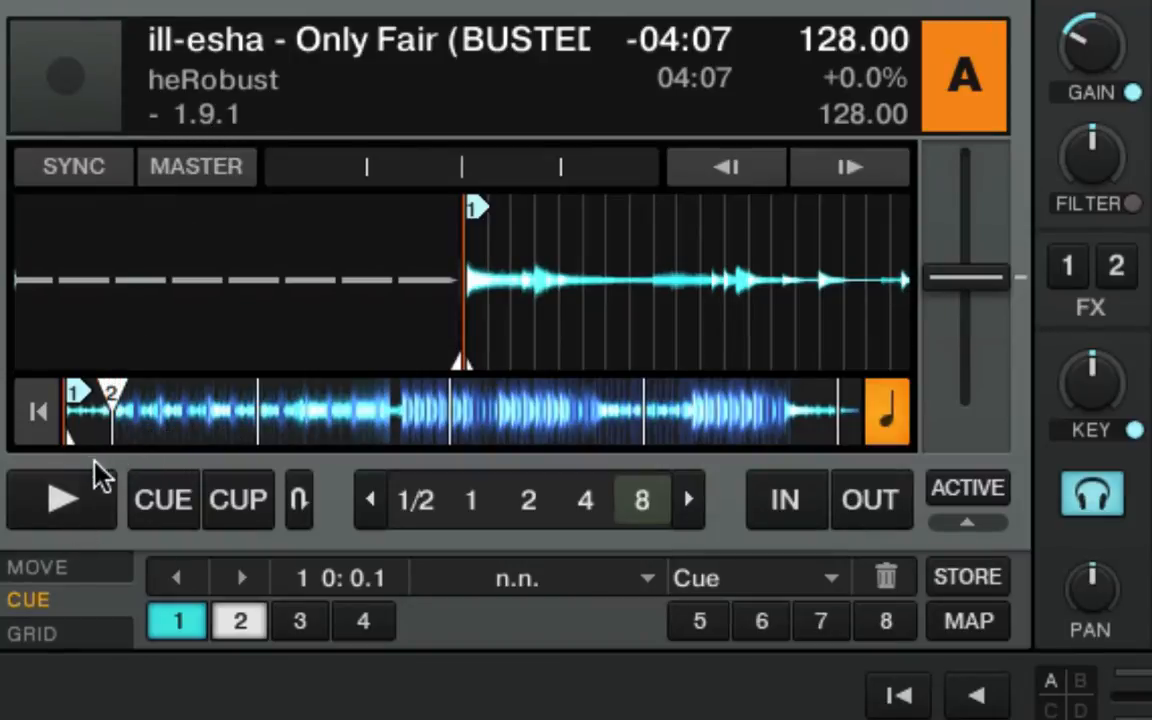
click(80, 503)
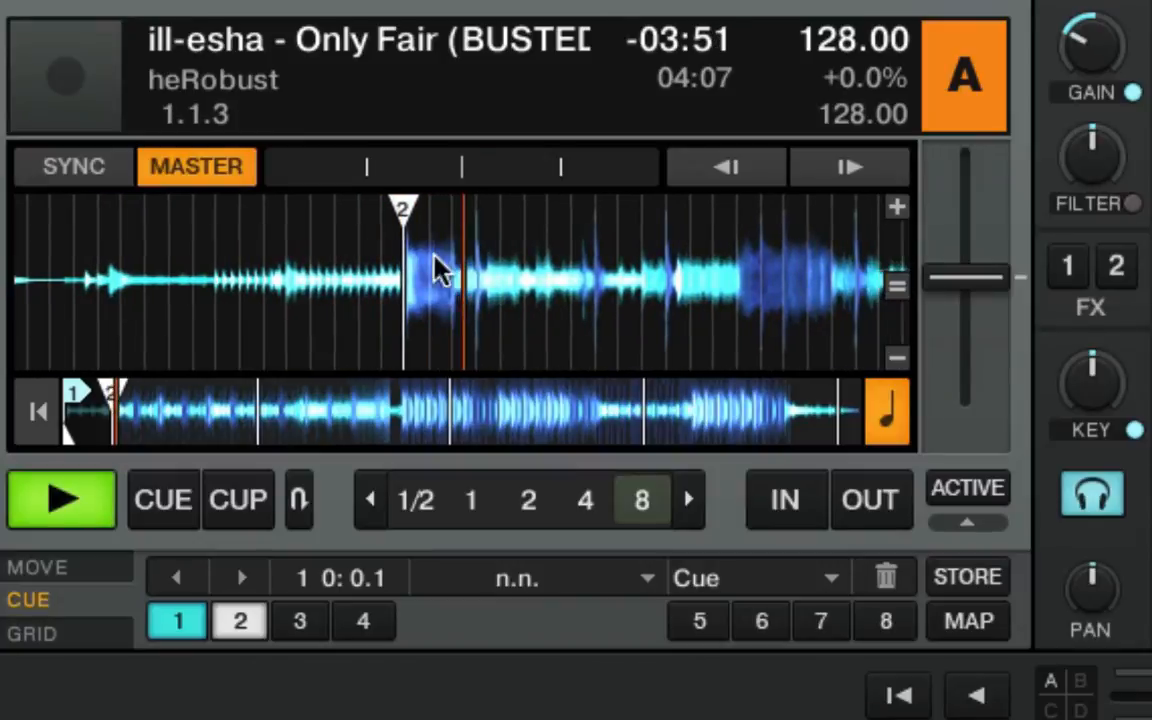
drag(437, 265, 445, 287)
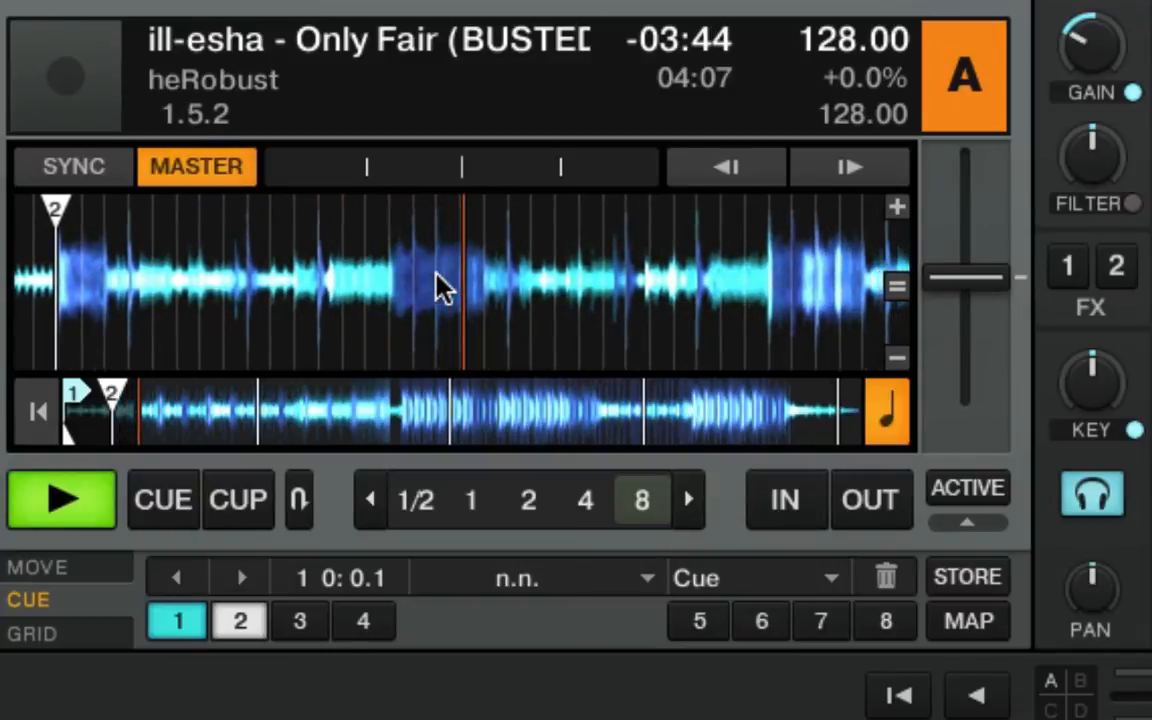
click(58, 515)
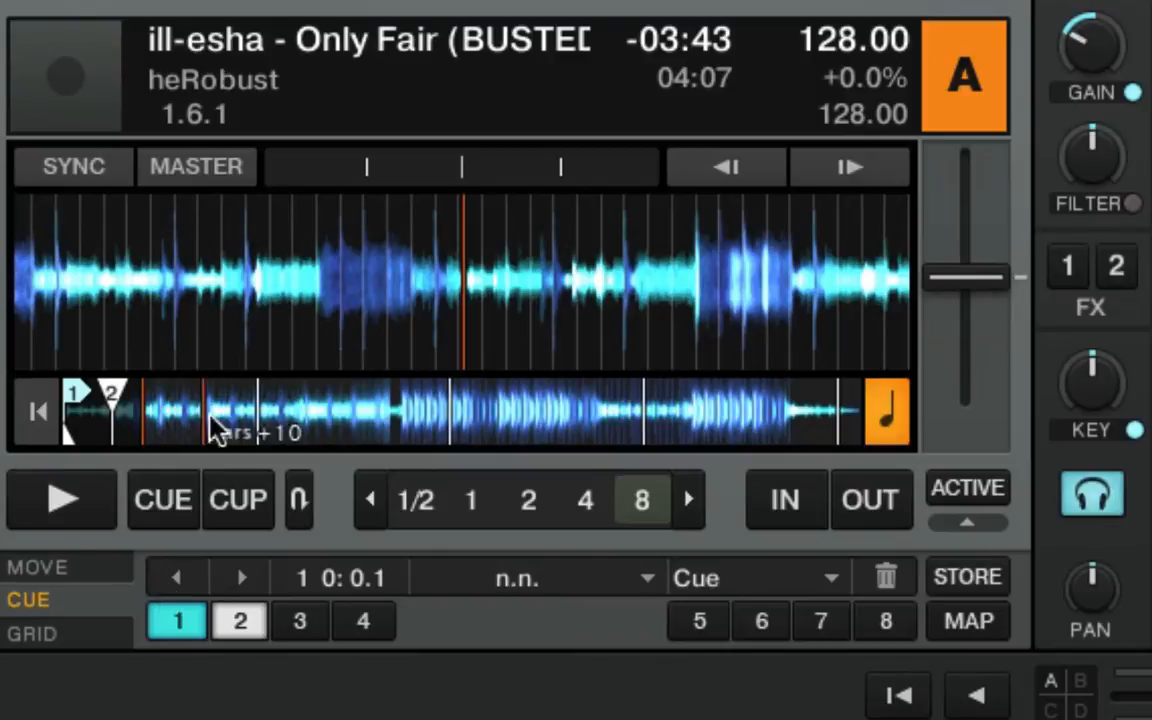
Play deck A before the drop, storing hotcue 3 at the quiet break (1:41.3) and hotcue 4 at the drop (1:45.1).
click(367, 434)
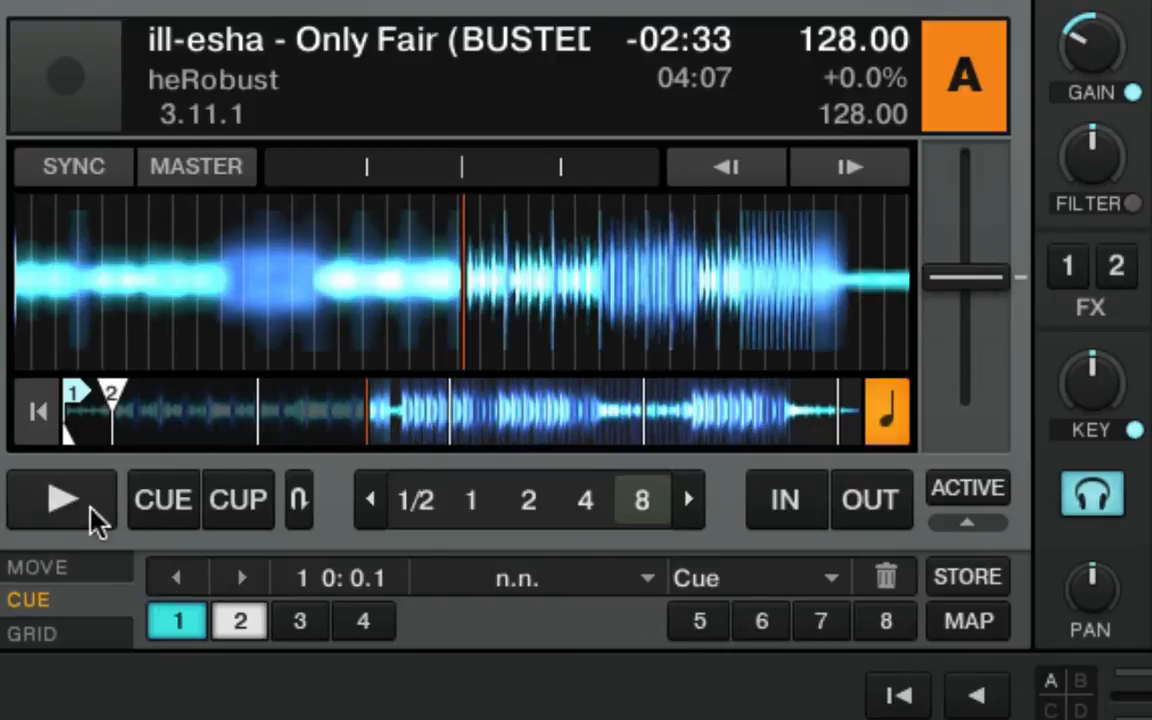
click(60, 500)
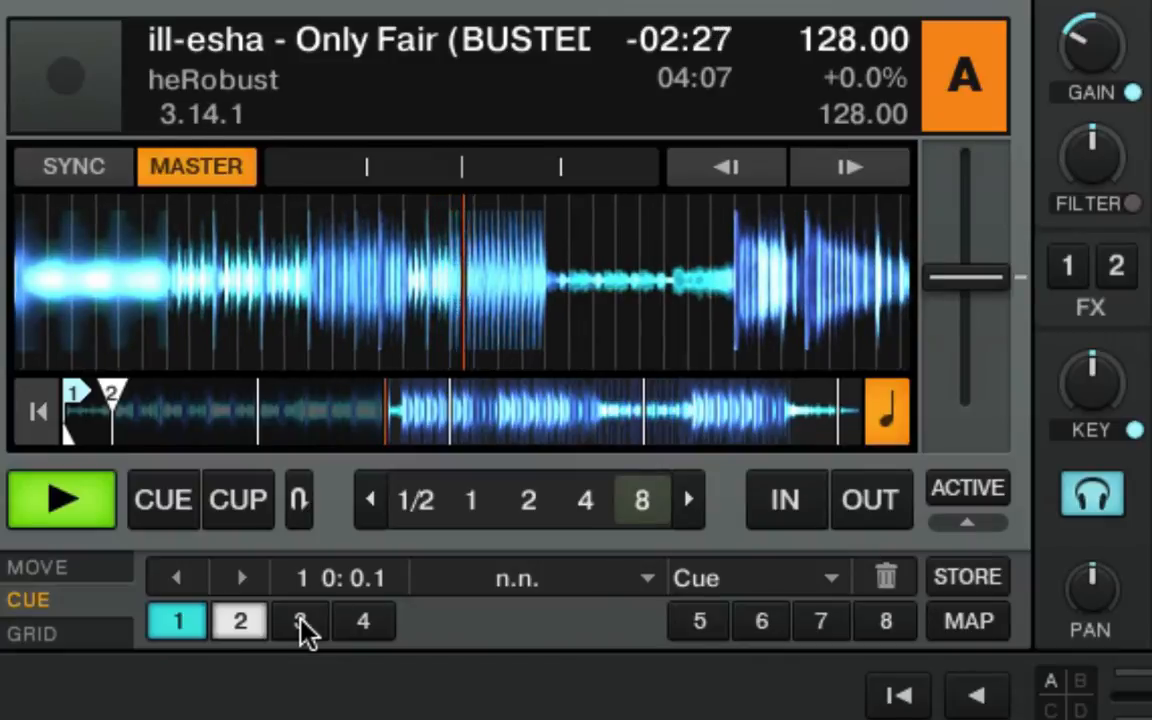
click(303, 628)
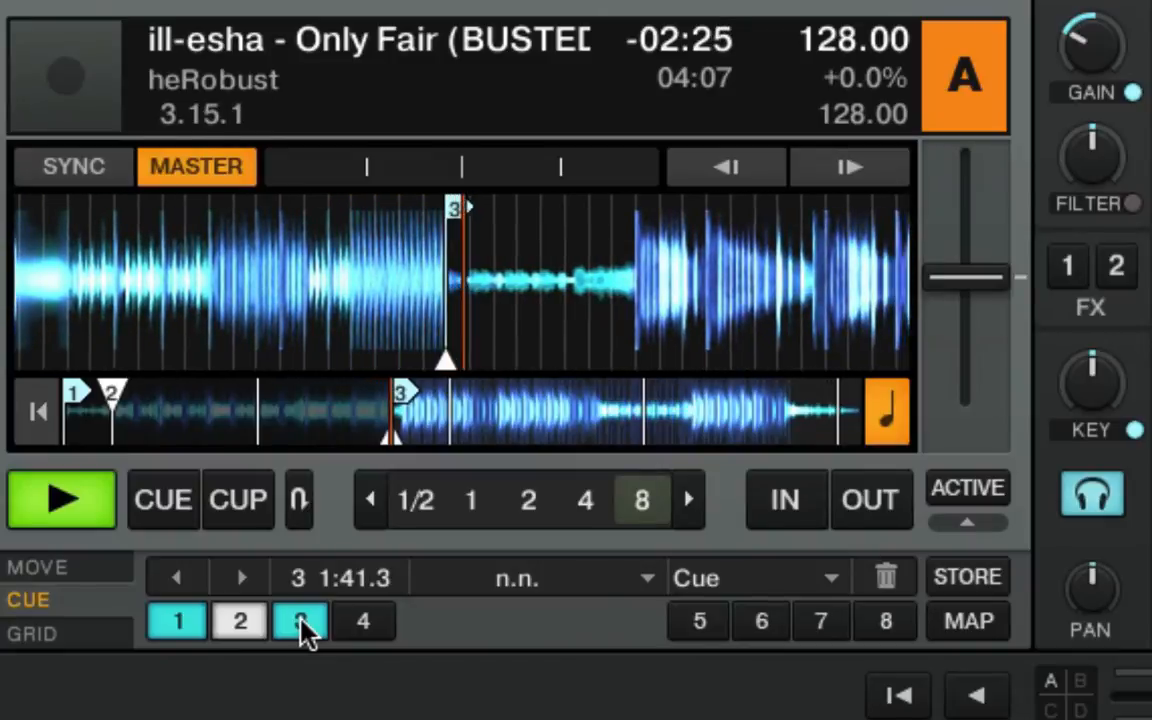
click(360, 624)
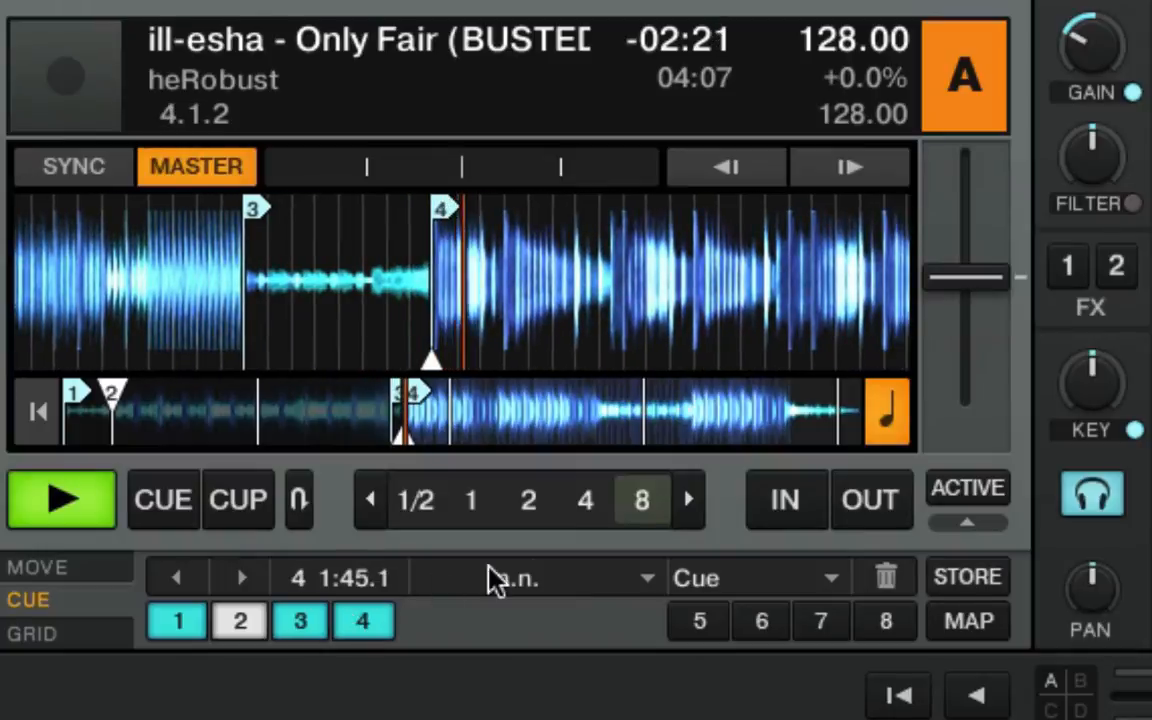
Store hotcue 5 on deck A at the start of the second breakdown (2:45.1), stop playback, and return to that marker.
click(580, 405)
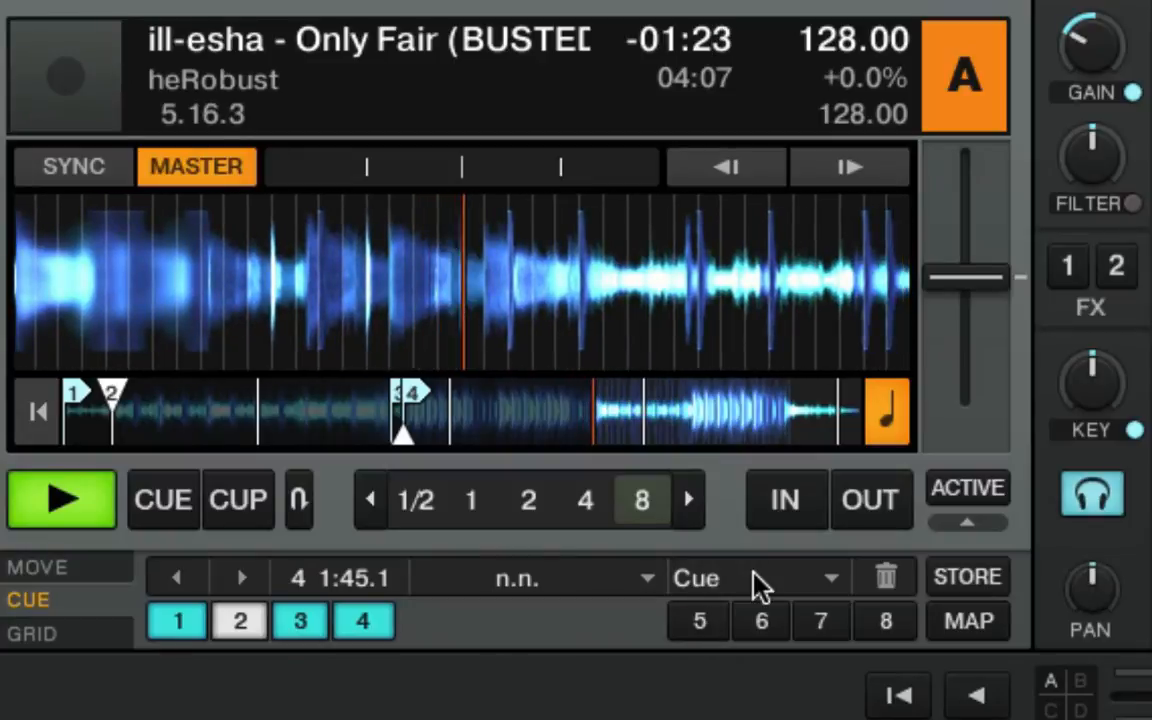
click(758, 580)
click(706, 609)
drag(552, 270, 676, 627)
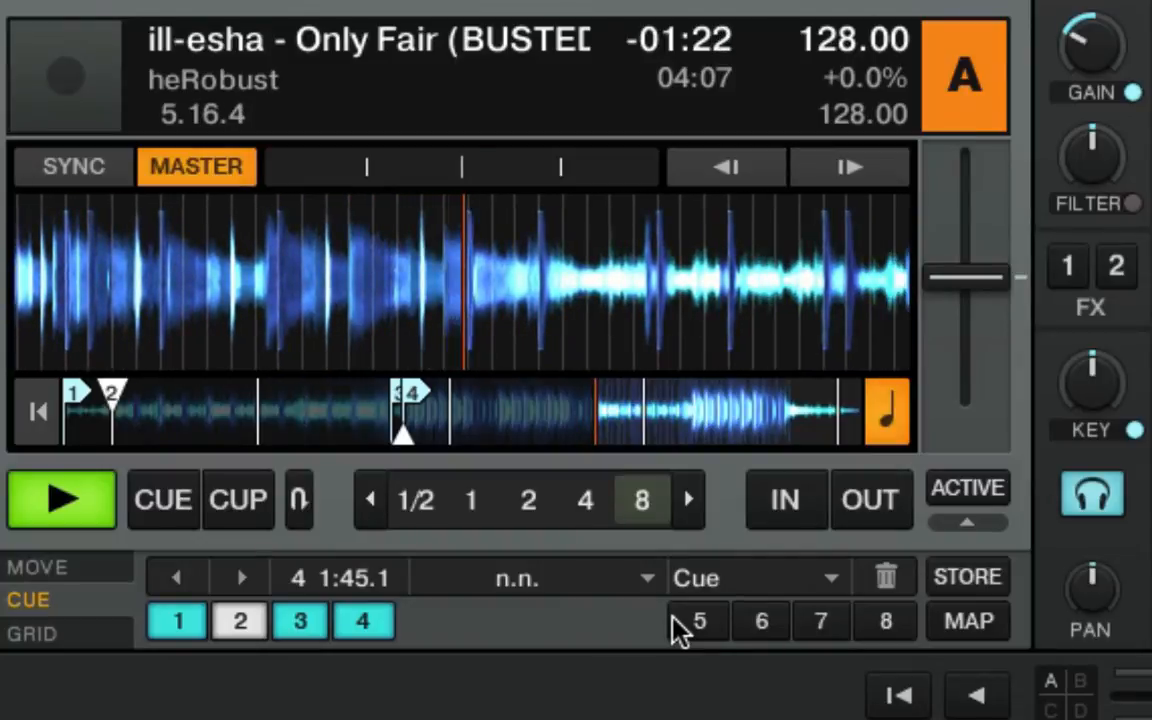
click(675, 620)
click(673, 617)
click(673, 617)
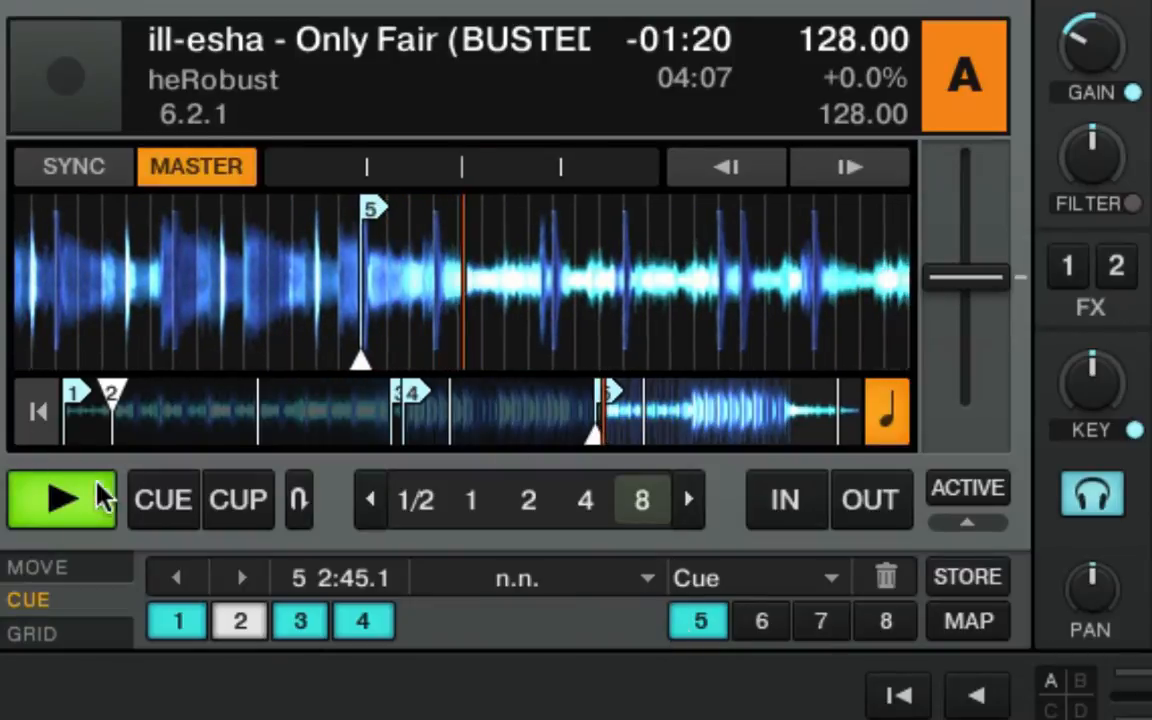
click(101, 495)
mouse_move(340, 298)
mouse_down()
mouse_move(540, 309)
mouse_move(485, 313)
mouse_up()
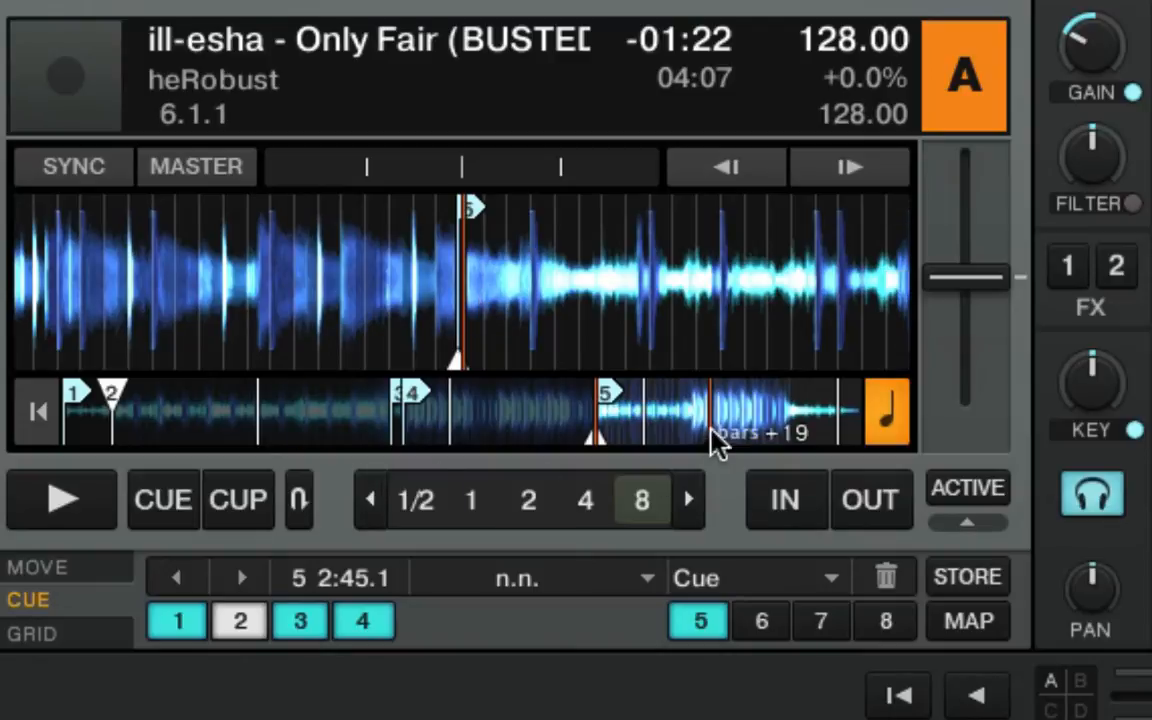
Play deck A toward the end of the second breakdown and store hotcue 6 at the second drop (3:15.1).
click(683, 435)
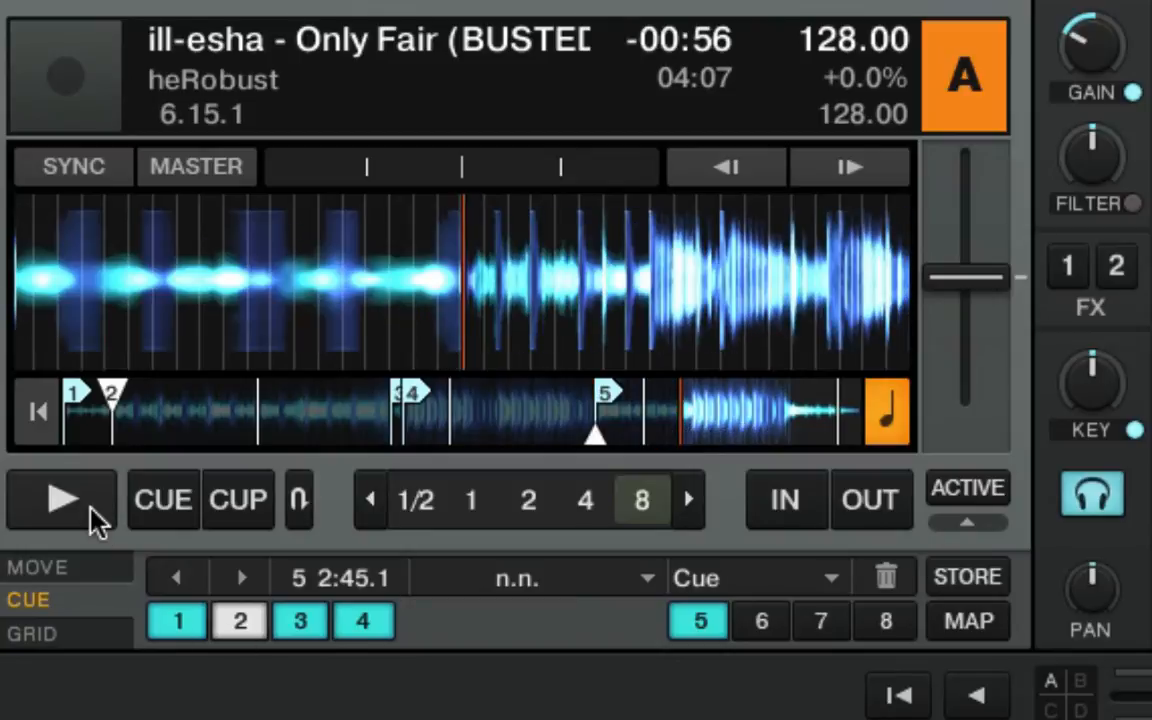
click(88, 518)
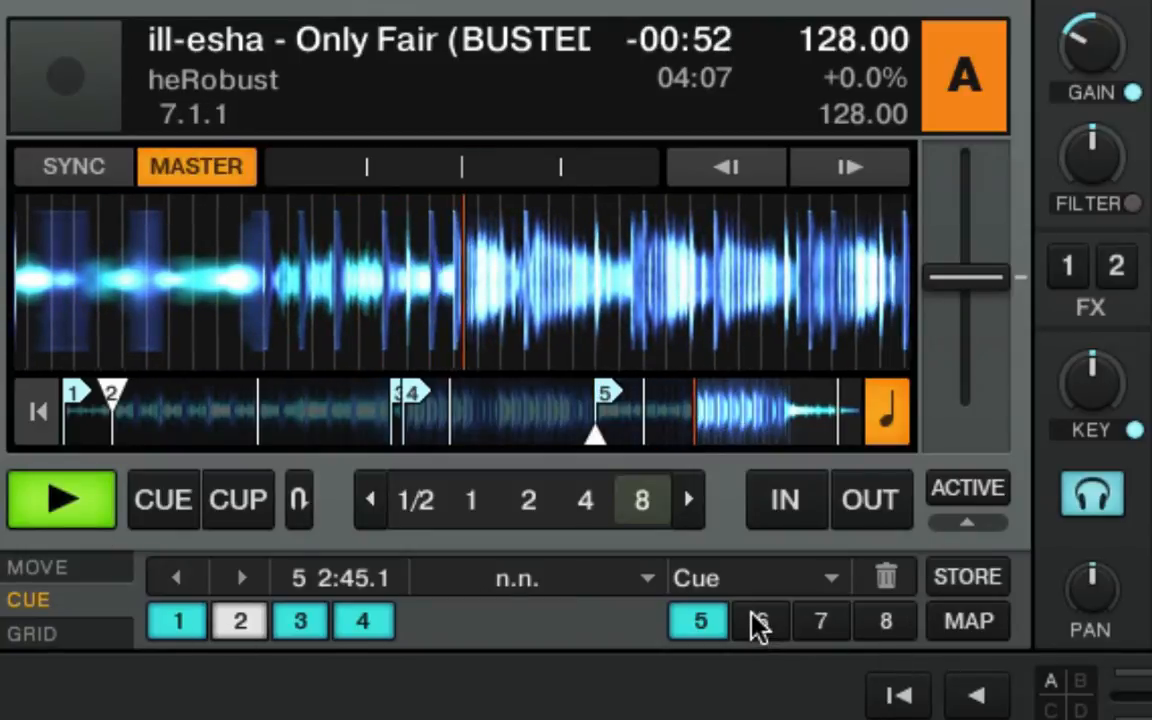
drag(588, 320, 766, 613)
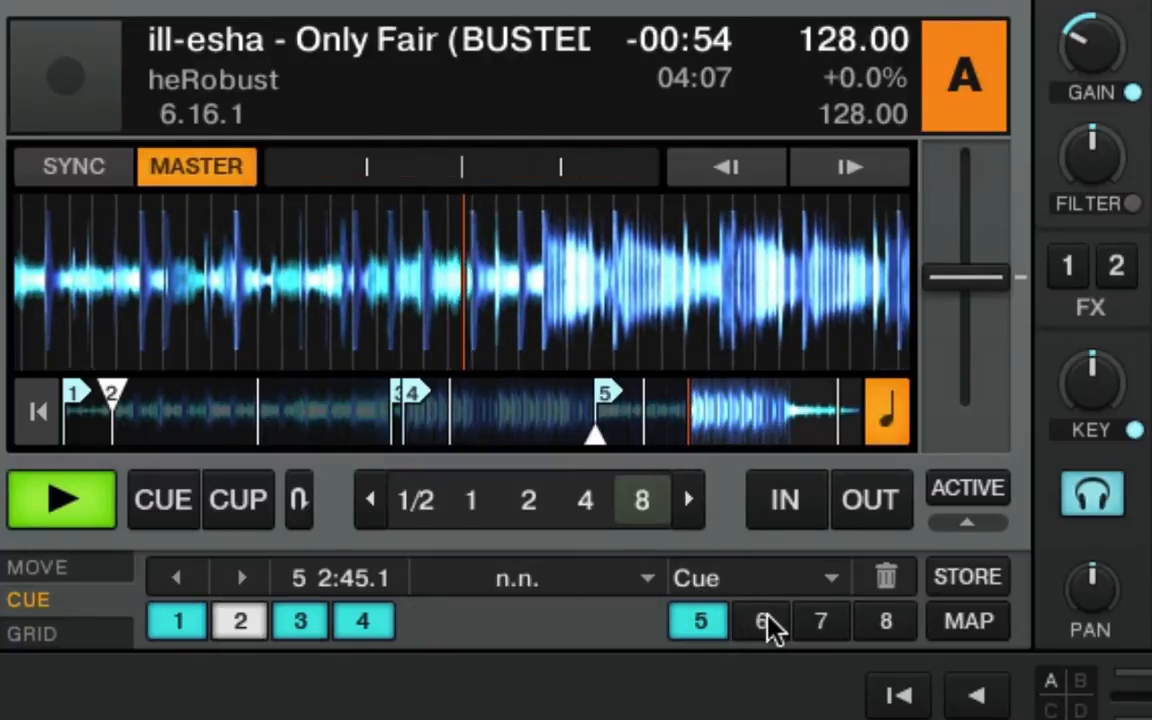
click(766, 622)
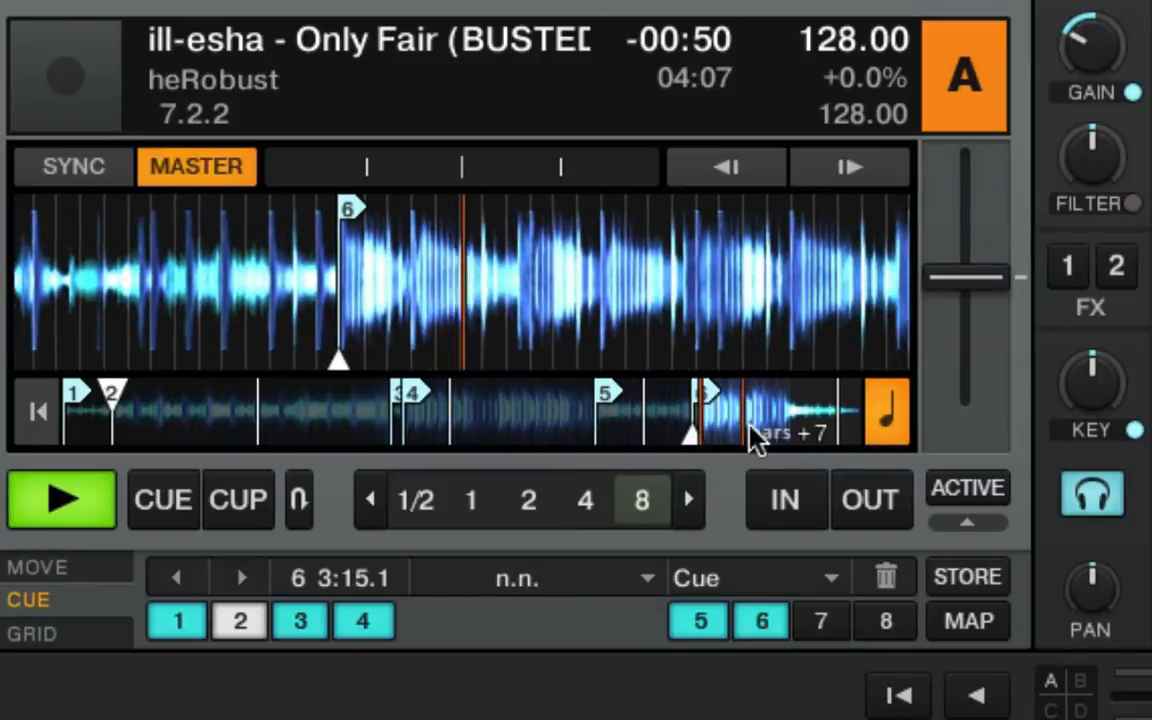
Store hotcue 7 on deck A where the outro begins (3:45.1), and stop playback.
click(788, 436)
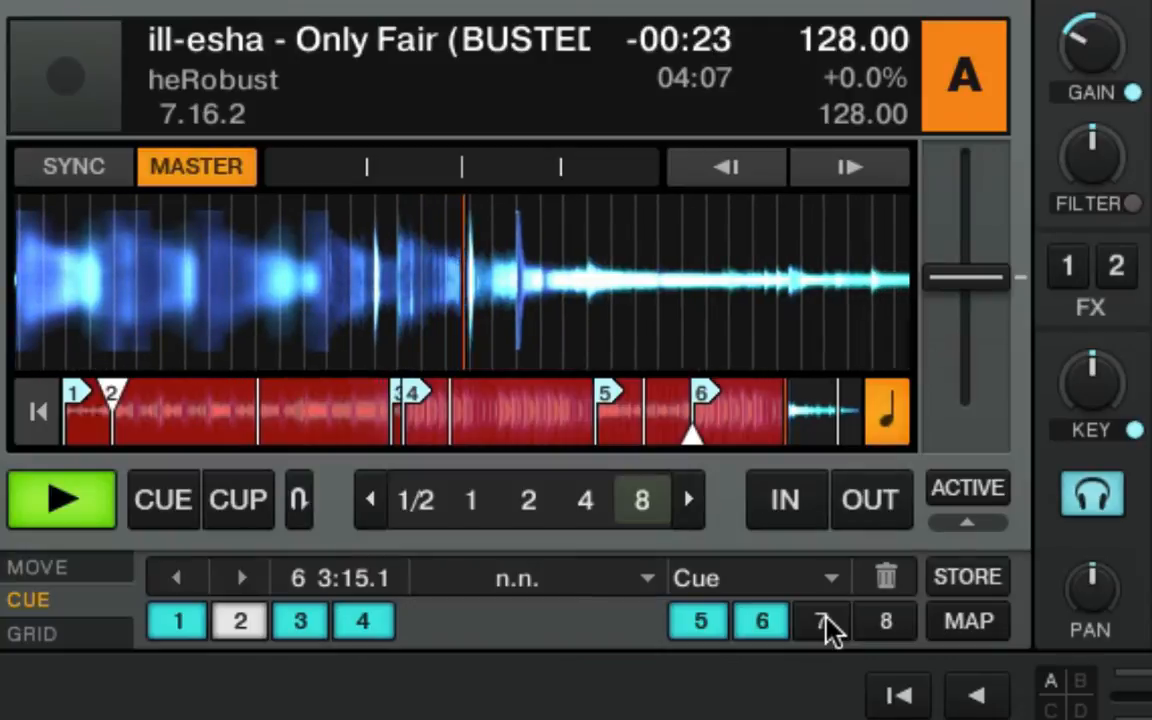
click(825, 622)
click(825, 622)
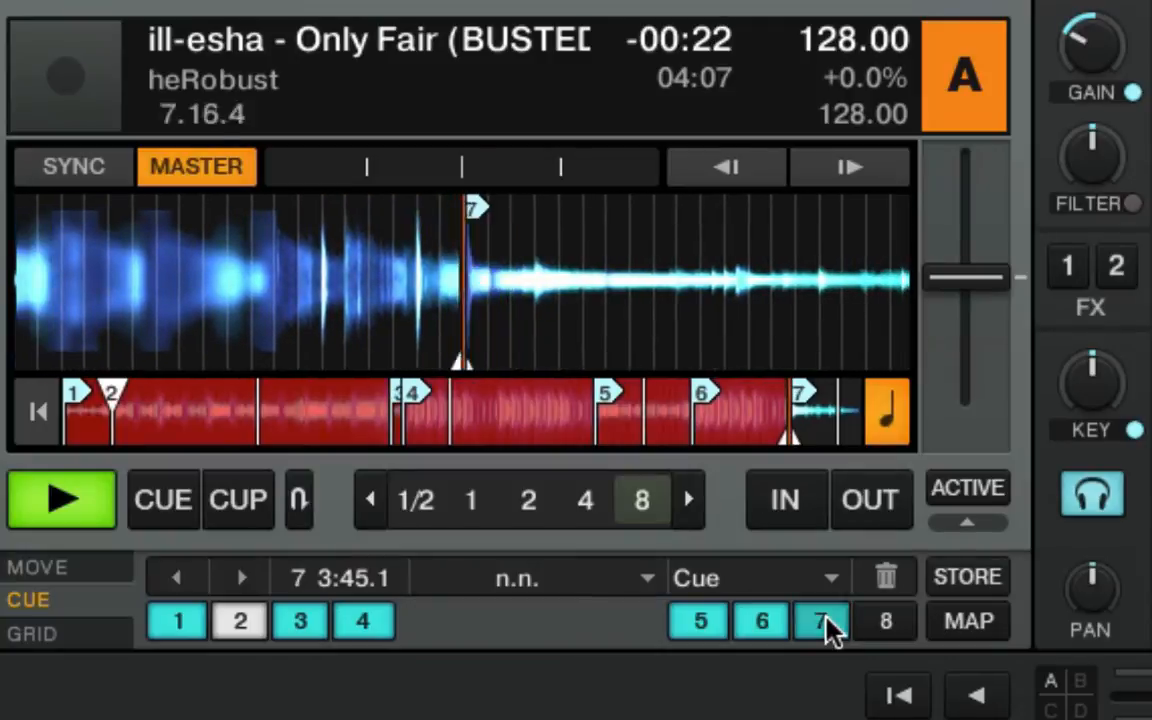
click(825, 622)
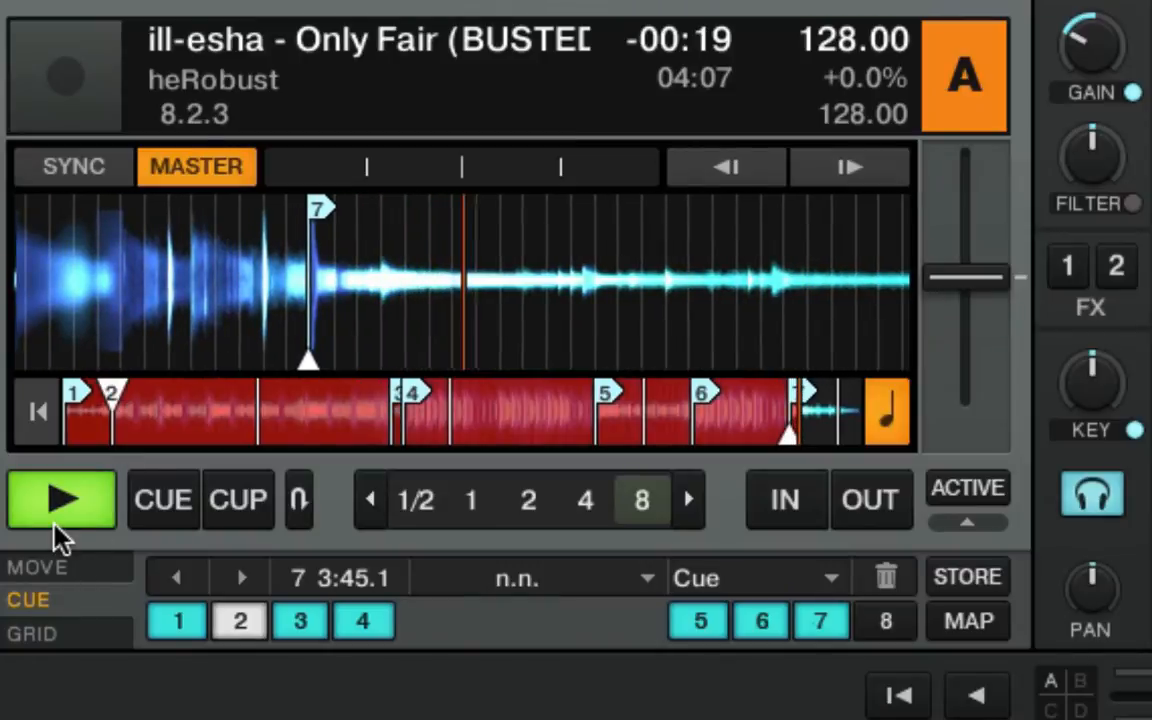
click(54, 514)
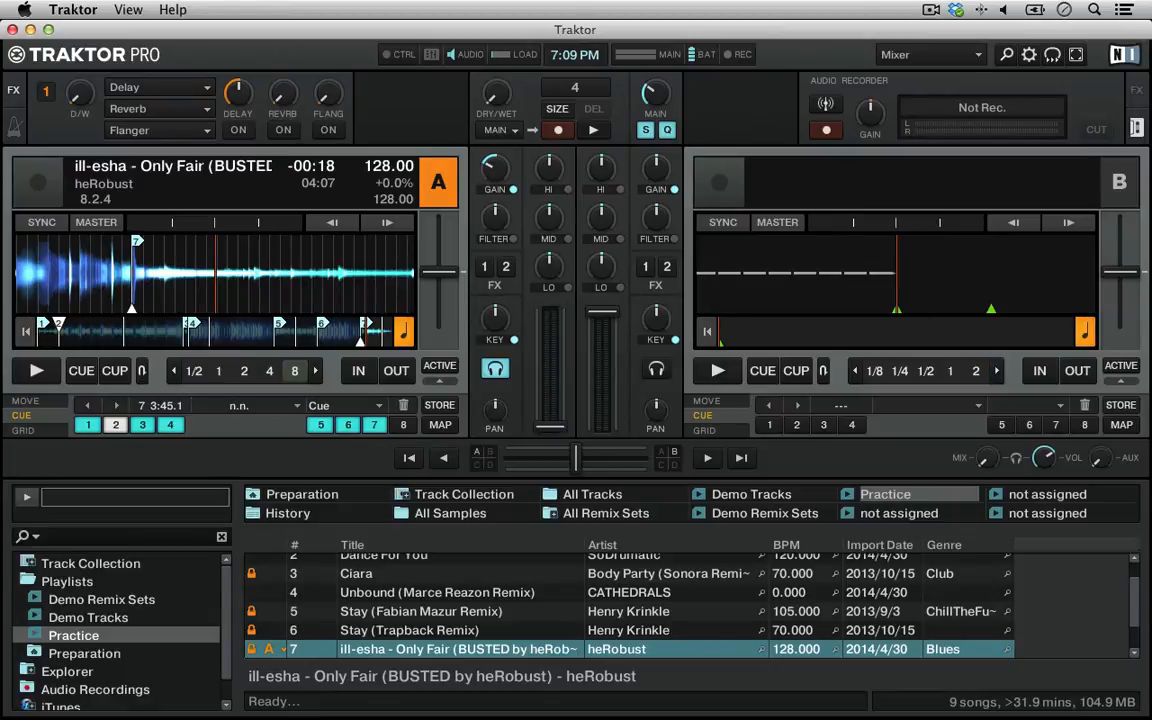
Raise deck A's channel fader to full and turn off its headphone cue.
drag(550, 426, 562, 314)
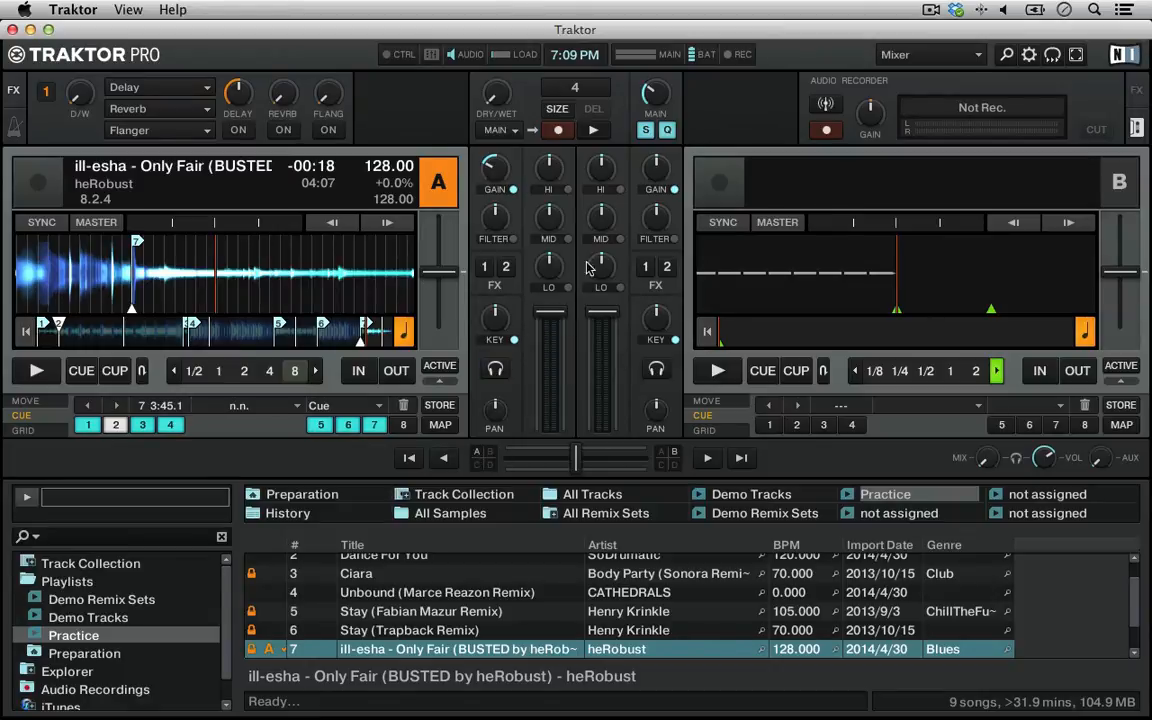
Set both the left and right channels of Output Monitor to not connected in the output routing preferences.
click(1031, 56)
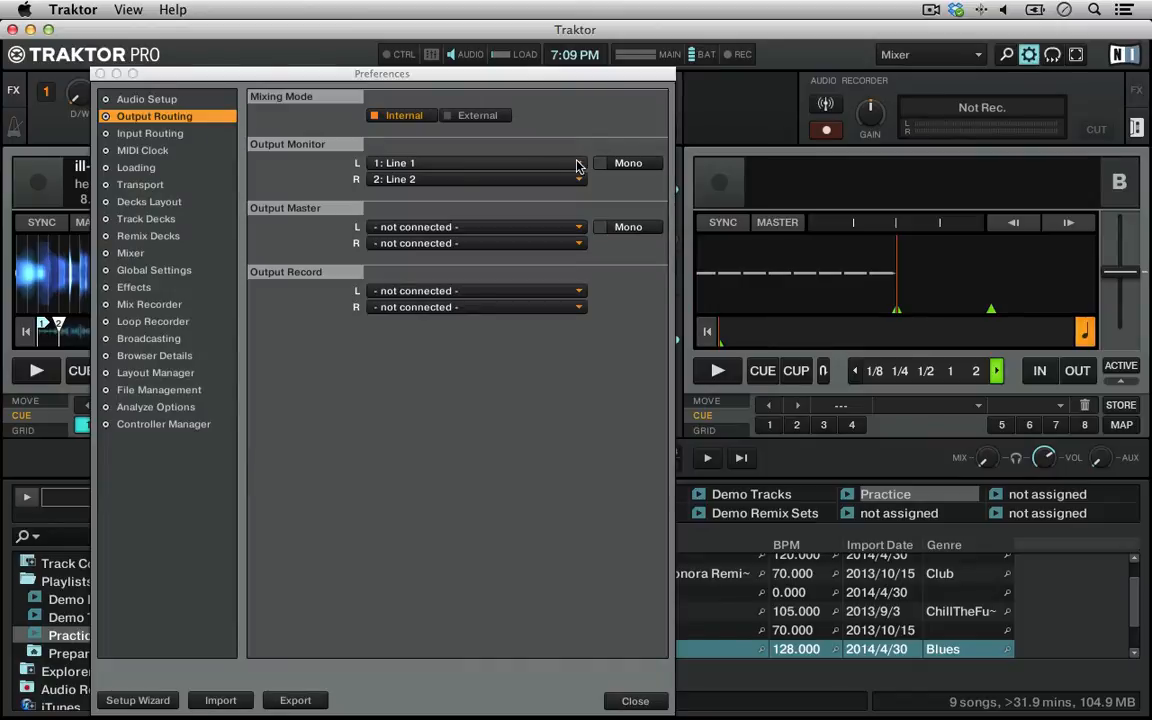
click(468, 164)
click(396, 192)
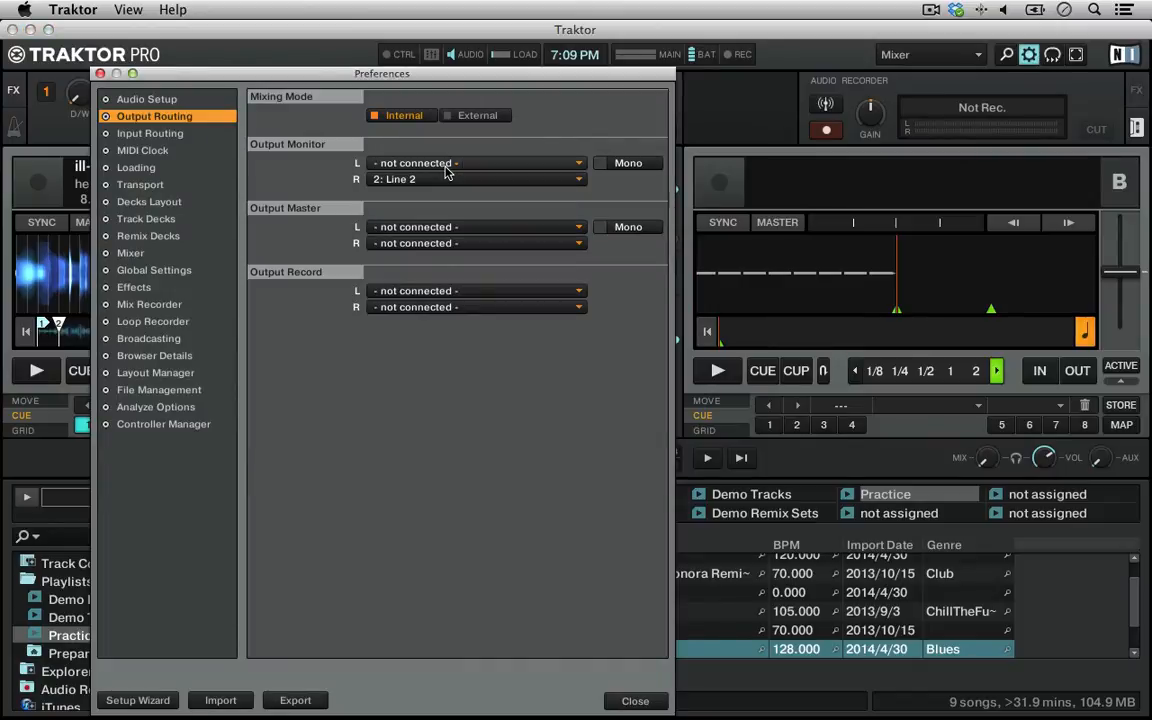
click(400, 181)
click(400, 182)
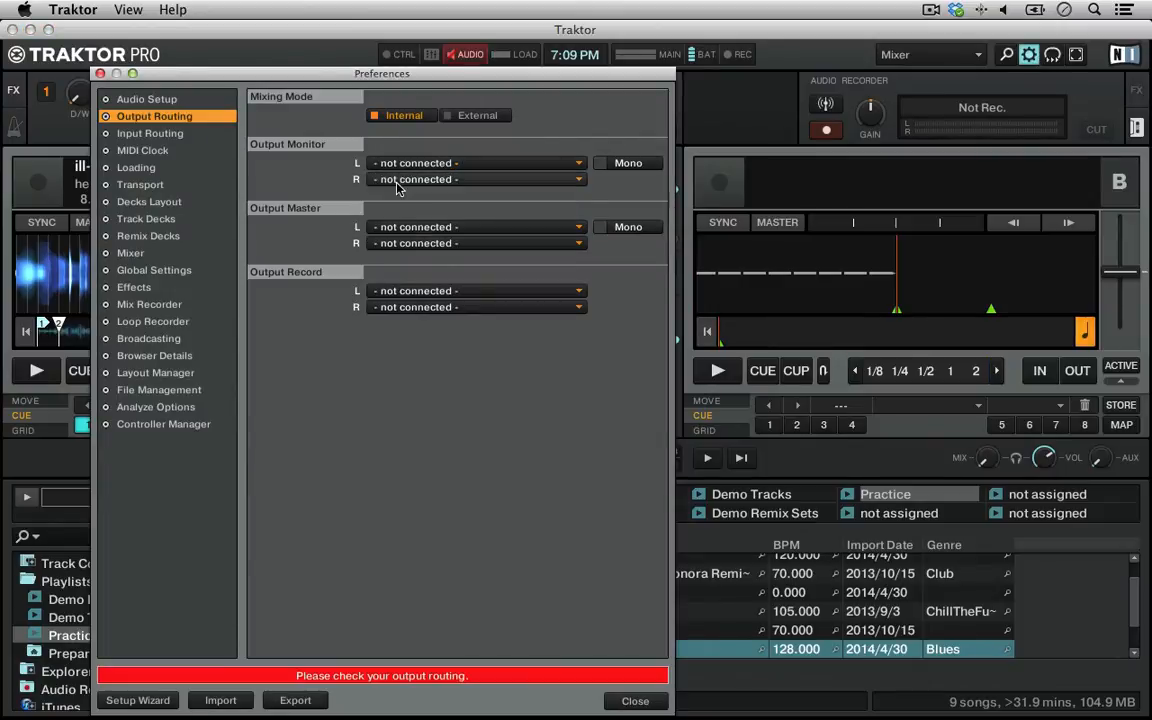
Route Output Master left to 1: Line 1 and right to 2: Line 2, and close the preferences.
click(393, 229)
click(395, 243)
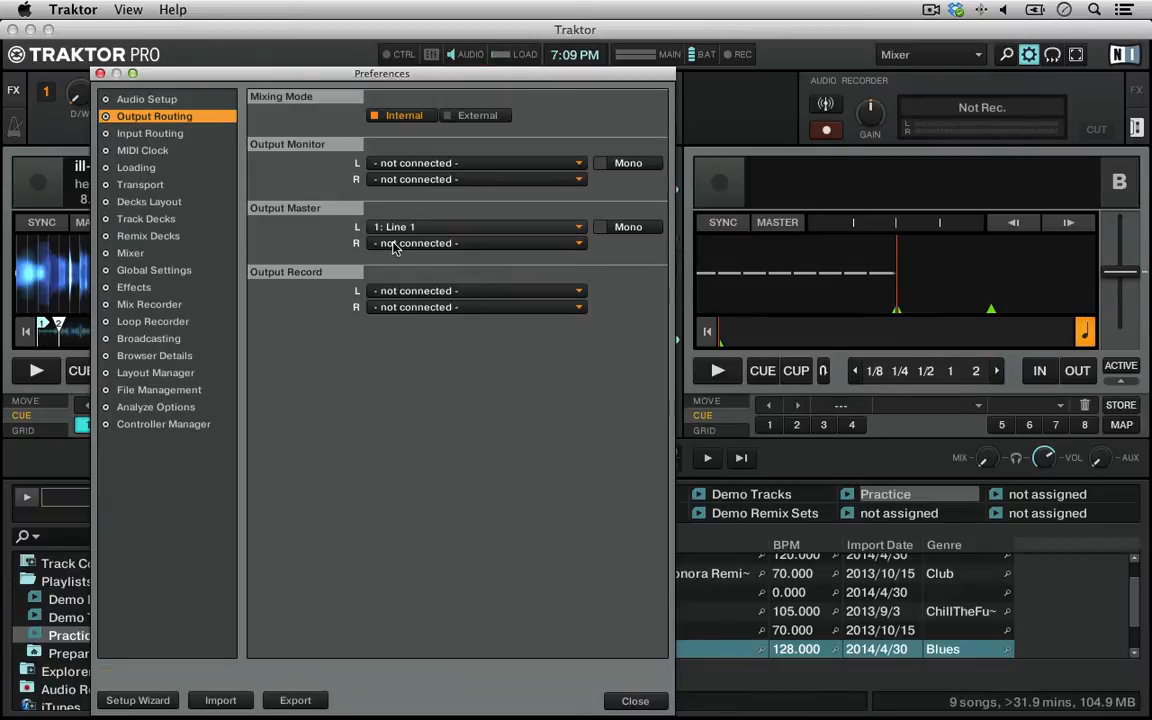
click(398, 244)
click(394, 274)
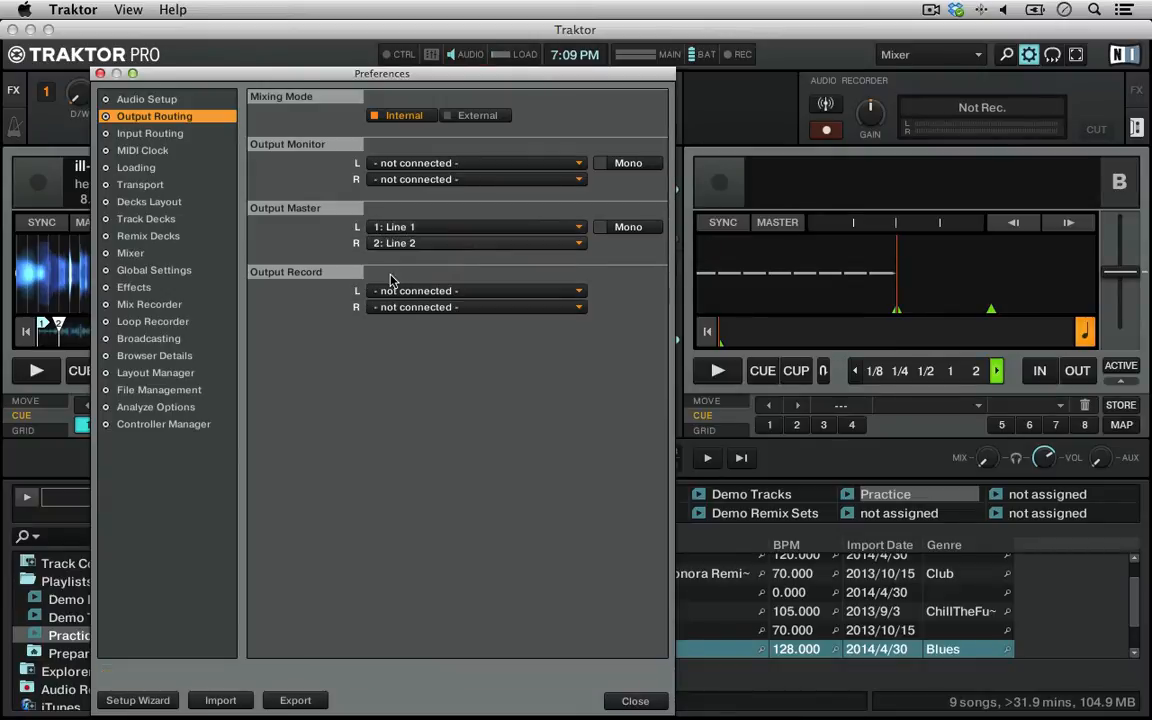
click(100, 74)
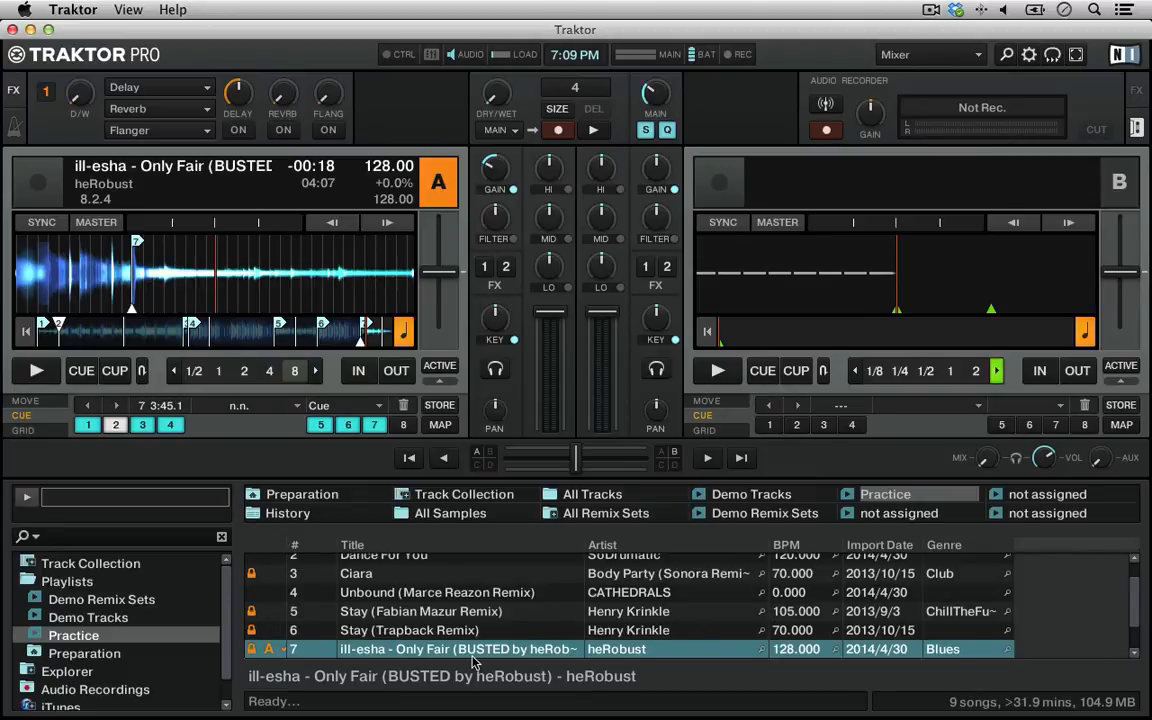
Load "Pedestrian - Hoyle Road (Akouo Edit)" from the Practice playlist into deck A.
click(800, 613)
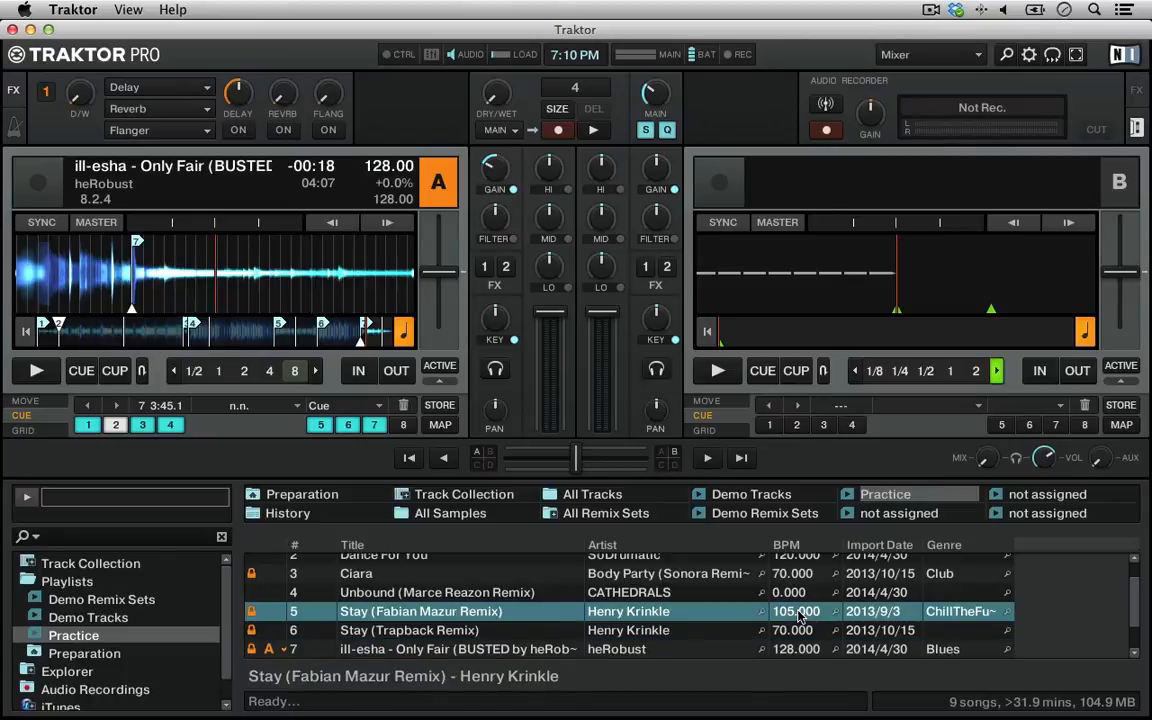
click(500, 630)
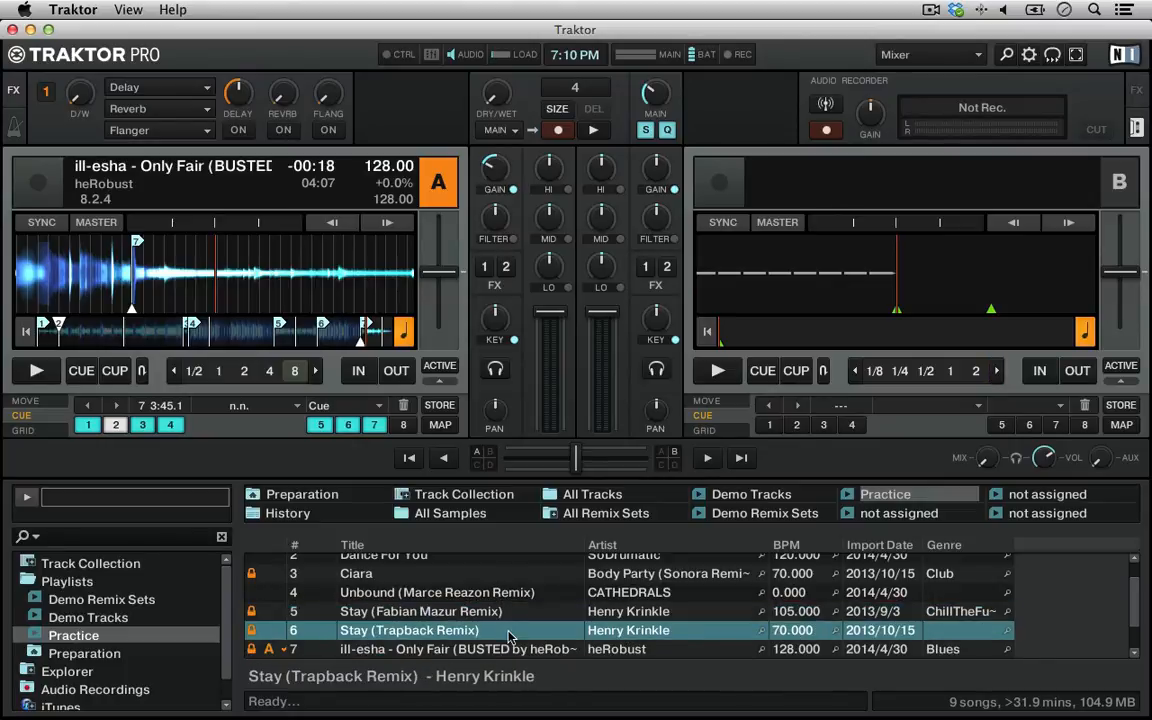
click(480, 613)
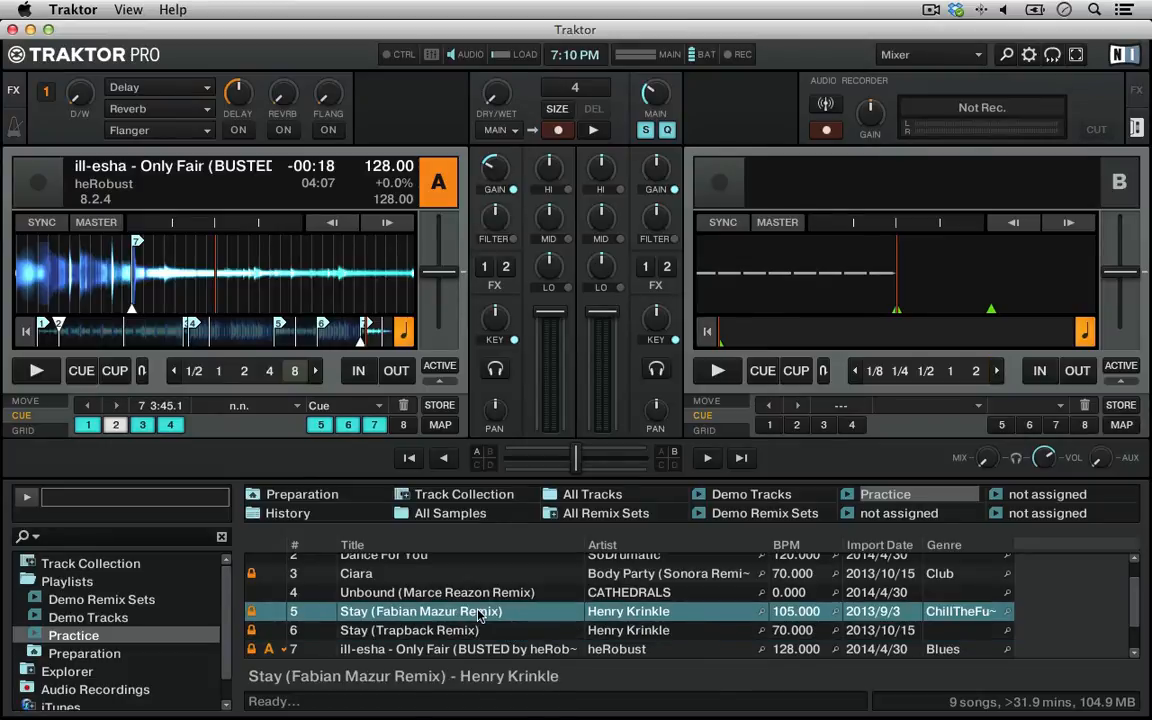
scroll(480, 616, up, 1)
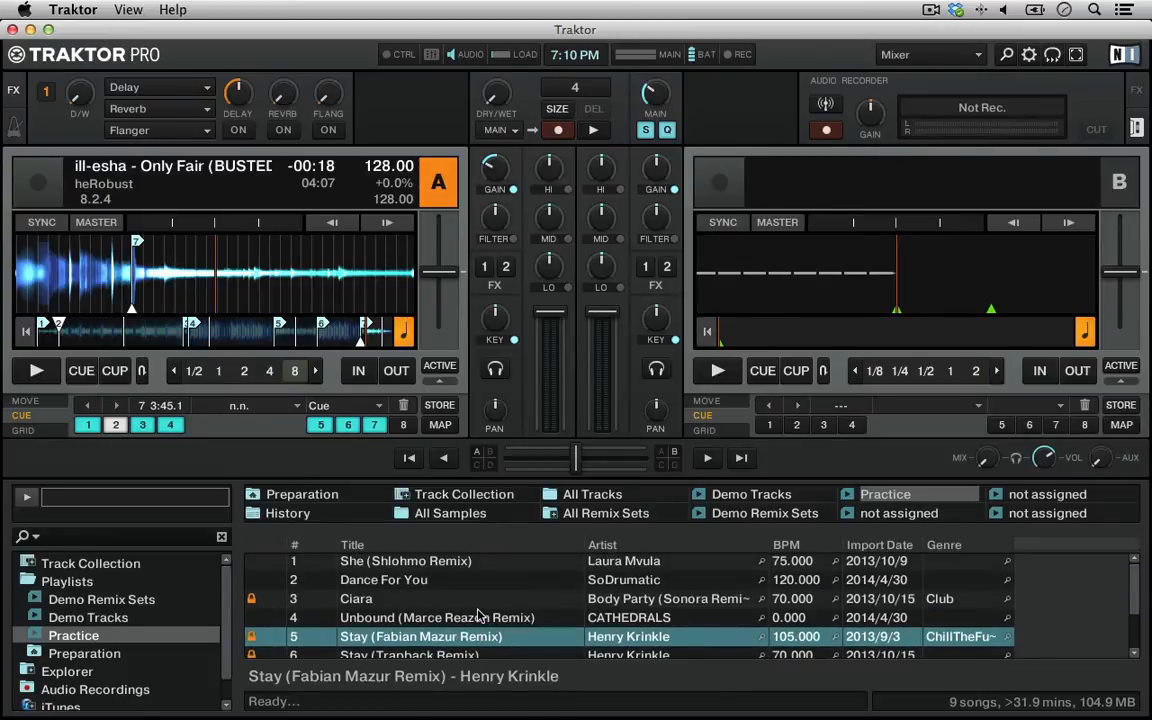
scroll(480, 616, down, 3)
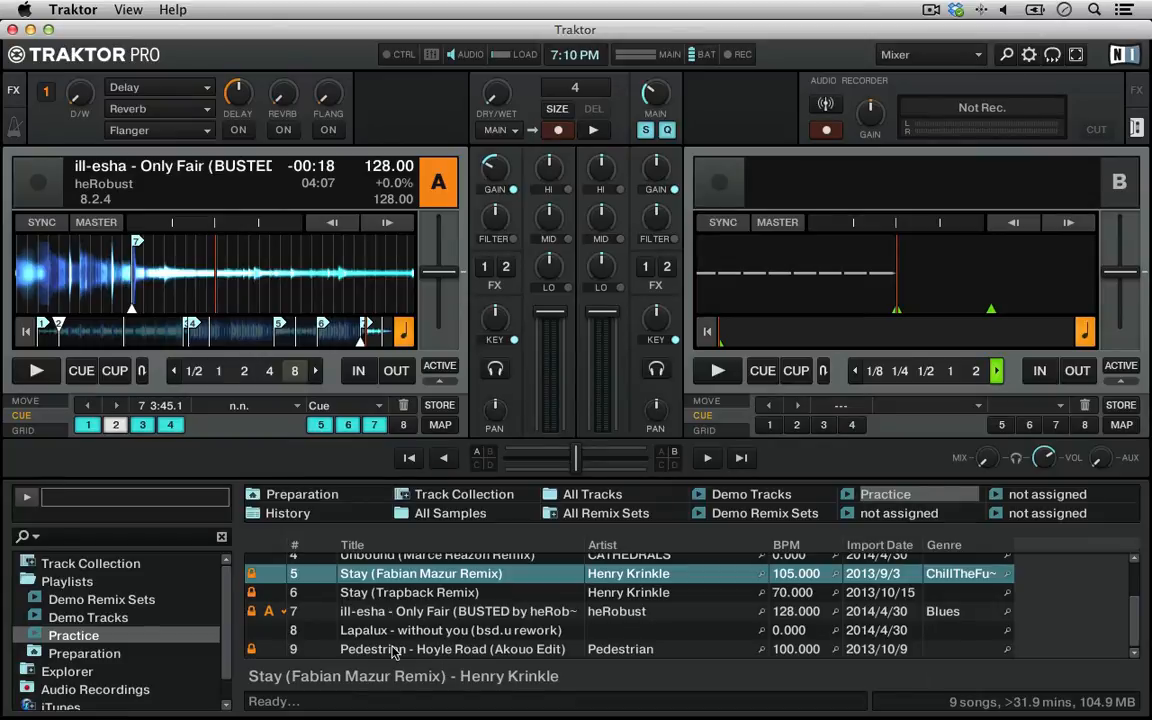
drag(395, 651, 231, 268)
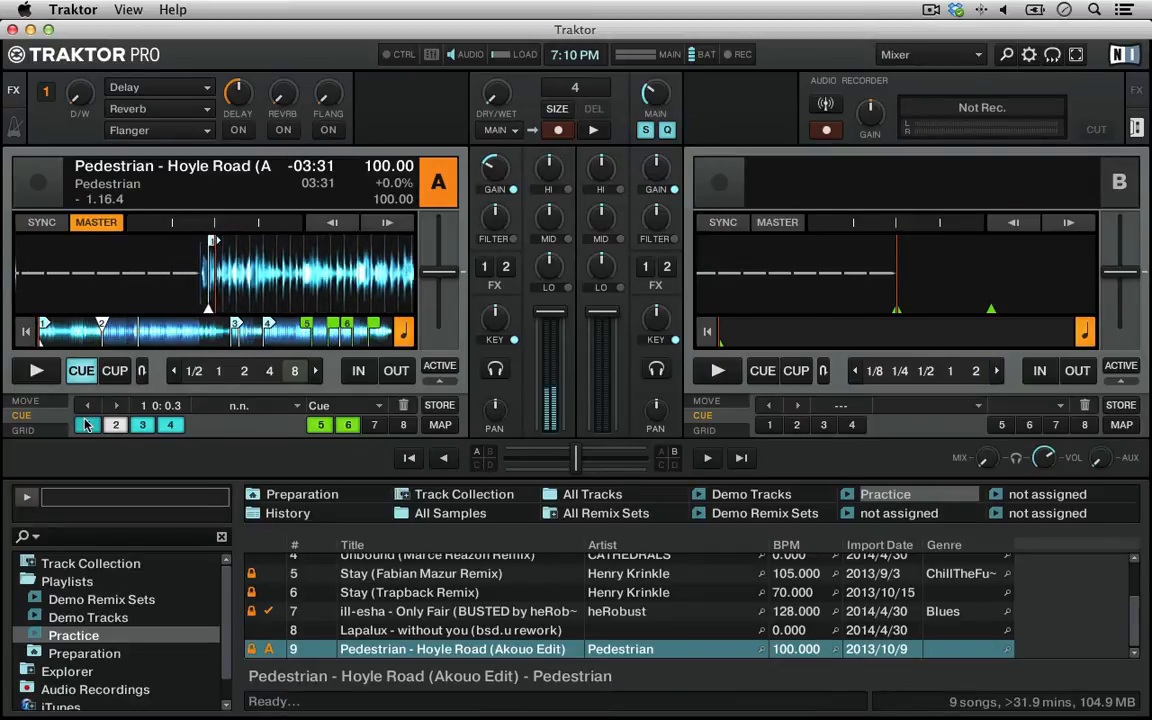
Play deck A from hotcue 1, jump to hotcue 2, pull the waveform back to just before that marker, and stop playback after it.
click(86, 424)
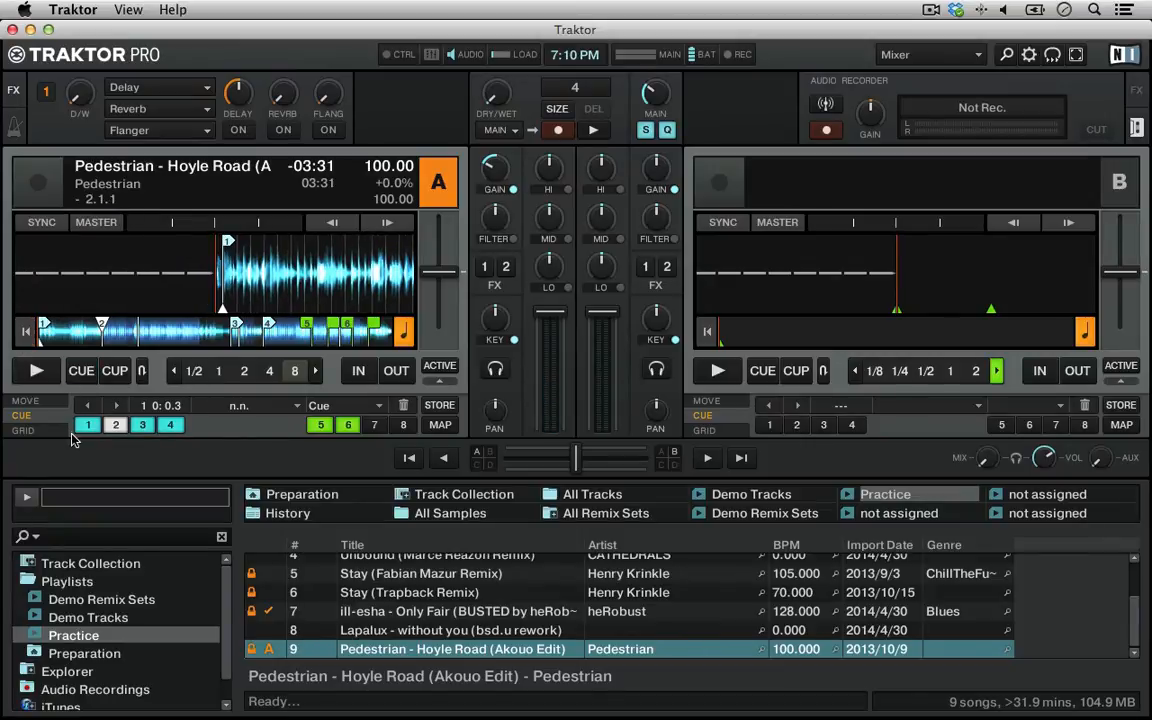
click(36, 372)
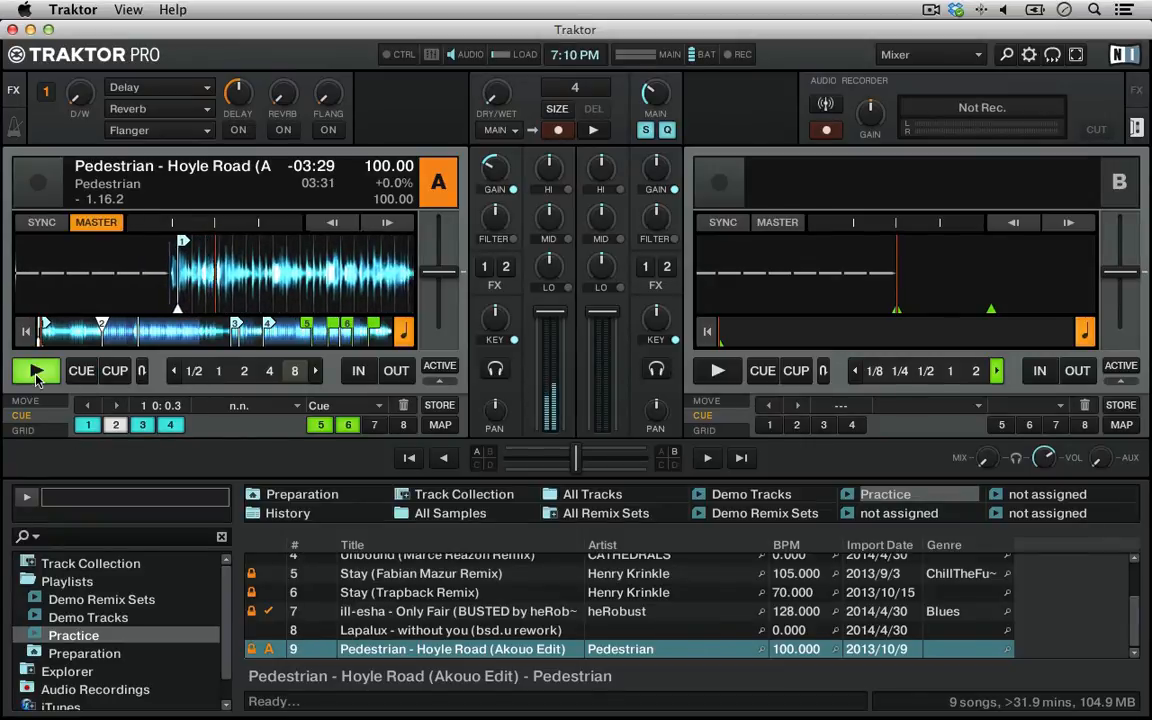
click(115, 425)
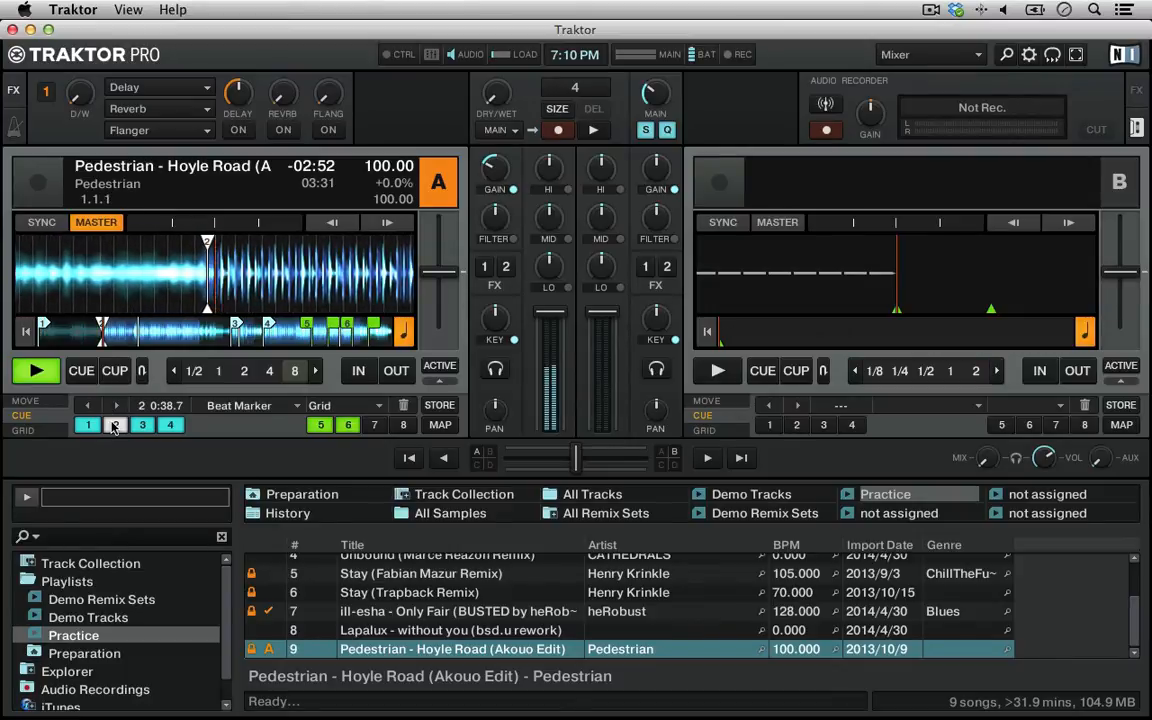
drag(172, 302, 232, 288)
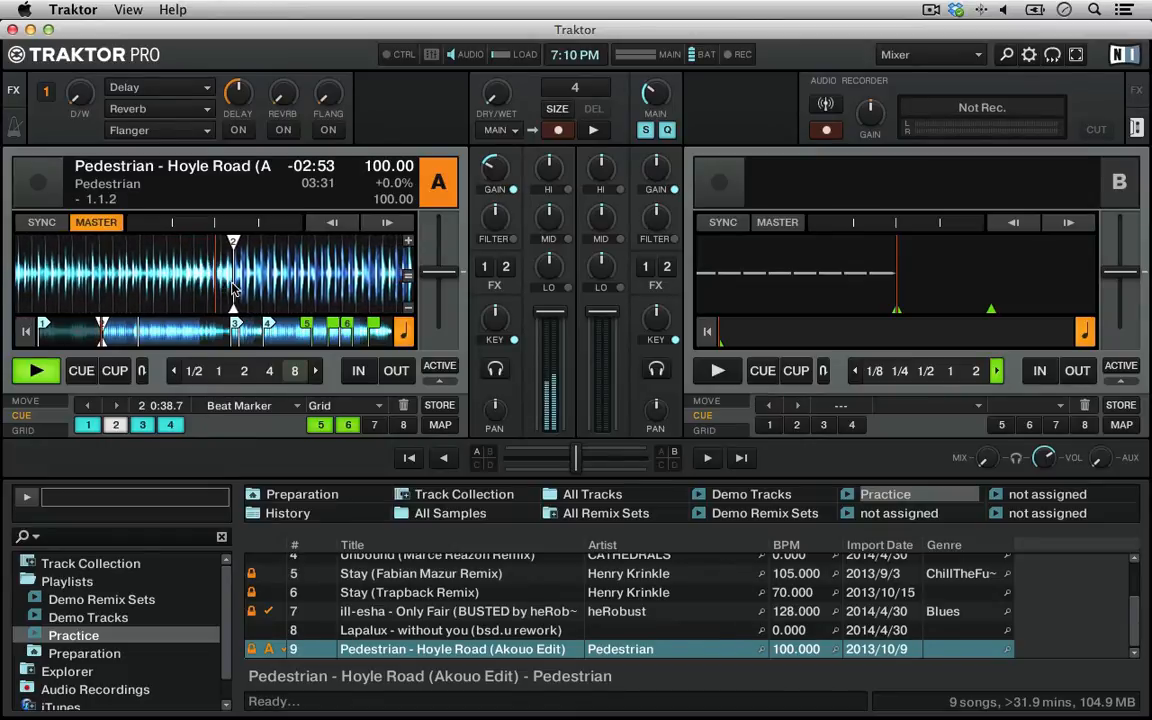
click(37, 372)
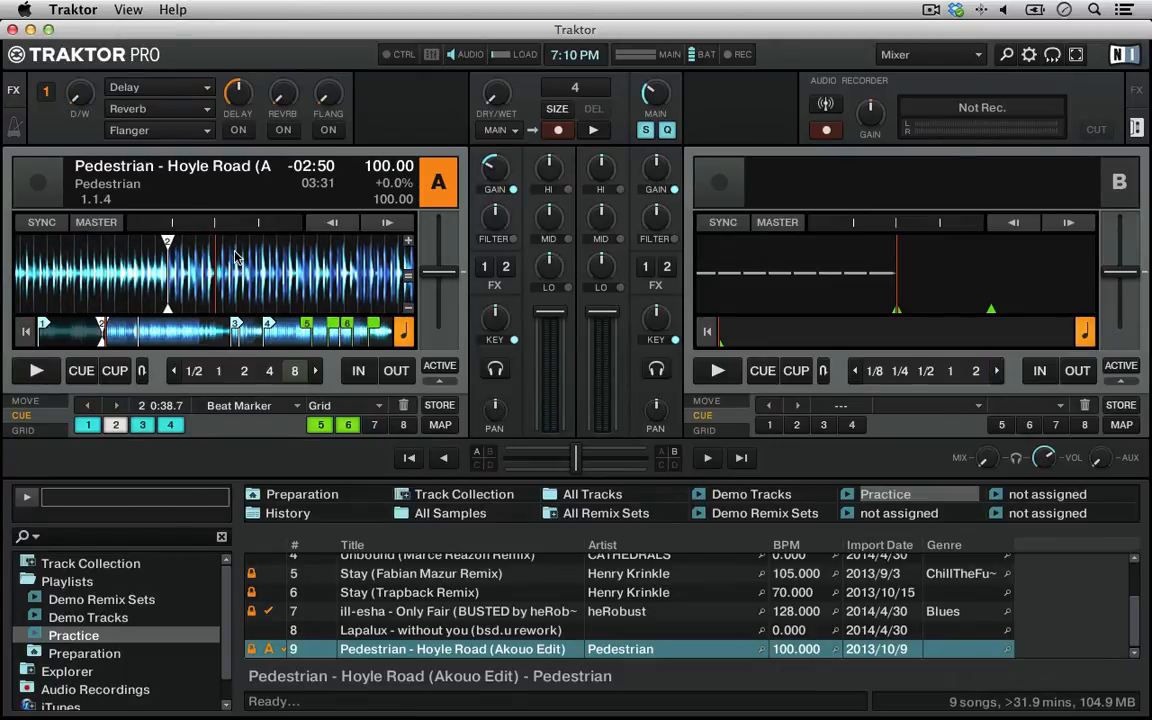
Turn off both snap and quantize for the decks.
click(646, 131)
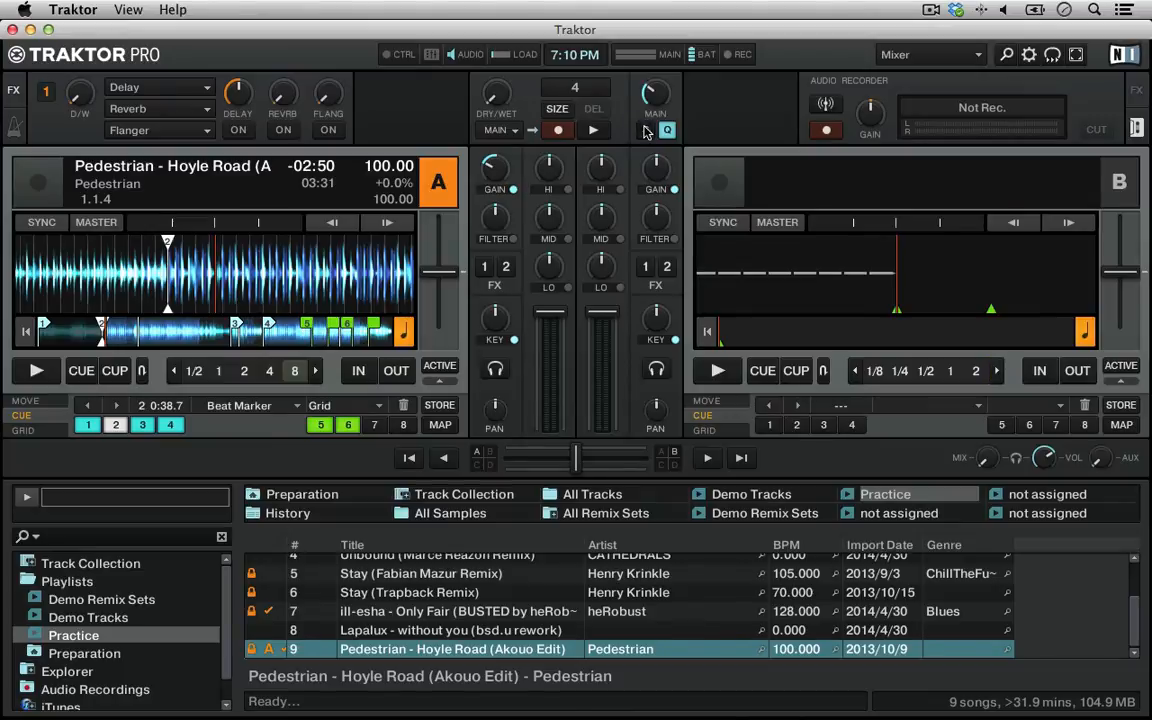
click(646, 131)
click(646, 131)
click(670, 131)
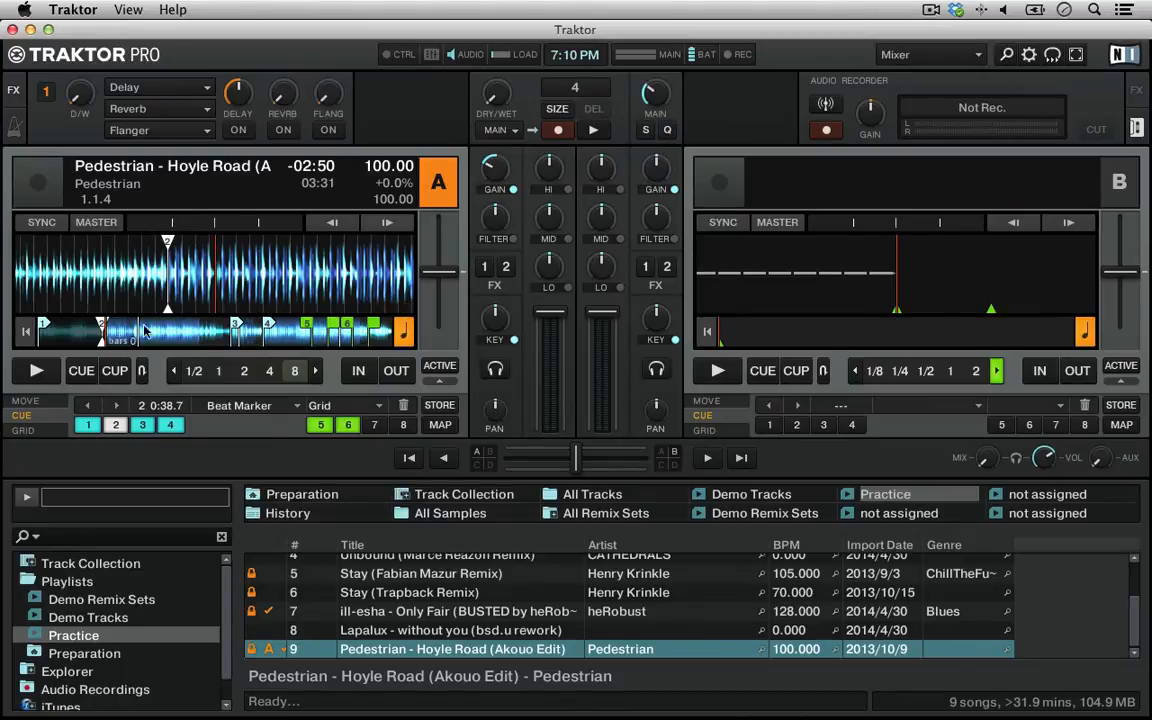
Play deck A from the start of the track, engage a 4-beat loop without snap or quantize, and release it.
click(26, 331)
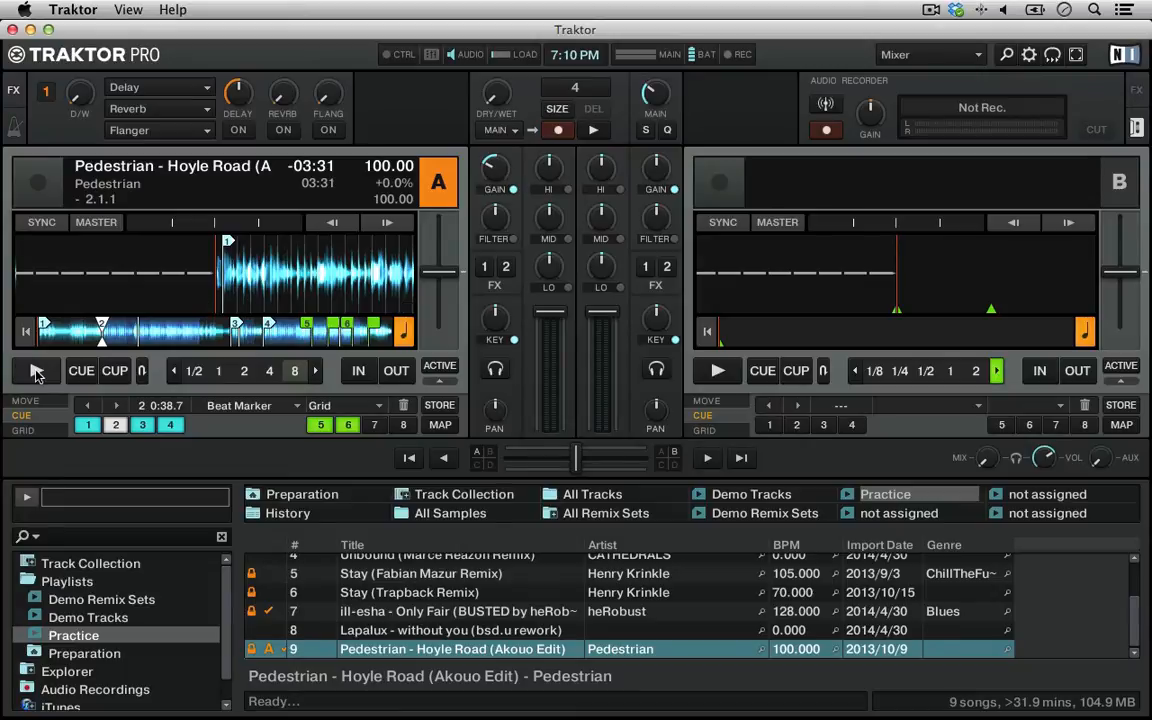
click(38, 374)
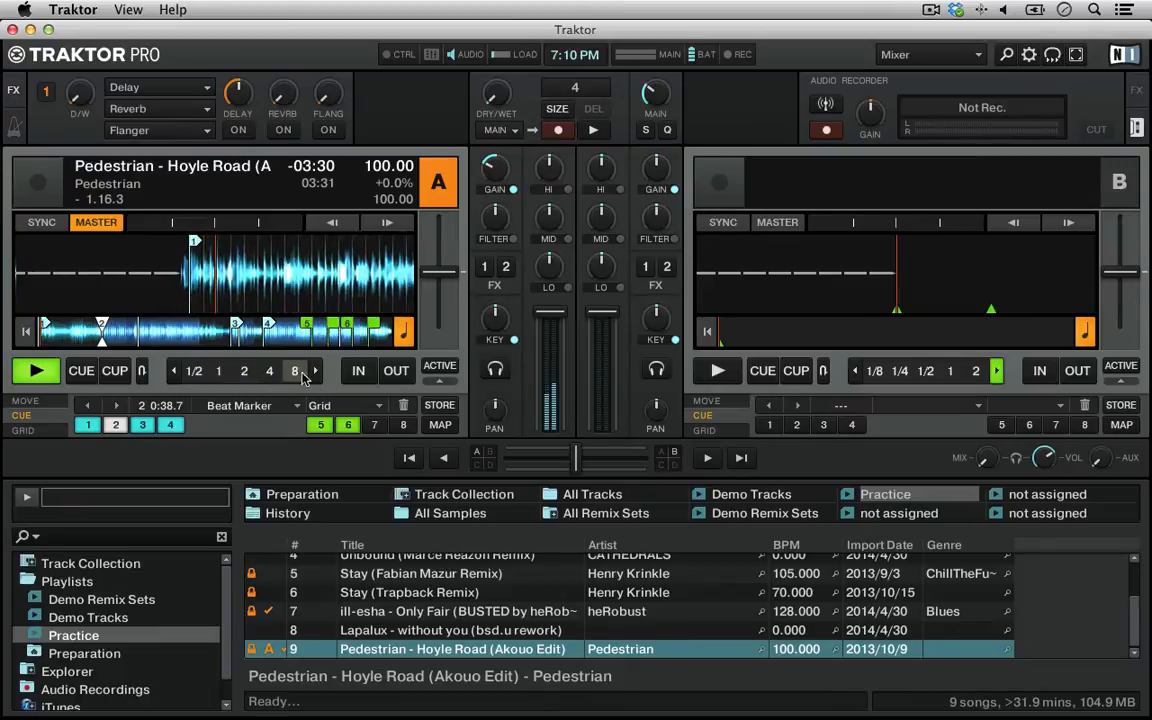
click(268, 371)
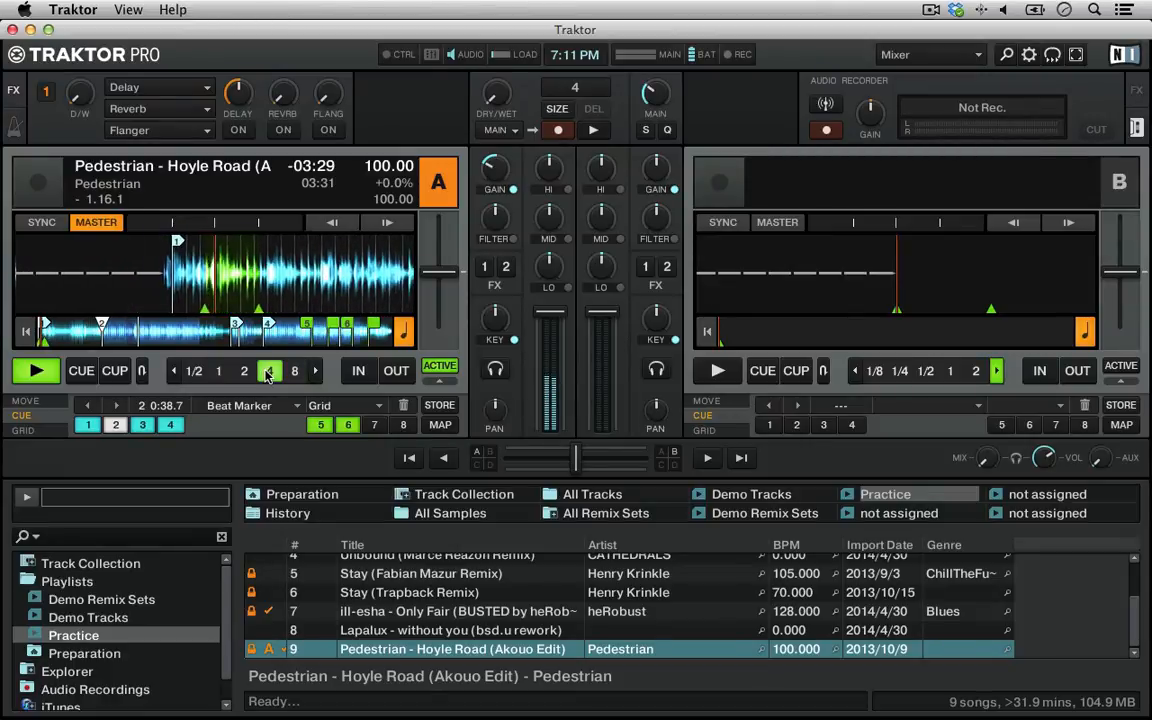
click(268, 372)
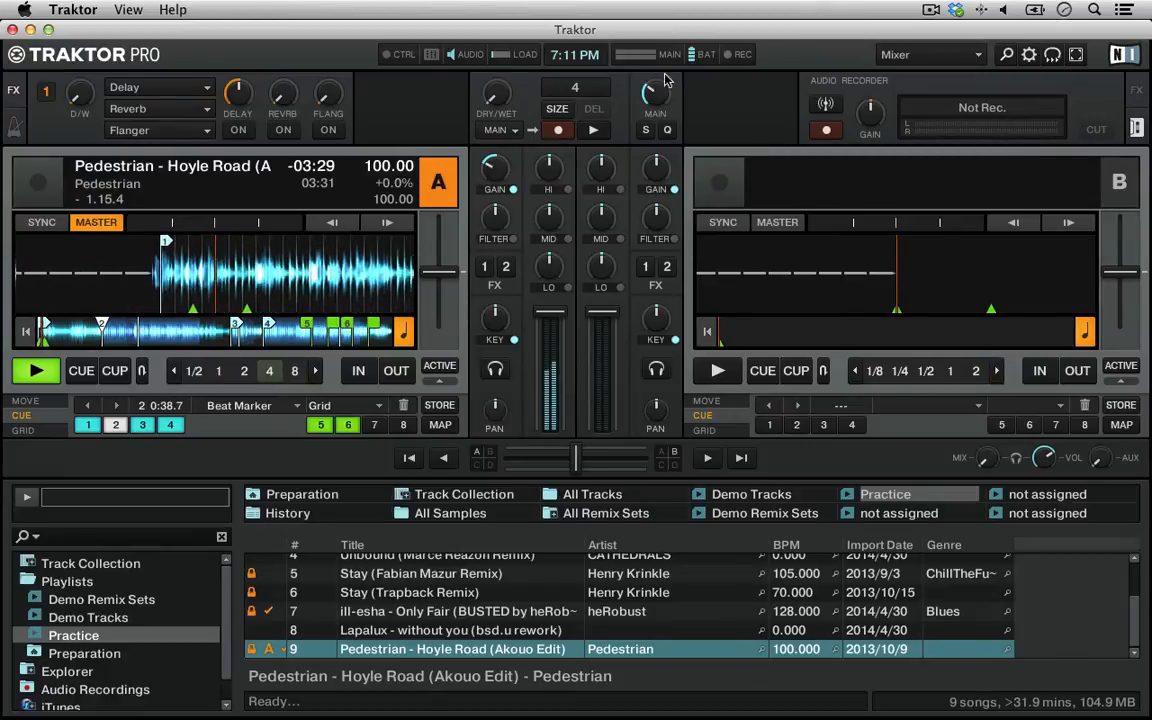
Turn snap and quantize back on, engage a 4-beat loop on deck A, and shorten it through 2 and 1 to 1/2 beat.
click(667, 131)
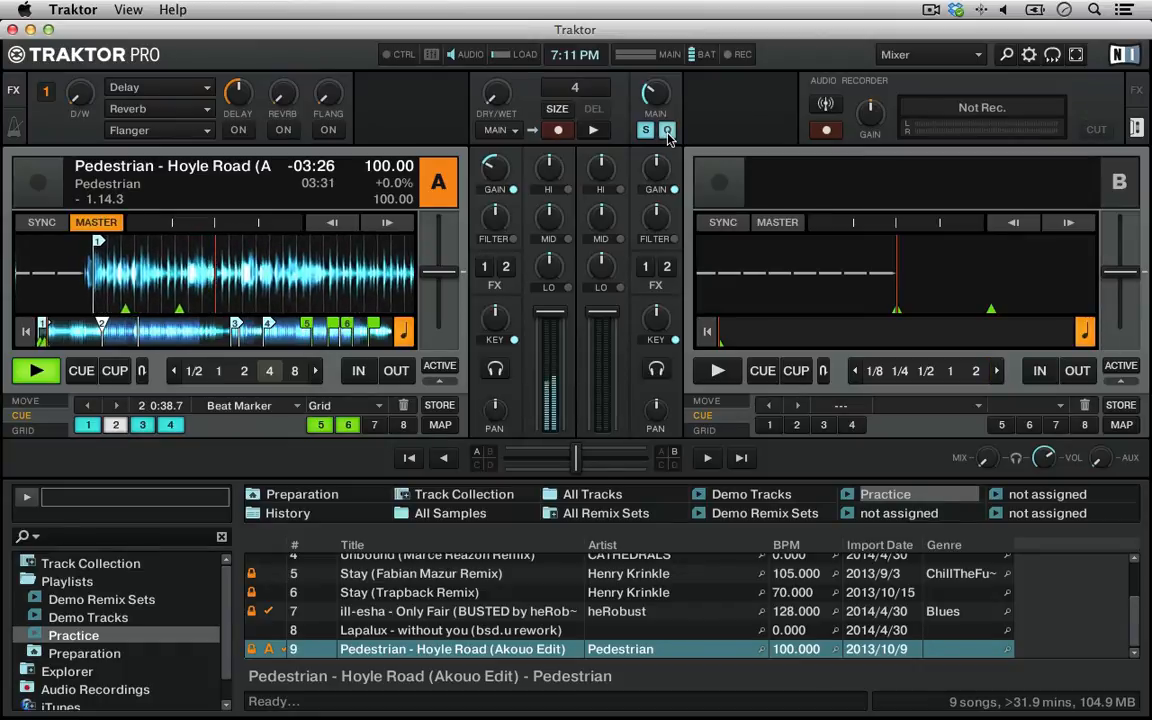
click(270, 371)
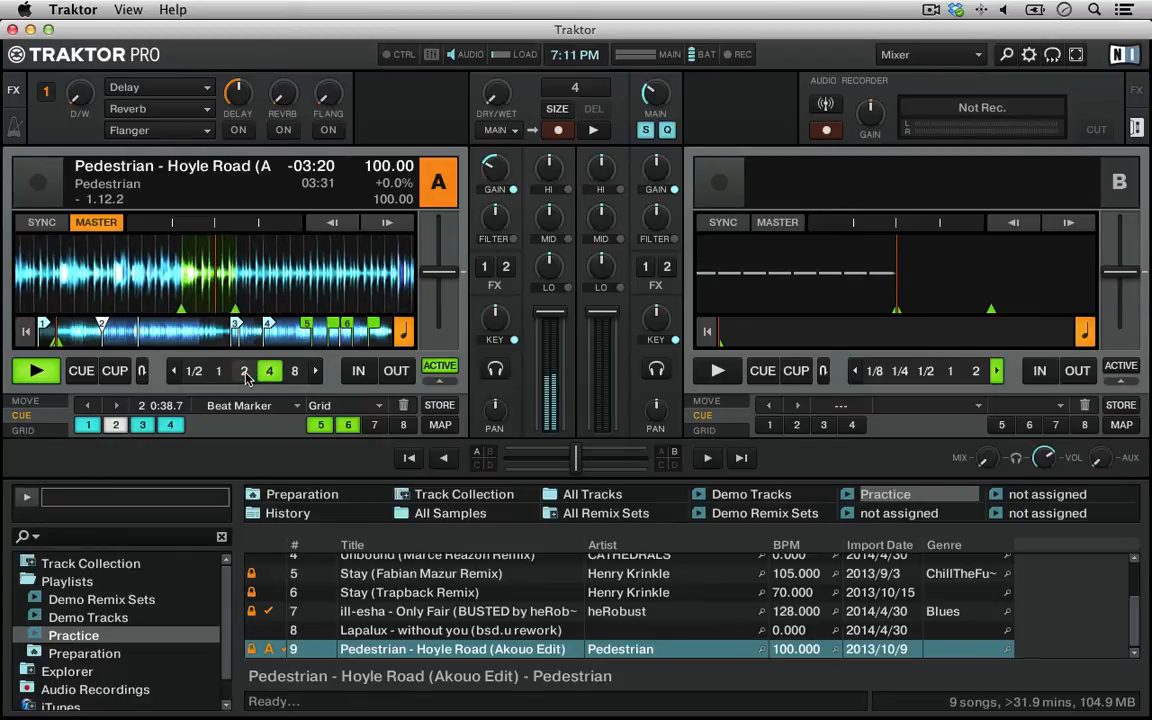
click(245, 371)
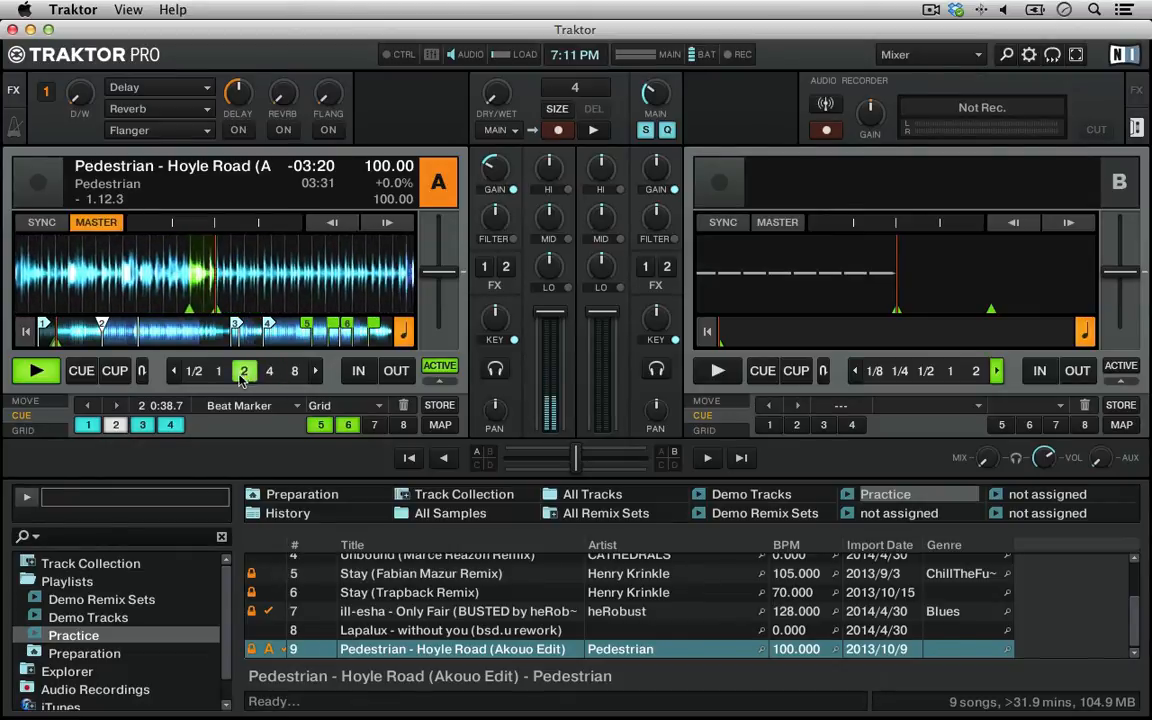
click(218, 371)
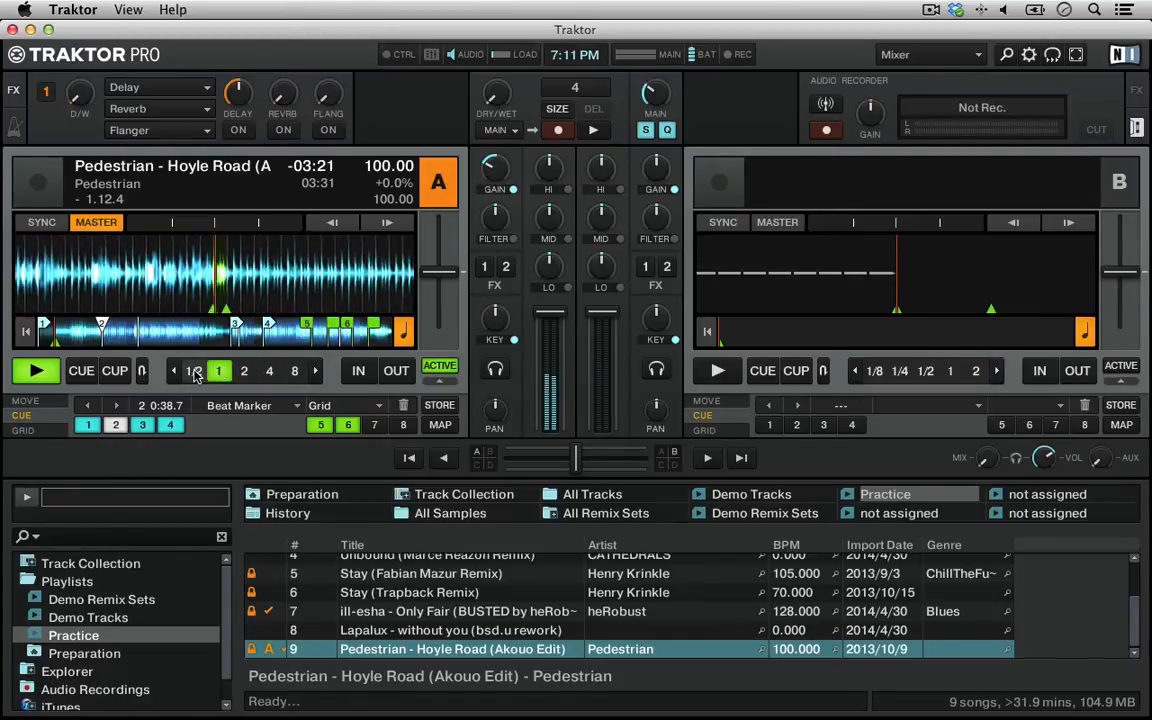
click(194, 371)
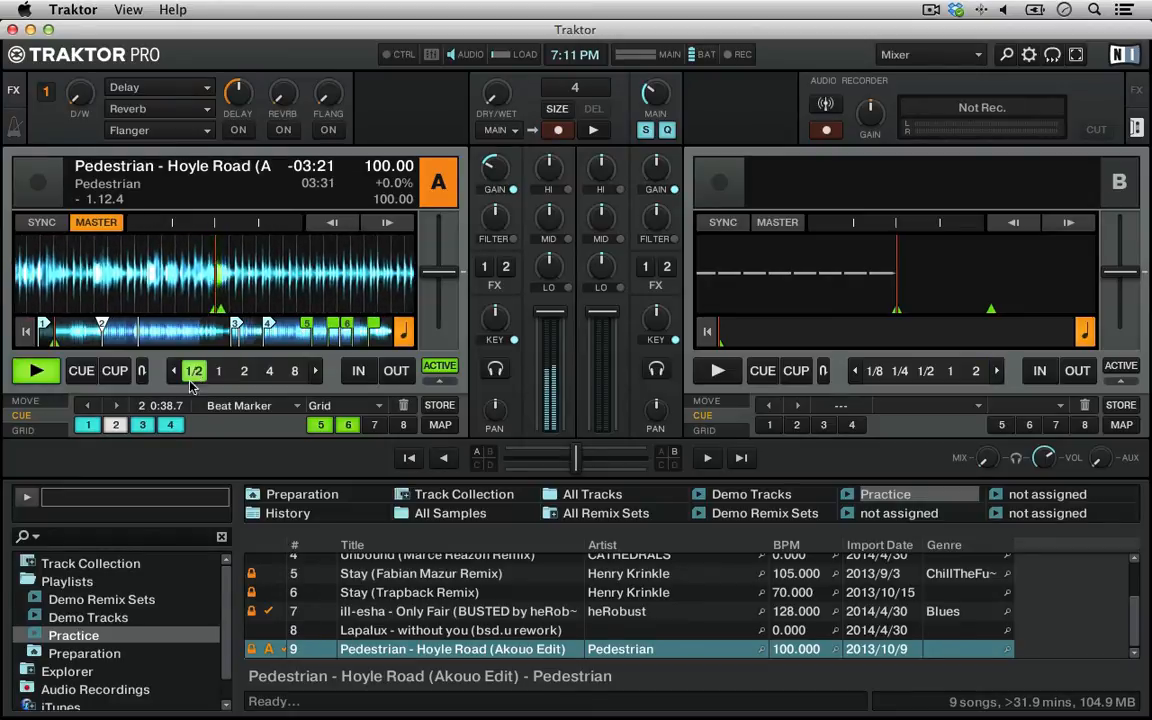
Shorten deck A's loop to 1/4 and 1/8 beat, jump out of it to hotcue 2, and stop playback.
click(174, 371)
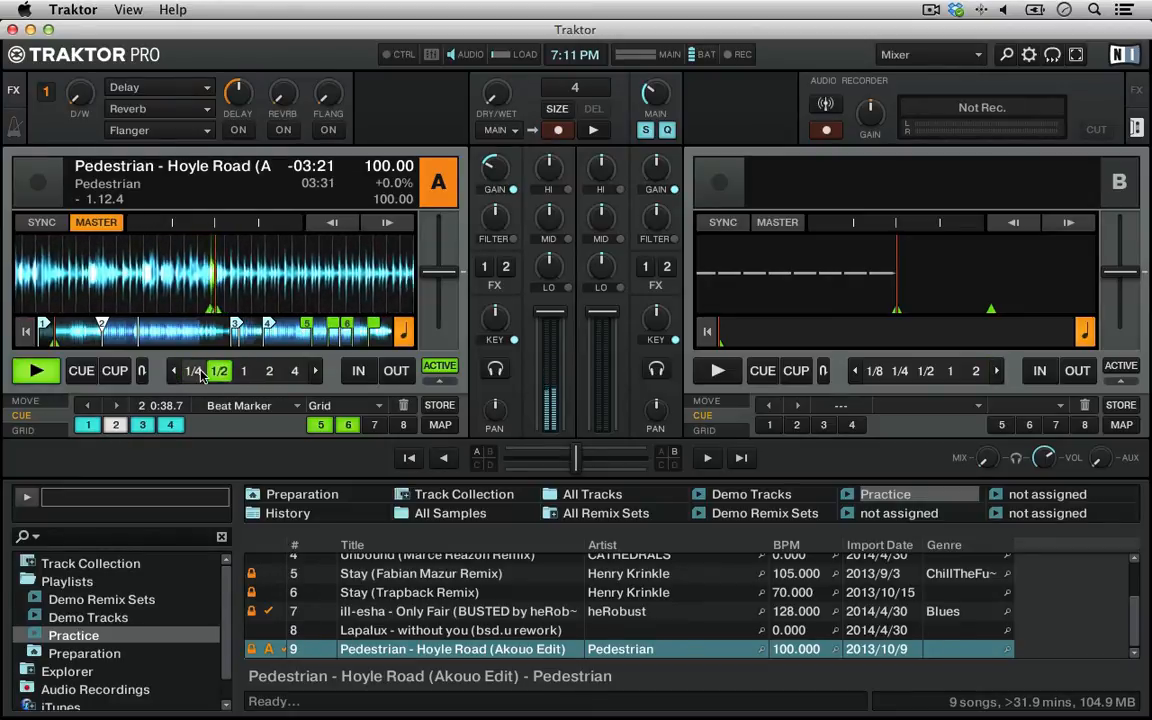
click(194, 371)
click(174, 371)
click(192, 371)
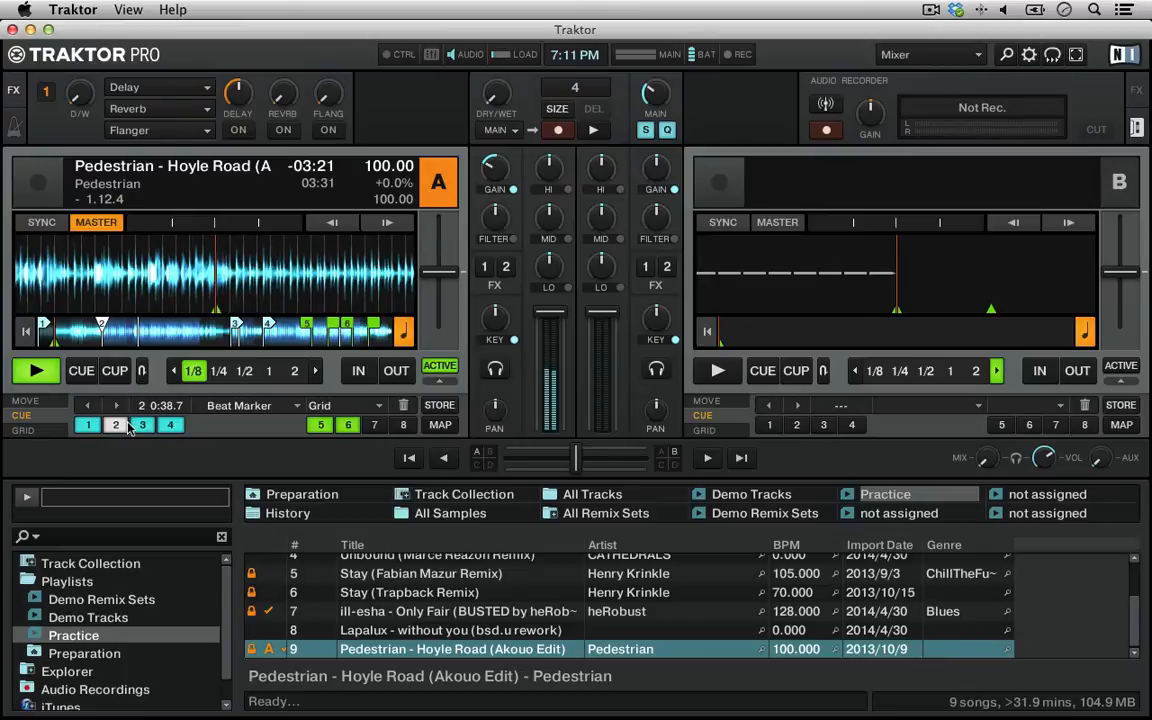
click(118, 426)
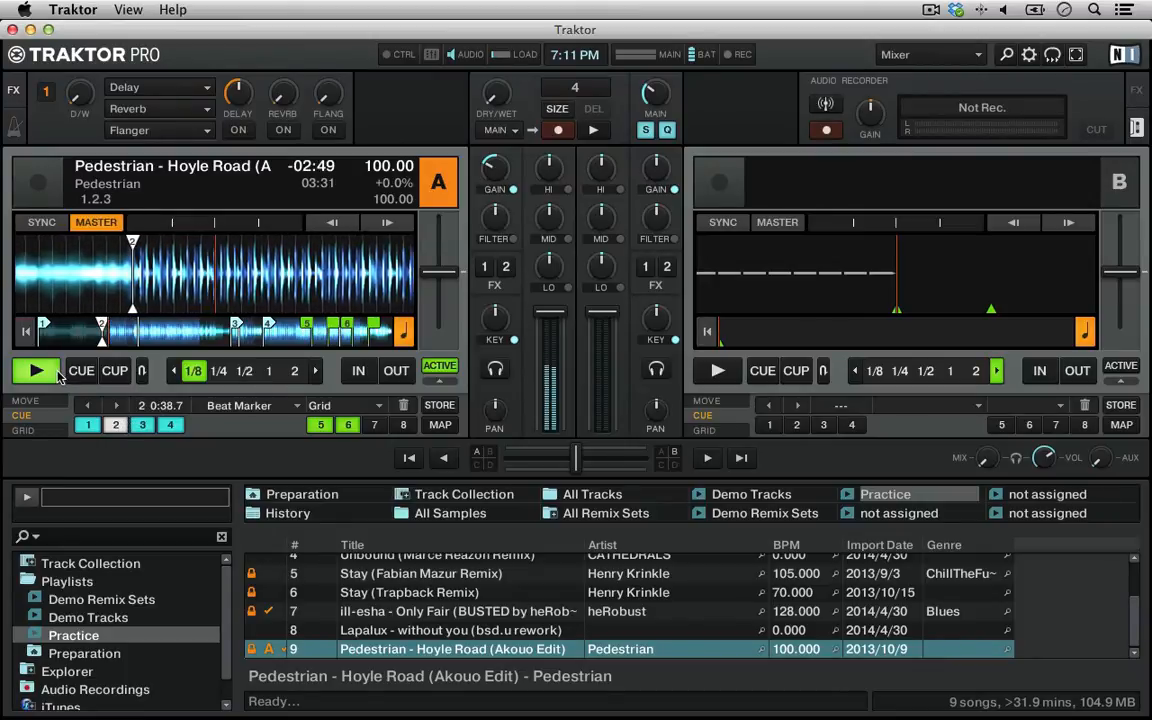
click(50, 373)
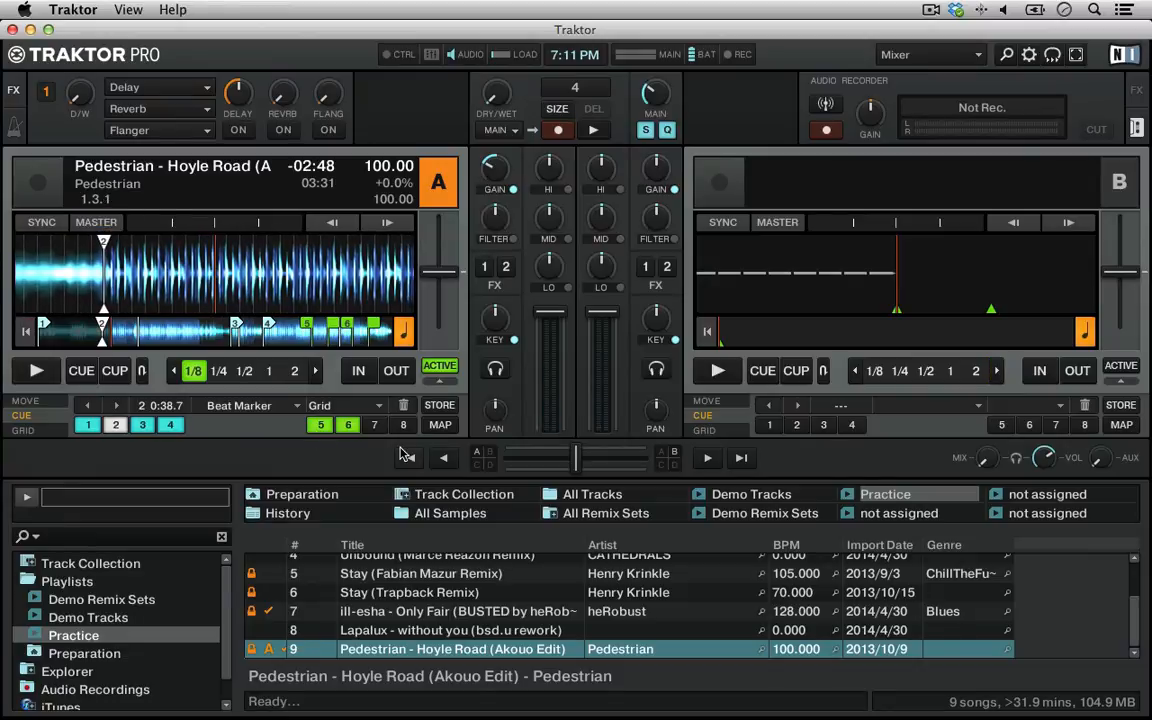
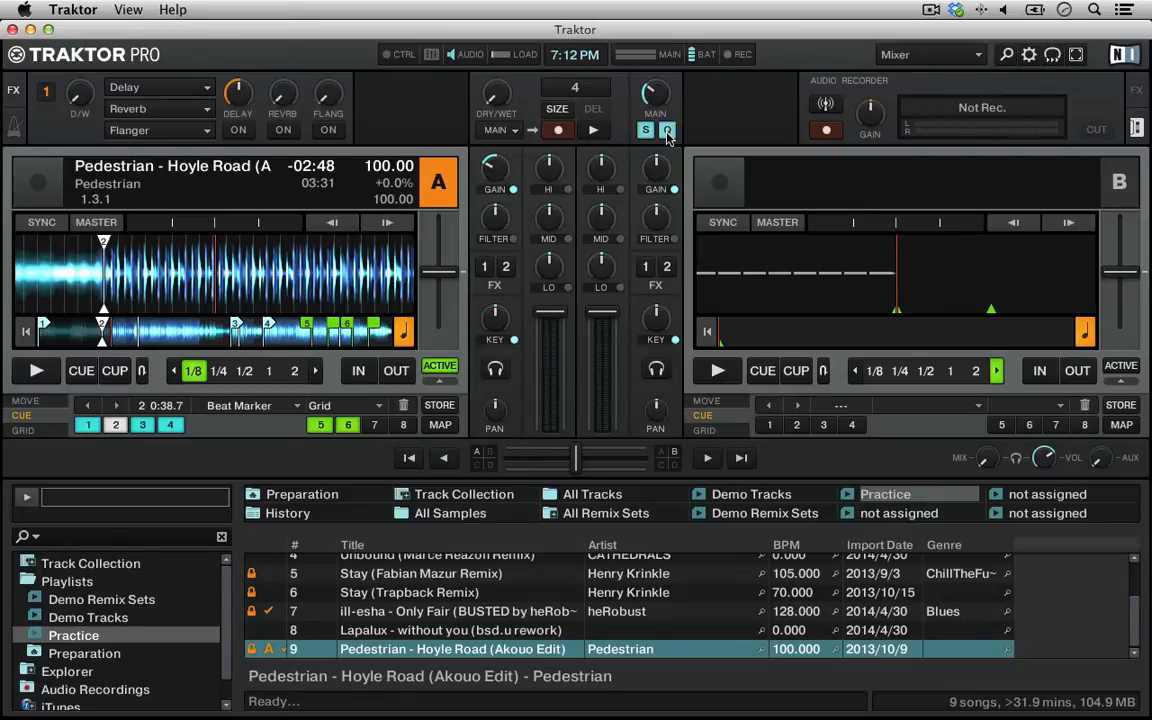
Turn off snap and quantize, and load "Stay (Fabian Mazur Remix)" from the Practice playlist into deck B.
click(646, 132)
click(666, 131)
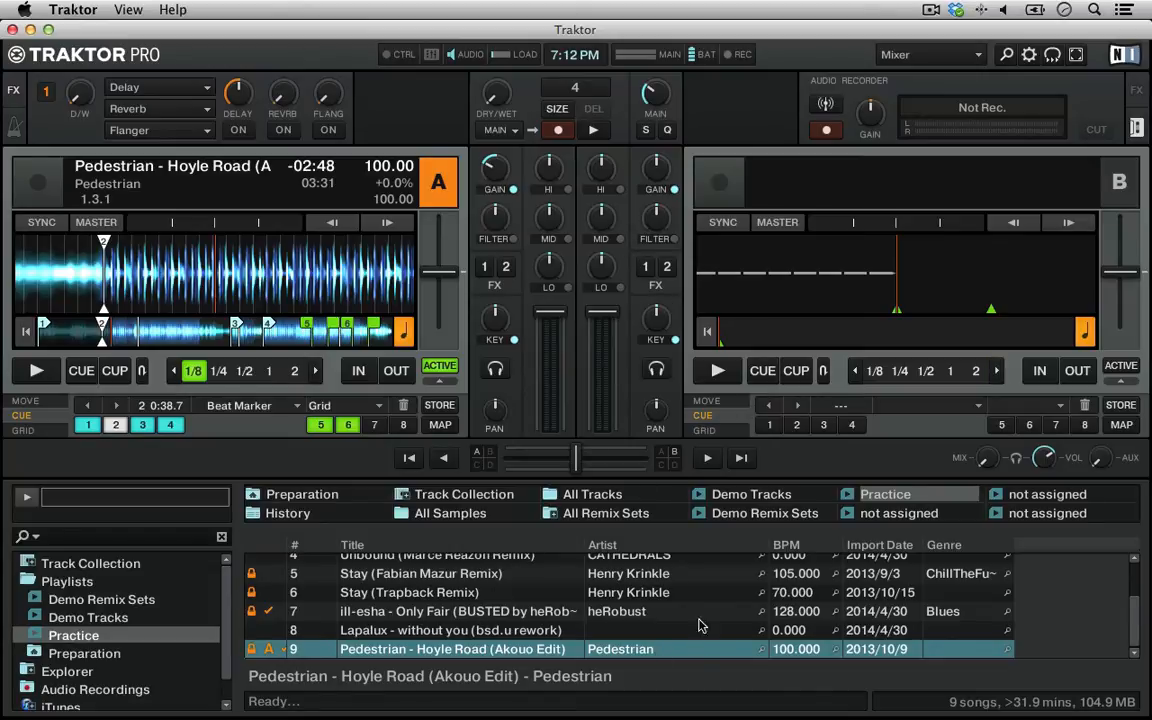
drag(398, 578, 913, 296)
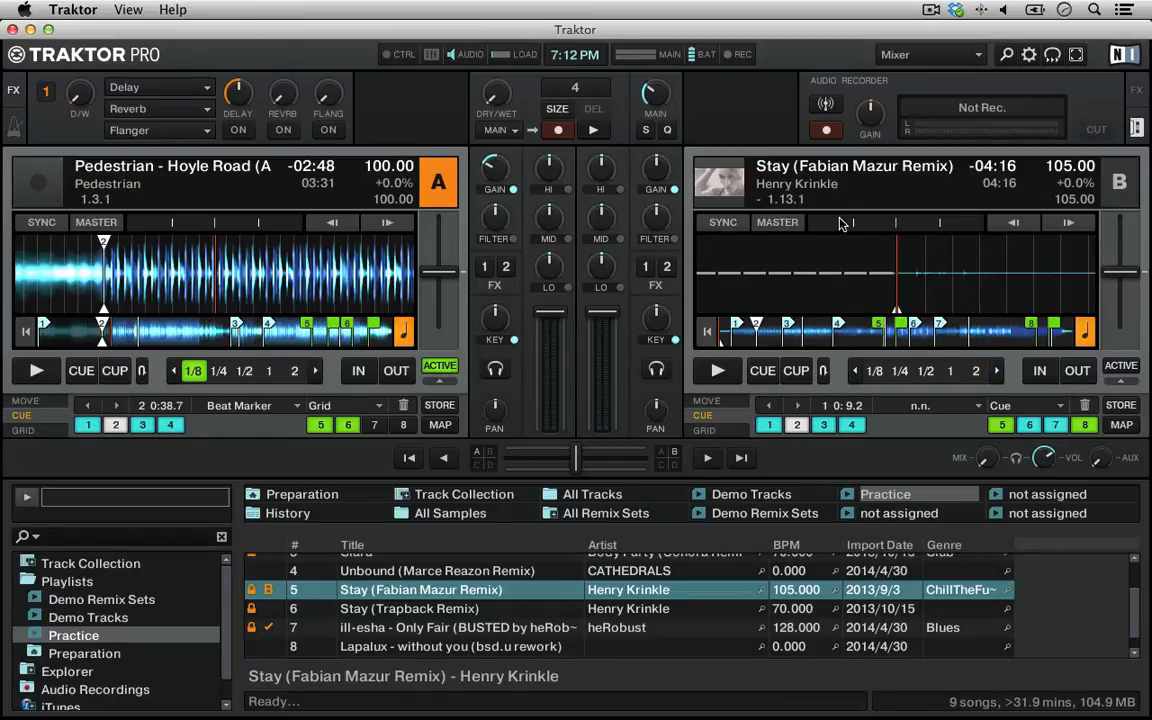
Preview hotcue 1 on deck B, play both decks from the start of their tracks, and jump deck B to hotcue 2.
click(767, 424)
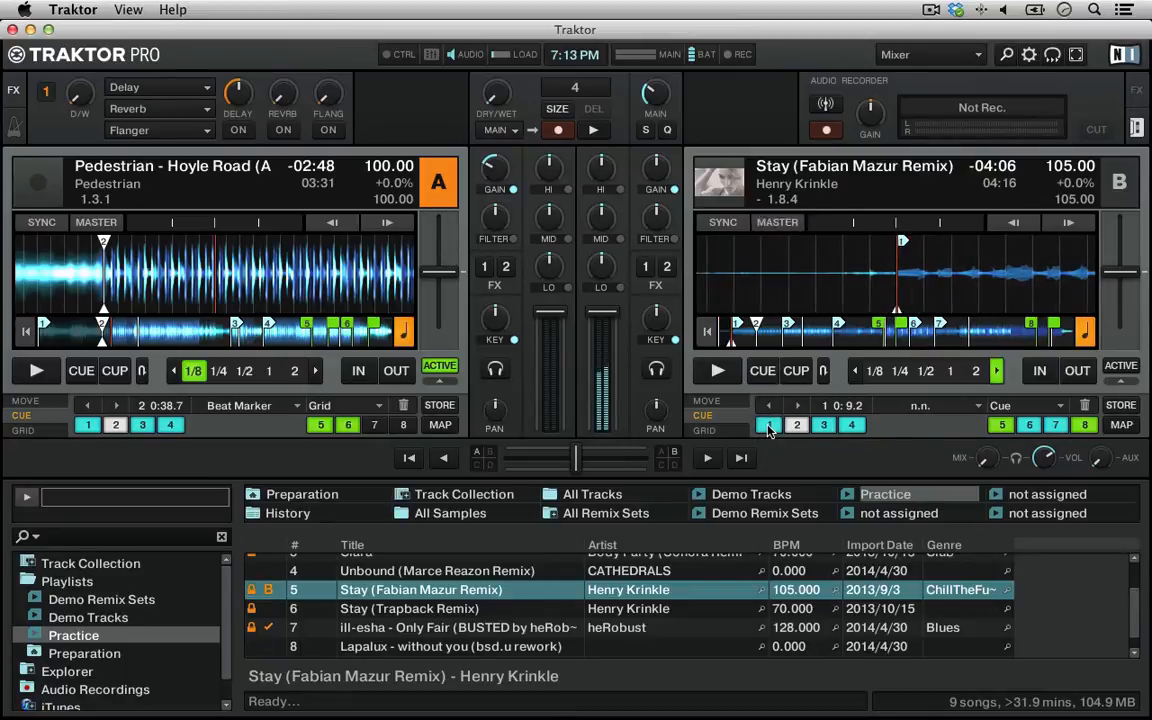
click(707, 336)
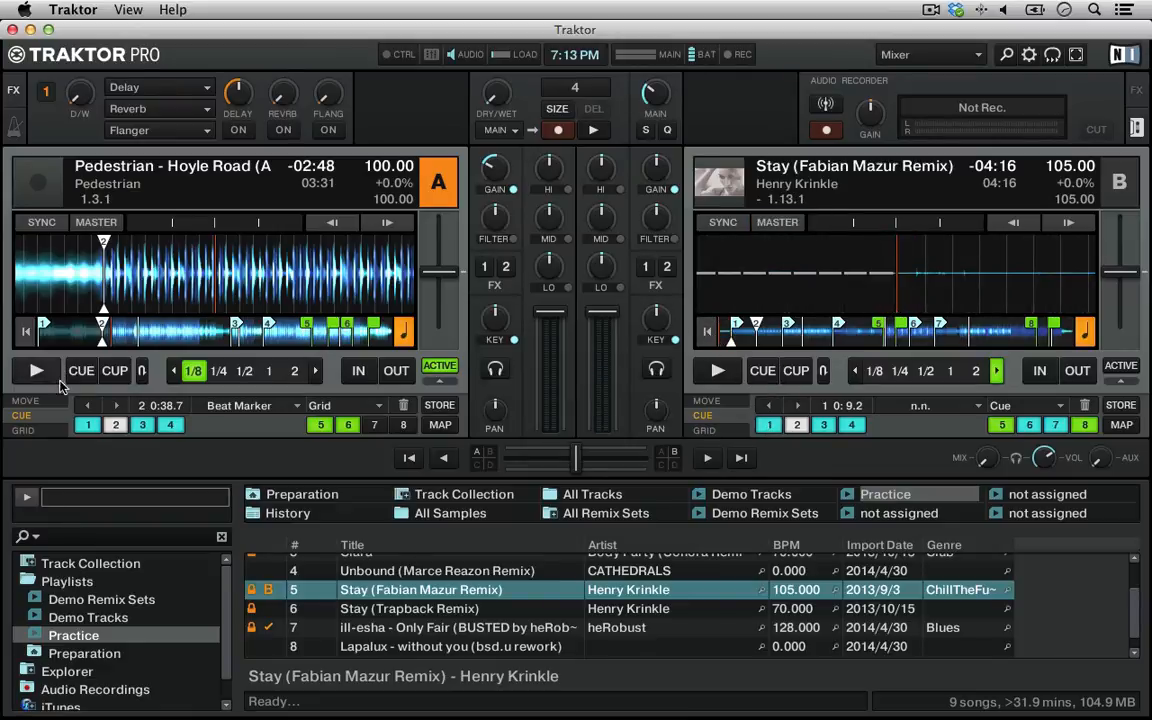
click(31, 338)
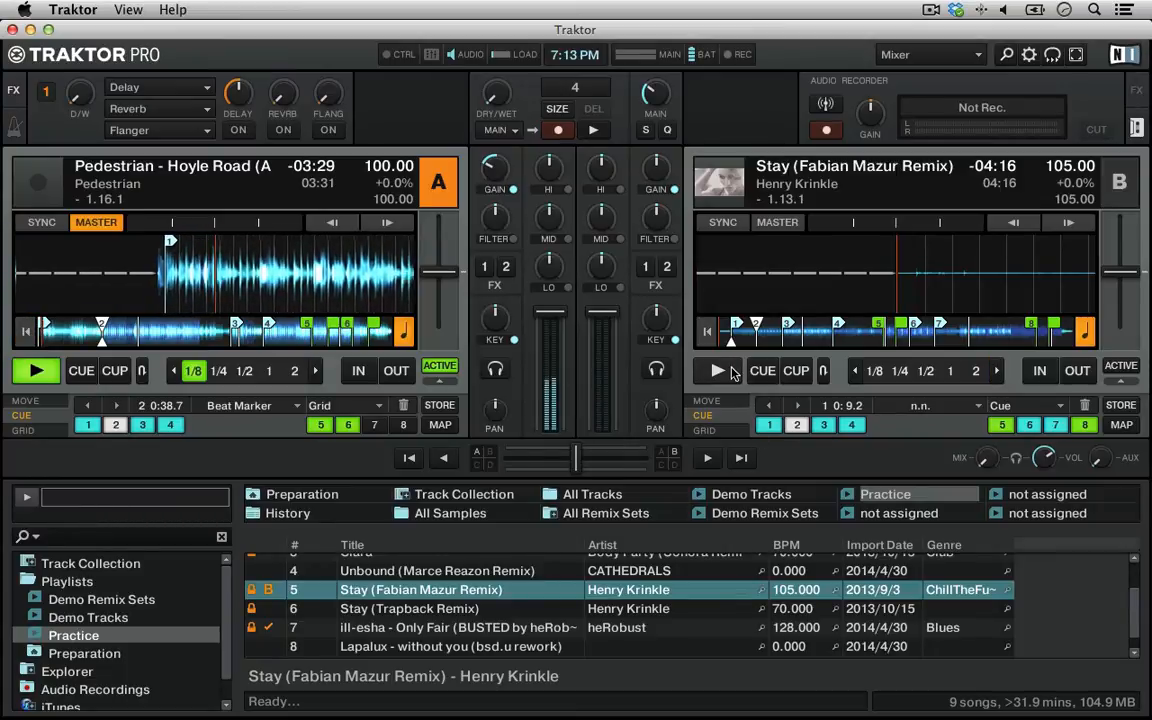
click(718, 371)
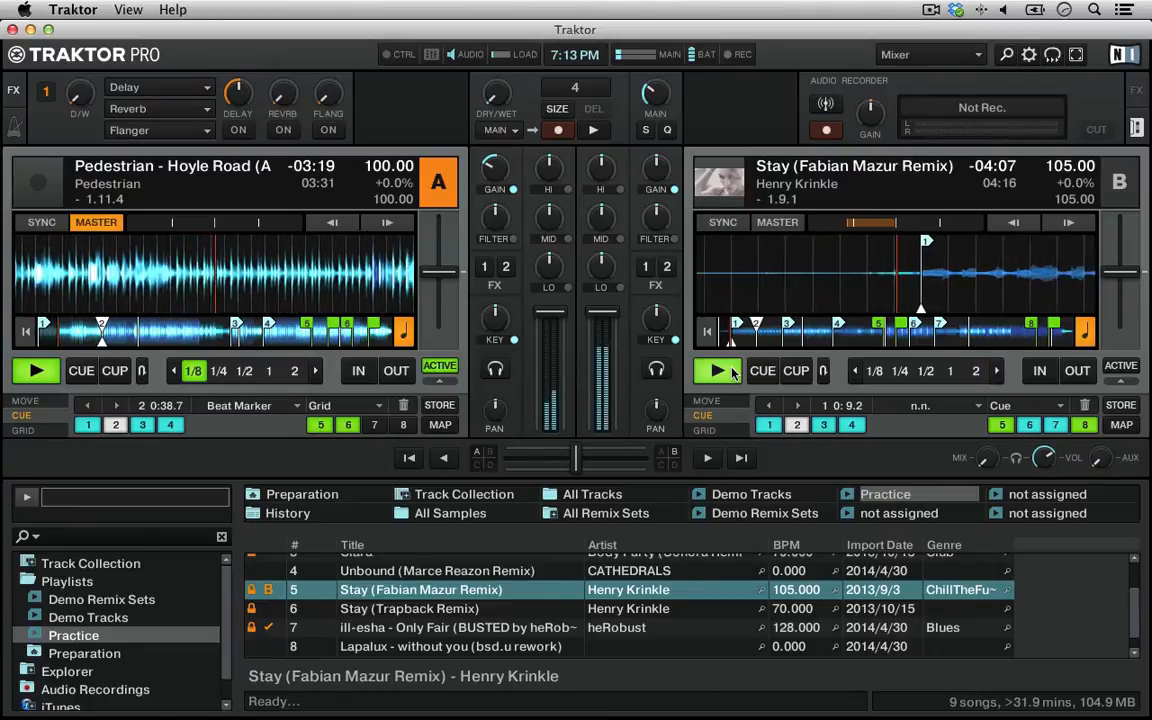
click(797, 426)
click(800, 425)
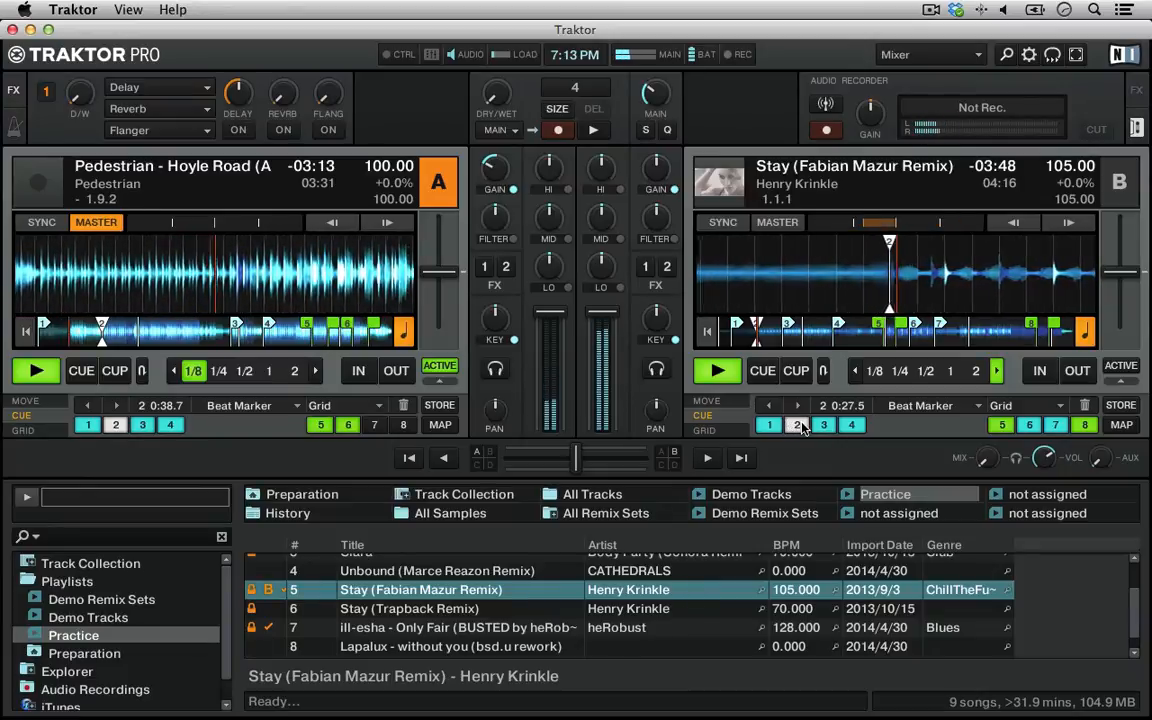
Stop deck B and trigger its hotcue 2 repeatedly while deck A keeps playing.
click(724, 376)
click(804, 424)
click(806, 425)
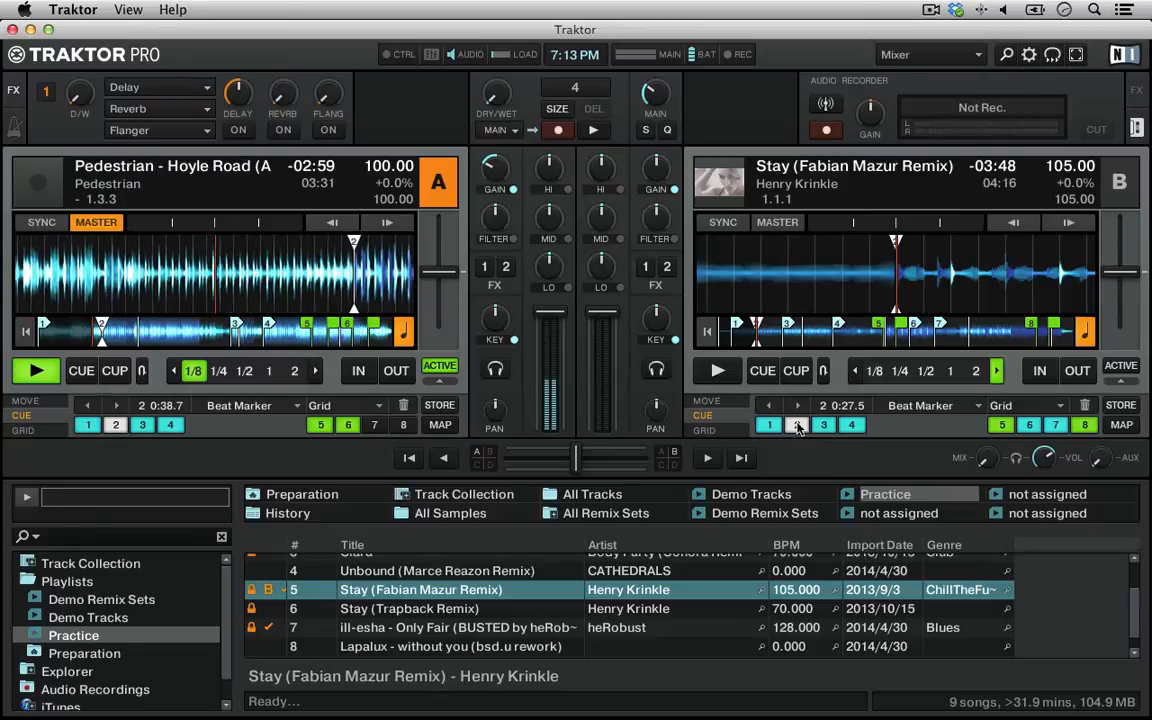
click(798, 427)
click(798, 427)
click(798, 427)
click(798, 427)
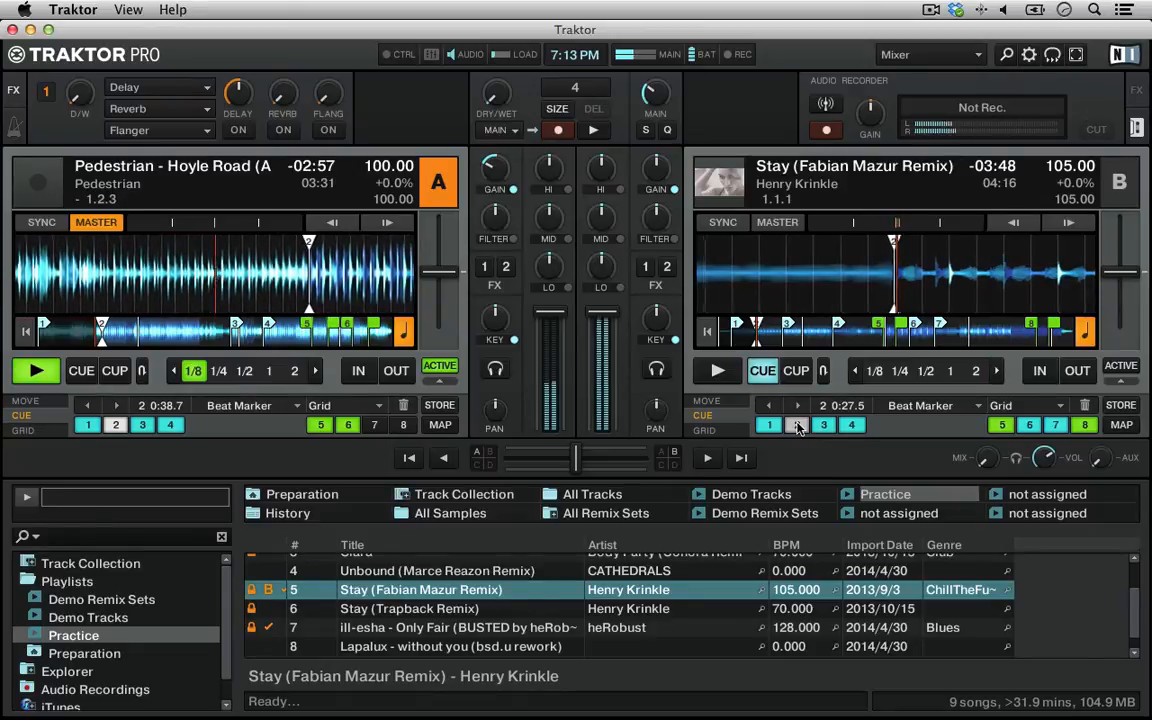
click(798, 427)
click(798, 427)
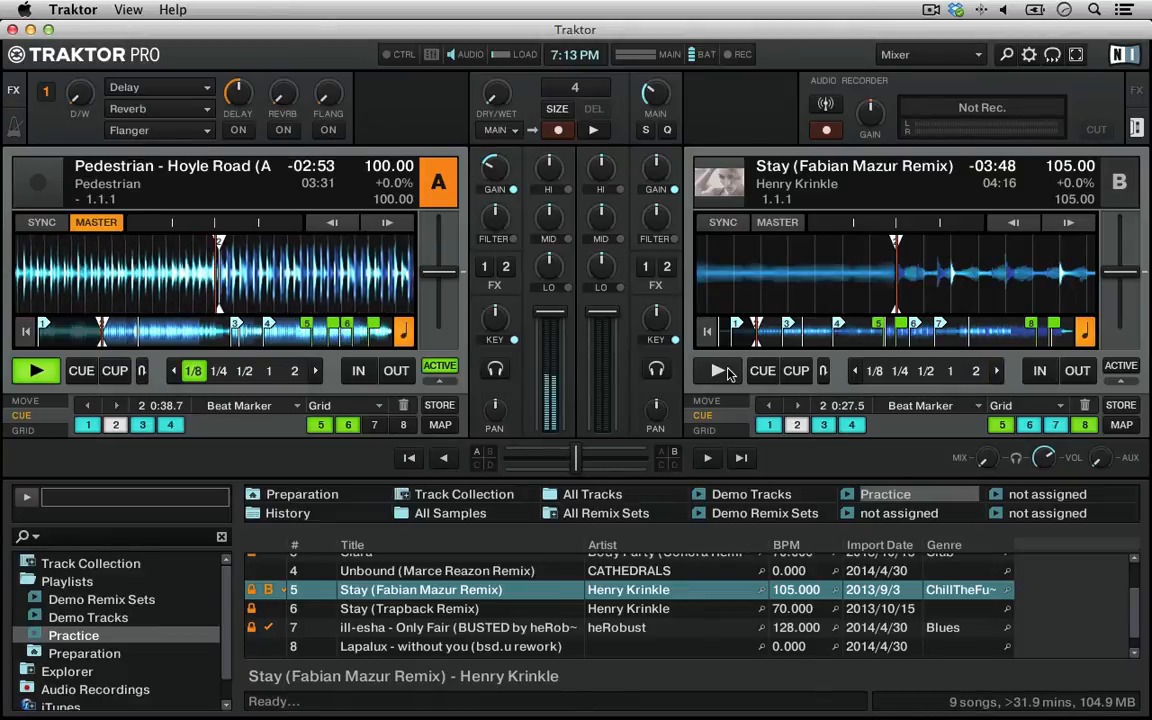
Play deck B from hotcue 2 over deck A without sync, and stop both decks.
click(718, 371)
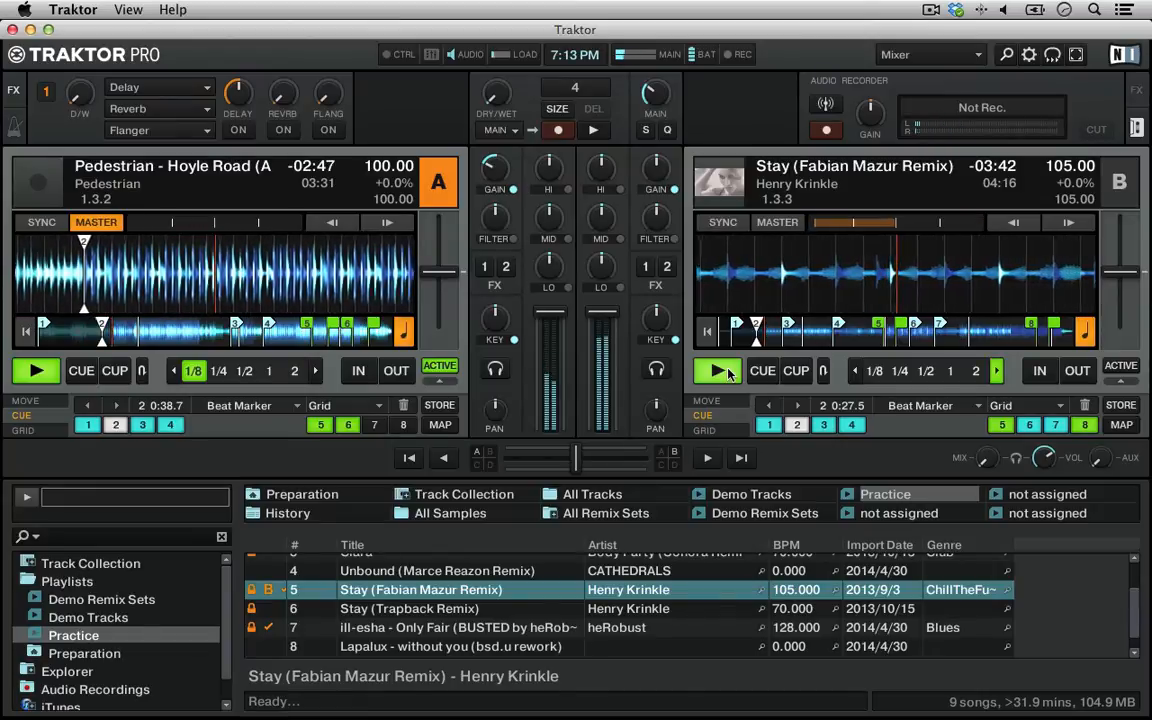
click(728, 373)
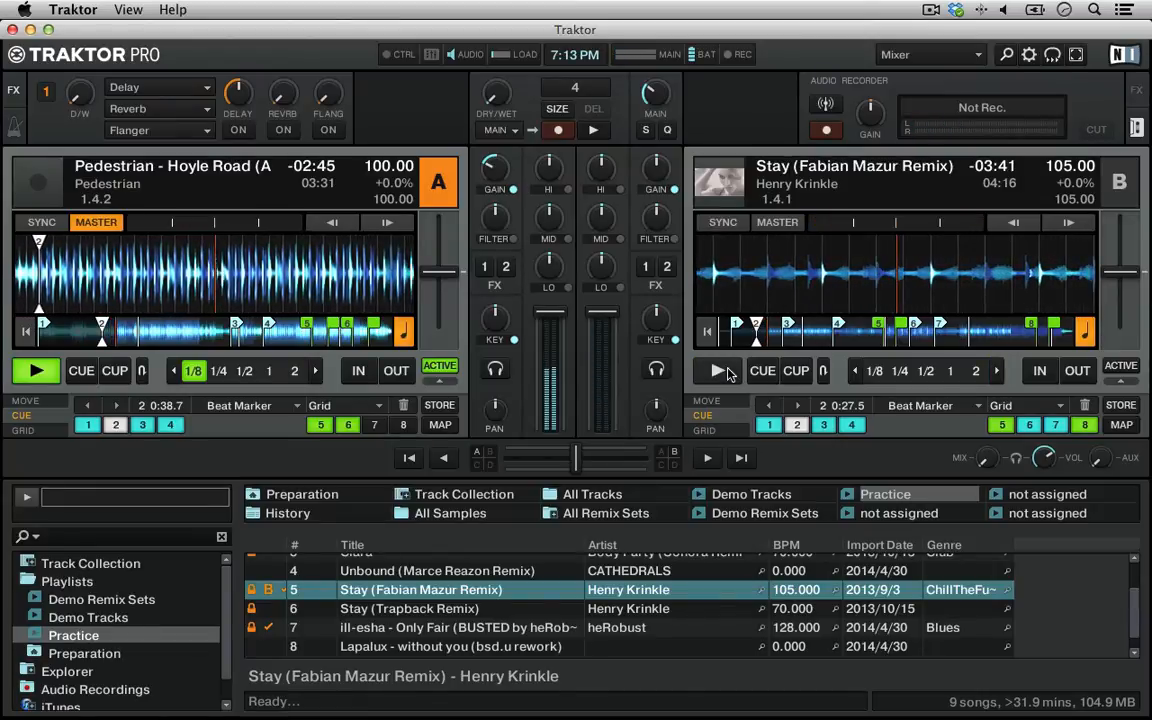
click(42, 376)
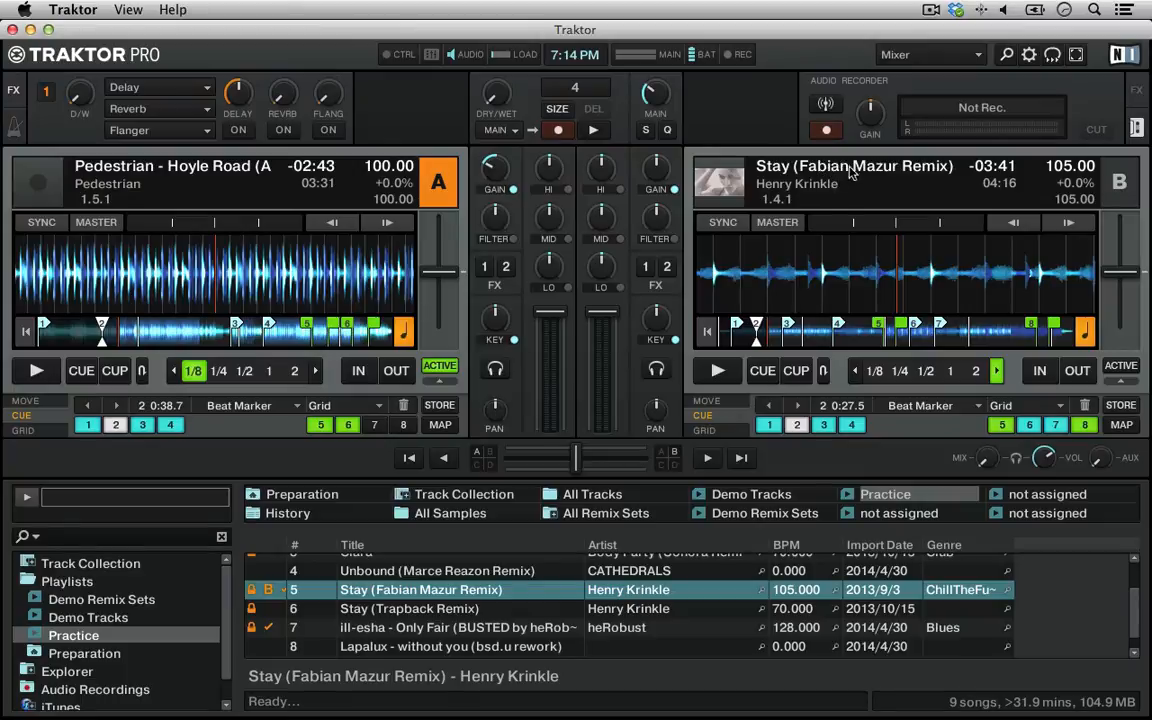
Restart deck A from the beginning of its track, and play deck B briefly from hotcue 2 over it.
click(28, 332)
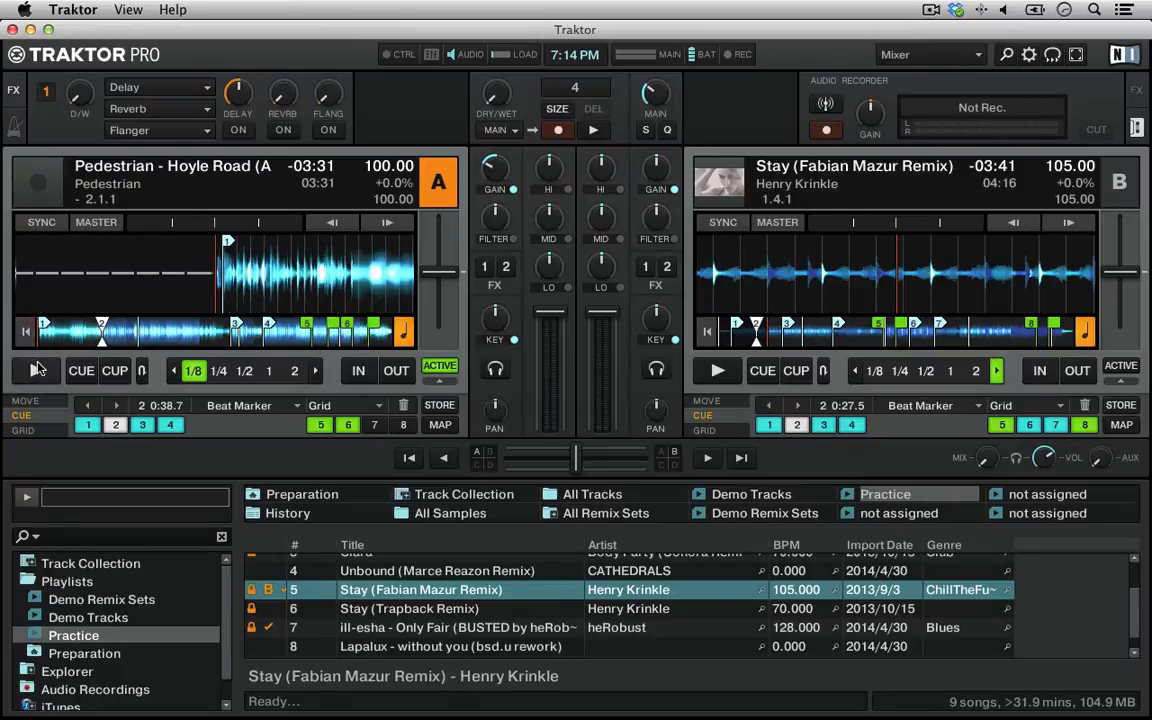
click(37, 370)
click(797, 425)
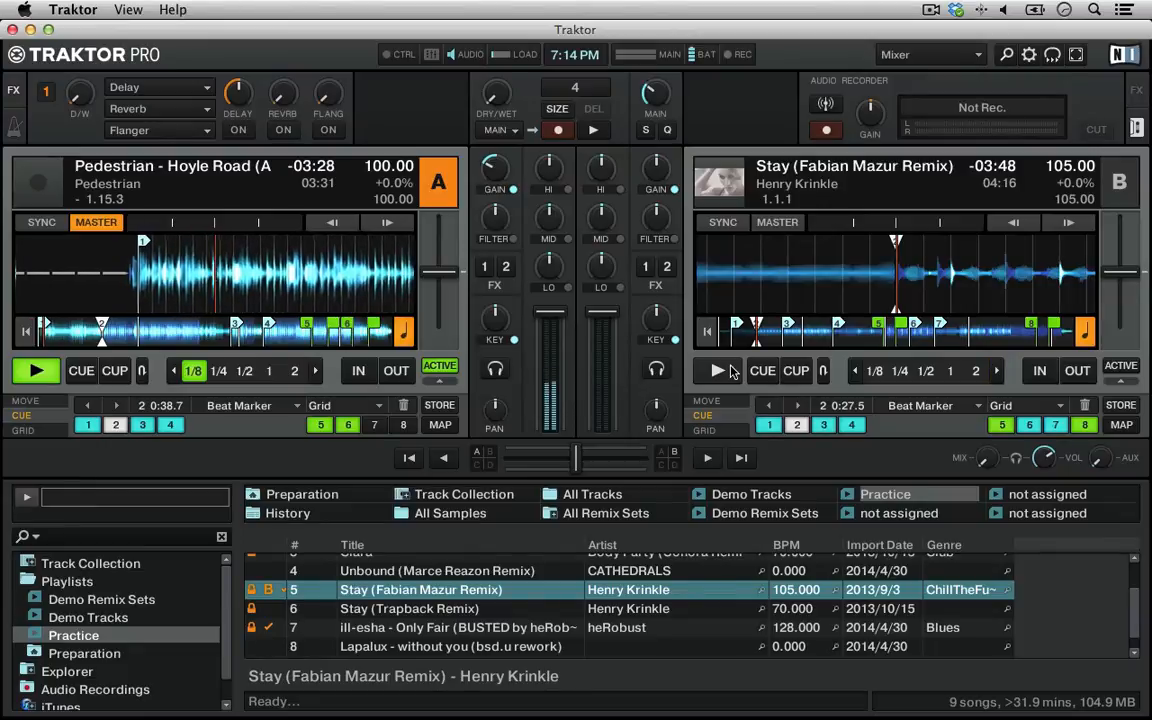
click(716, 372)
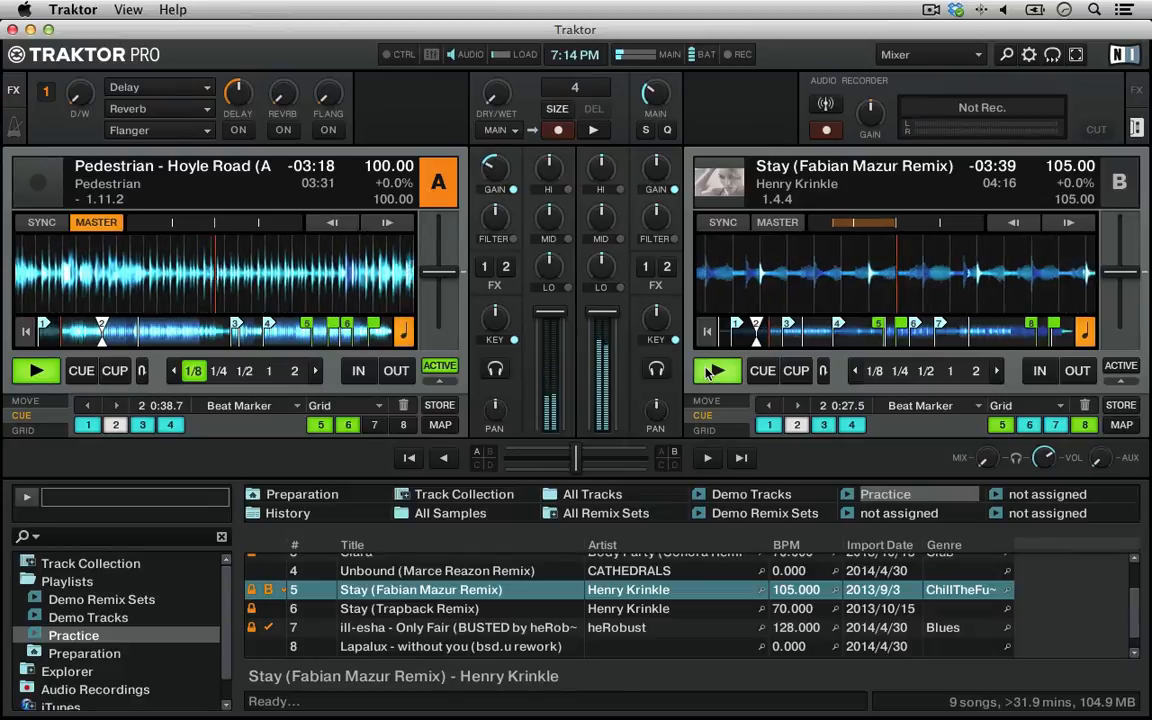
click(707, 372)
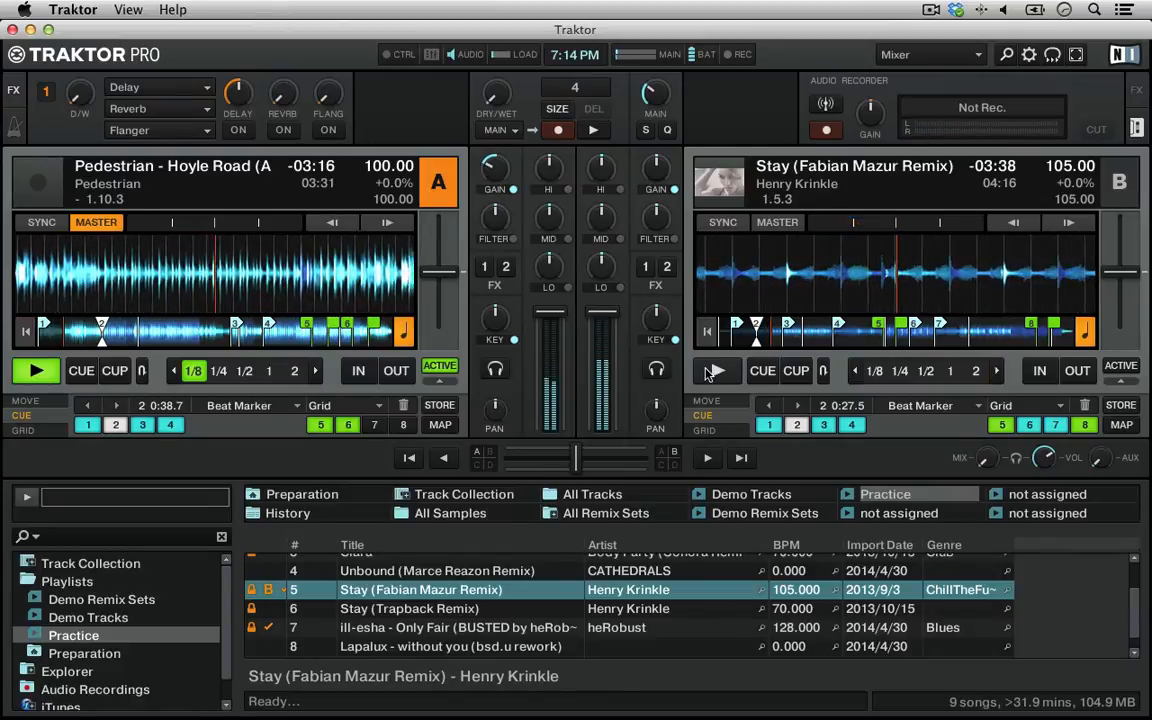
Return deck A to its track start, cue deck B at hotcue 2, and play both decks together.
click(24, 334)
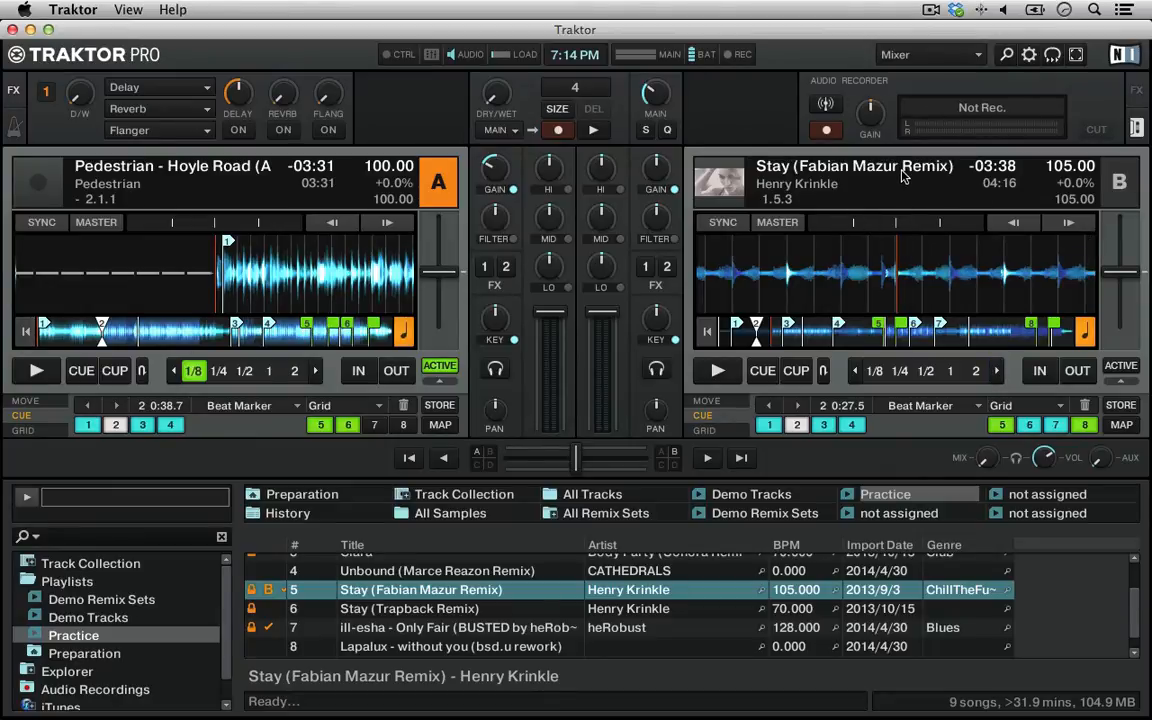
click(796, 426)
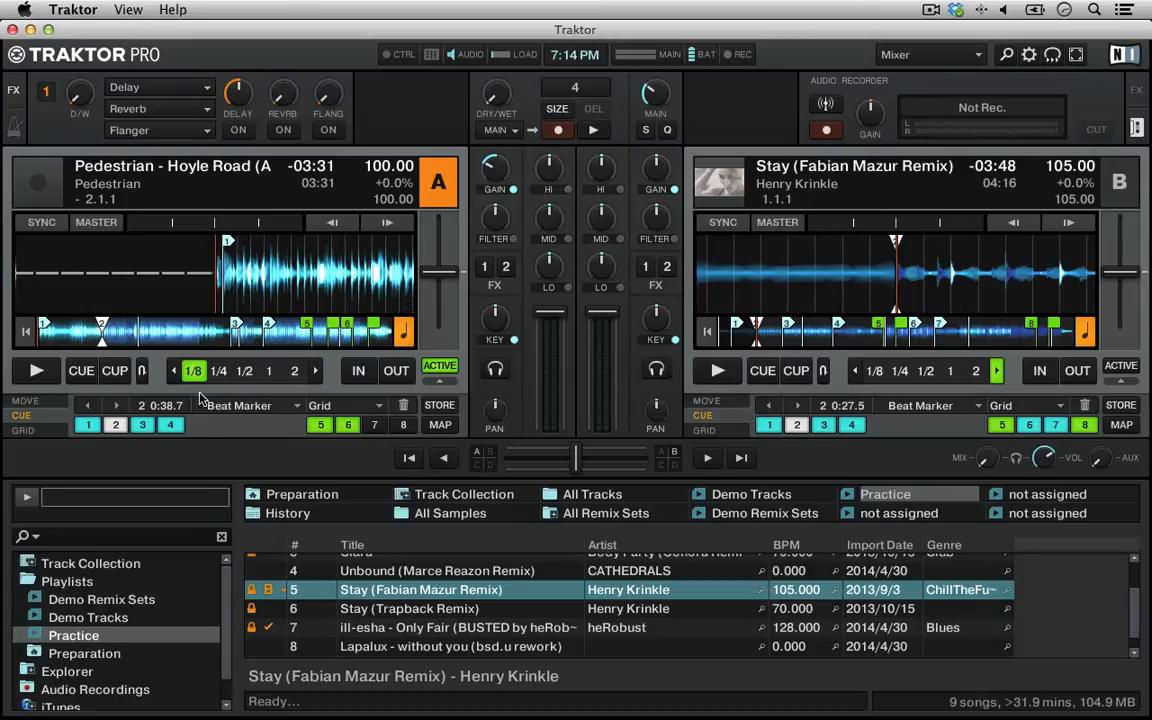
click(37, 373)
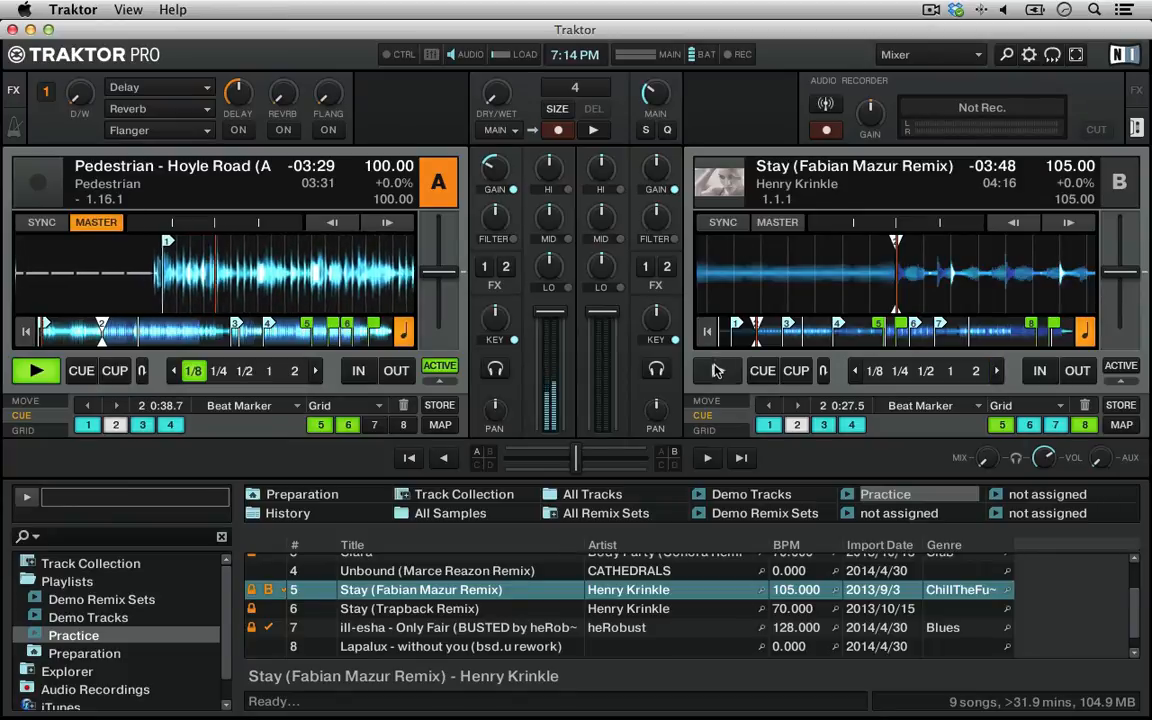
click(716, 373)
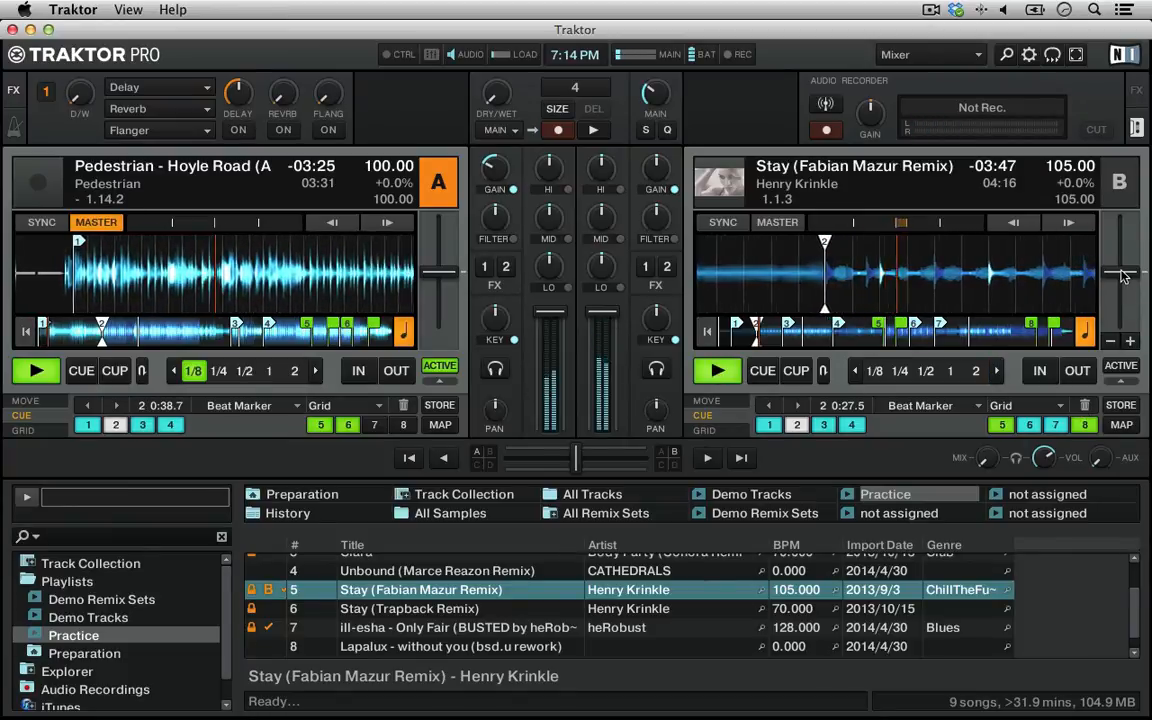
Lower deck B's tempo stepwise to -4.0% while both decks play.
click(1112, 342)
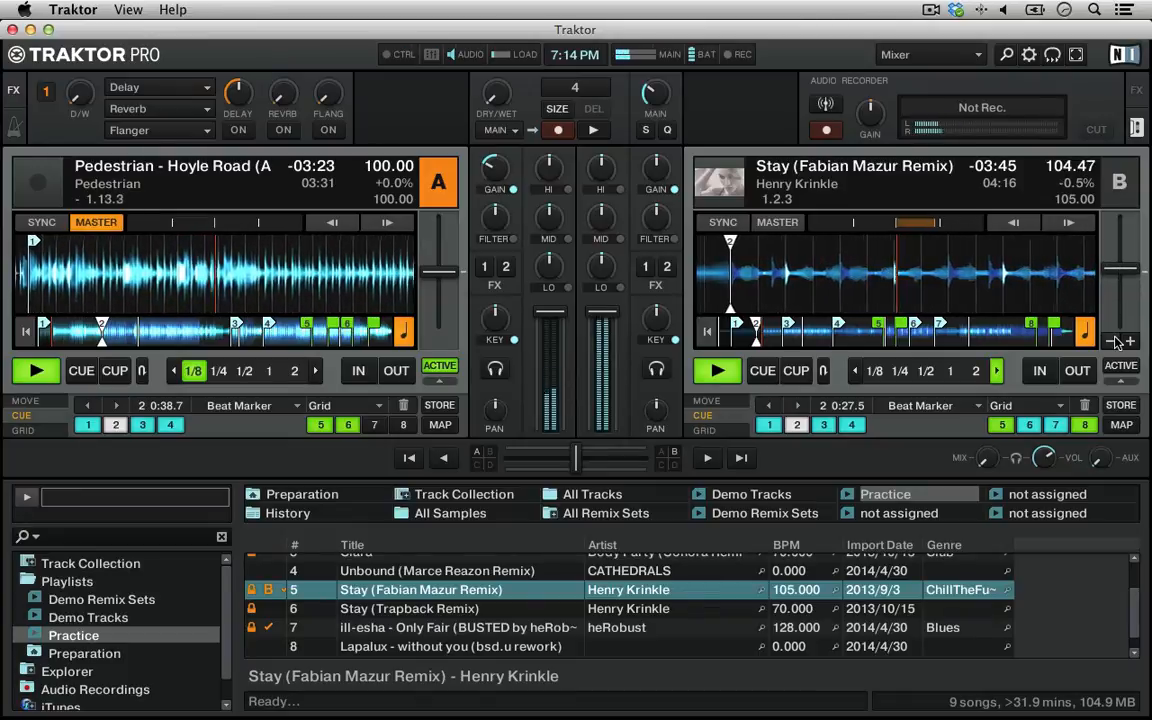
click(1114, 342)
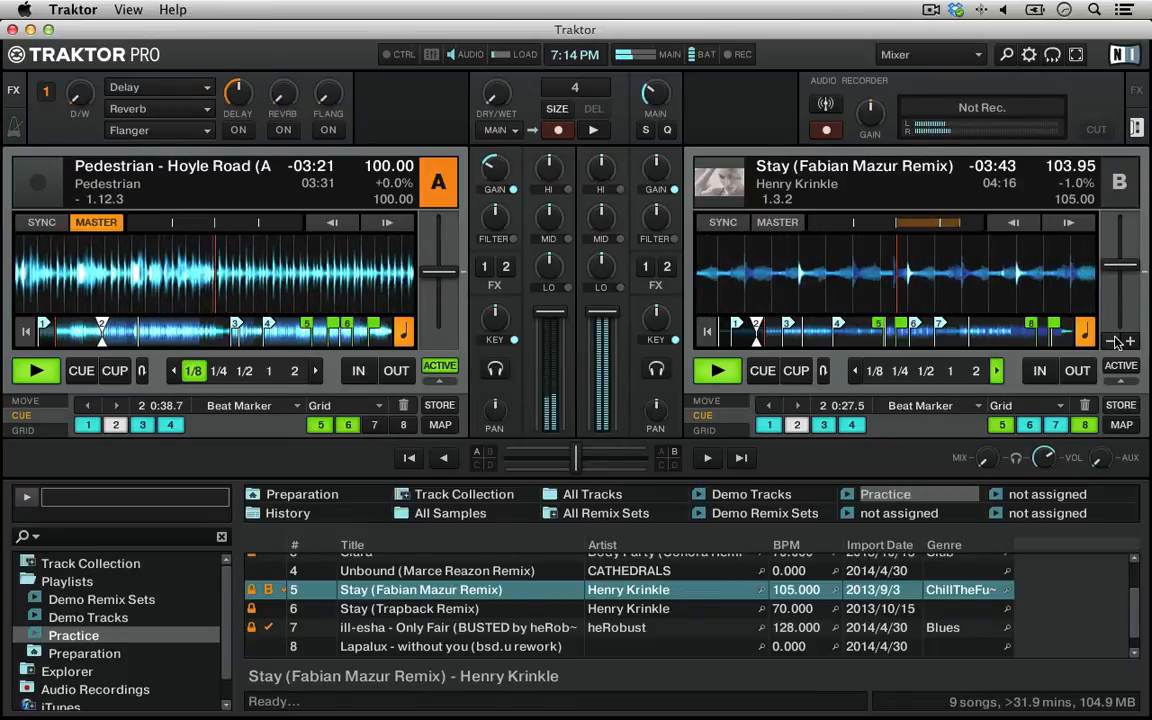
click(1114, 342)
click(1114, 342)
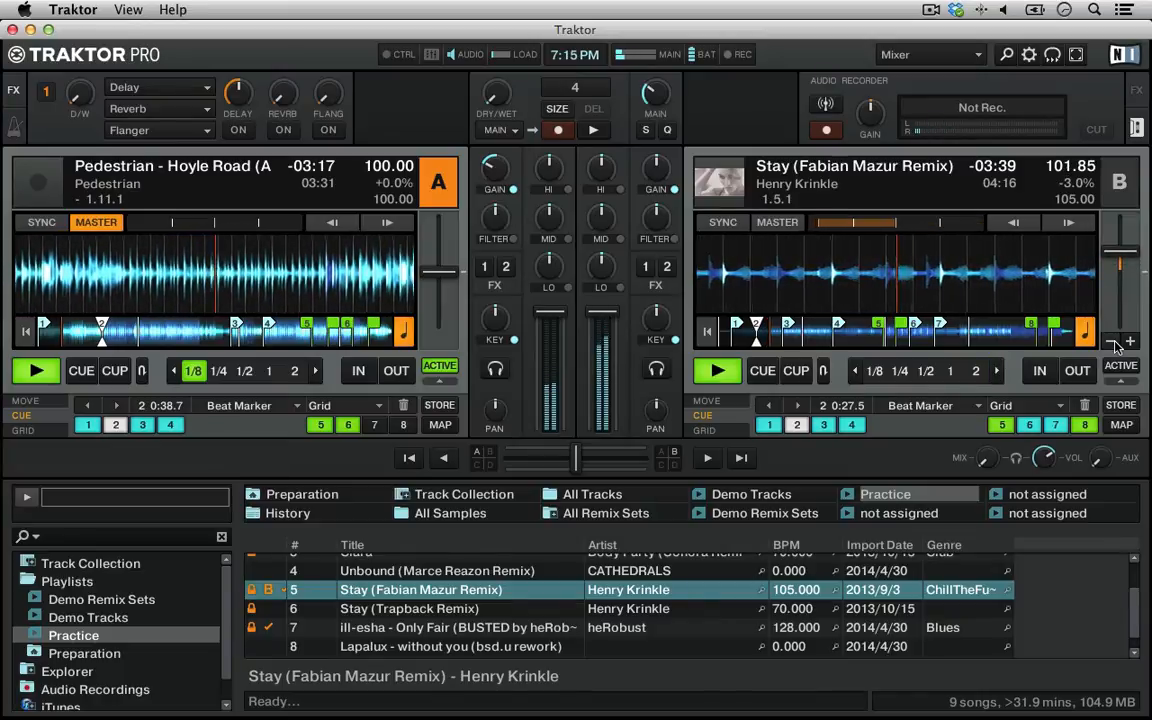
click(1114, 342)
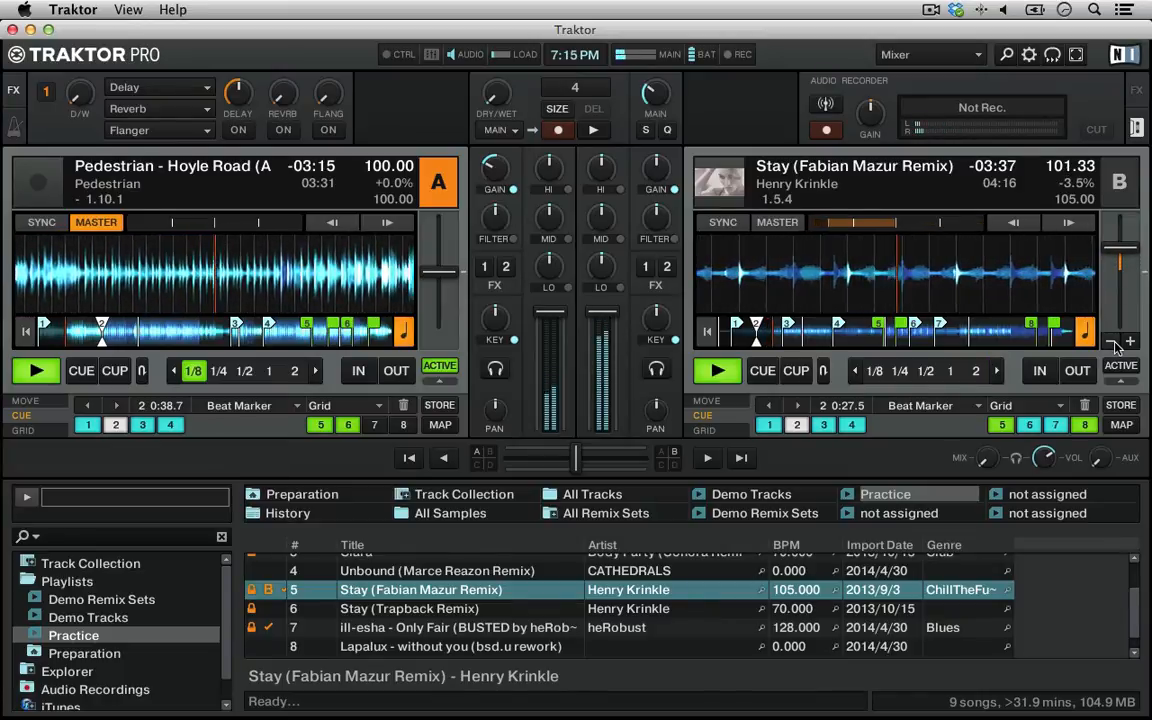
click(1114, 342)
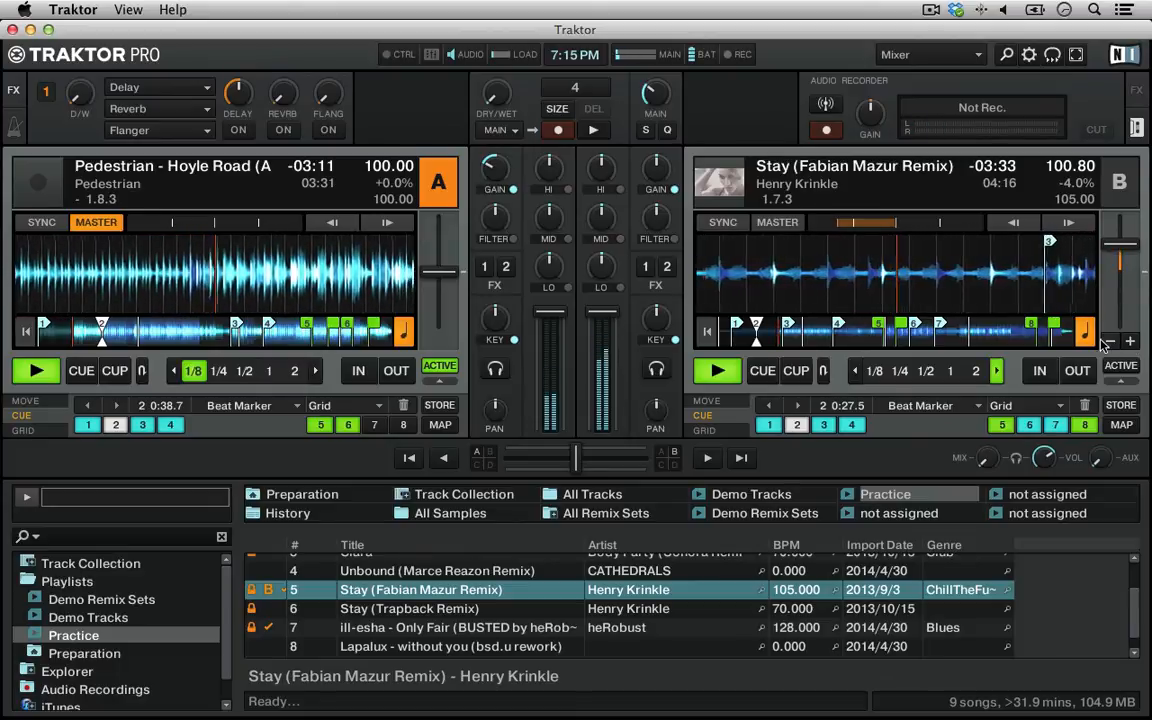
Nudge deck B forward and backward to align its beats with deck A, and stop both decks.
click(1065, 222)
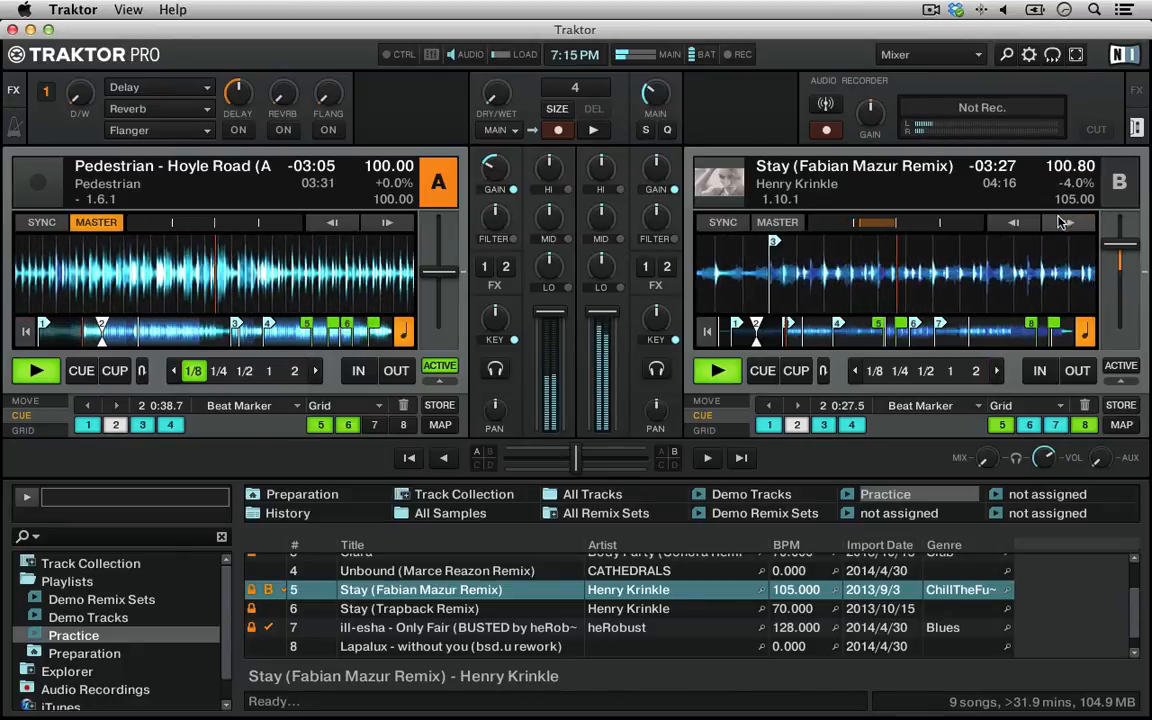
click(1065, 222)
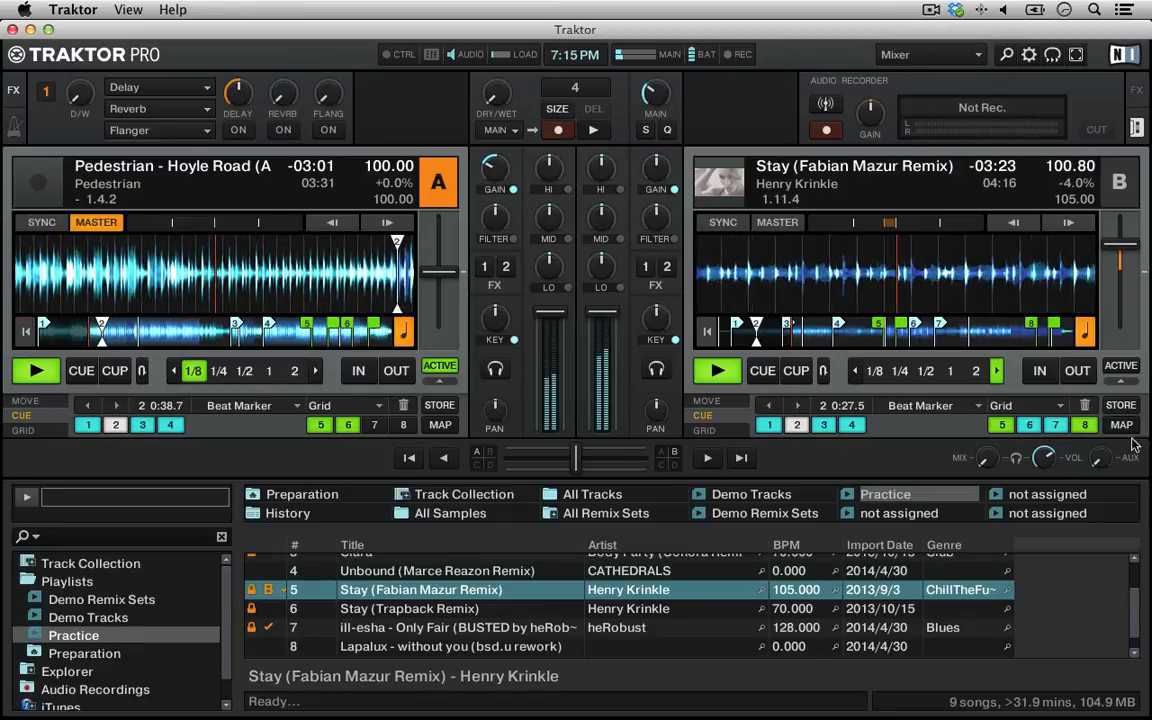
click(1069, 223)
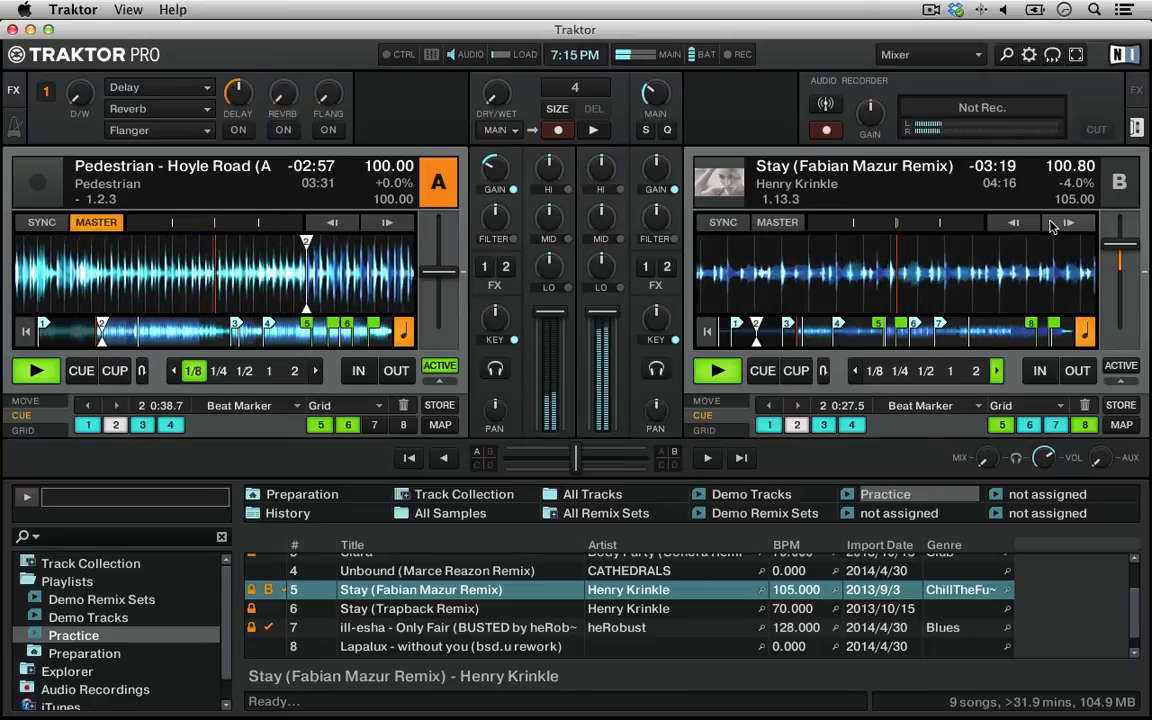
click(1033, 225)
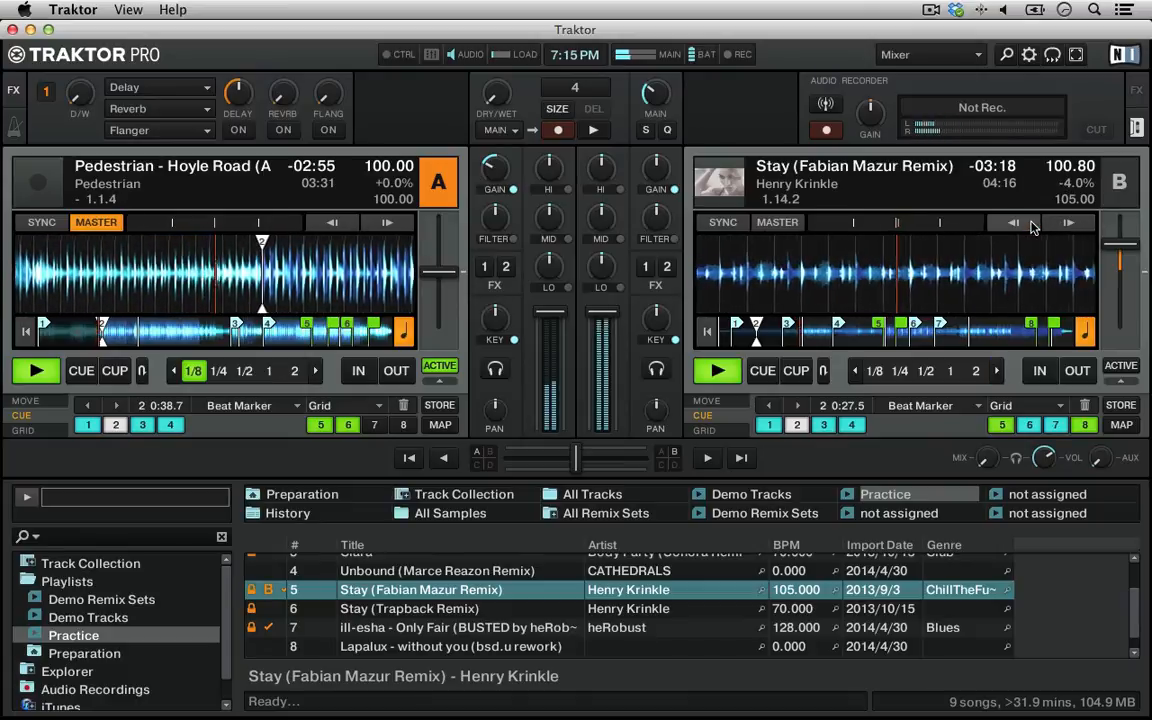
click(1033, 225)
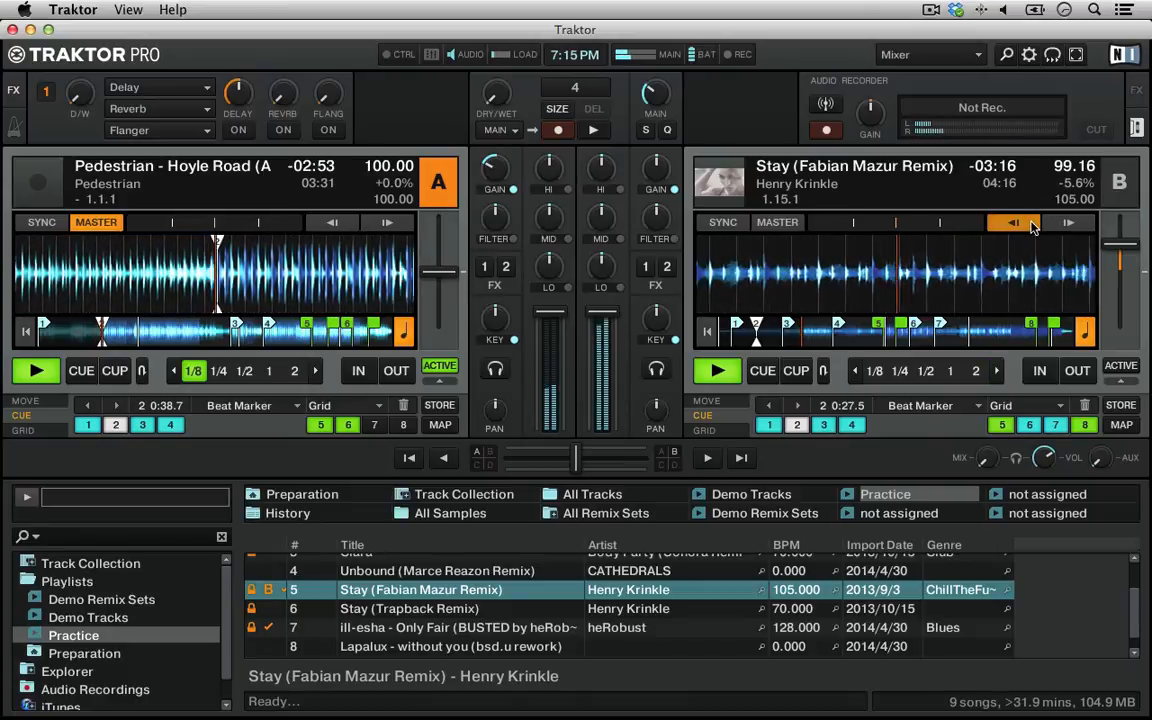
click(1033, 225)
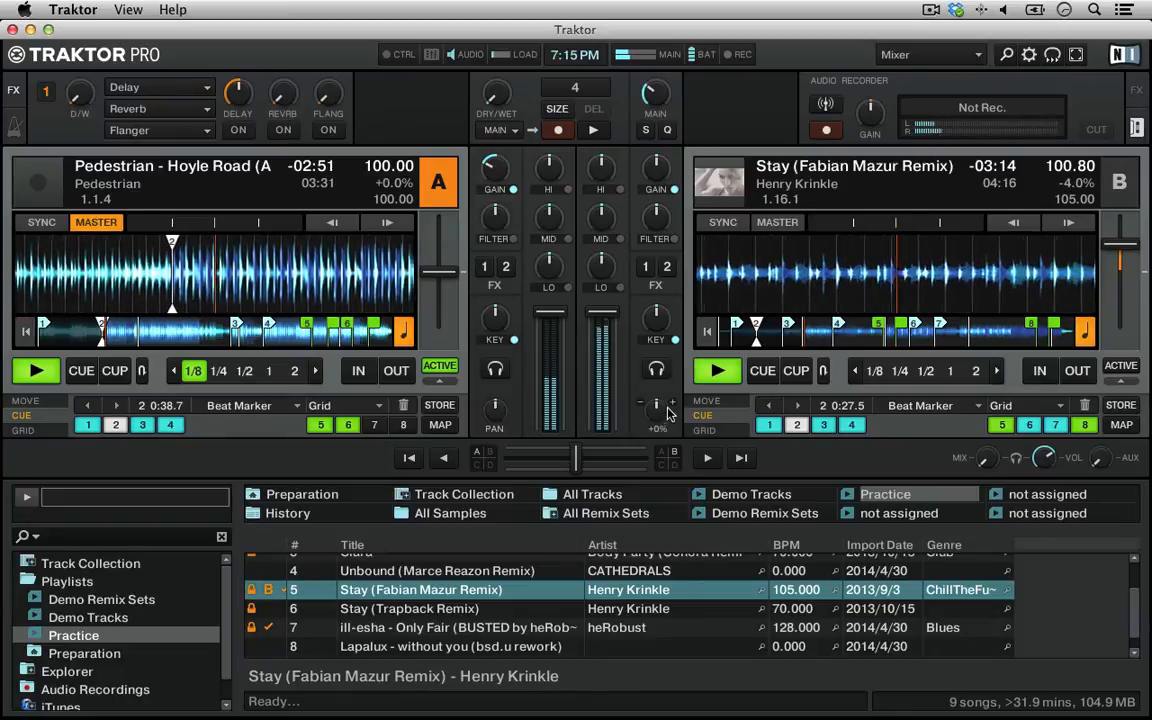
click(726, 371)
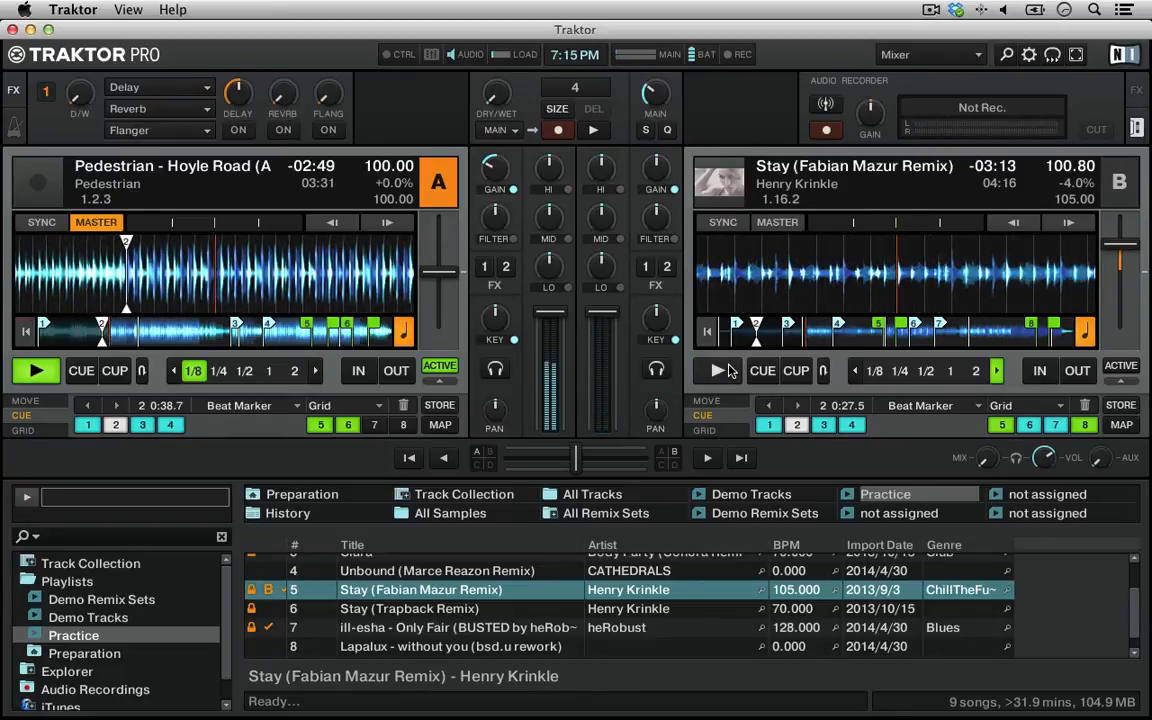
click(41, 371)
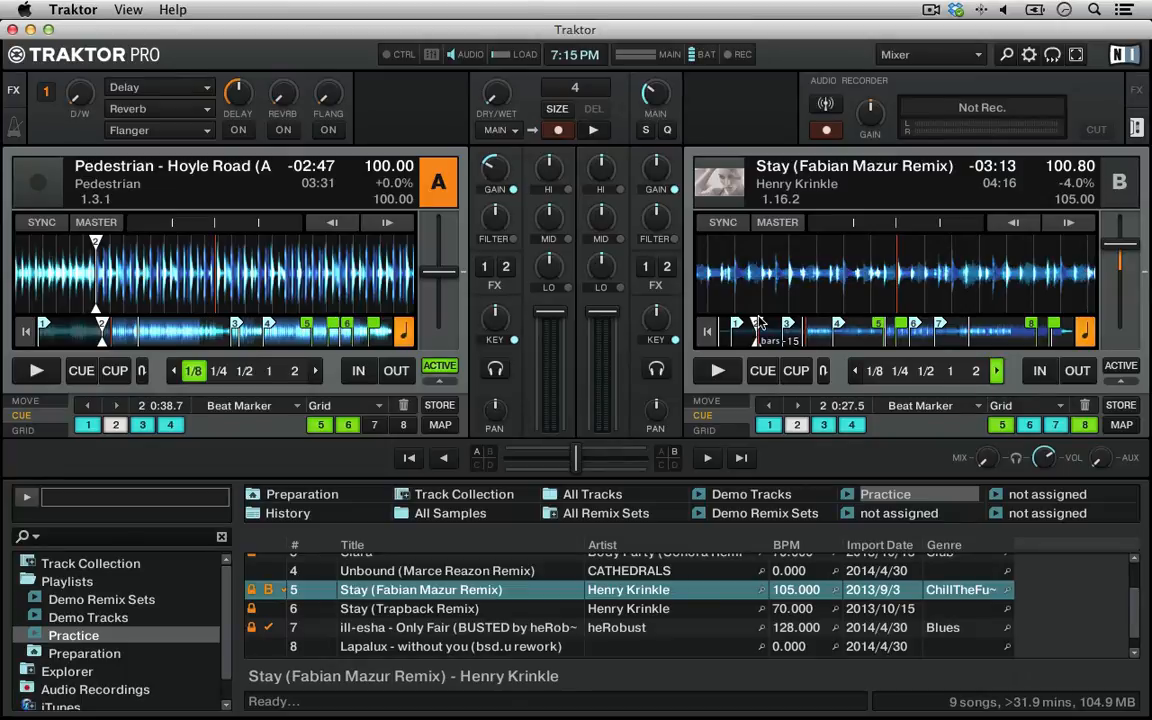
Sync deck B to deck A's tempo, play deck A from its track start, and bring in deck B from hotcue 2.
click(403, 336)
click(403, 336)
mouse_move(1101, 246)
click(26, 331)
click(40, 372)
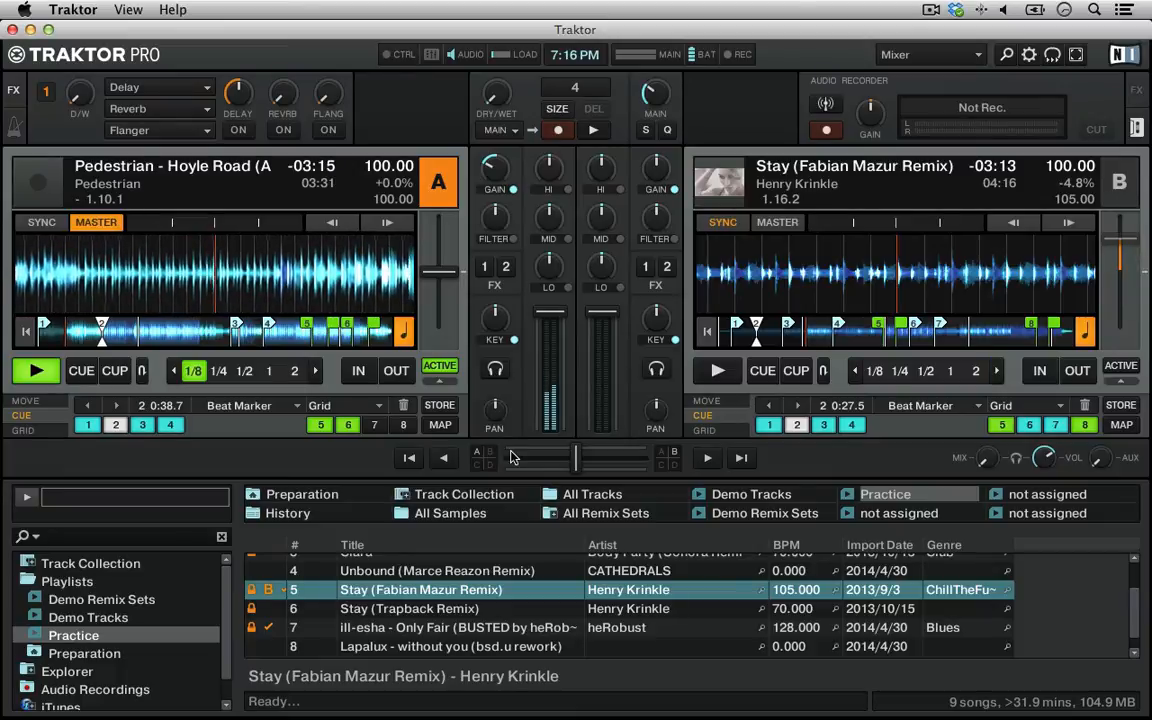
click(798, 425)
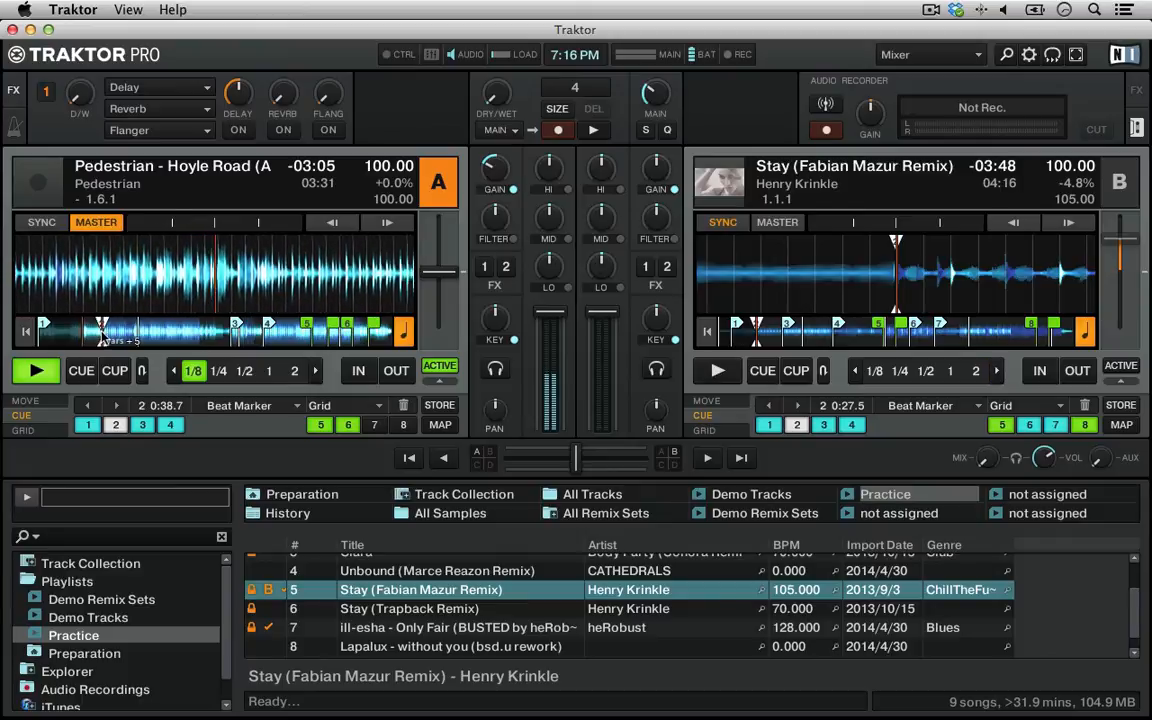
click(716, 372)
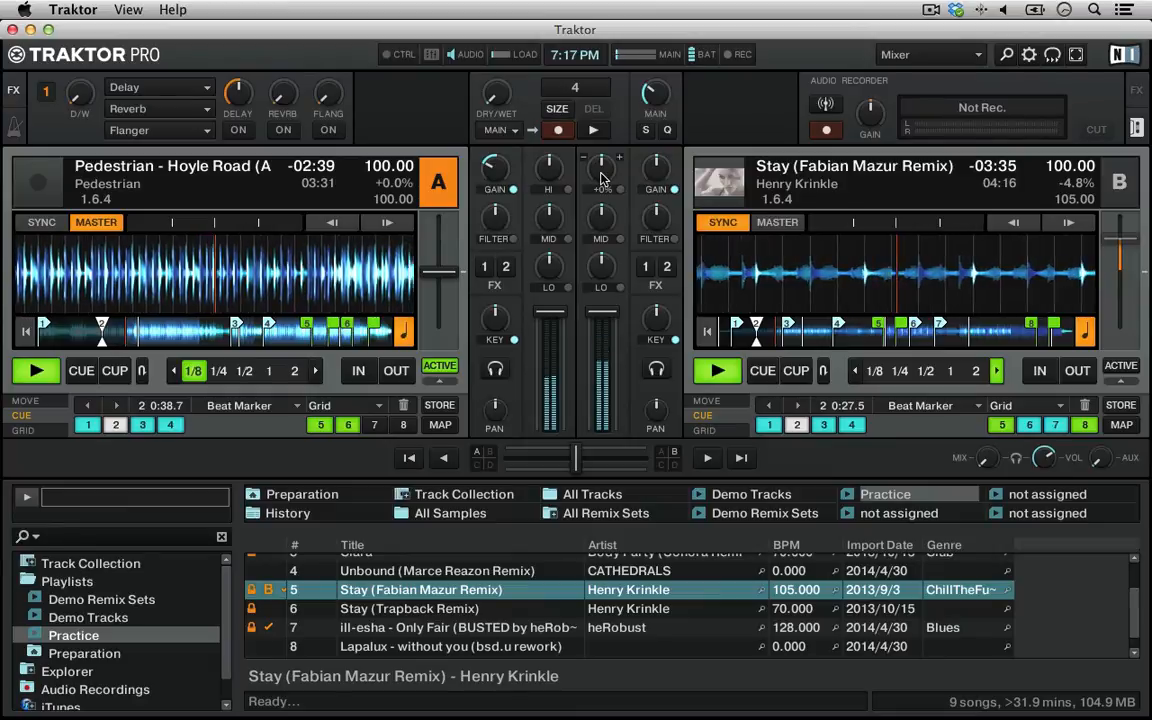
Stop both synced decks and return deck A to its track start.
key(space)
key(space)
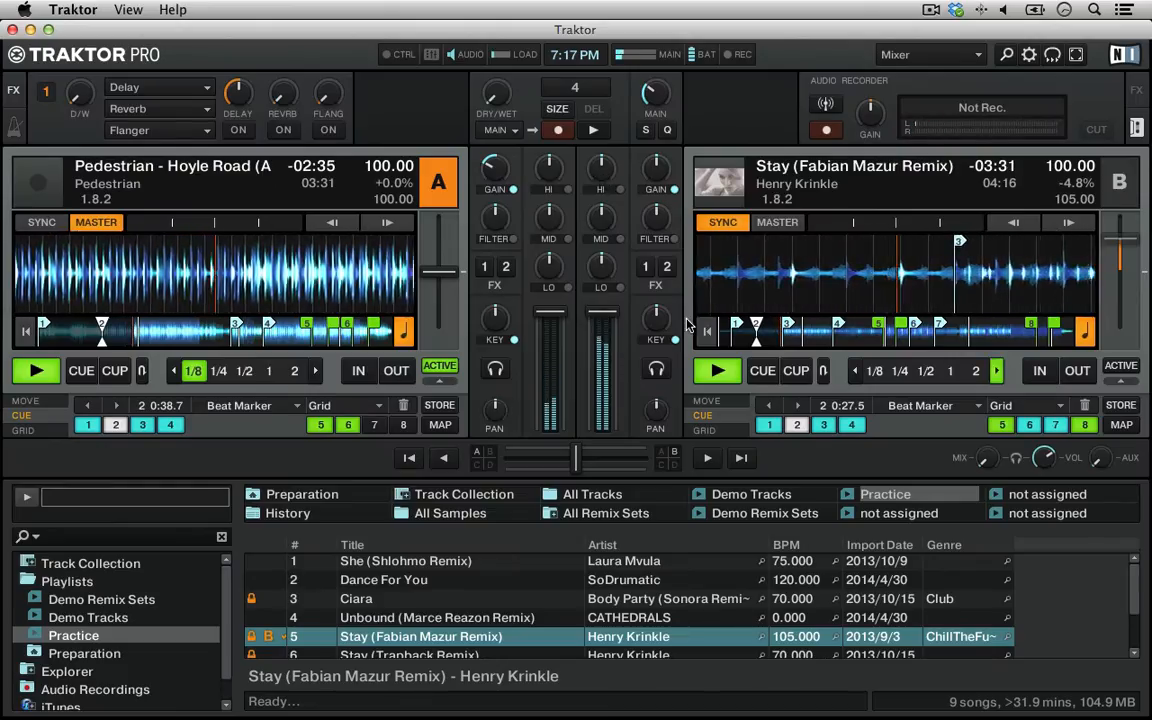
click(717, 371)
click(39, 372)
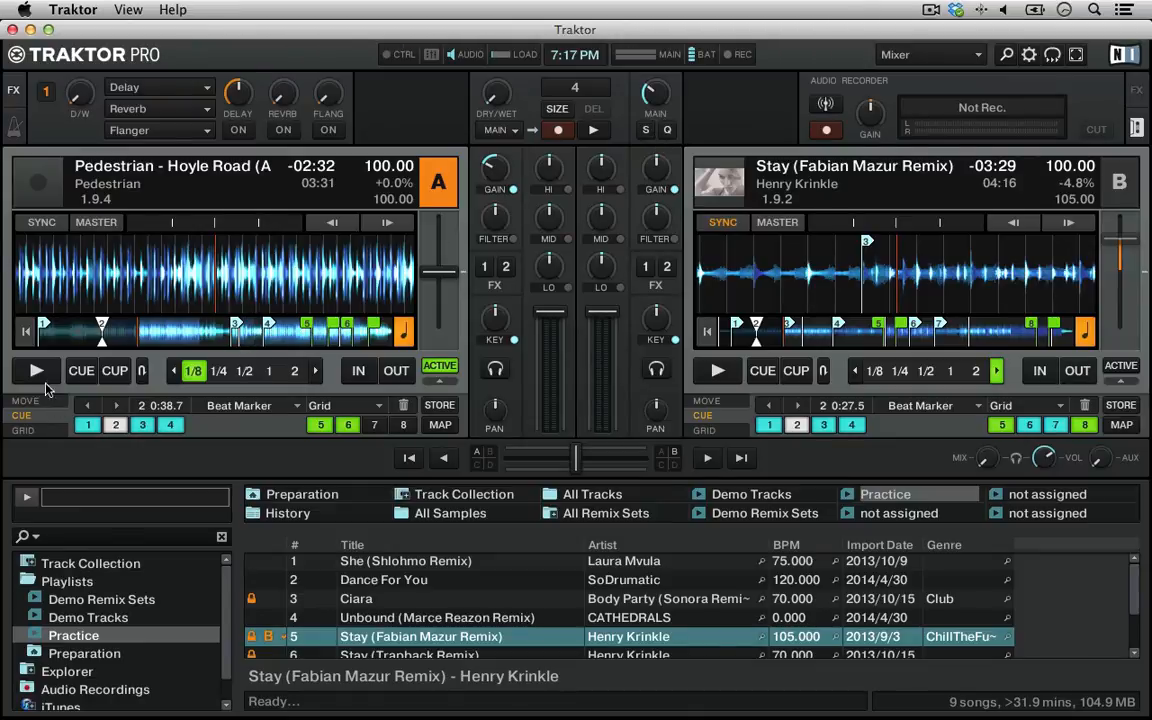
click(25, 331)
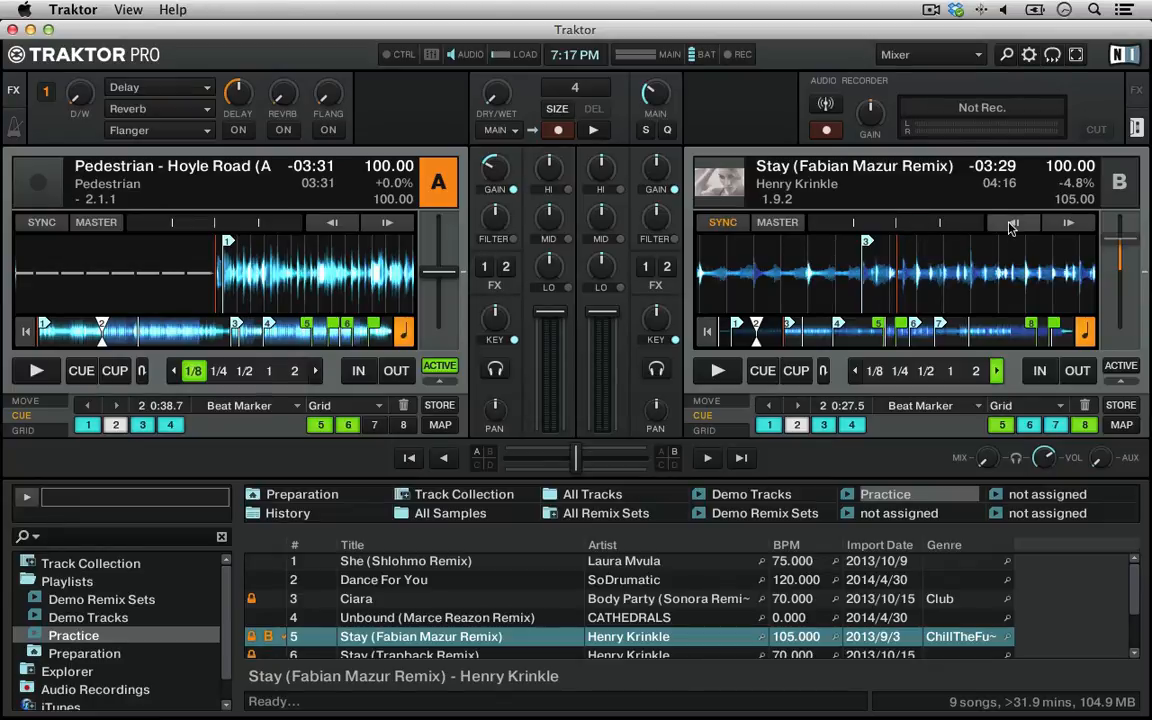
Play deck A, bring in deck B from hotcue 2, and stop deck B with its sync turned off.
click(33, 372)
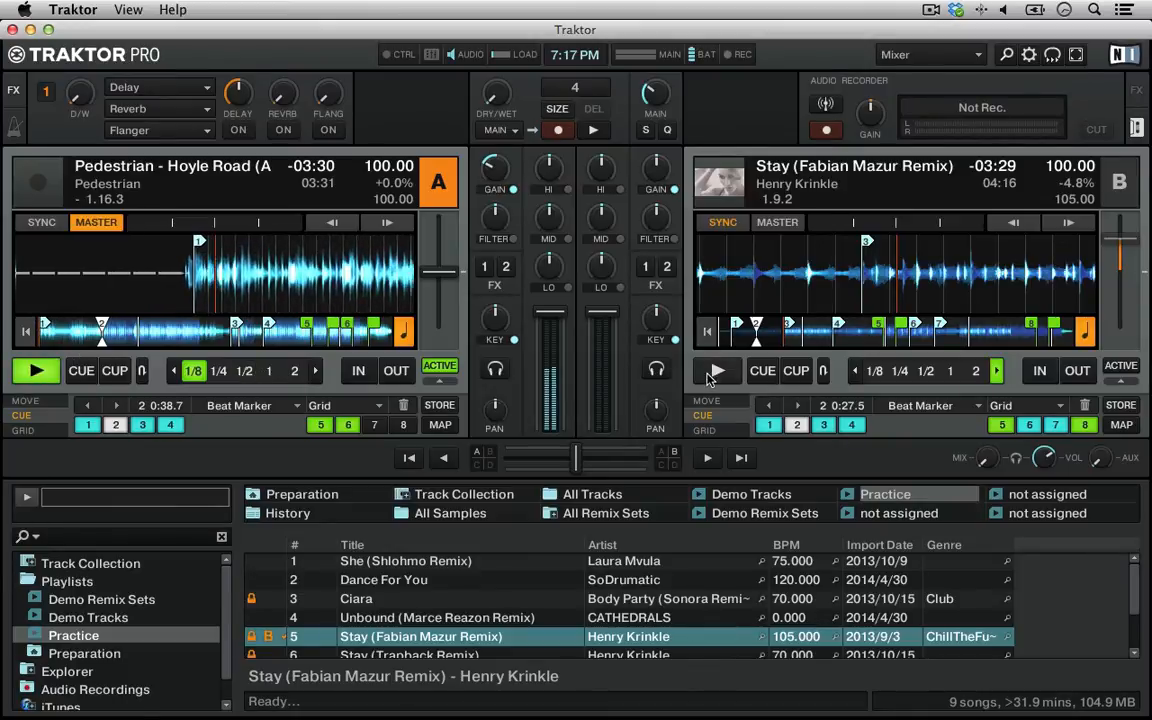
click(796, 425)
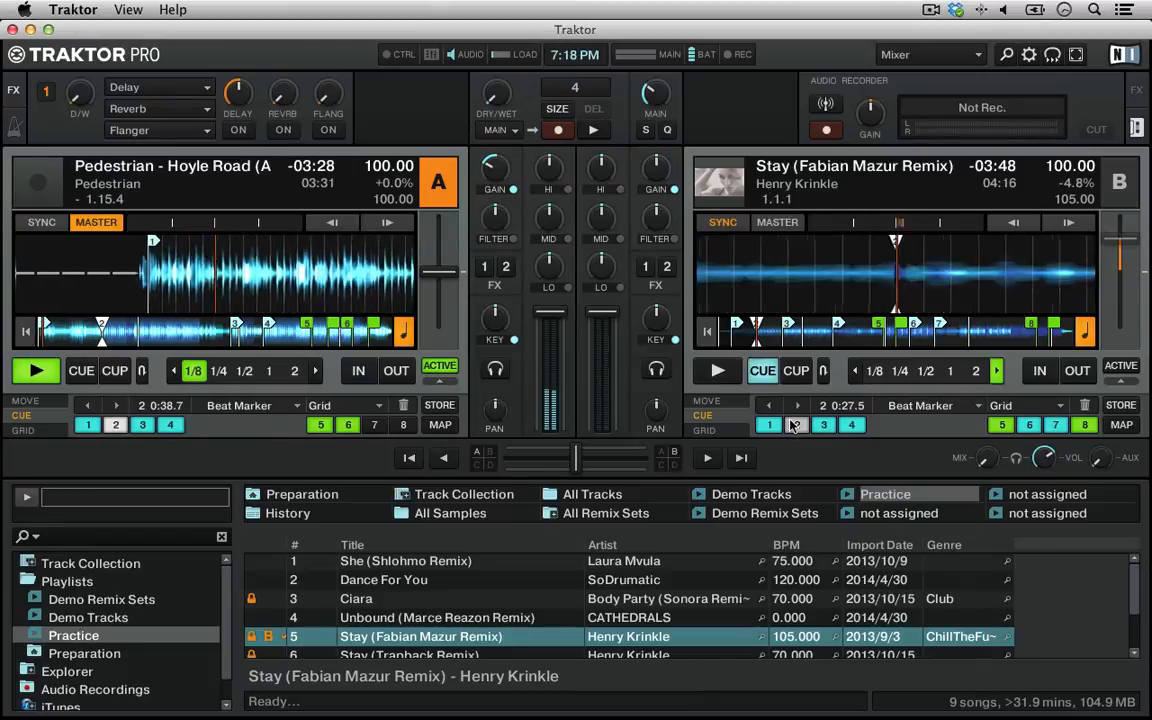
click(717, 374)
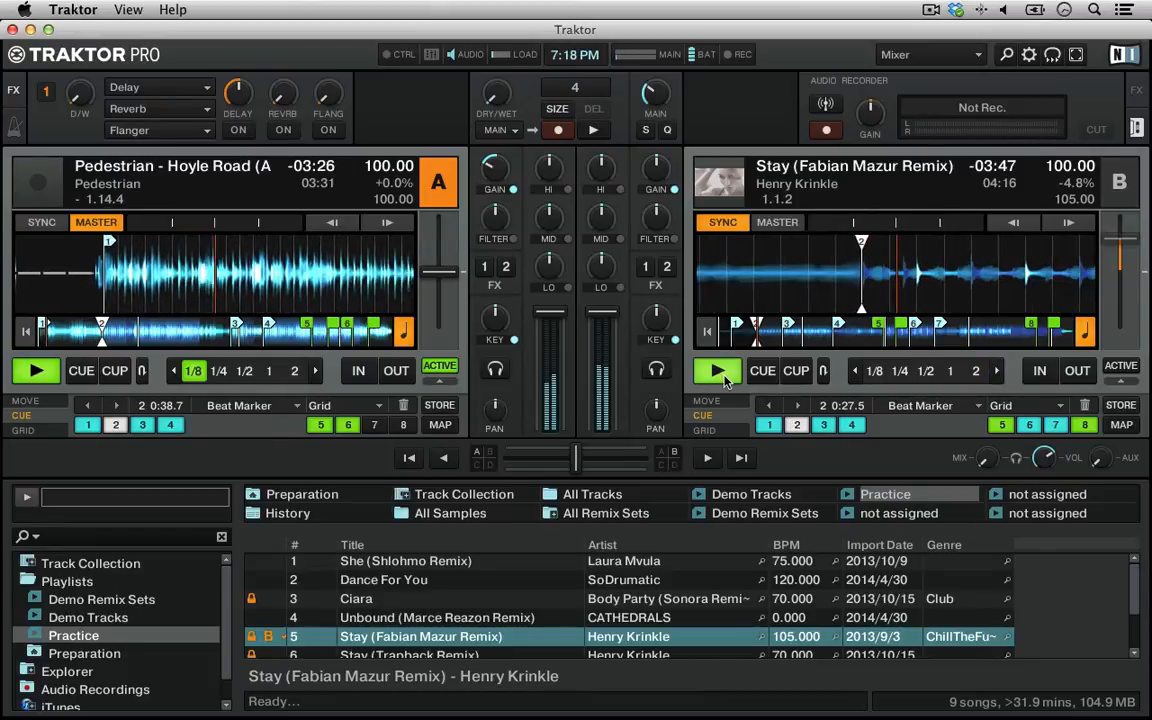
click(722, 376)
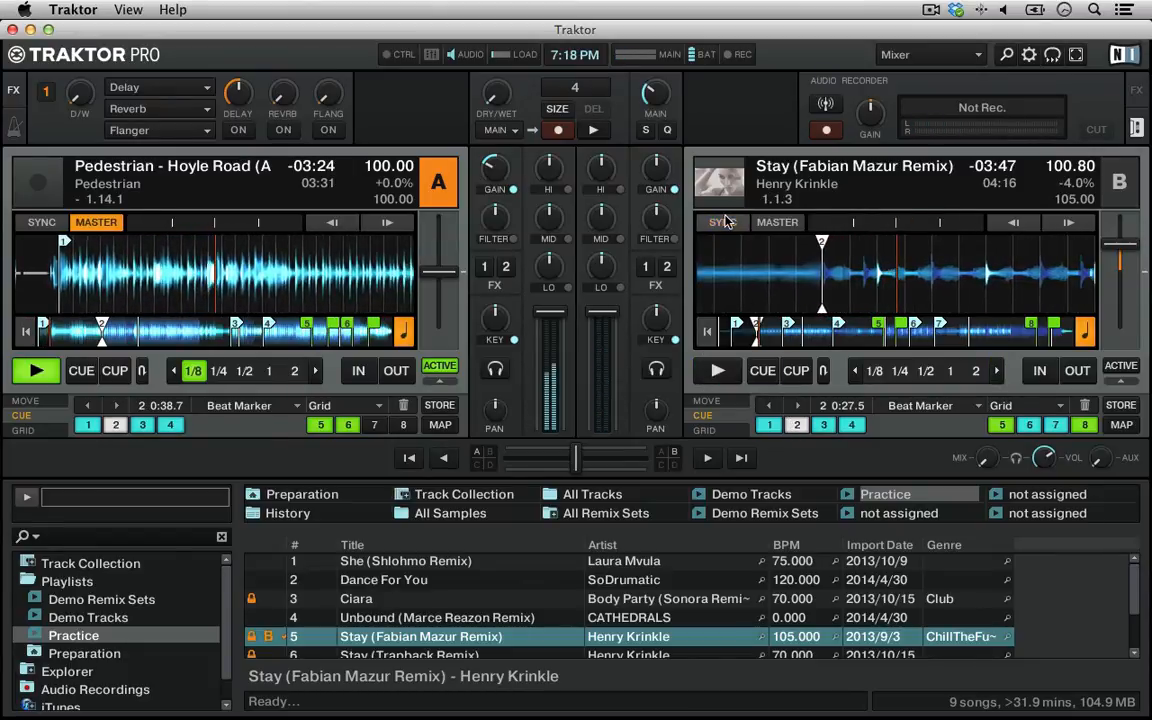
Reset deck B's tempo to 105.00 BPM and restore the deck layout that shows the full track header.
double_click(1080, 166)
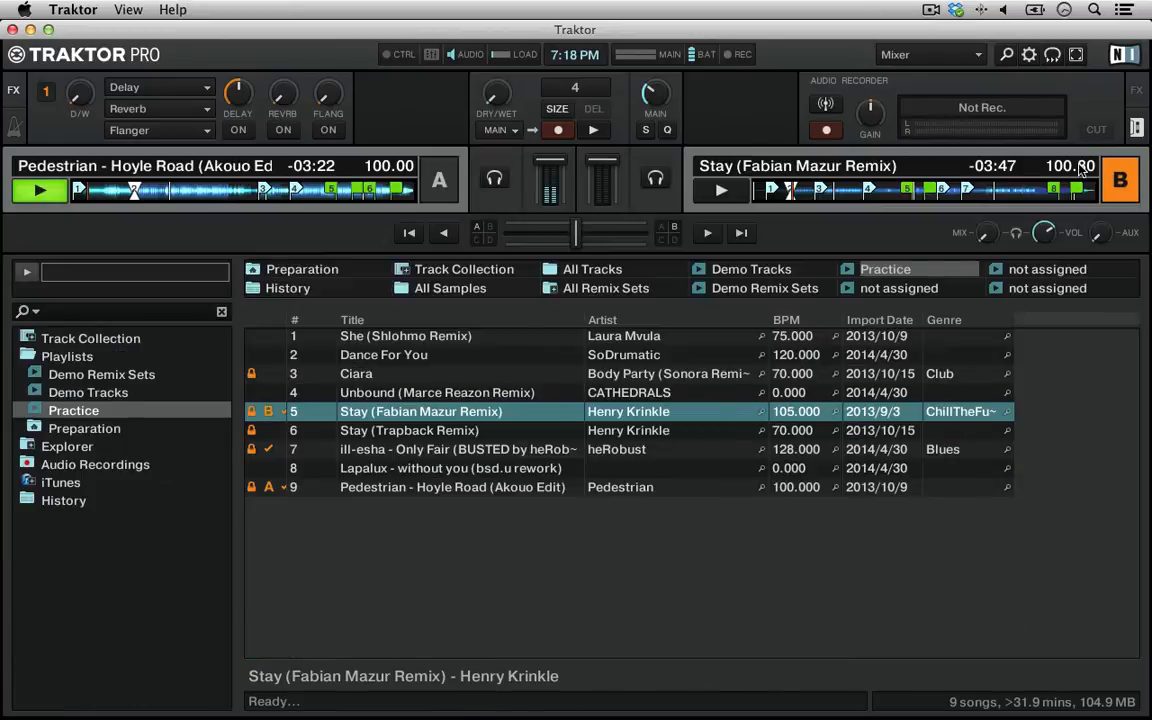
double_click(1080, 165)
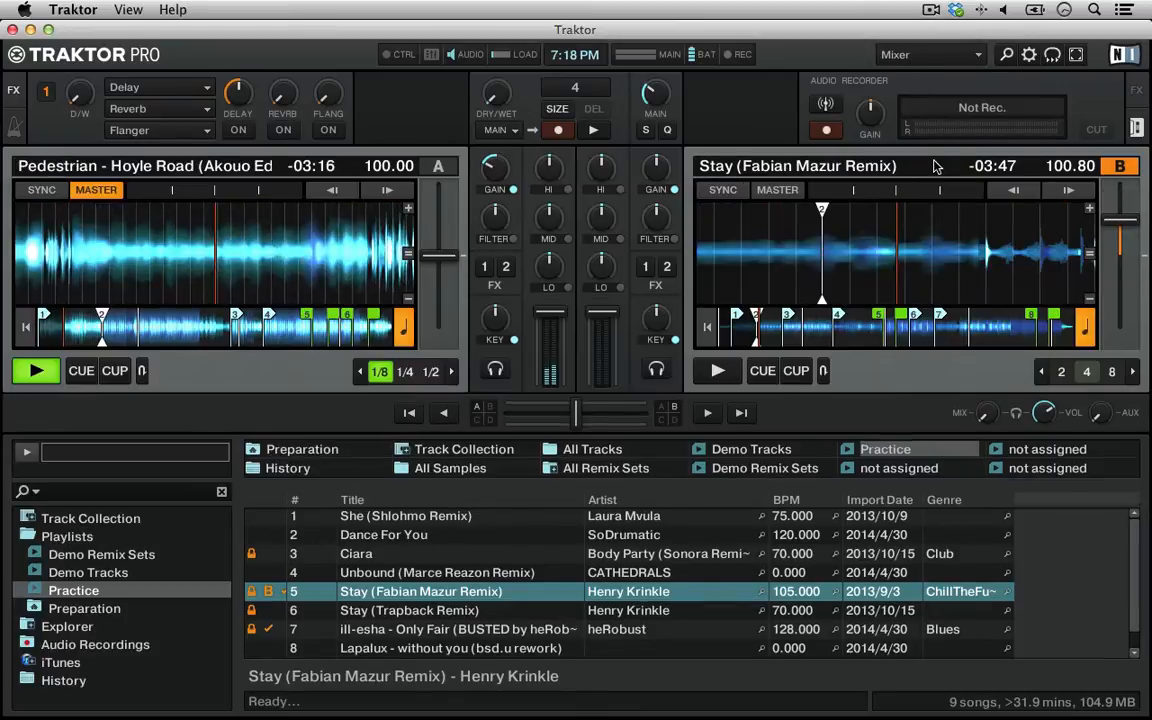
double_click(845, 163)
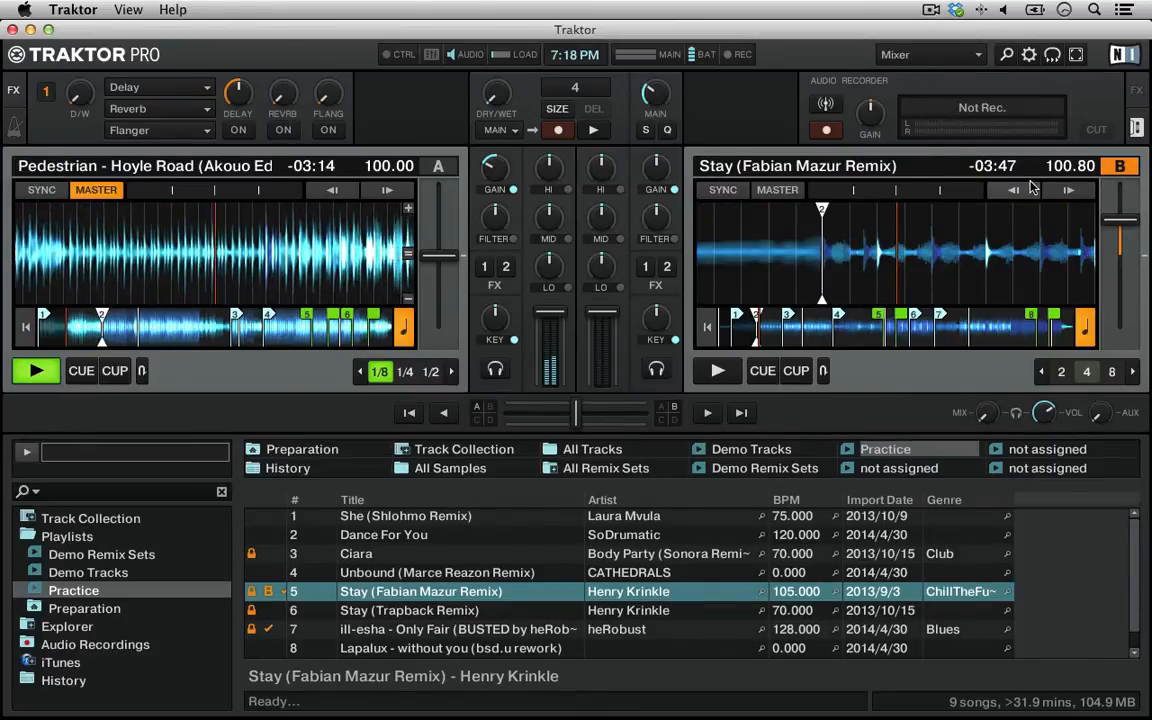
click(900, 54)
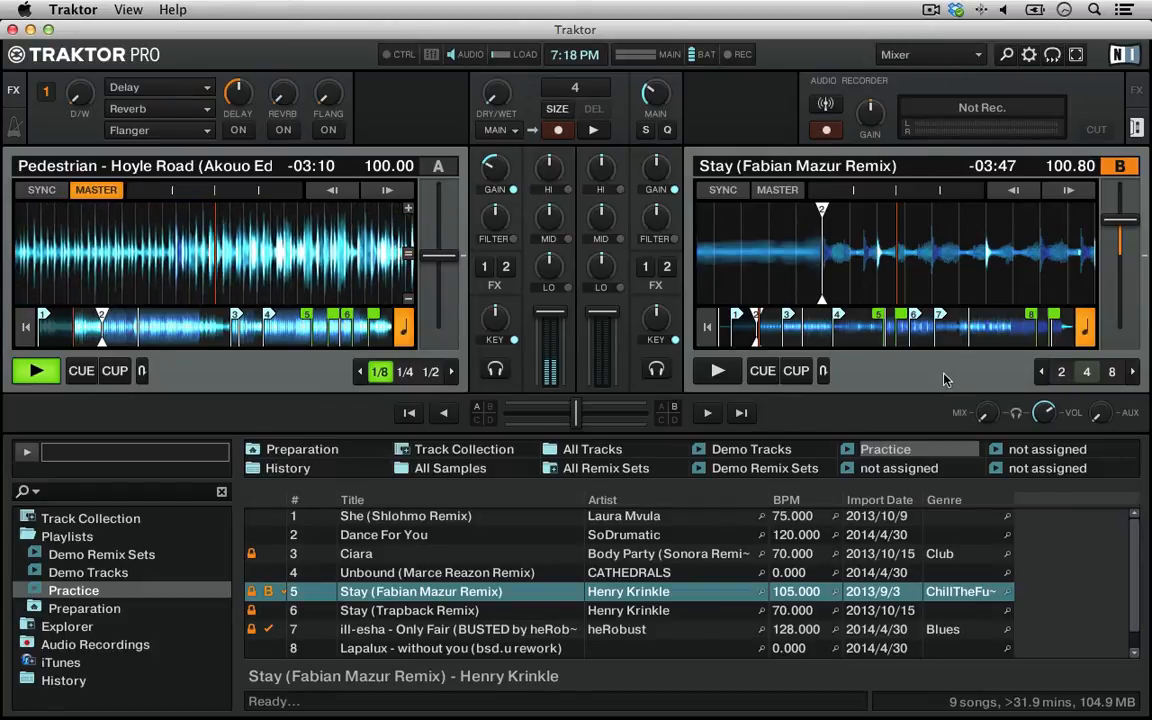
double_click(1120, 304)
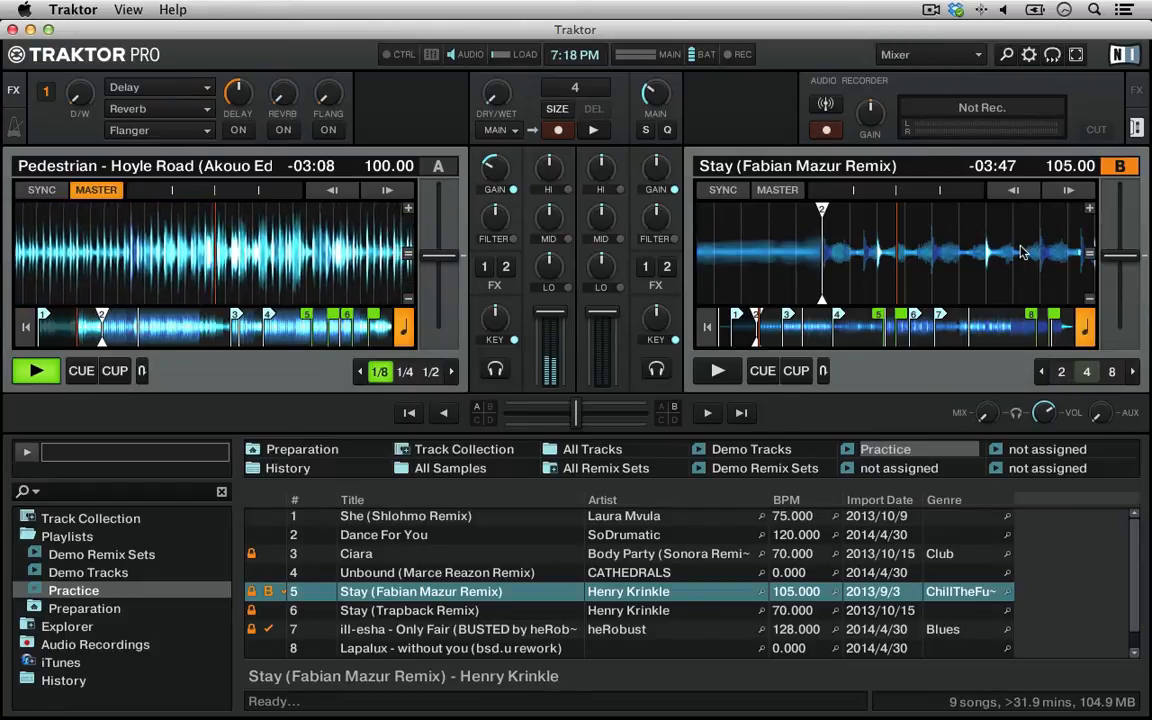
double_click(932, 169)
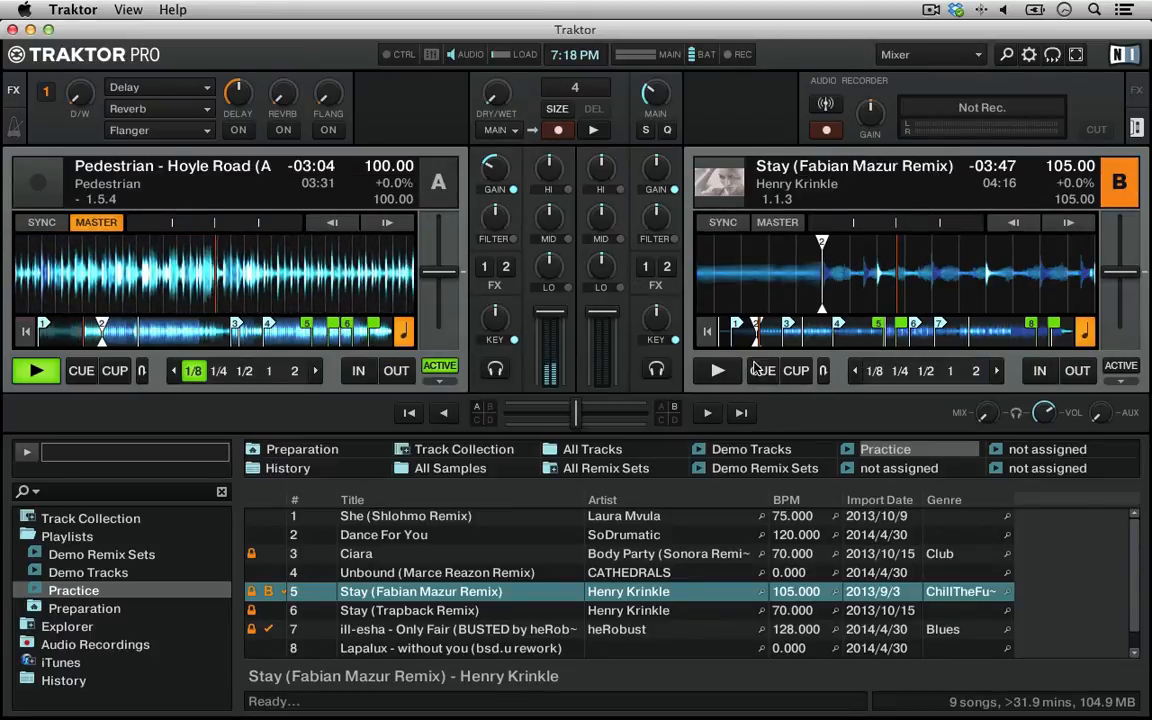
Switch the decks to the compact waveform layout and lower deck B's tempo to about 99.96 BPM.
double_click(1070, 169)
double_click(1070, 169)
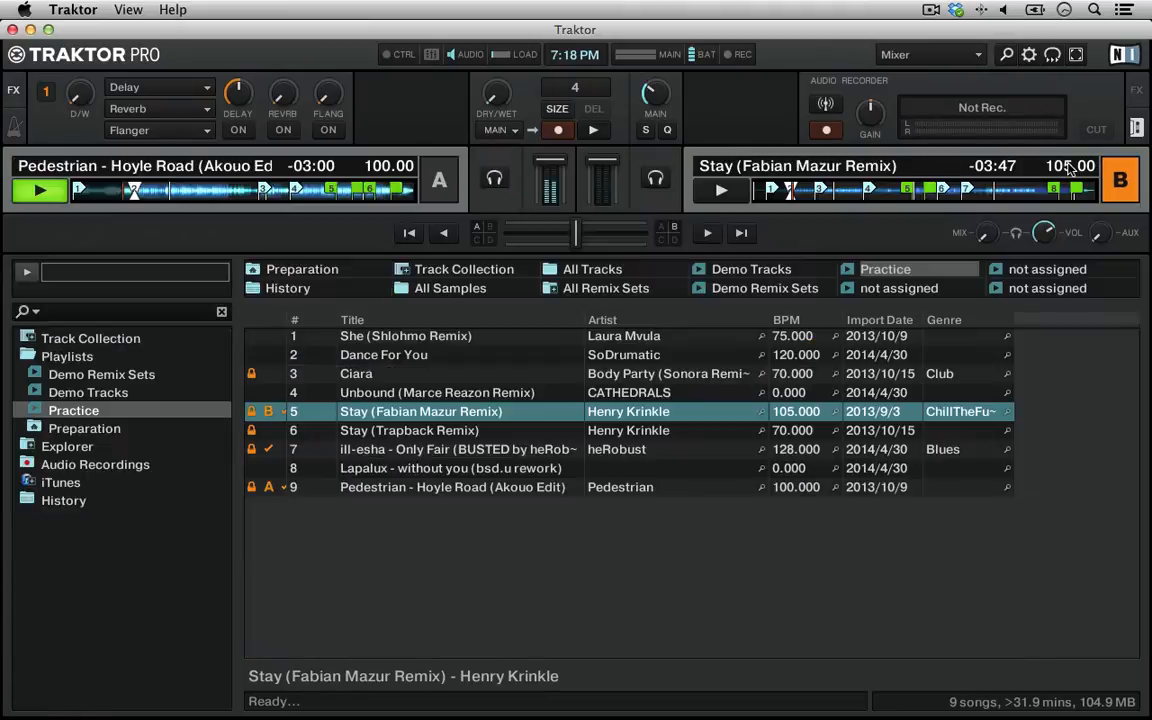
double_click(1069, 168)
double_click(1070, 169)
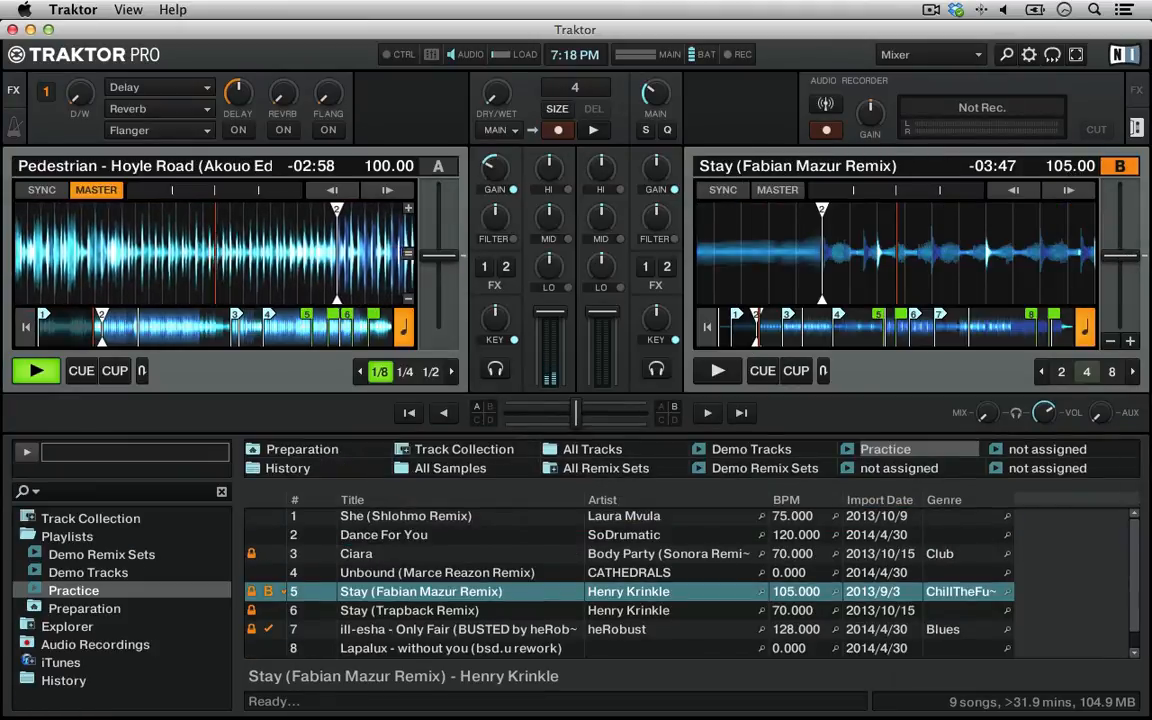
drag(1120, 255, 1120, 213)
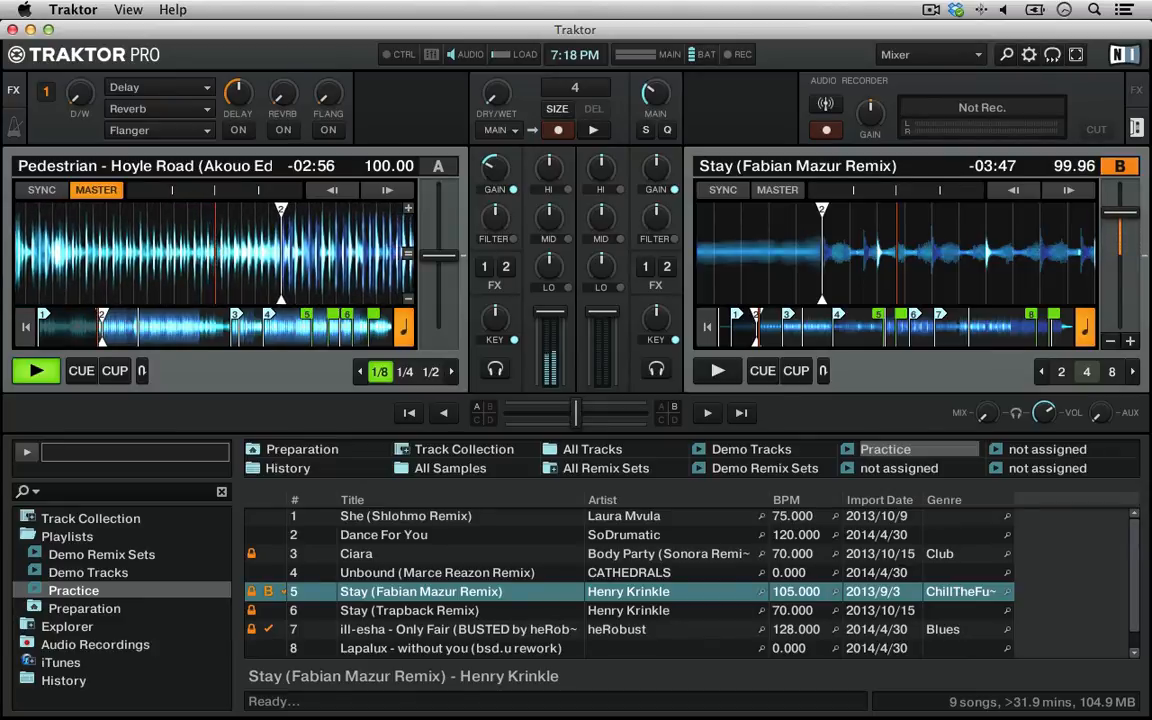
Fine-tune deck B's tempo to 100.00 BPM using the Fine and Min step sensitivities.
right_click(1130, 342)
click(1130, 360)
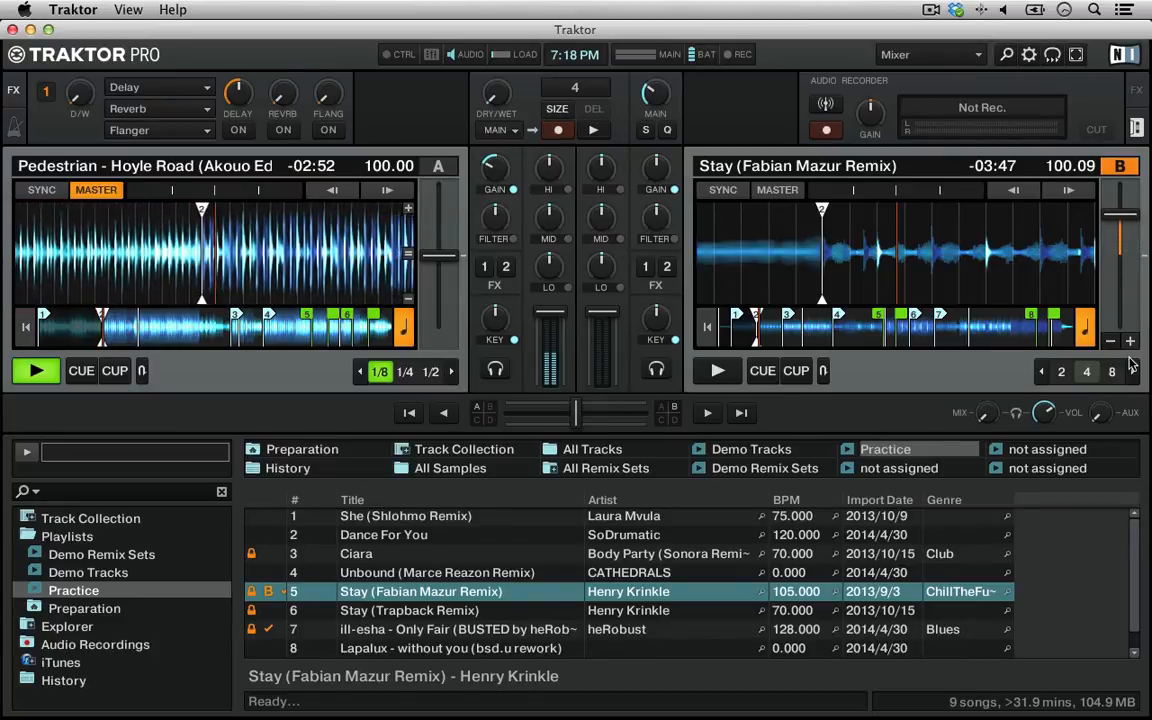
double_click(1129, 344)
right_click(1130, 343)
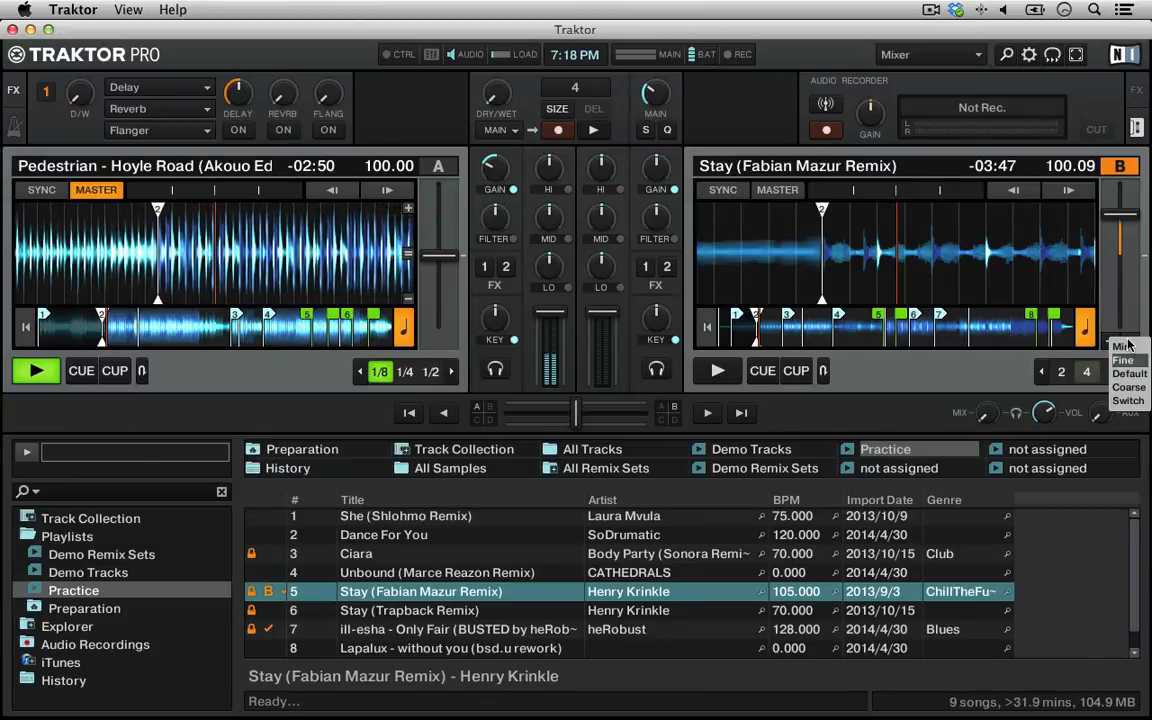
click(1118, 344)
click(1112, 343)
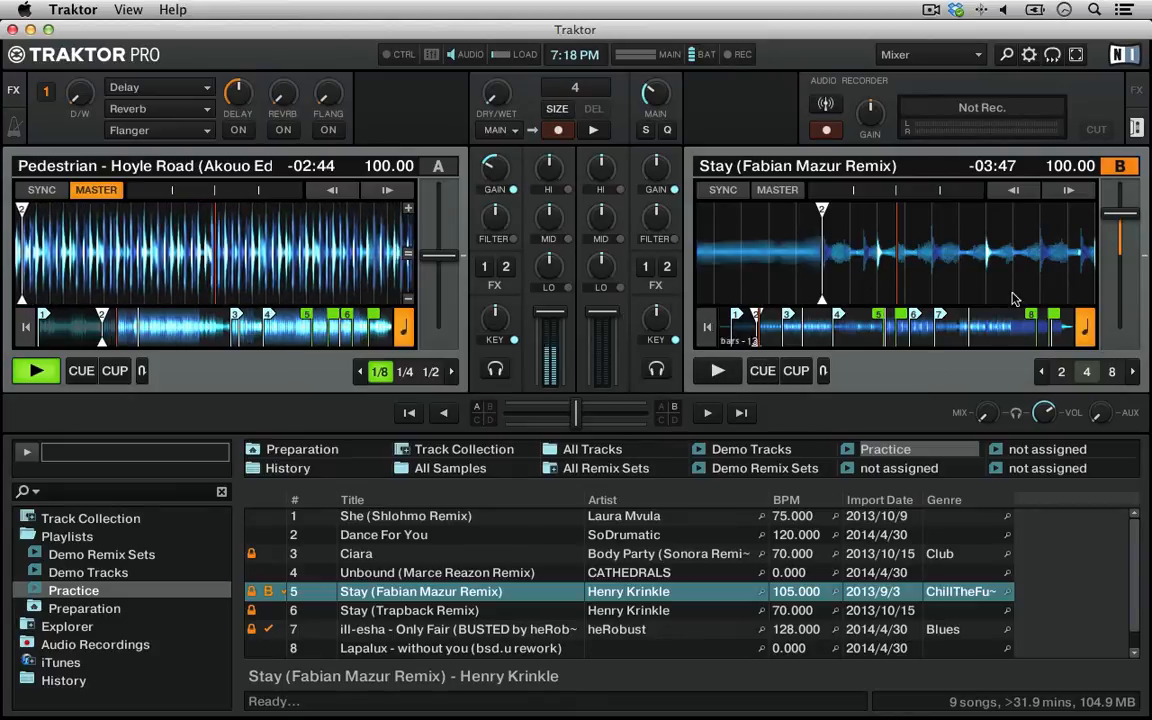
Restore the full deck view with hotcue controls and start deck B from hotcue 2 while deck A plays.
double_click(922, 172)
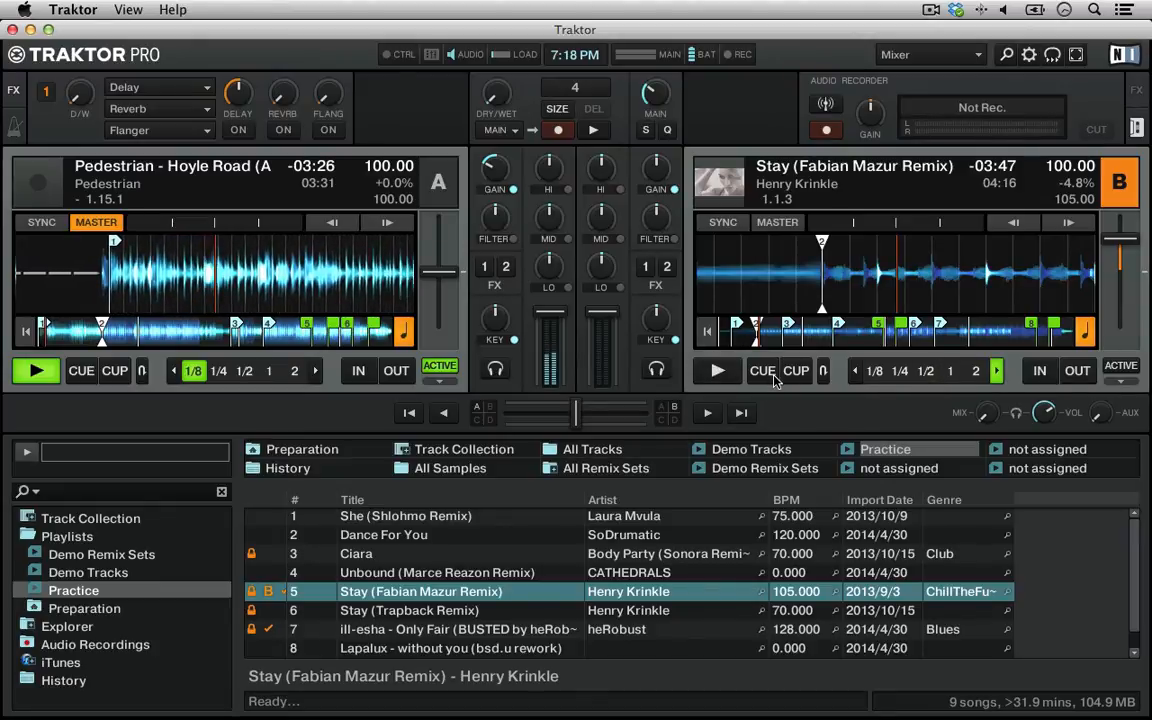
click(1120, 382)
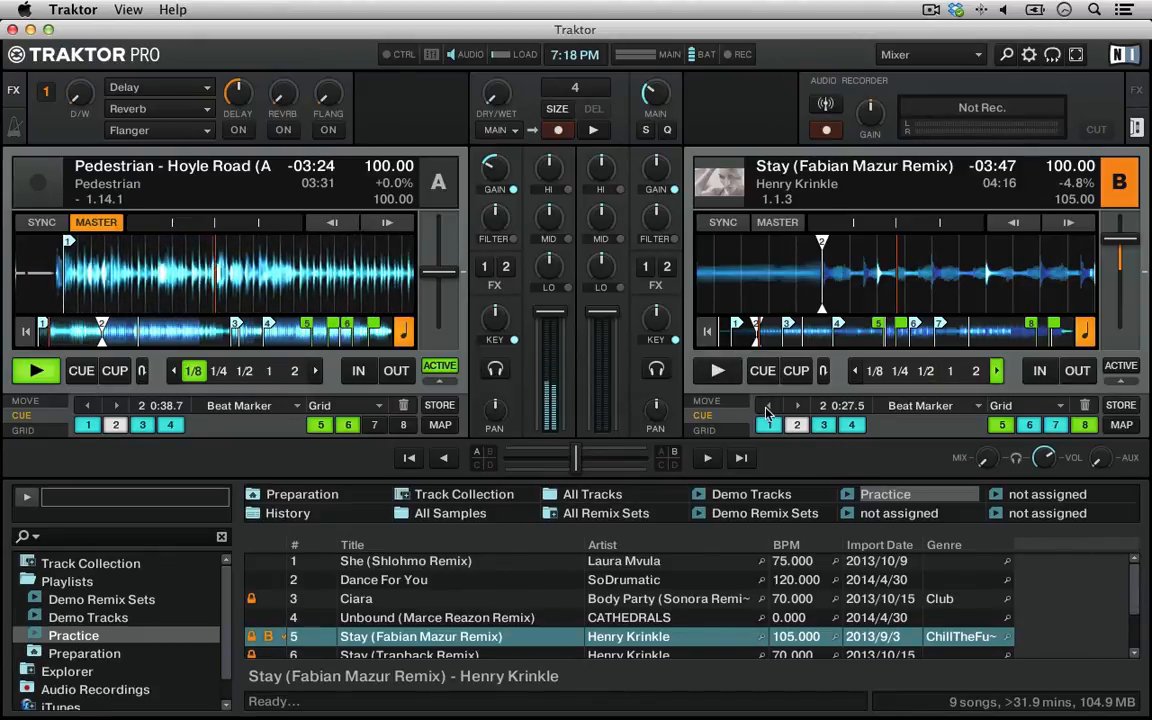
click(797, 426)
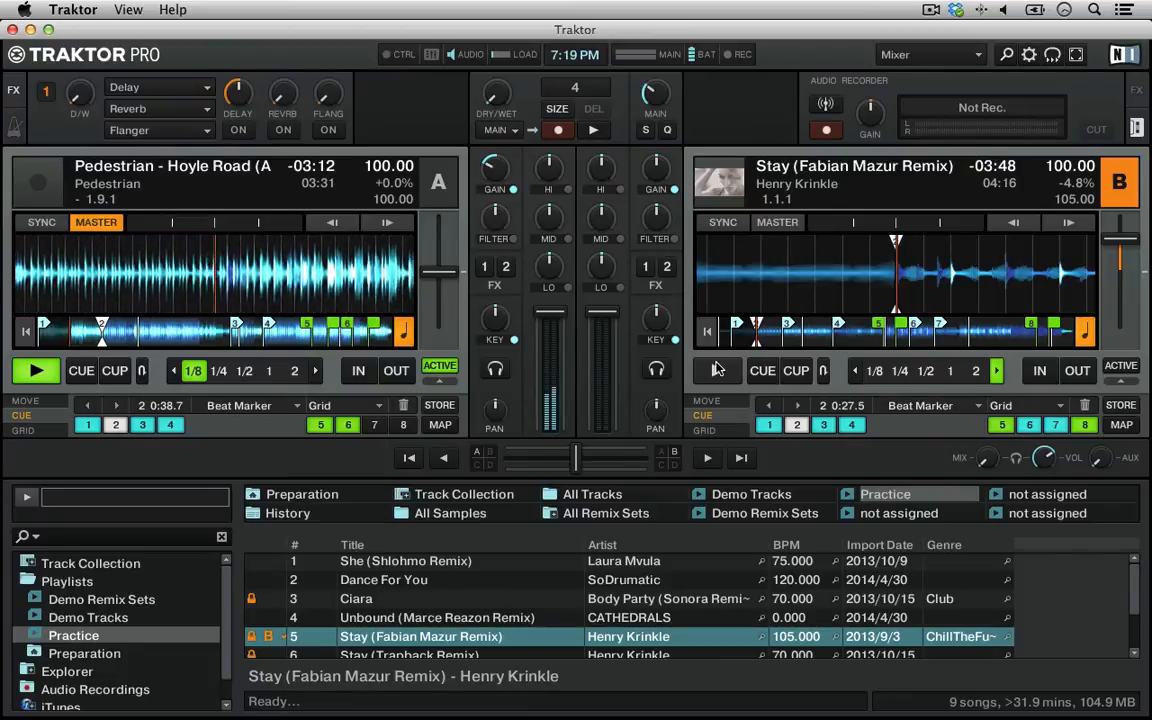
click(714, 370)
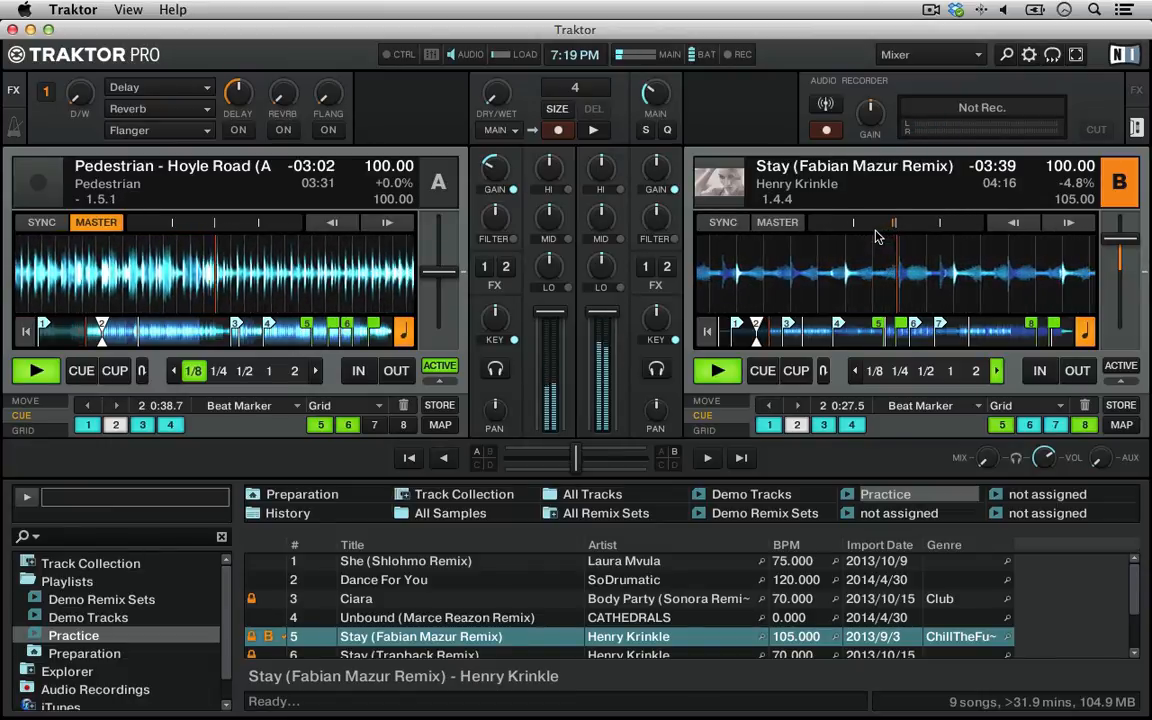
Nudge deck B backward and forward until its phase meter is centred against deck A.
click(1013, 222)
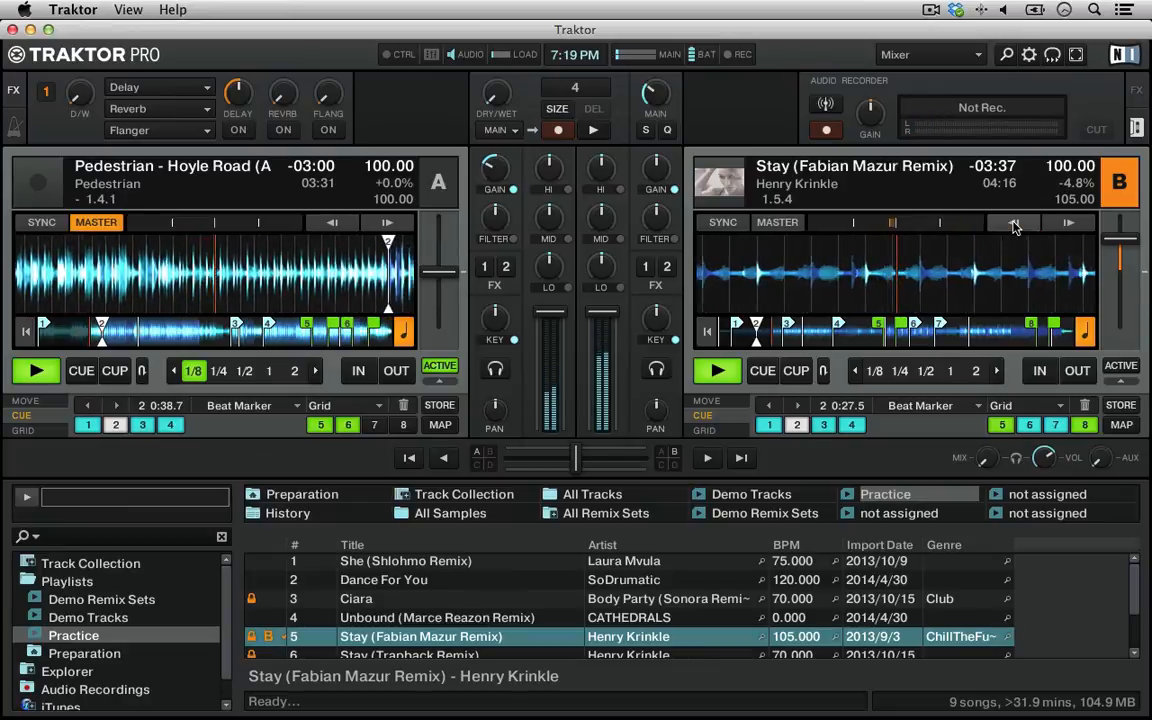
click(1013, 223)
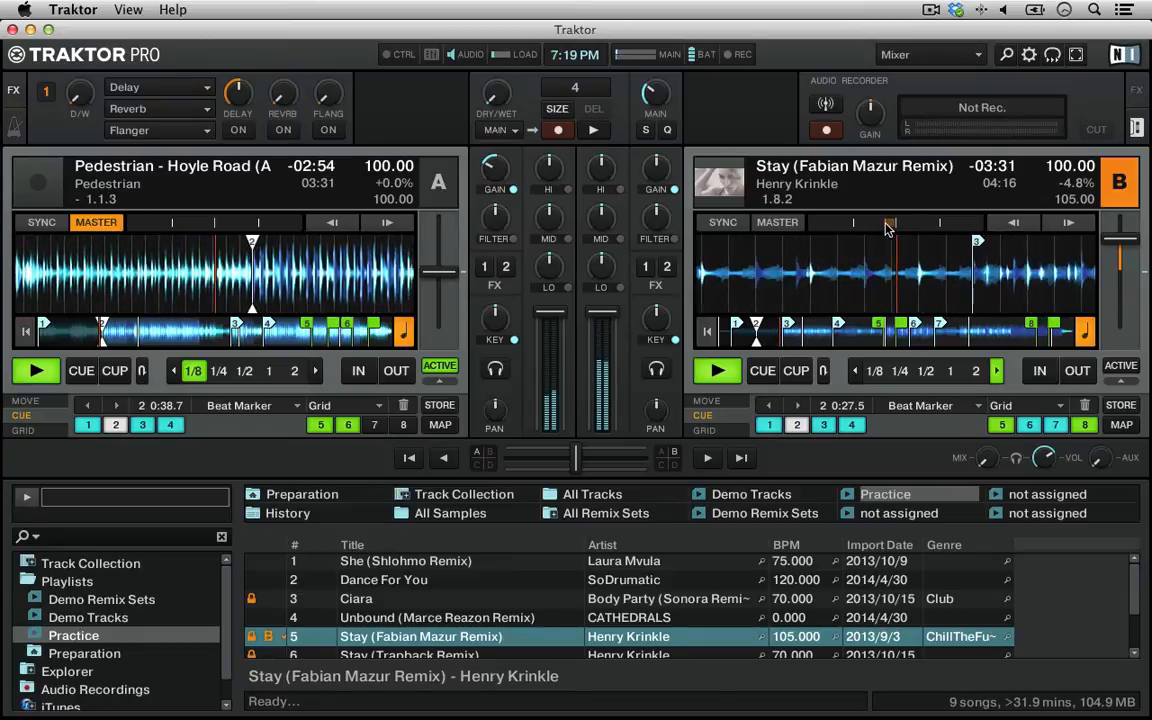
click(1073, 222)
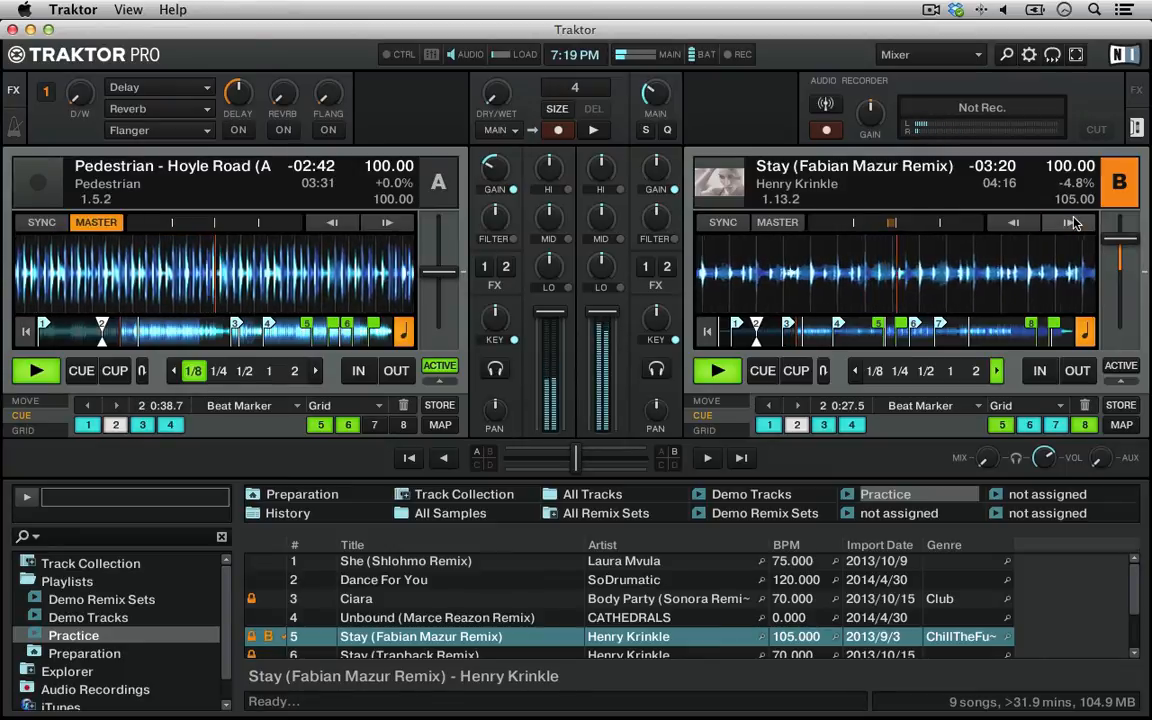
click(1073, 222)
click(1073, 222)
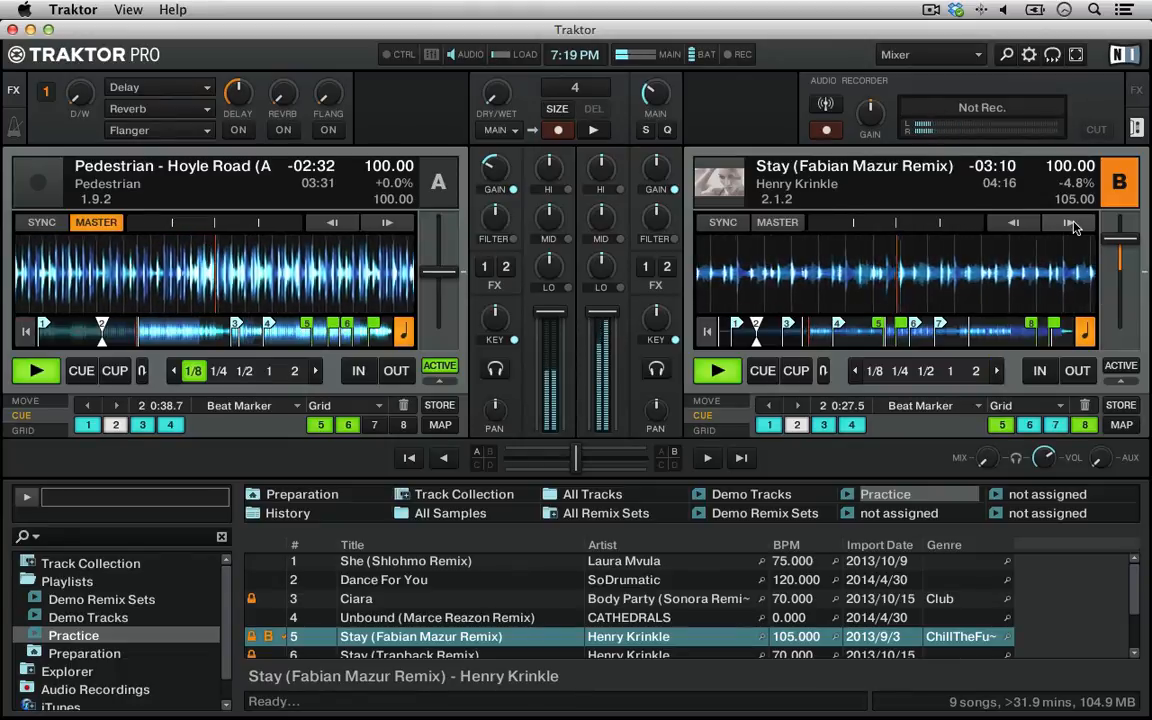
Stop both decks and turn on the snap and quantize modes.
click(731, 371)
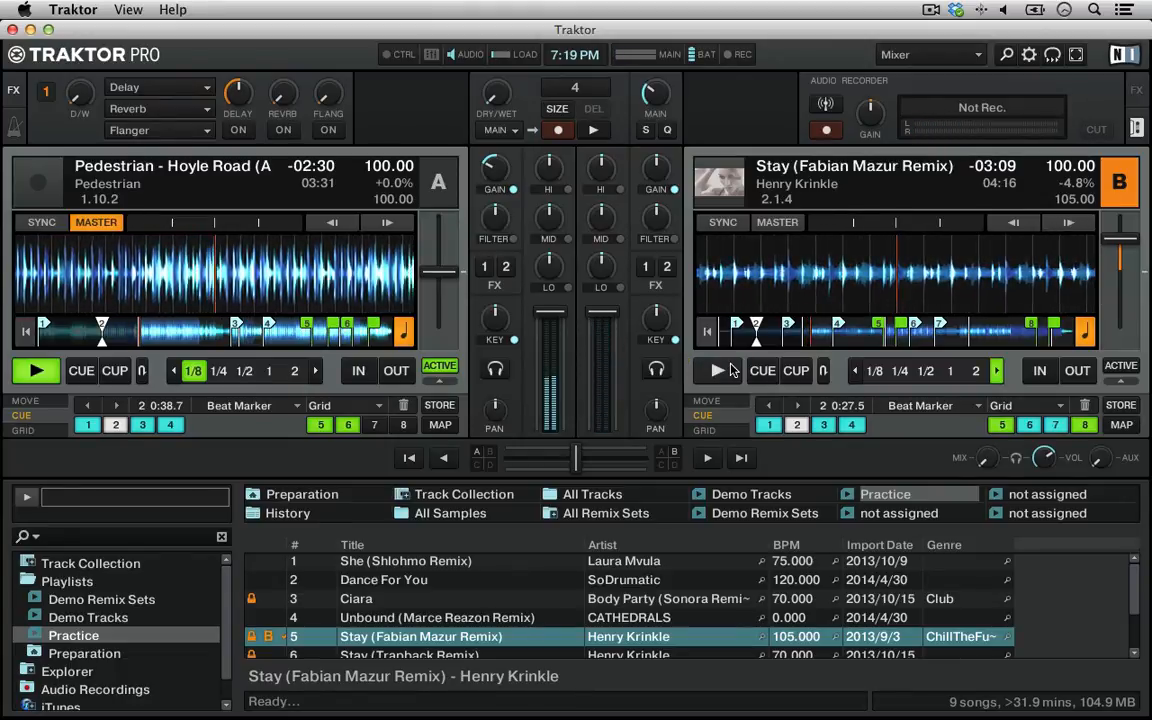
click(36, 371)
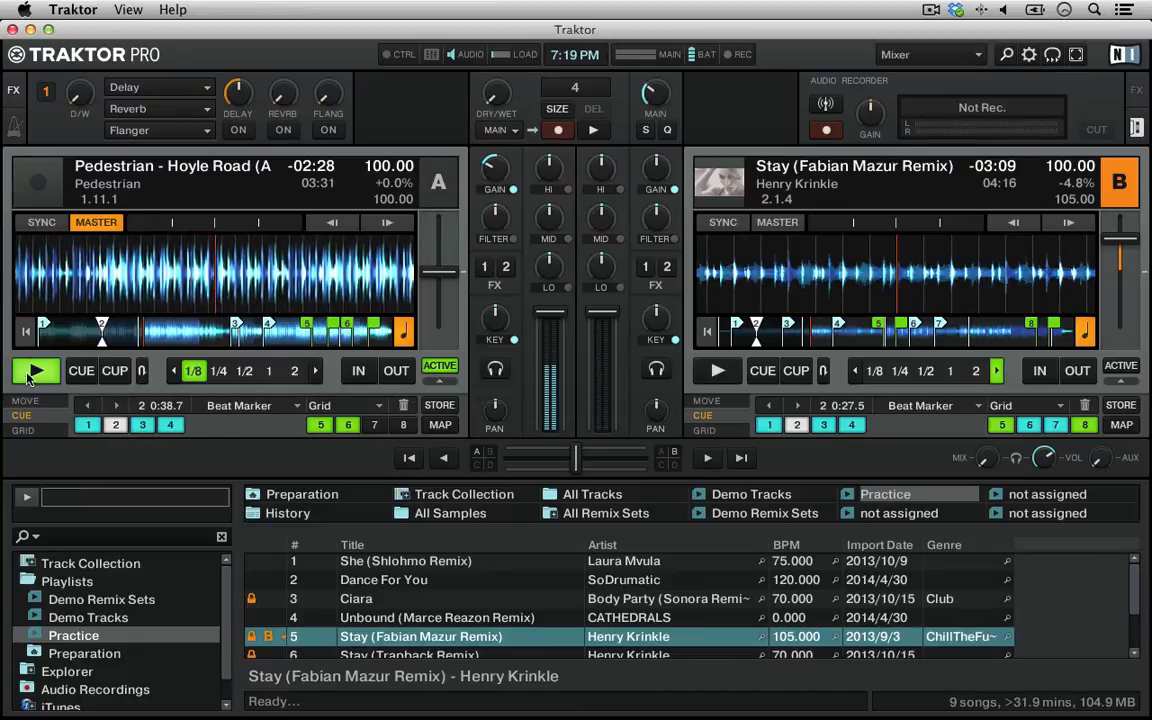
click(648, 130)
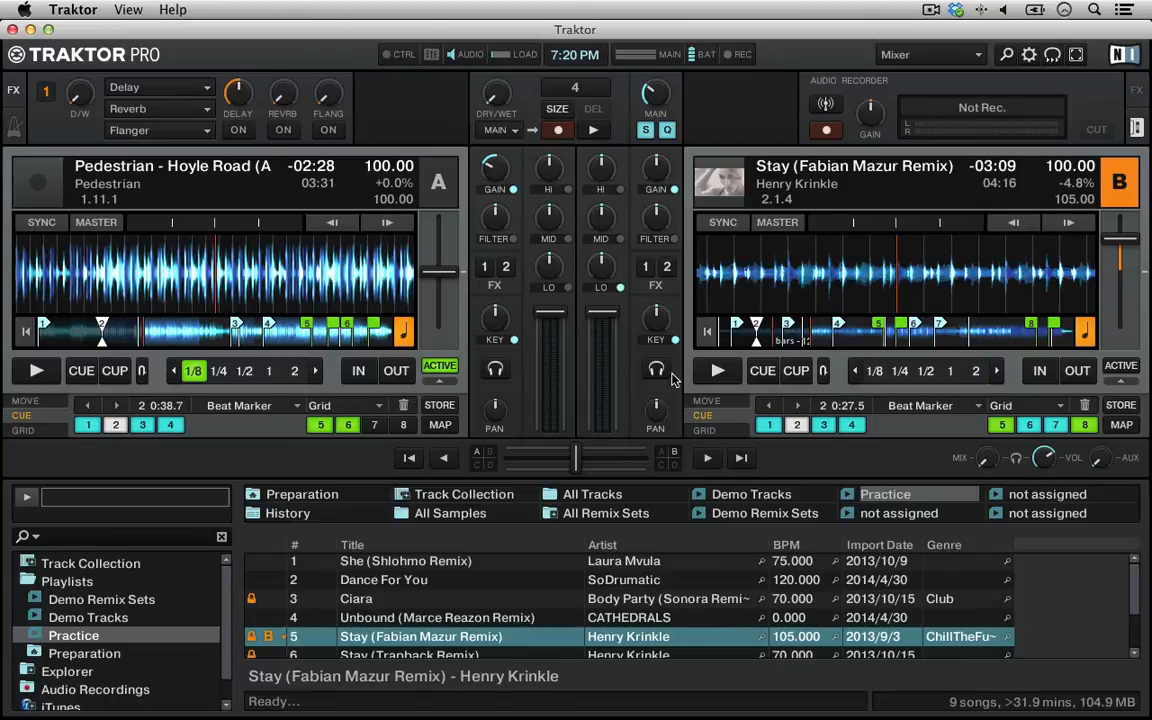
Cue deck B at hotcue 3, play it while toggling its low and high EQ kills, and stop it.
click(851, 426)
click(851, 426)
click(823, 425)
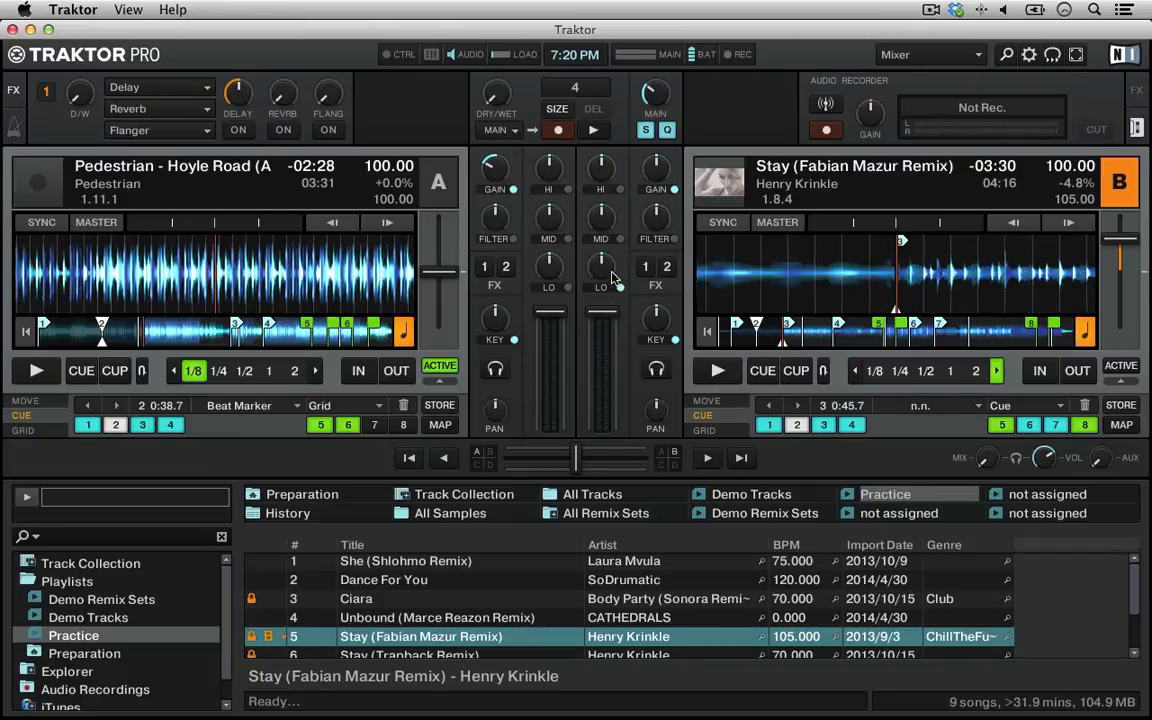
click(708, 373)
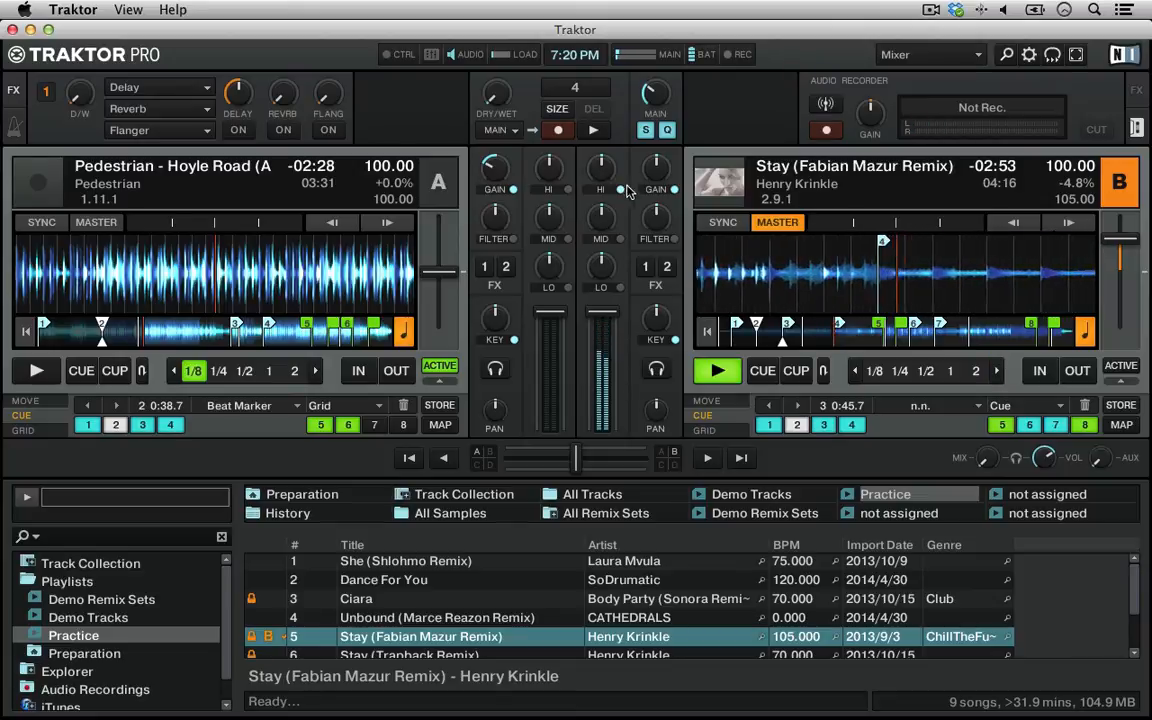
click(718, 372)
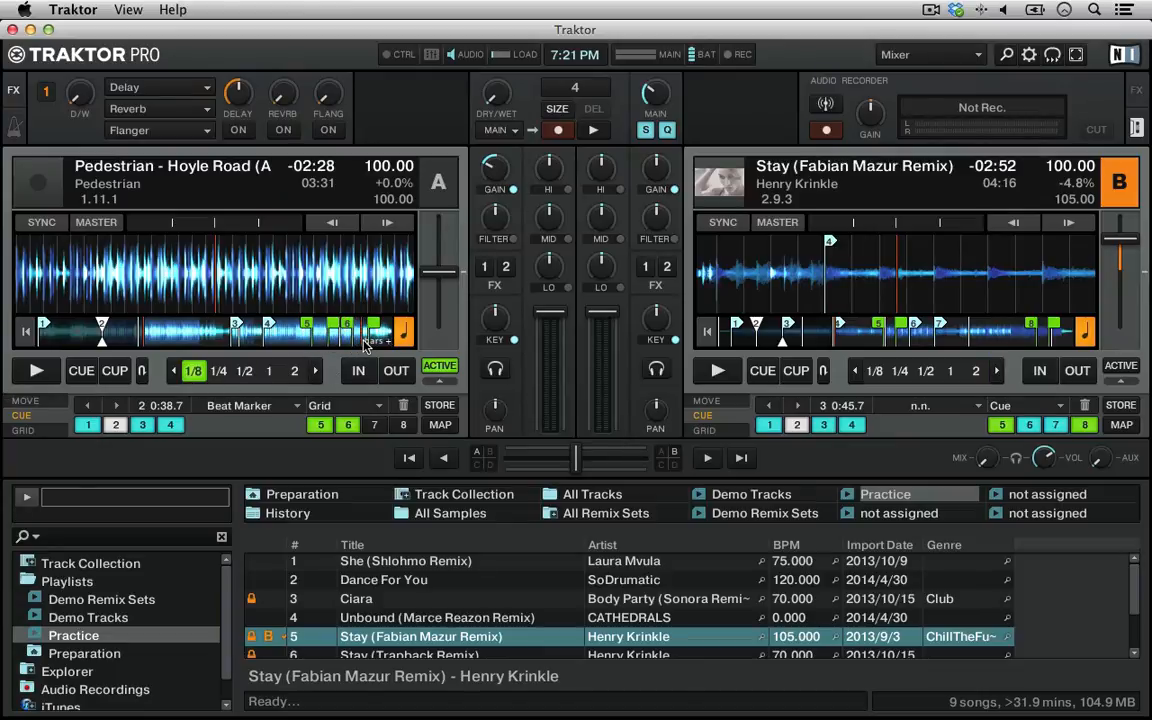
Return deck B to its track start and cue it at hotcue 1.
click(708, 331)
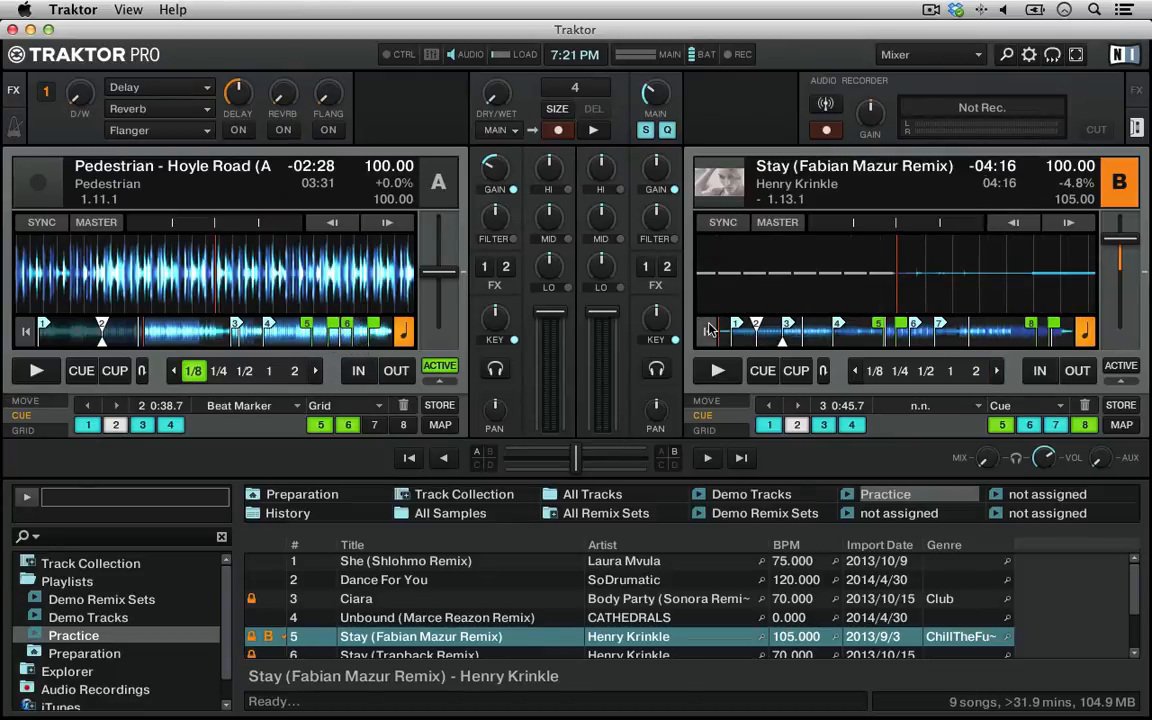
click(769, 427)
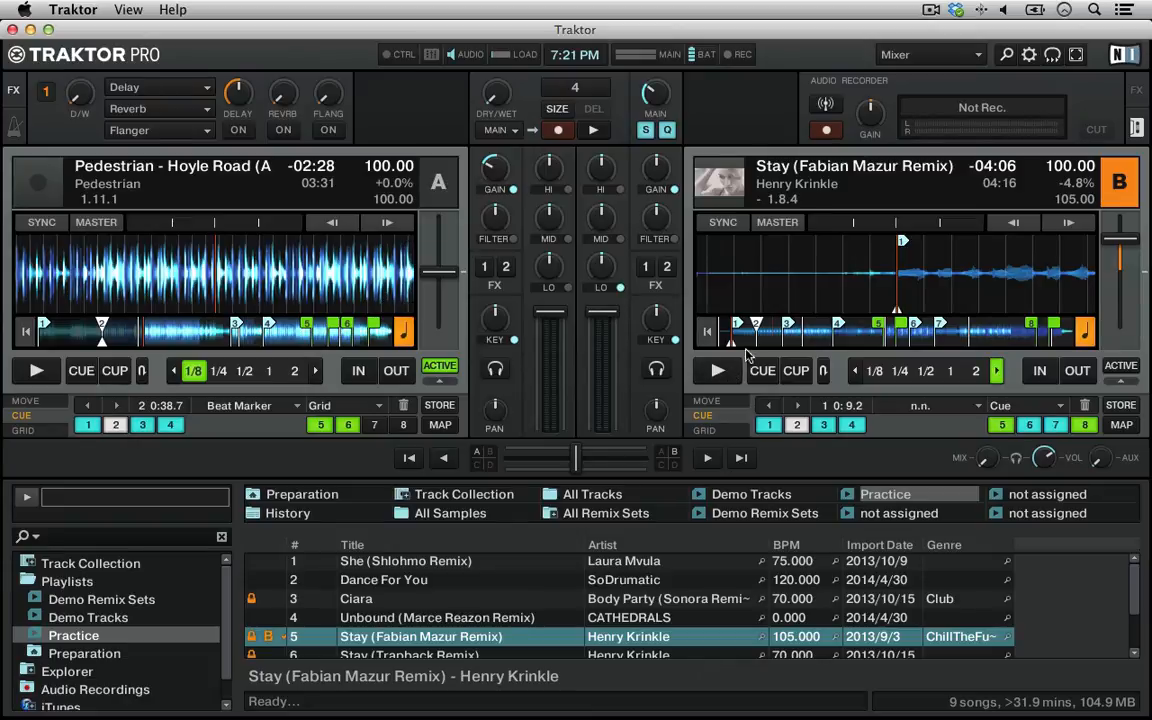
Audition deck B's hotcue 2 and return it to hotcue 1, and start deck A with its loop turned off.
click(797, 425)
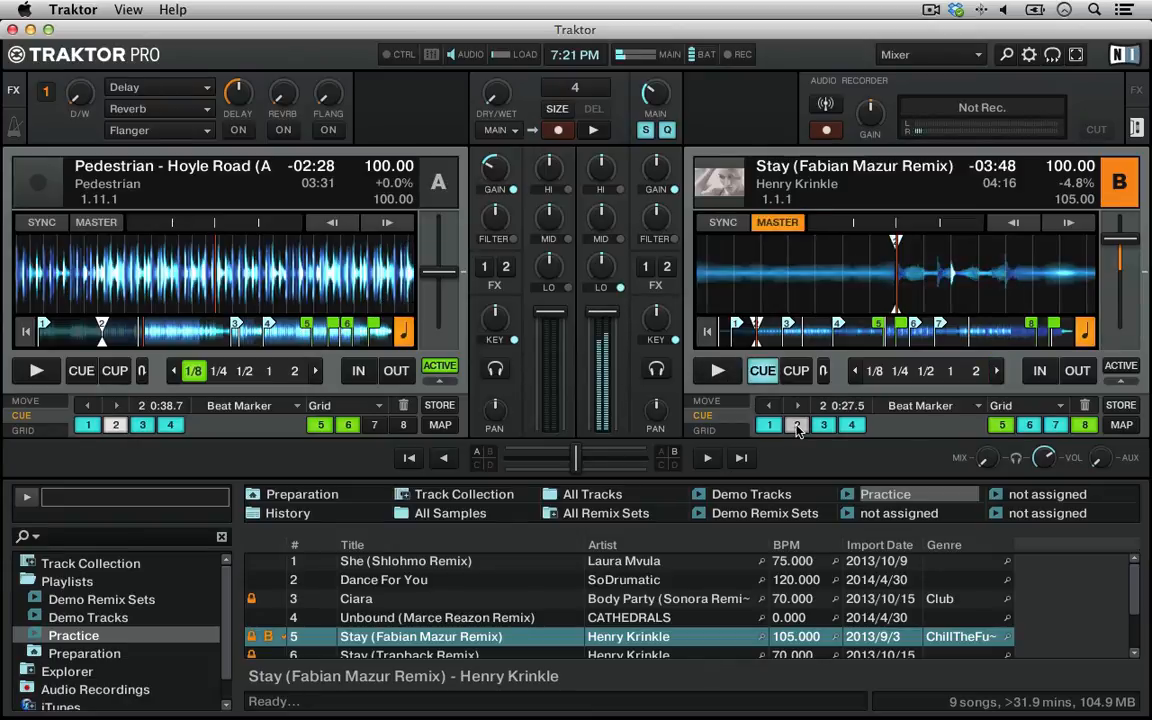
click(772, 426)
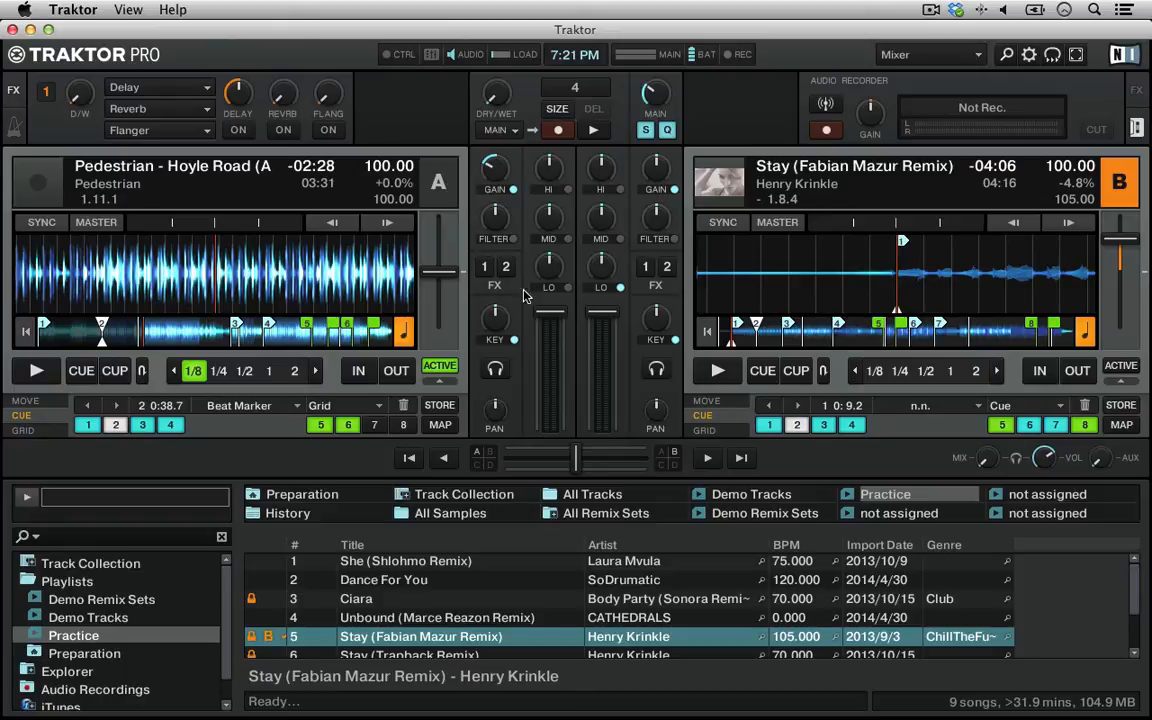
click(440, 368)
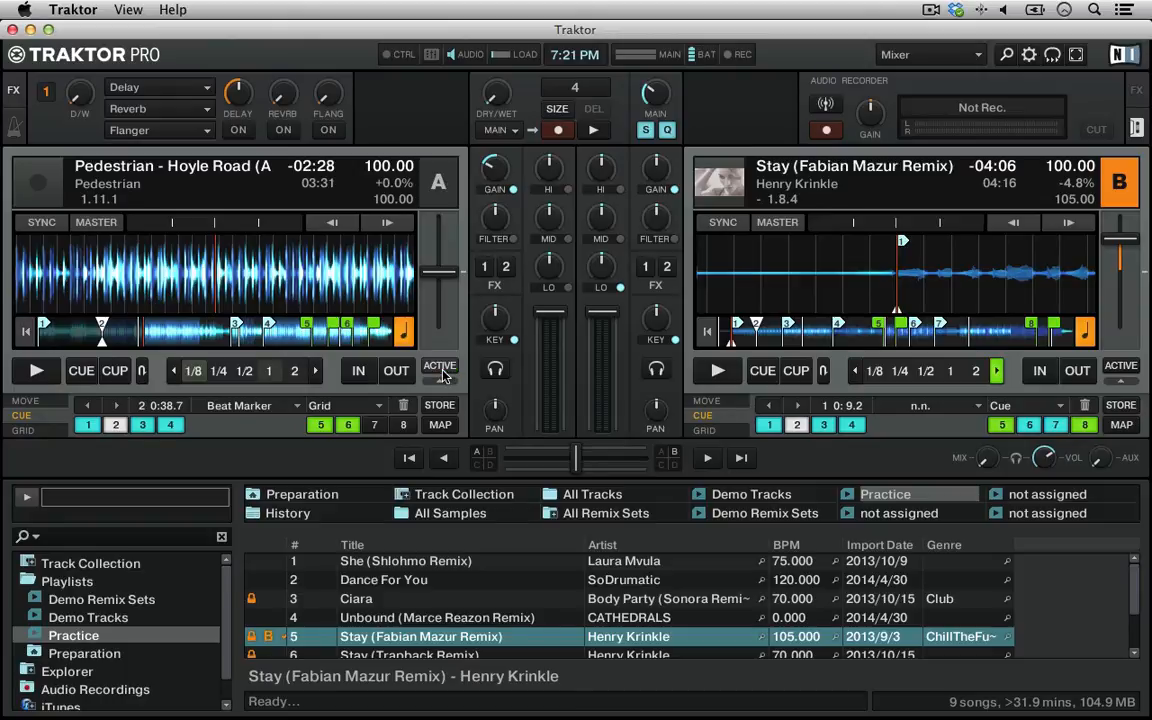
click(37, 372)
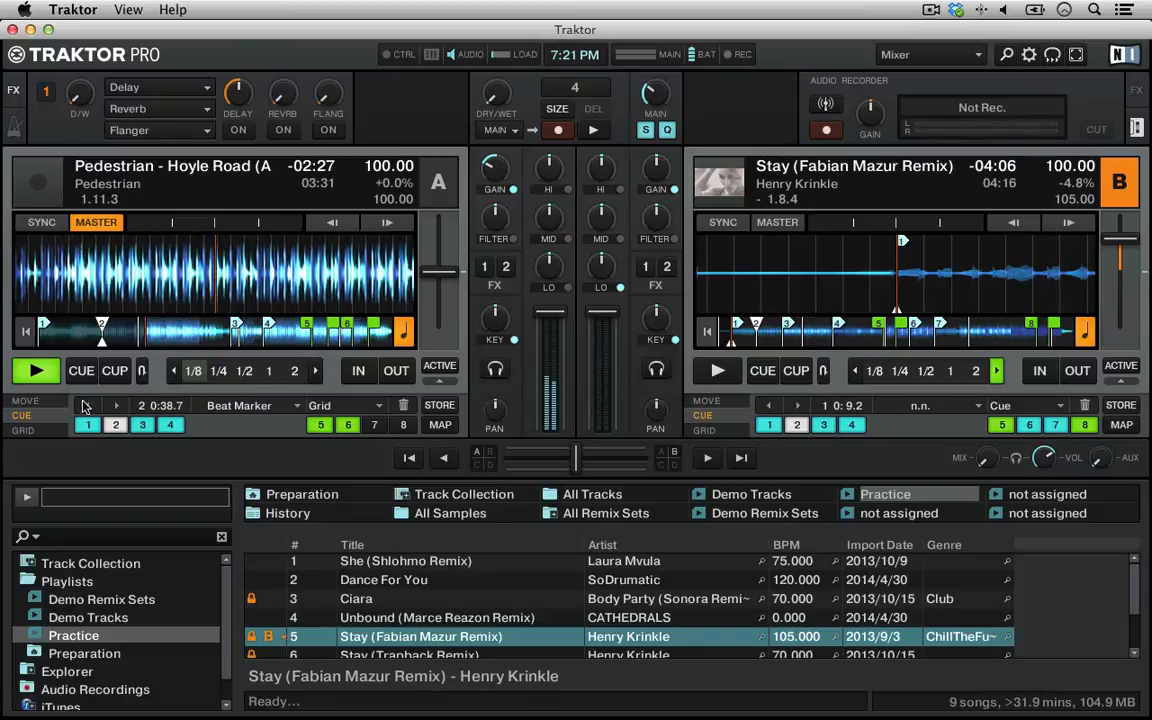
Switch deck A to its move controls in BeatJump mode and bring up the 8-beat jump size.
click(45, 402)
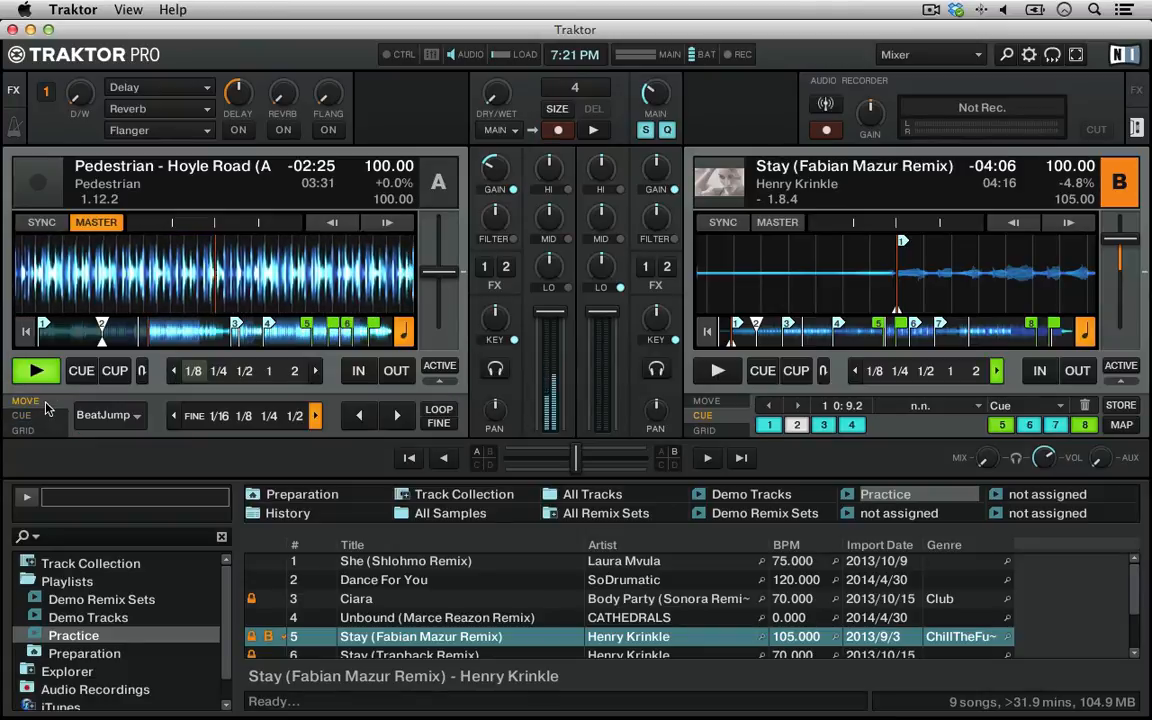
click(115, 414)
click(117, 411)
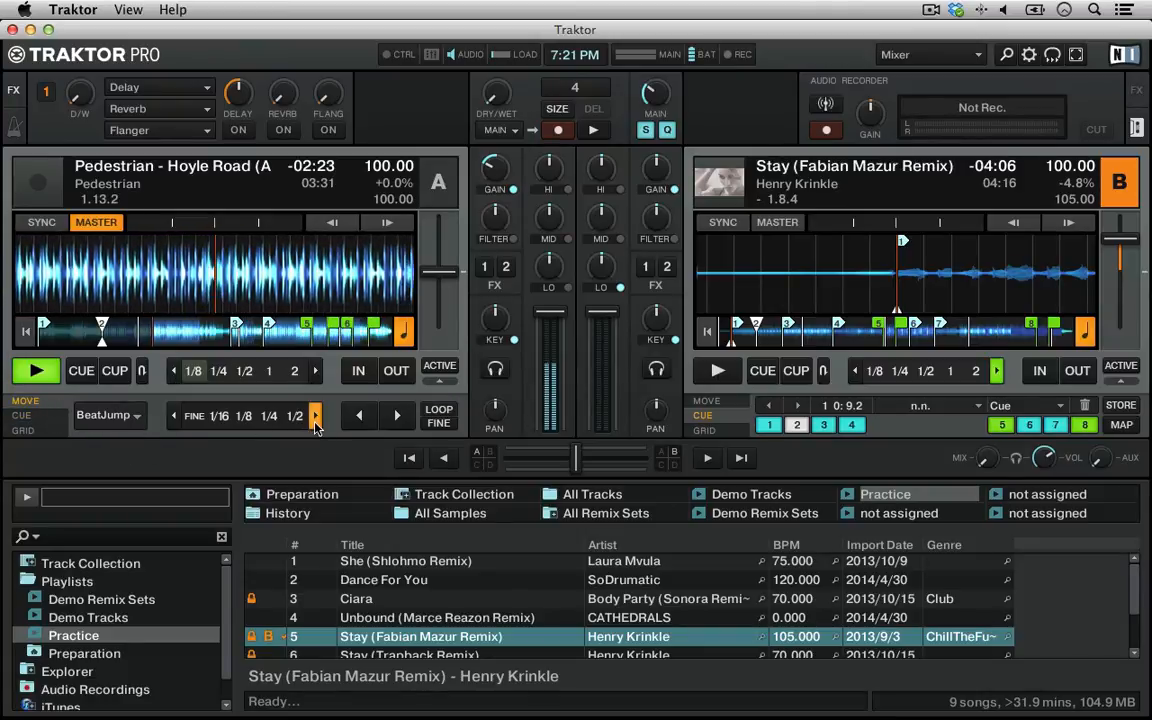
click(315, 417)
click(315, 417)
click(315, 417)
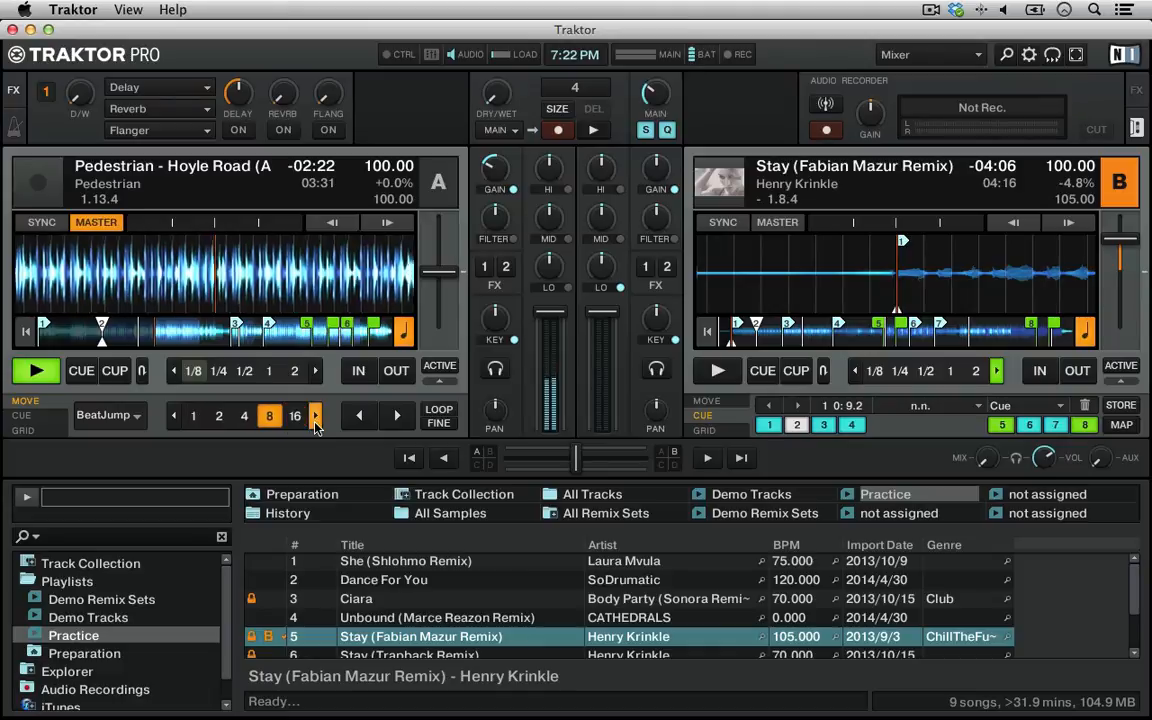
Jump the playing deck A forward repeatedly in 8-beat steps toward the end of its track.
click(396, 417)
click(396, 417)
click(396, 417)
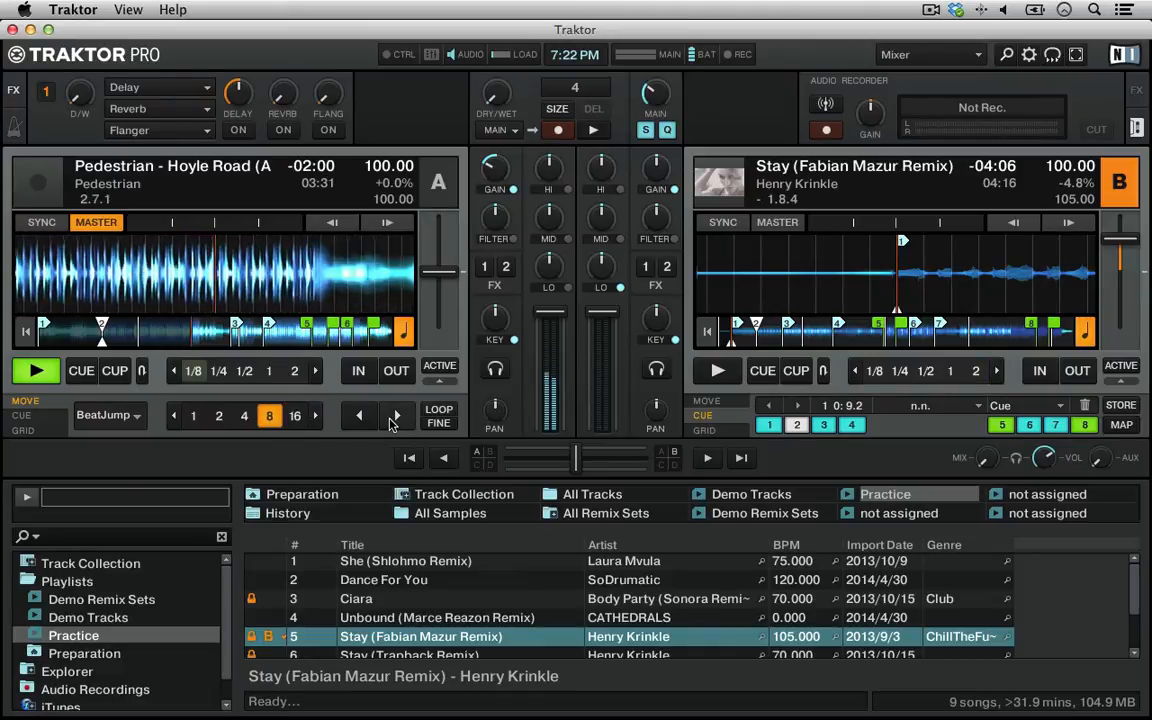
click(396, 417)
click(396, 417)
click(396, 417)
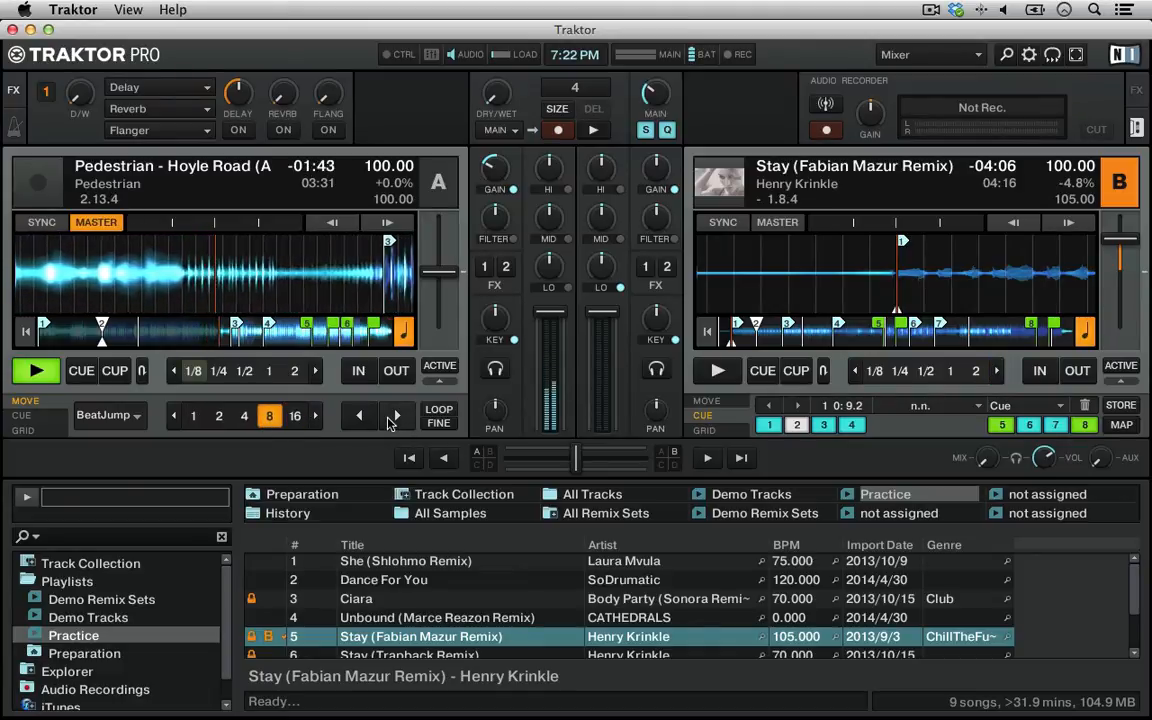
click(390, 420)
click(390, 420)
click(390, 420)
click(390, 420)
click(390, 420)
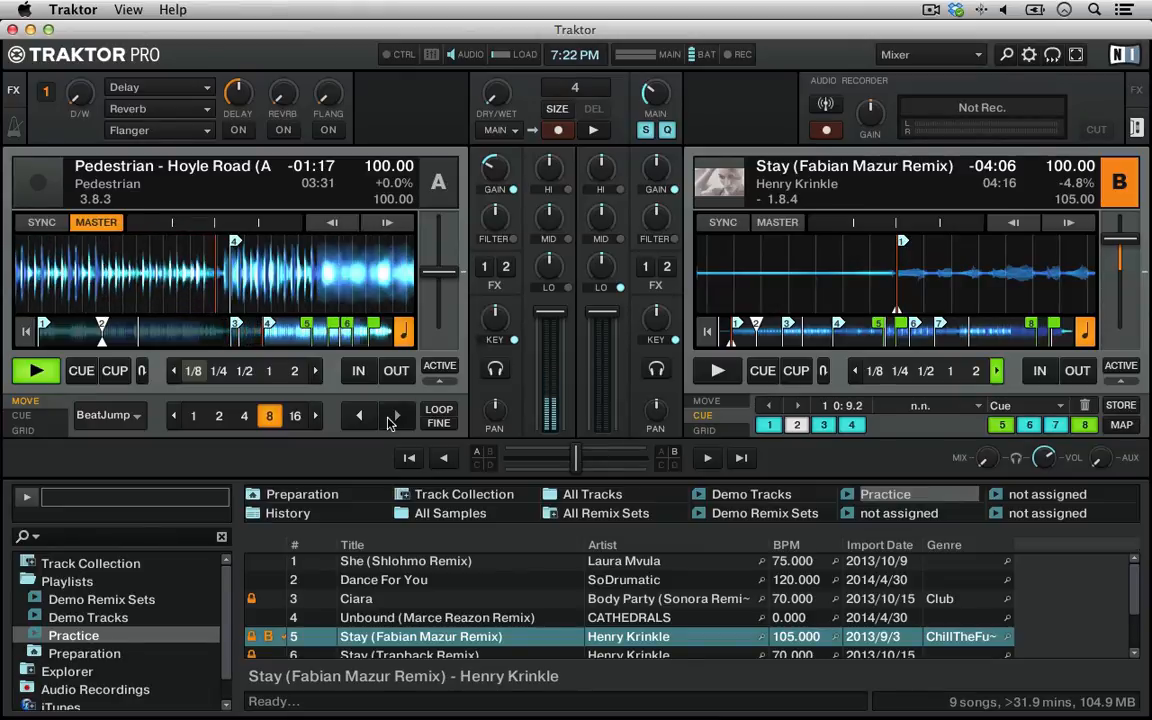
click(390, 420)
click(390, 420)
click(390, 420)
click(390, 420)
click(390, 420)
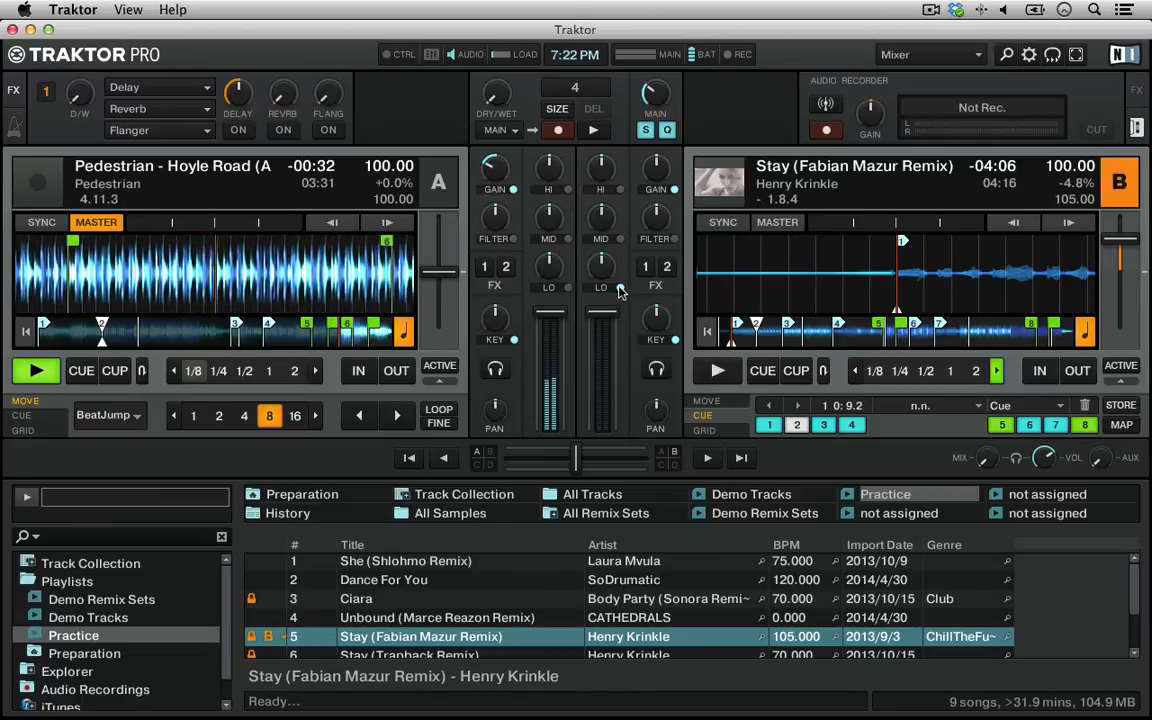
Reduce deck B's mid and high EQ slightly and play it in sync with deck A.
drag(604, 222, 604, 242)
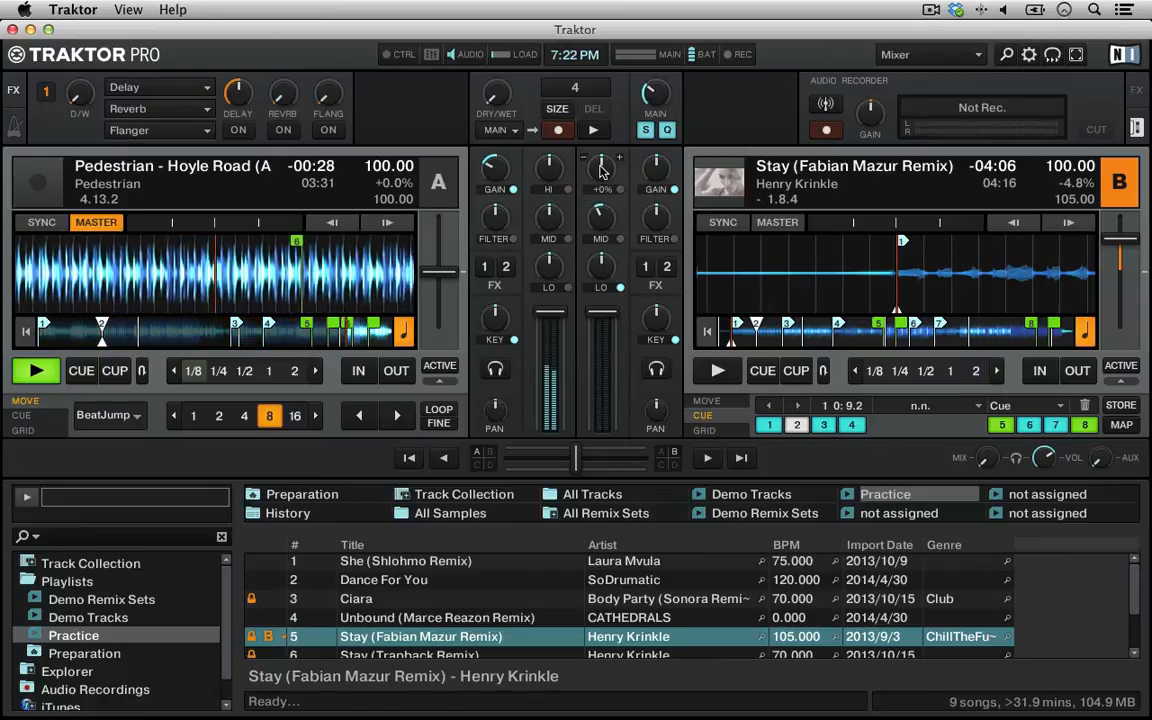
drag(604, 173, 604, 181)
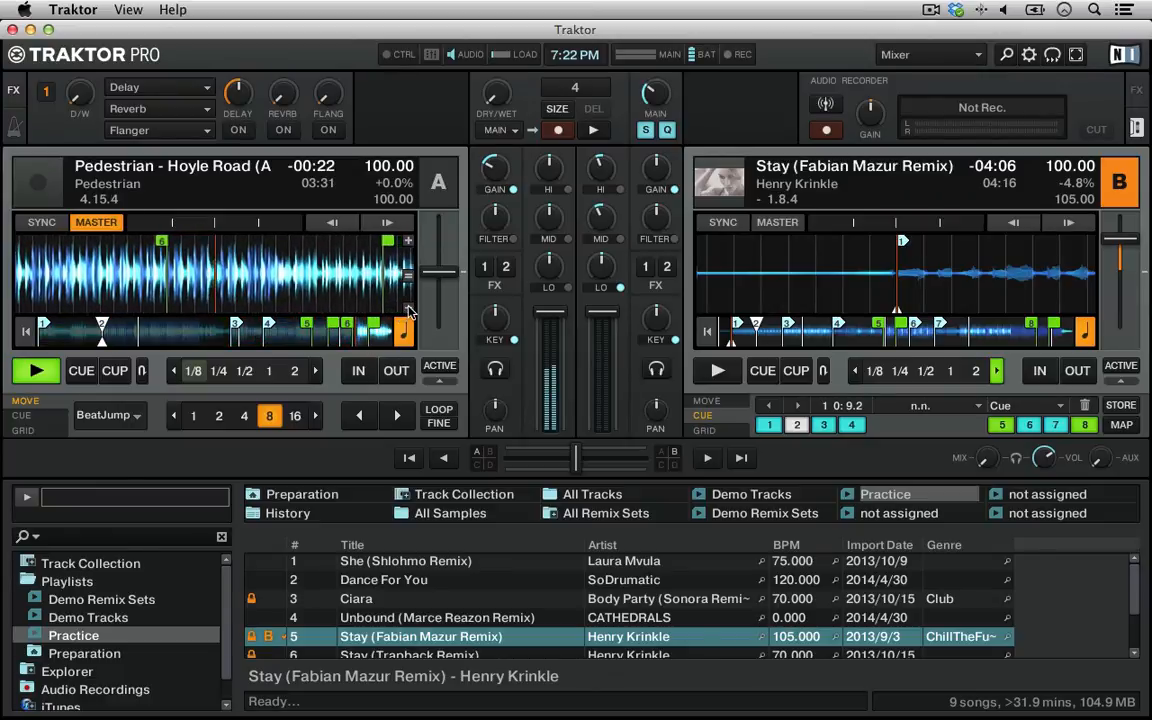
click(718, 372)
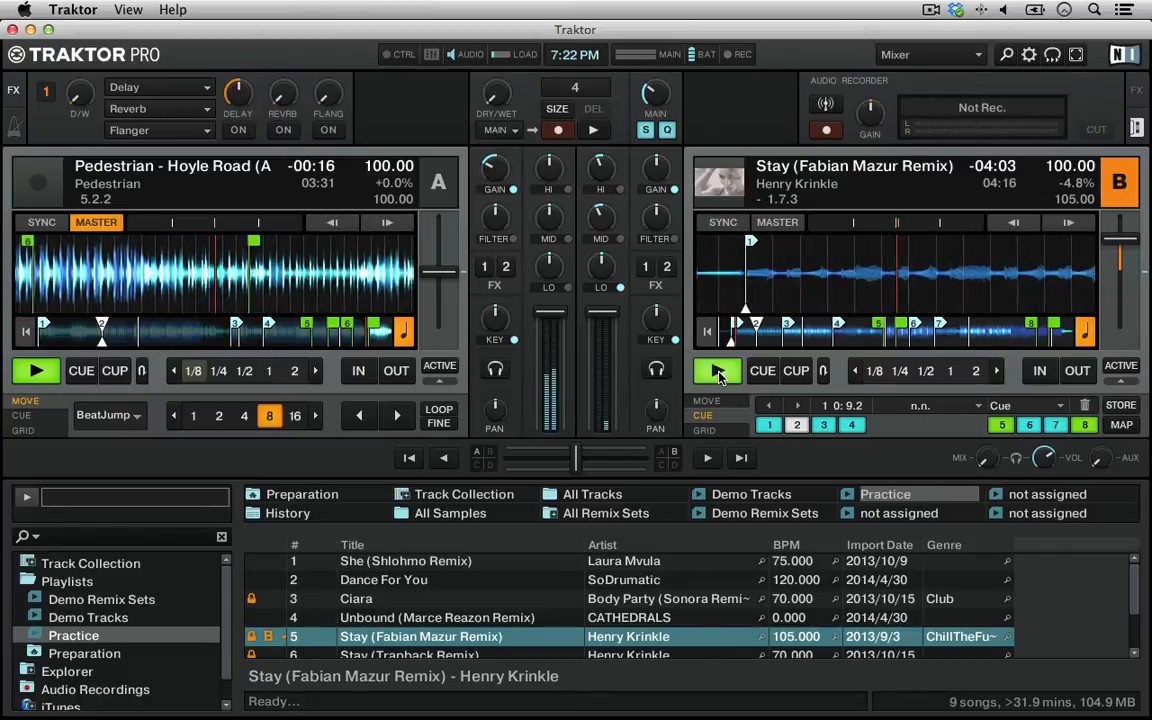
click(717, 220)
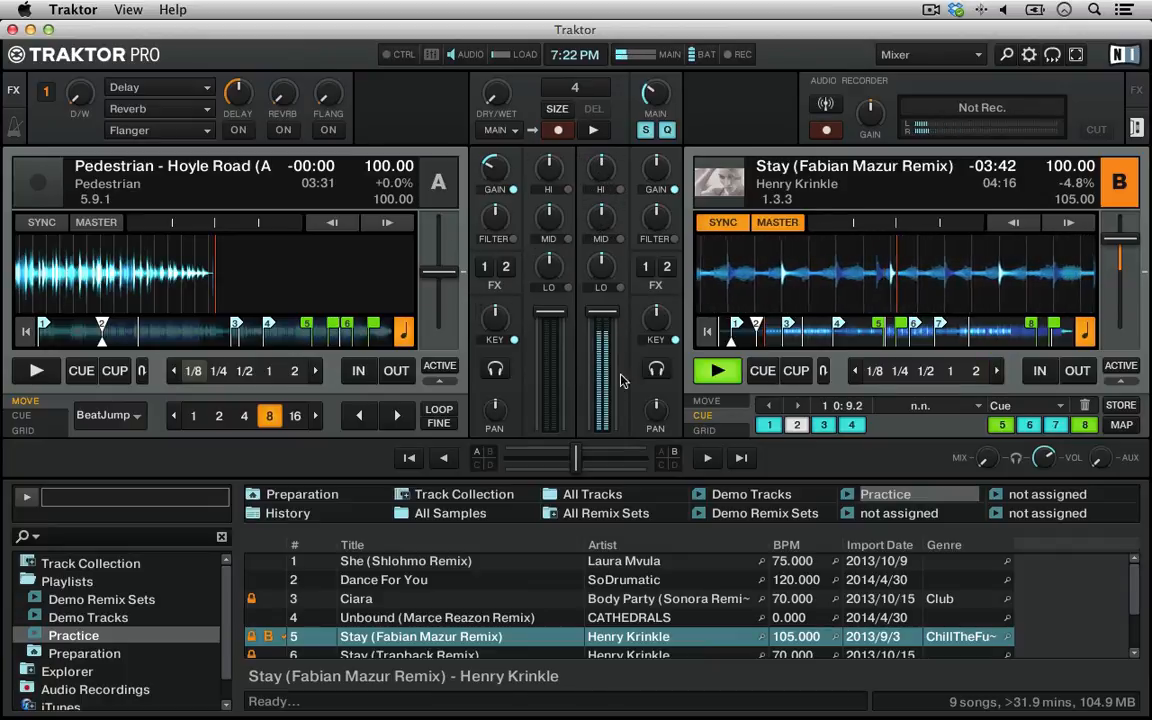
Stop deck B and restart deck A from beat position 1.11.1, about 2:28 before the end of its track.
click(718, 372)
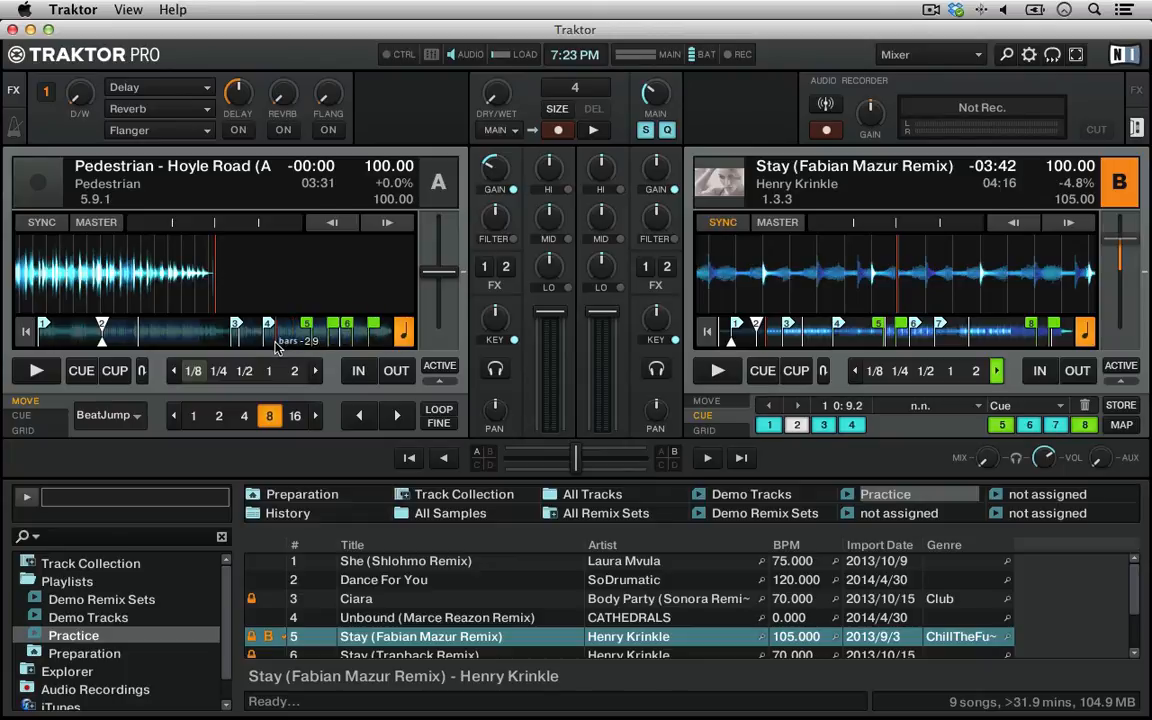
click(163, 340)
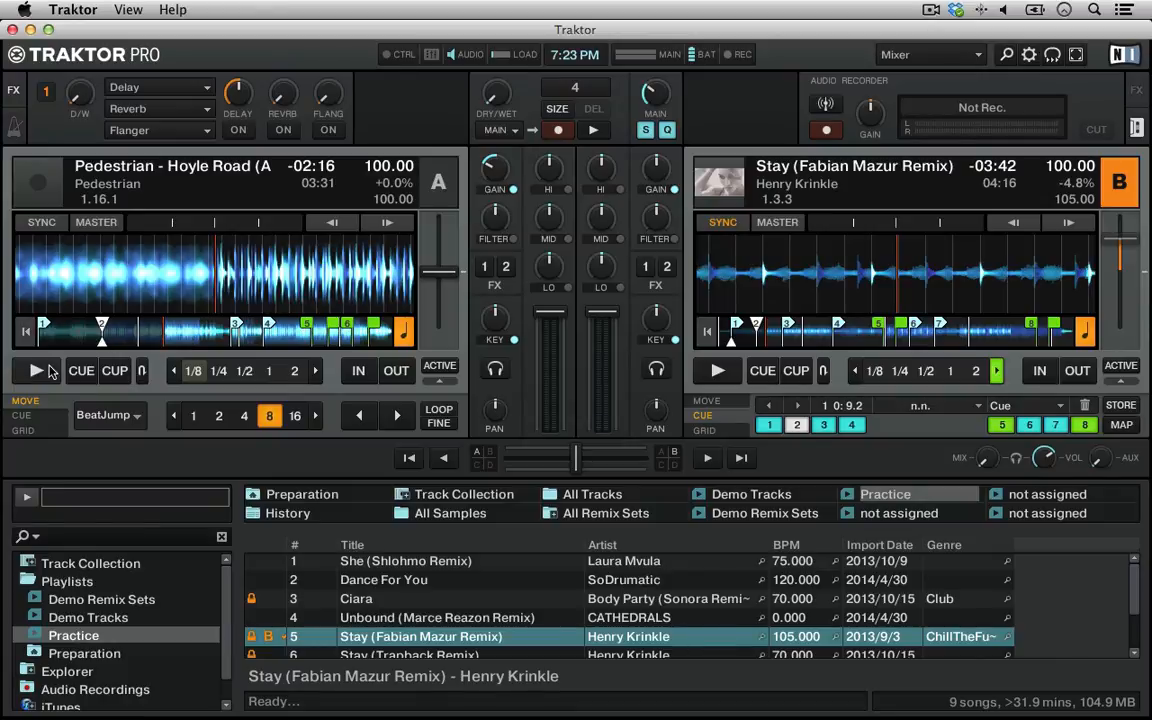
click(144, 337)
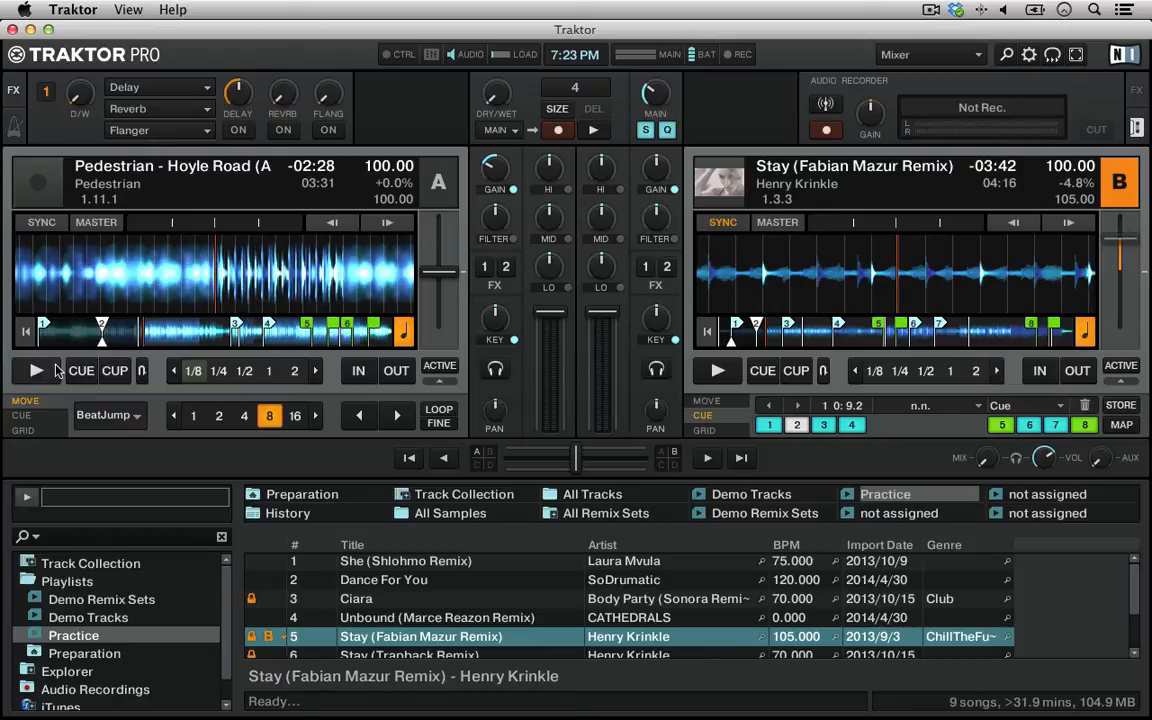
click(54, 371)
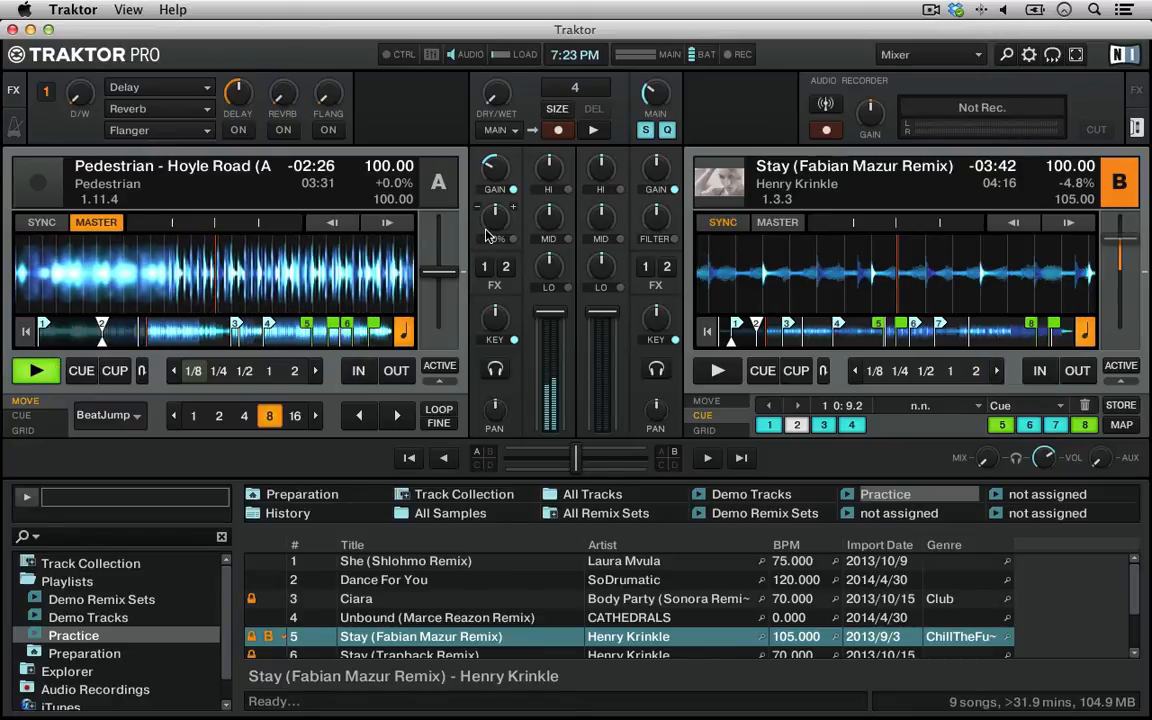
Audition hotcue 2 on deck B while deck A plays, and cue deck B back at hotcue 1.
click(798, 425)
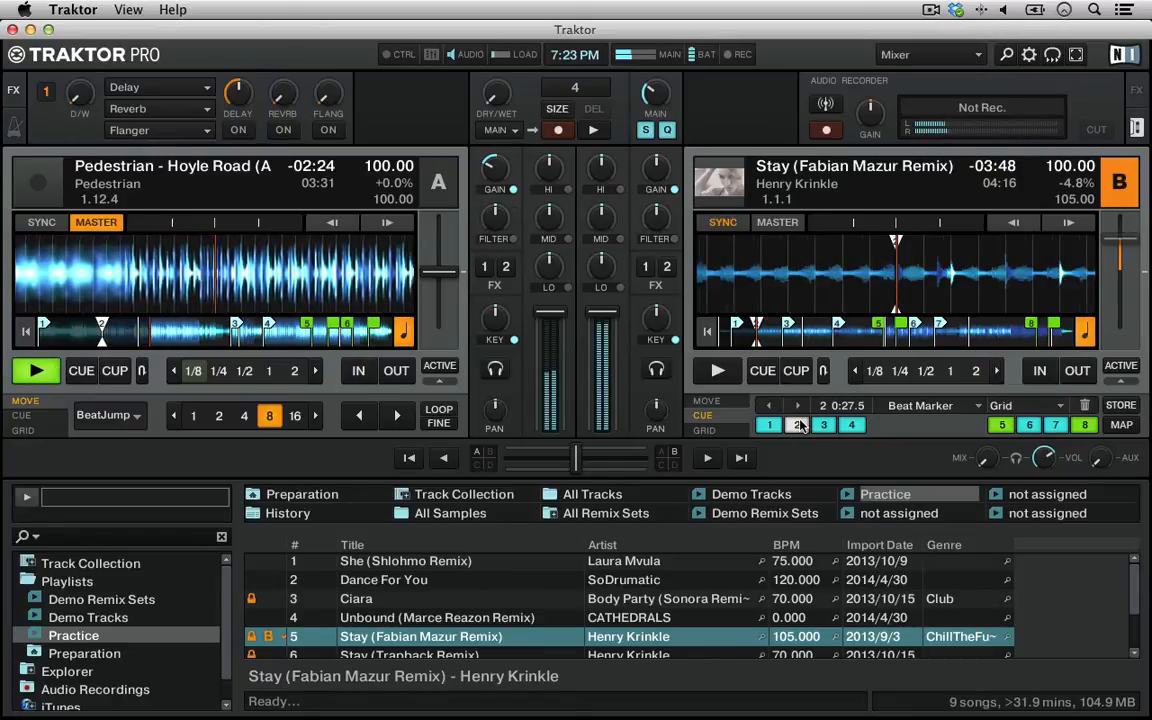
click(770, 425)
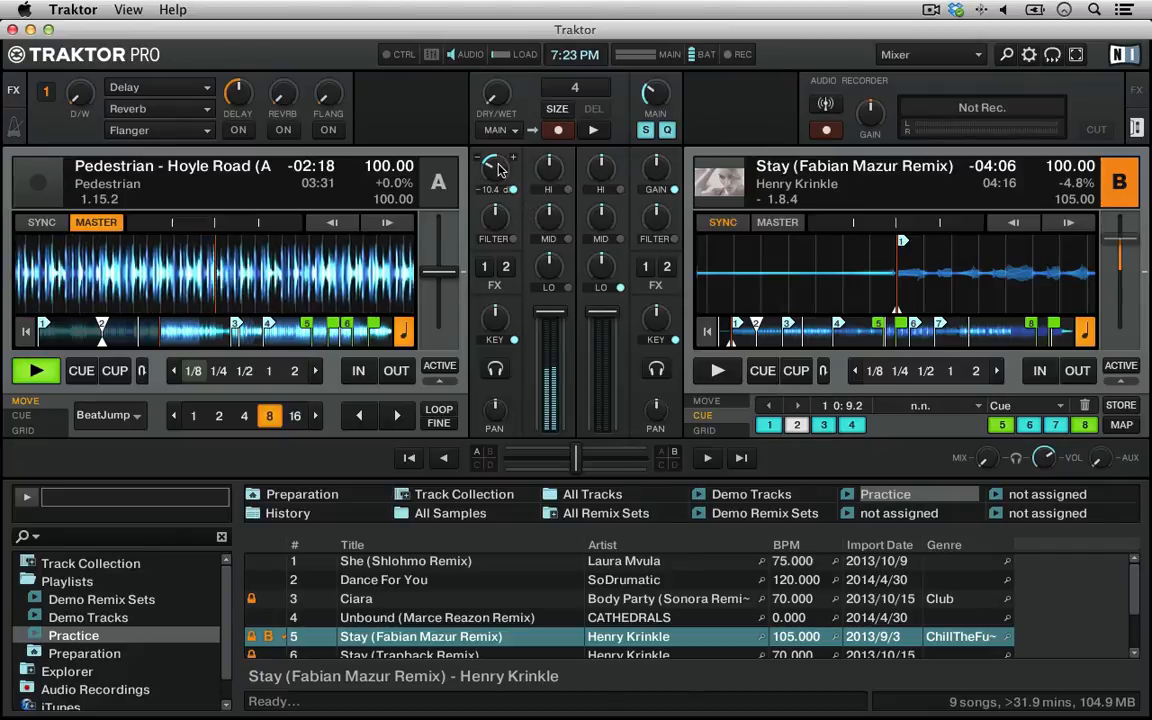
Raise the main output level and briefly engage and release a 1/4-beat loop on deck A.
mouse_move(650, 95)
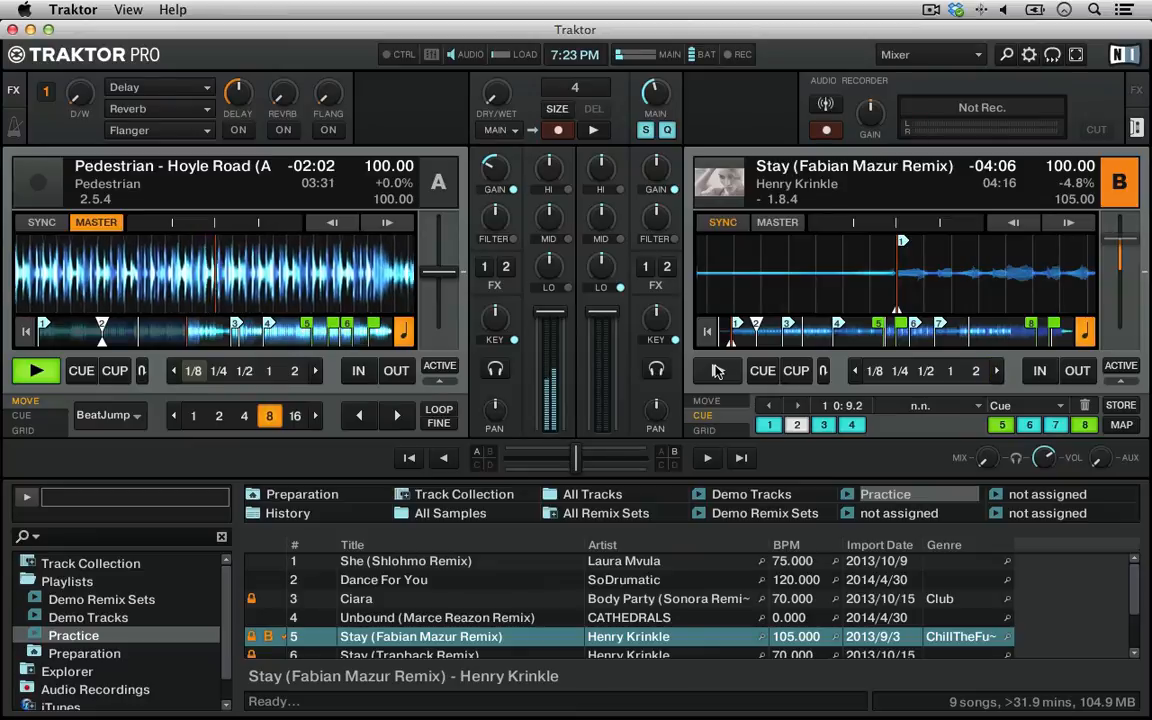
click(219, 371)
click(220, 371)
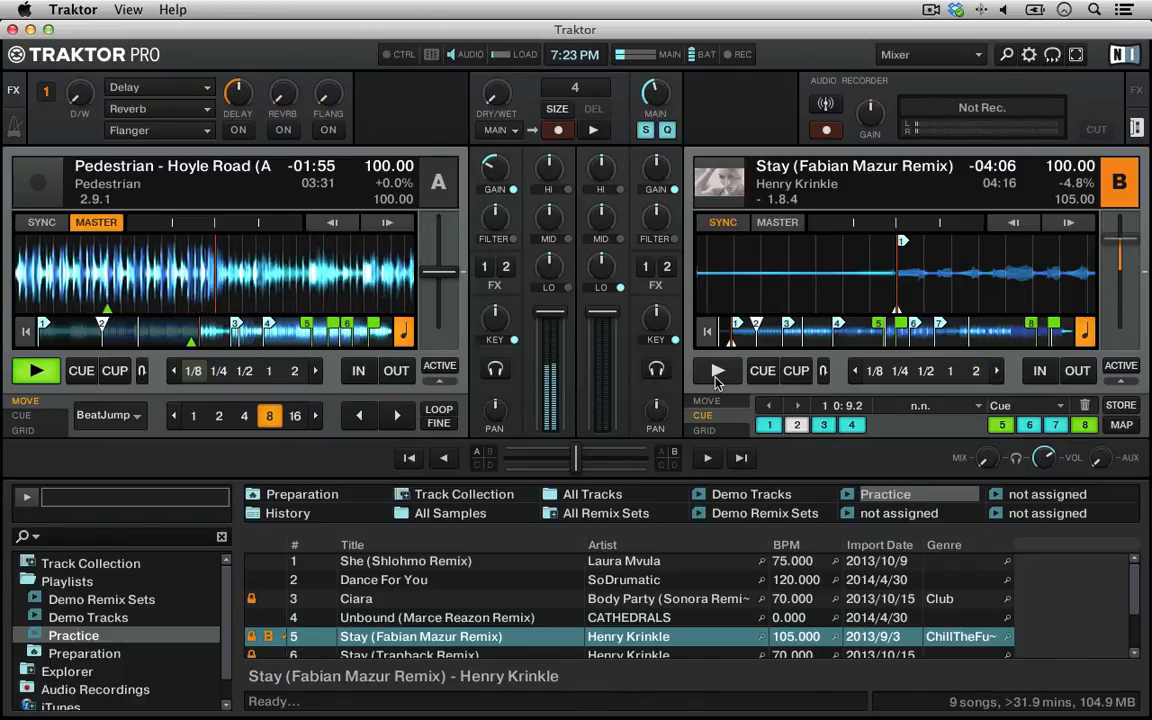
Start deck B in sync and lower deck A's high EQ to about -28%.
click(716, 372)
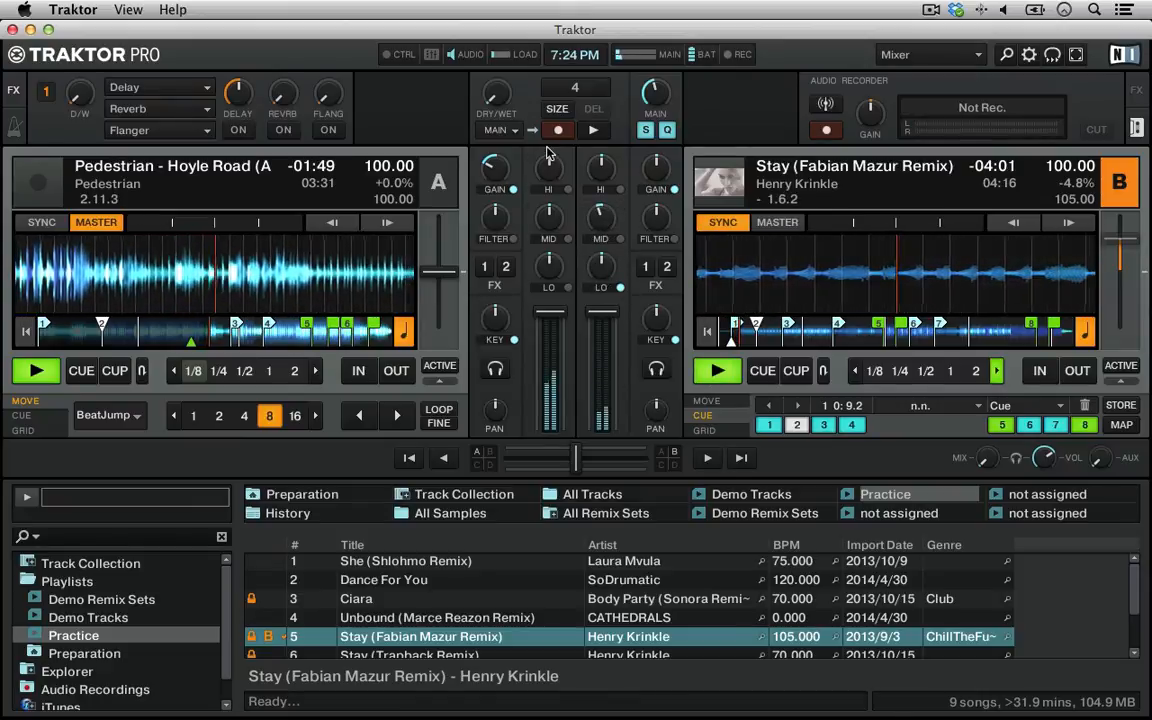
mouse_move(547, 155)
mouse_down()
mouse_move(566, 157)
mouse_move(549, 180)
mouse_up()
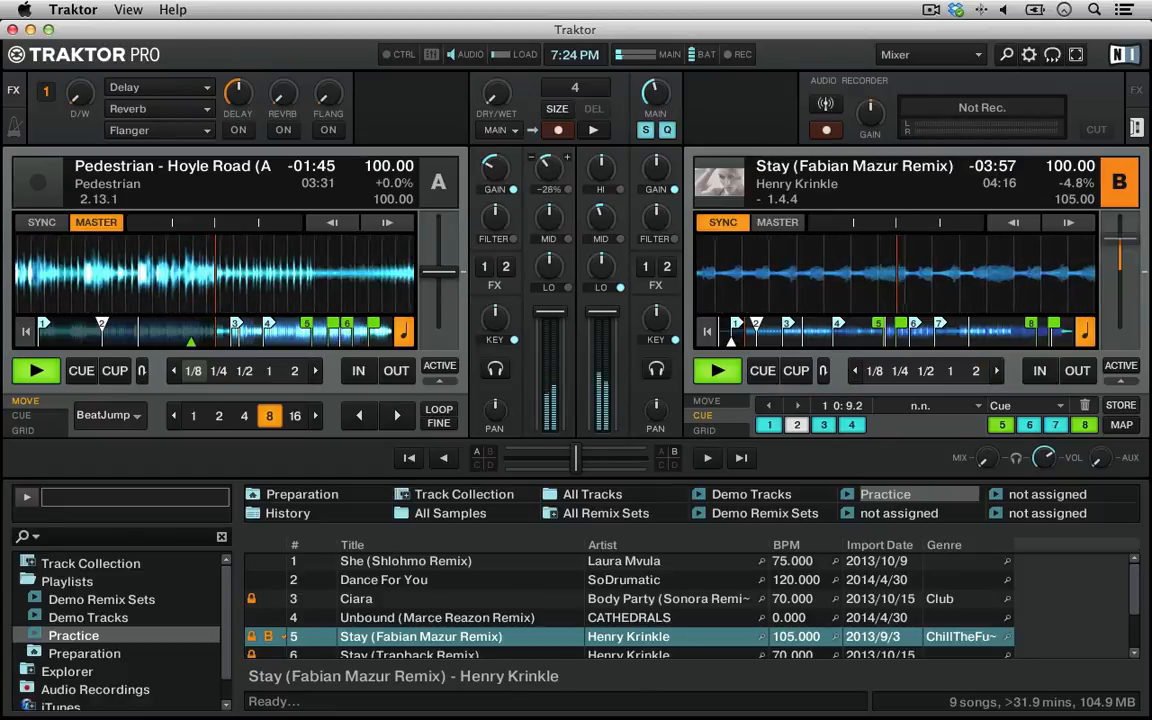
Raise the main output level slightly and reduce deck A's high EQ to about -35%.
drag(655, 93, 655, 93)
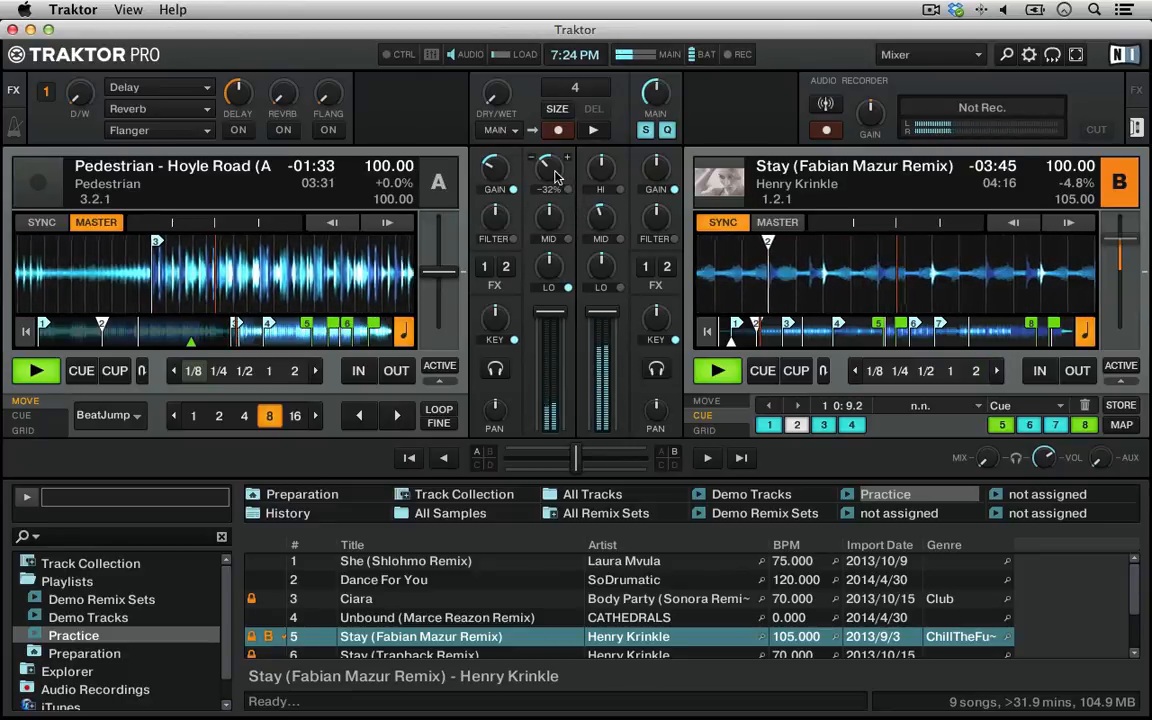
drag(550, 174, 550, 179)
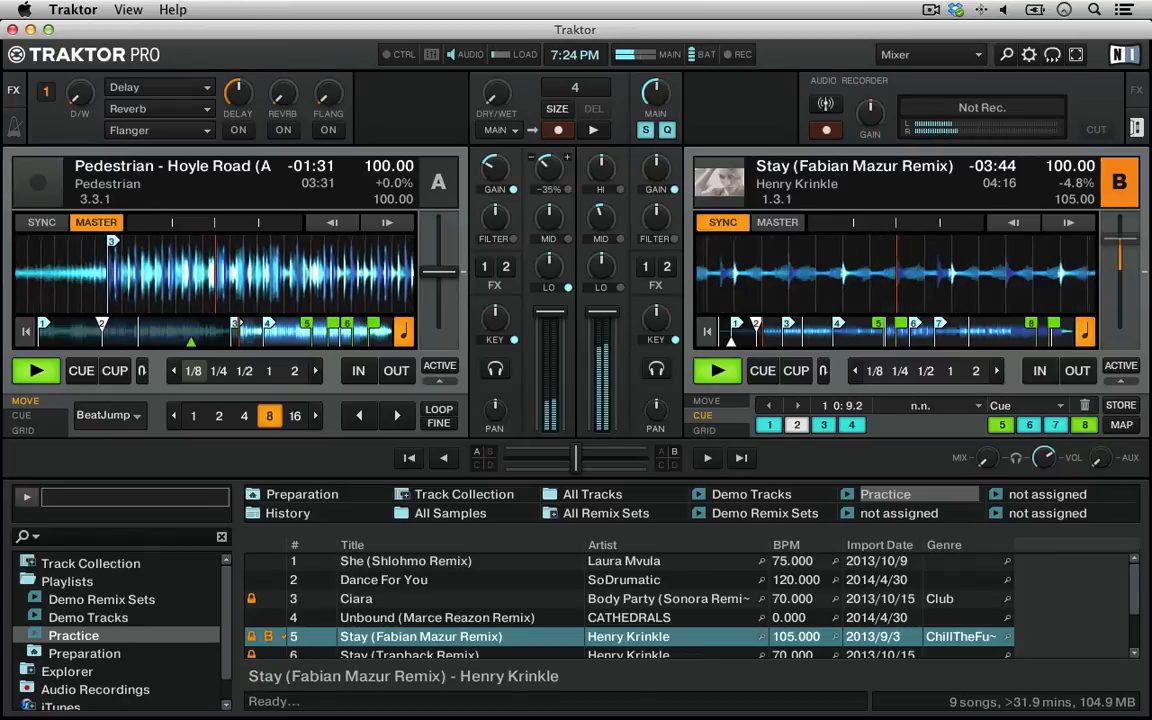
Lower deck B's channel fader slightly and shift the mids to deck B, cutting deck A's mid EQ to about -71%.
drag(606, 313, 604, 322)
drag(551, 222, 551, 275)
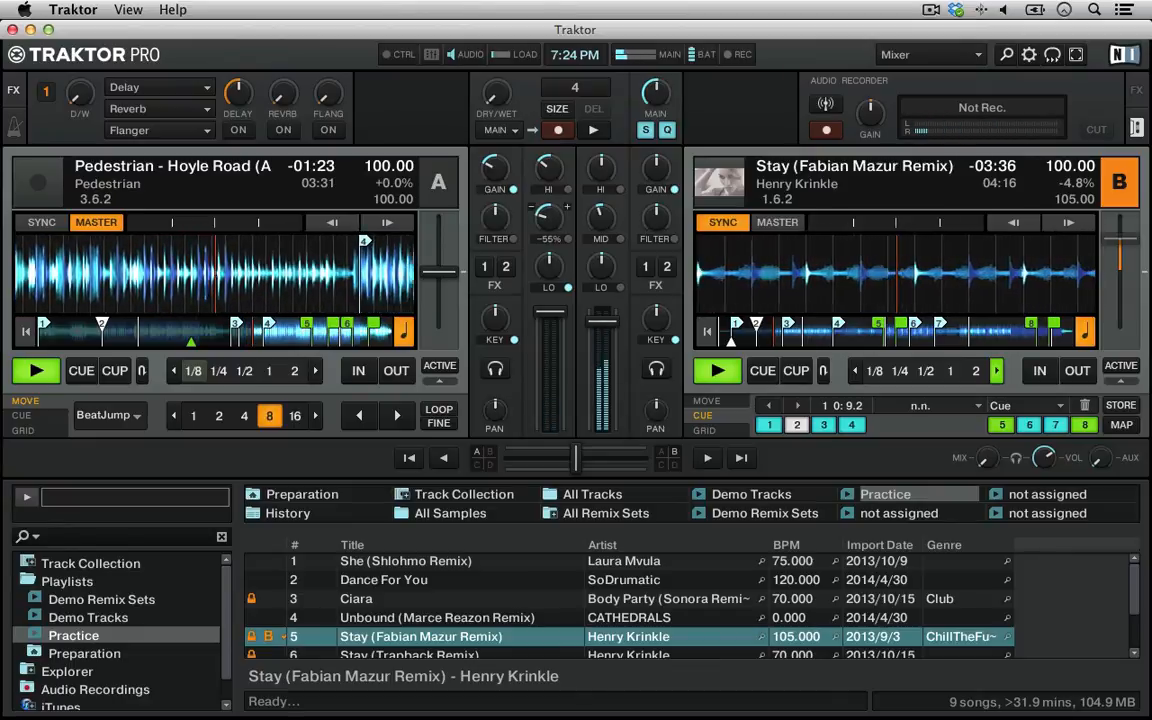
drag(601, 214, 548, 225)
click(558, 259)
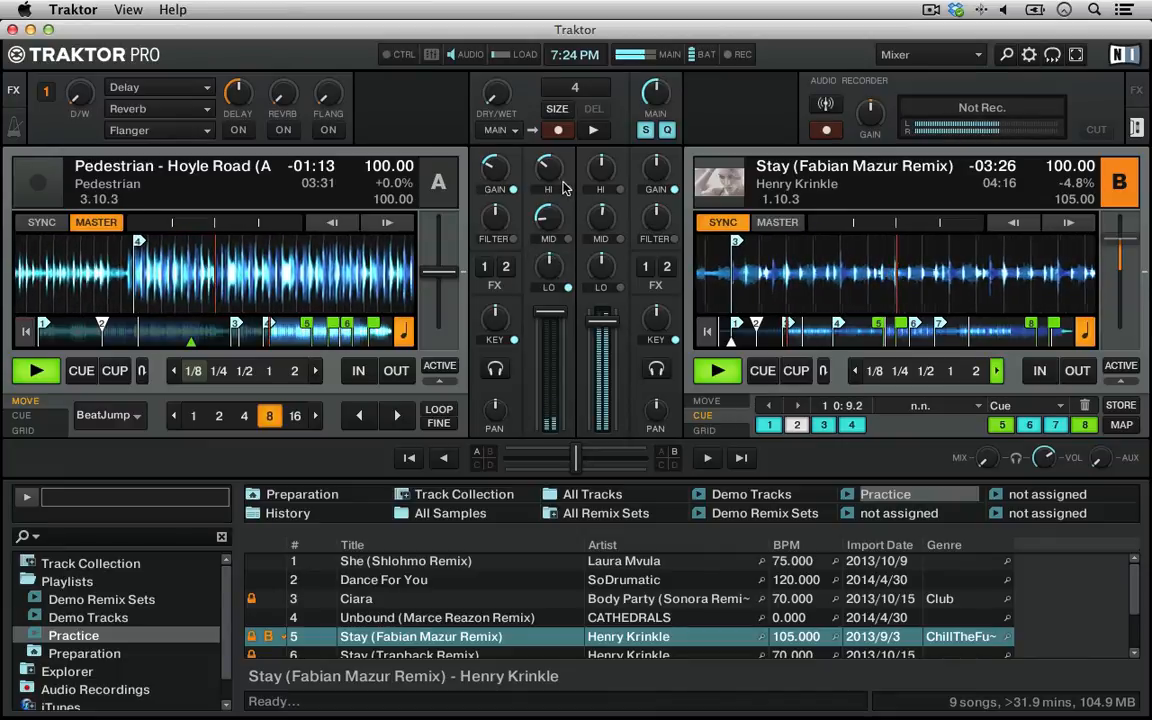
Readjust deck A's high EQ and move the crossfader partway toward deck B.
drag(555, 173, 555, 168)
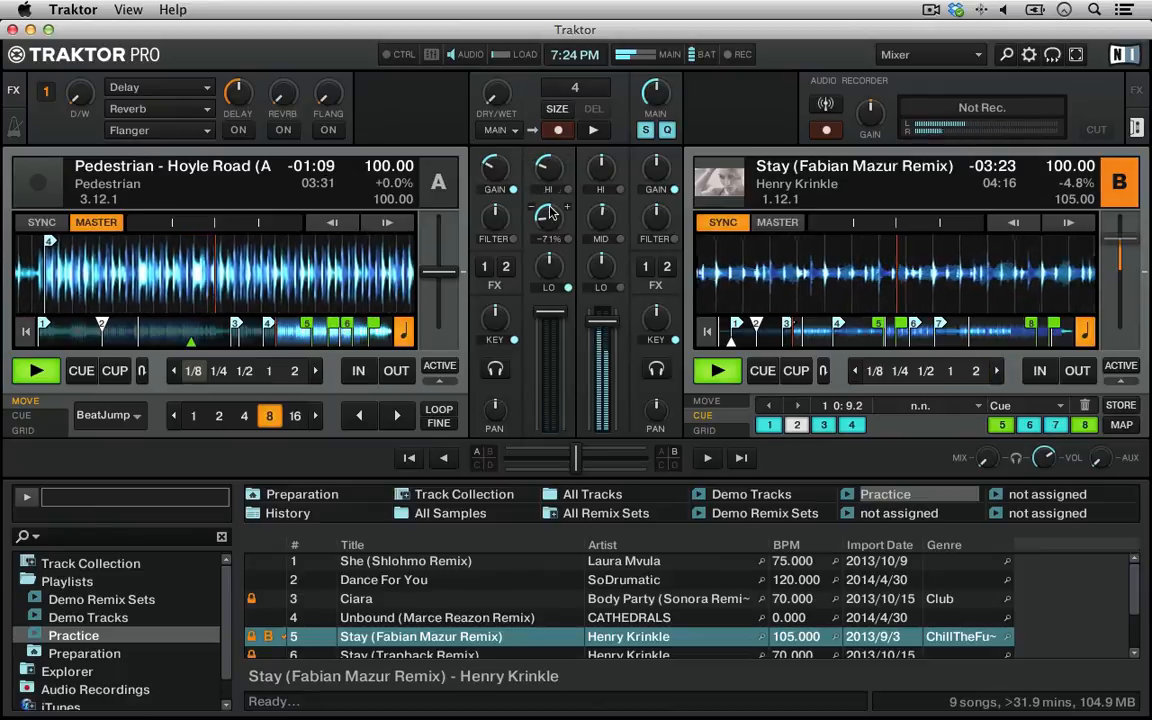
double_click(553, 175)
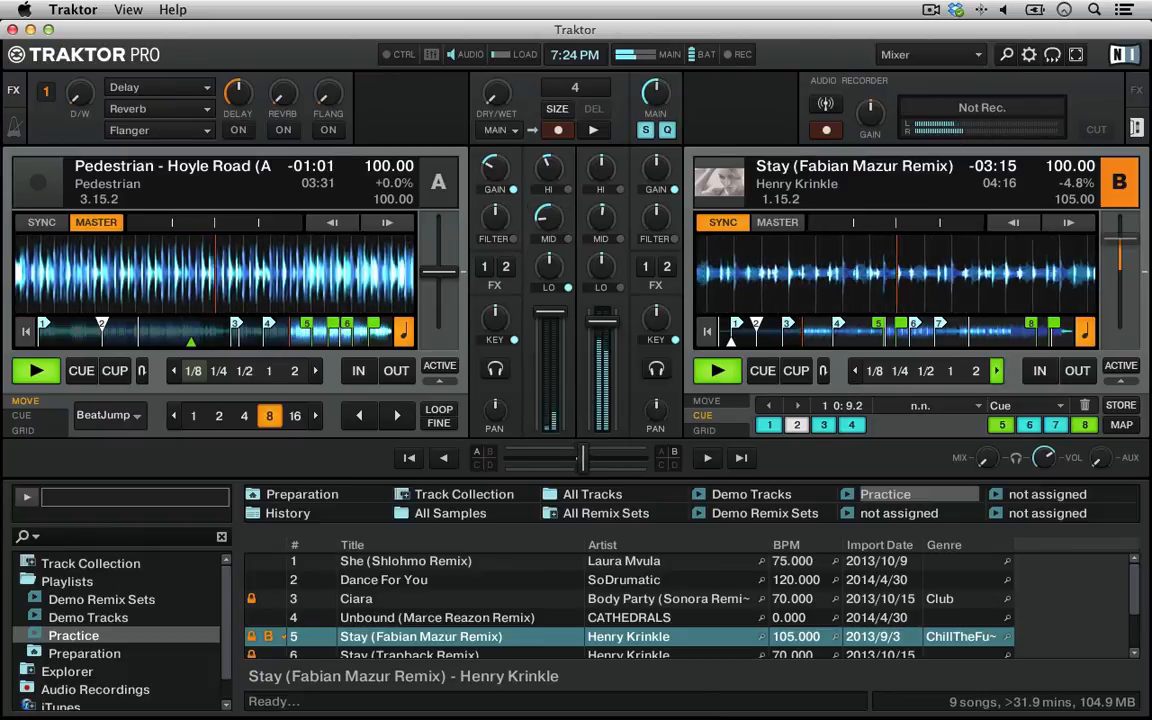
drag(587, 458, 596, 458)
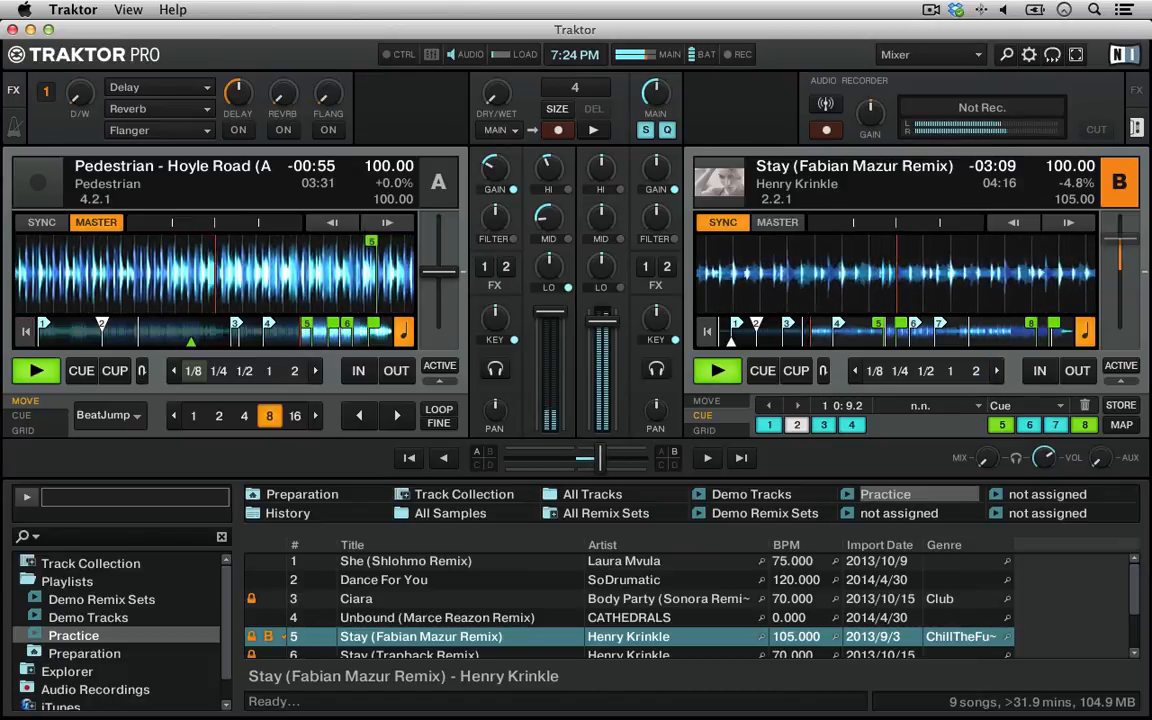
drag(547, 172, 547, 183)
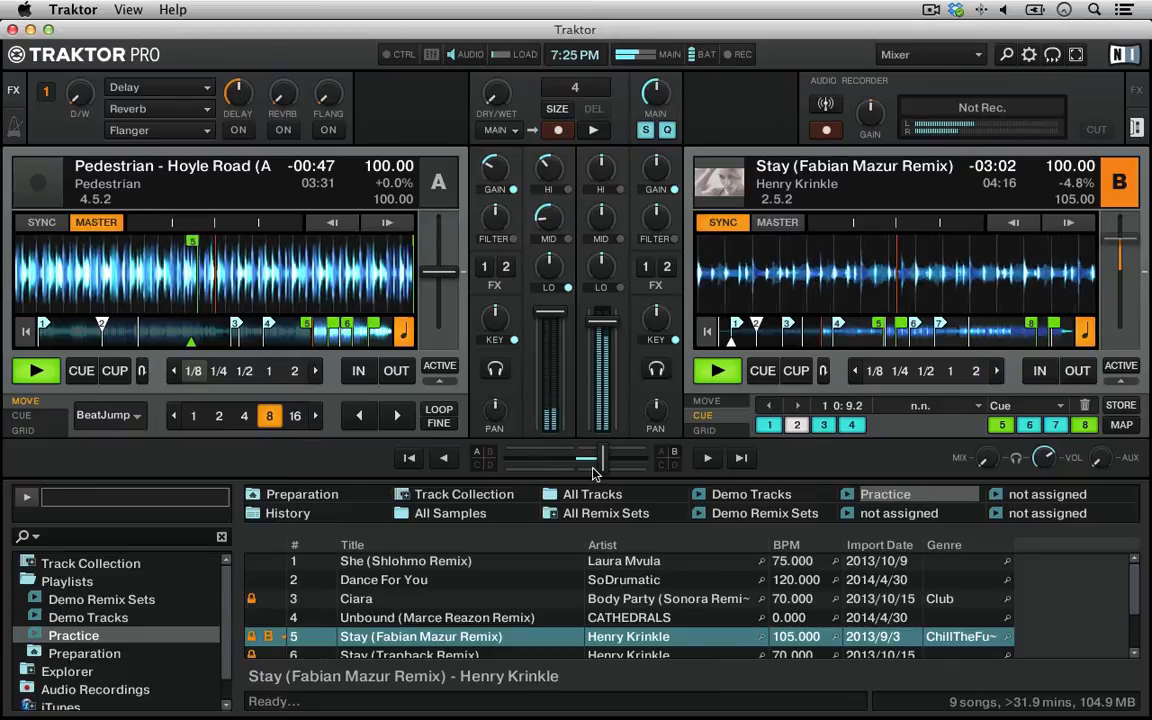
Extend the choice of loop sizes on deck A and activate a 4-beat loop near the end of its track.
click(316, 372)
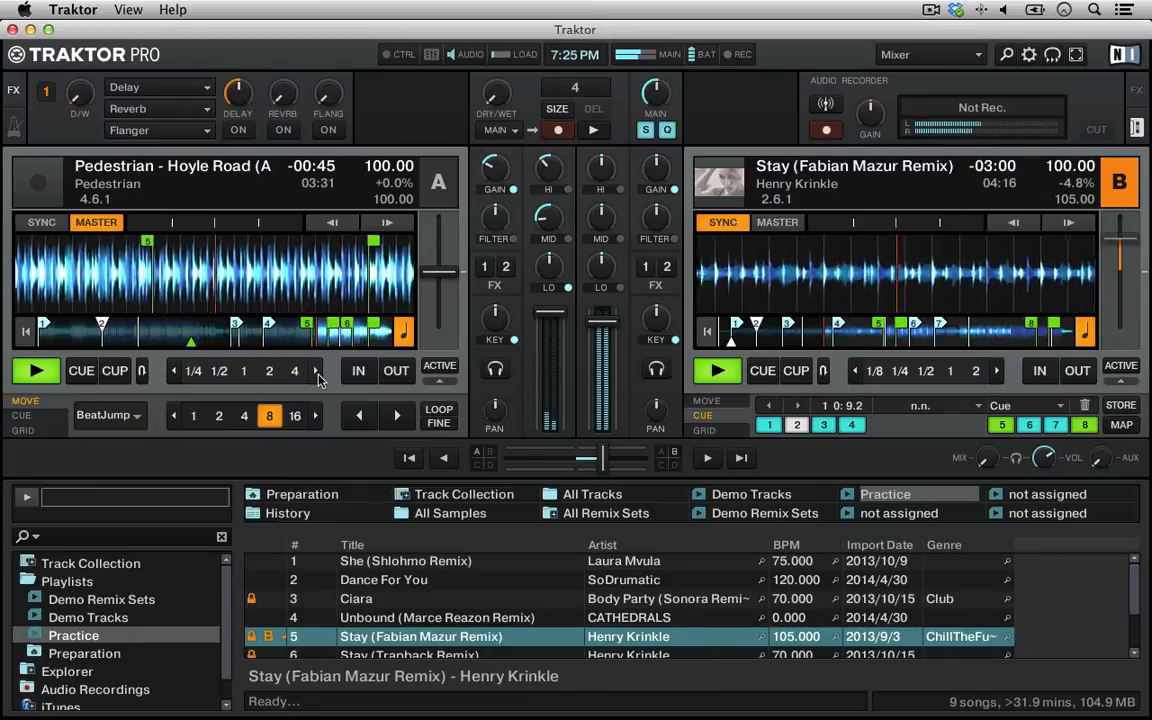
click(296, 372)
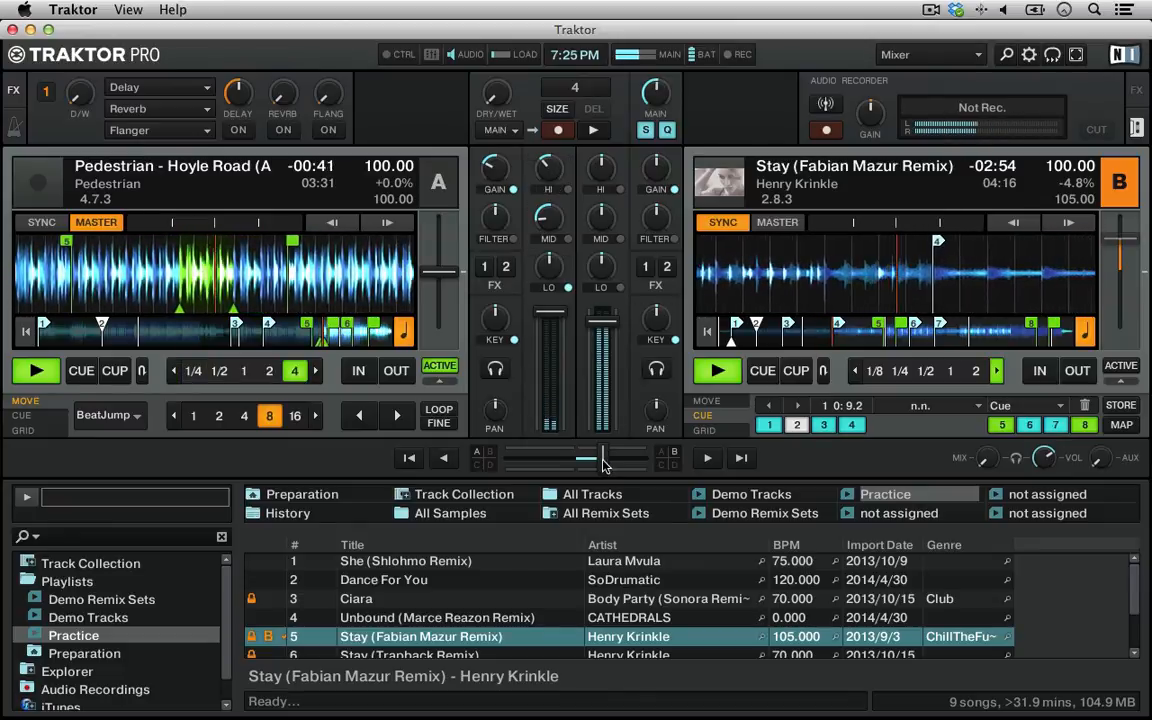
Work the crossfader between the decks with a slight boost to deck A's mid EQ, finishing fully on deck B.
drag(604, 464, 644, 464)
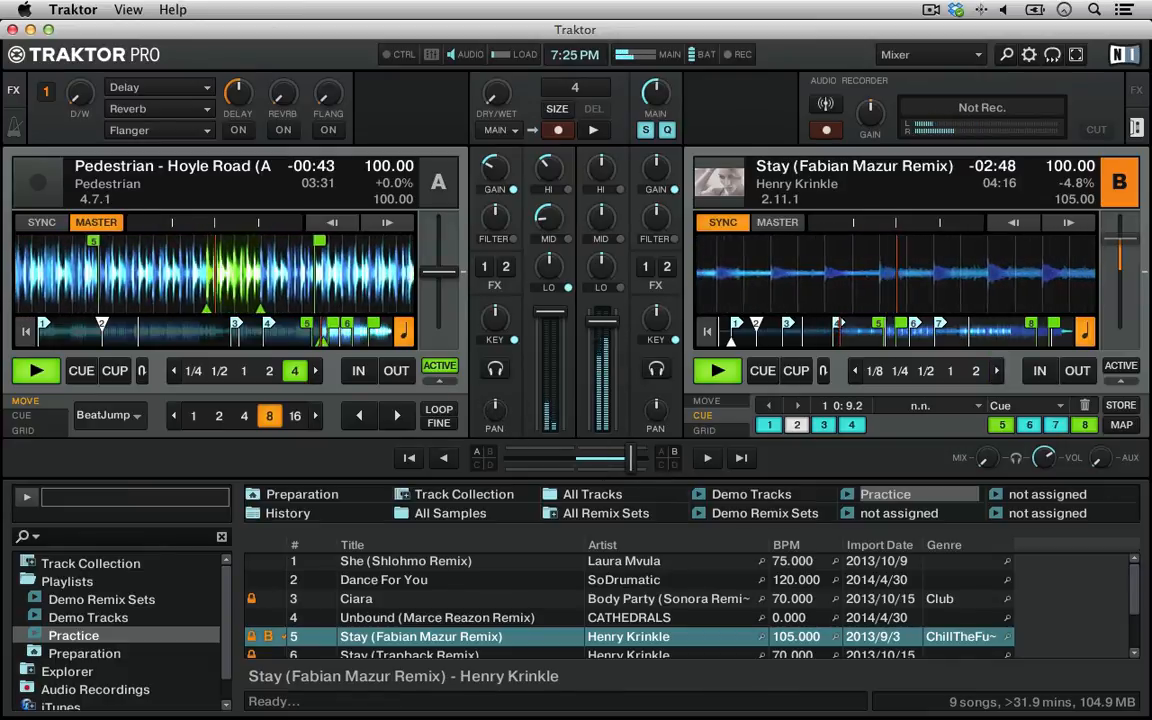
drag(644, 460, 614, 460)
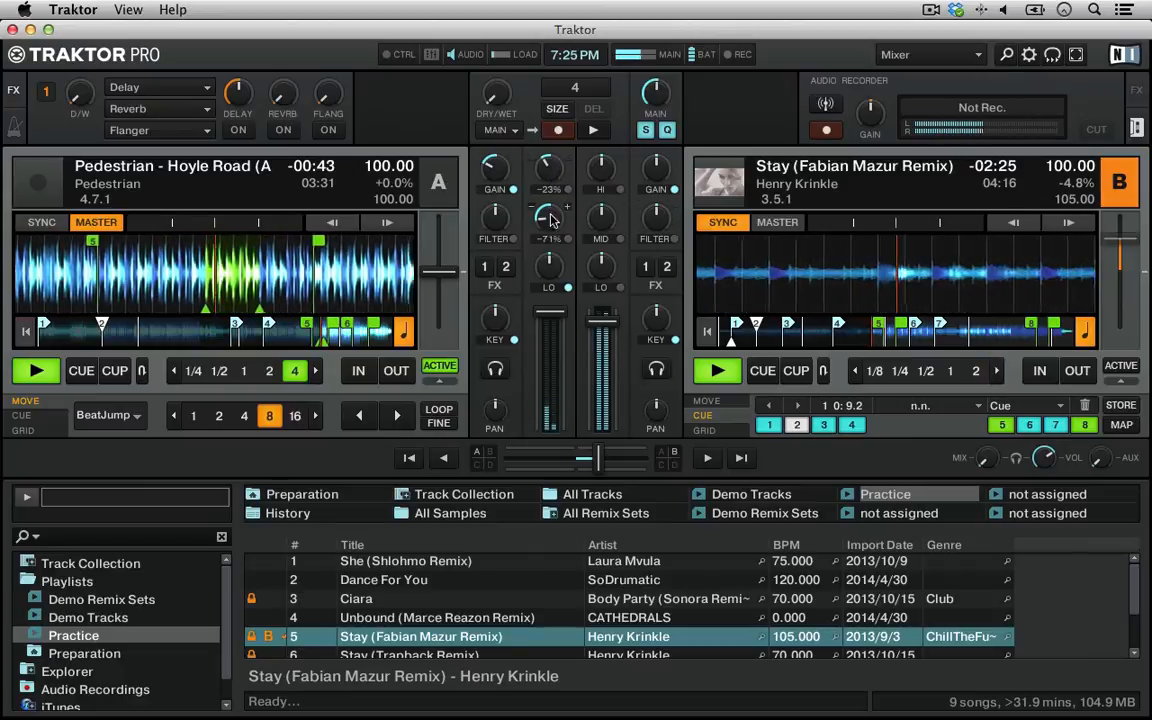
drag(550, 218, 550, 191)
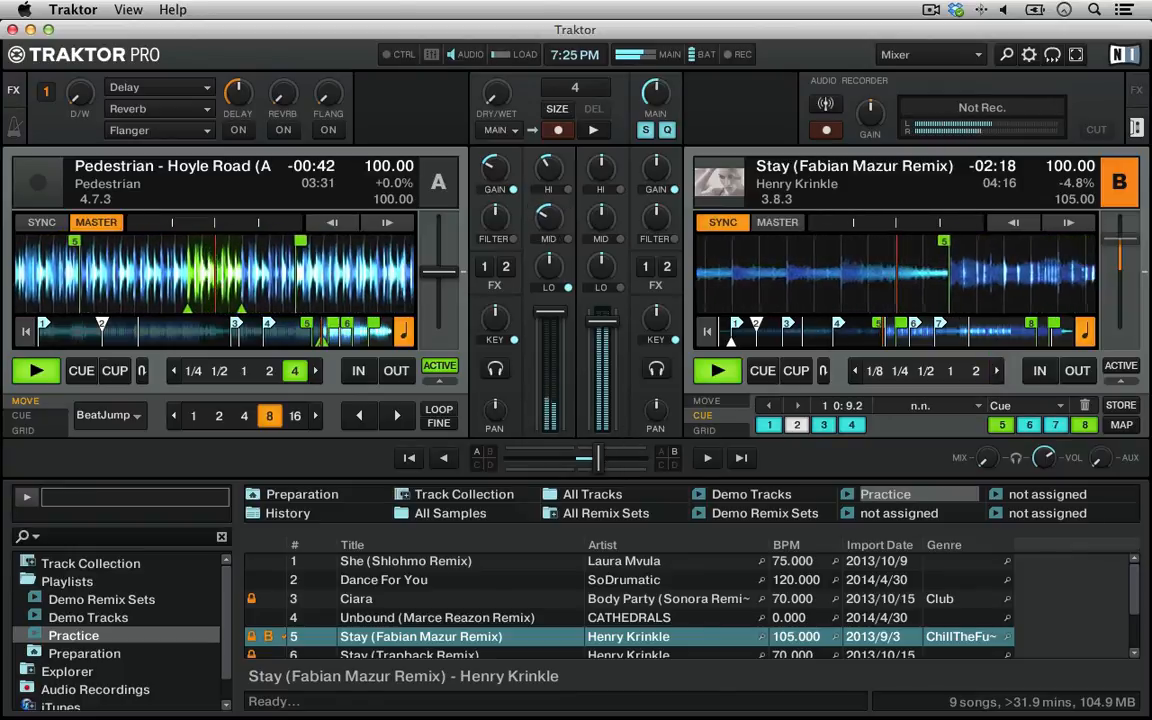
drag(600, 459, 646, 459)
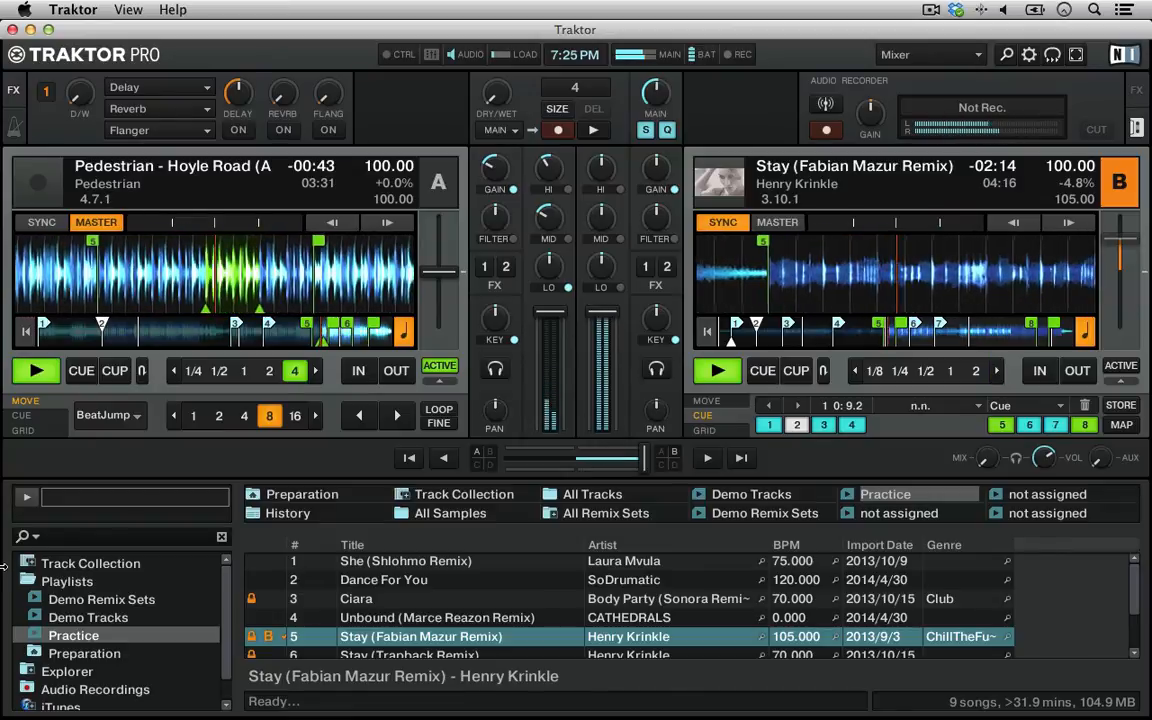
Stop the looping track on deck A and end playback on deck B.
click(45, 372)
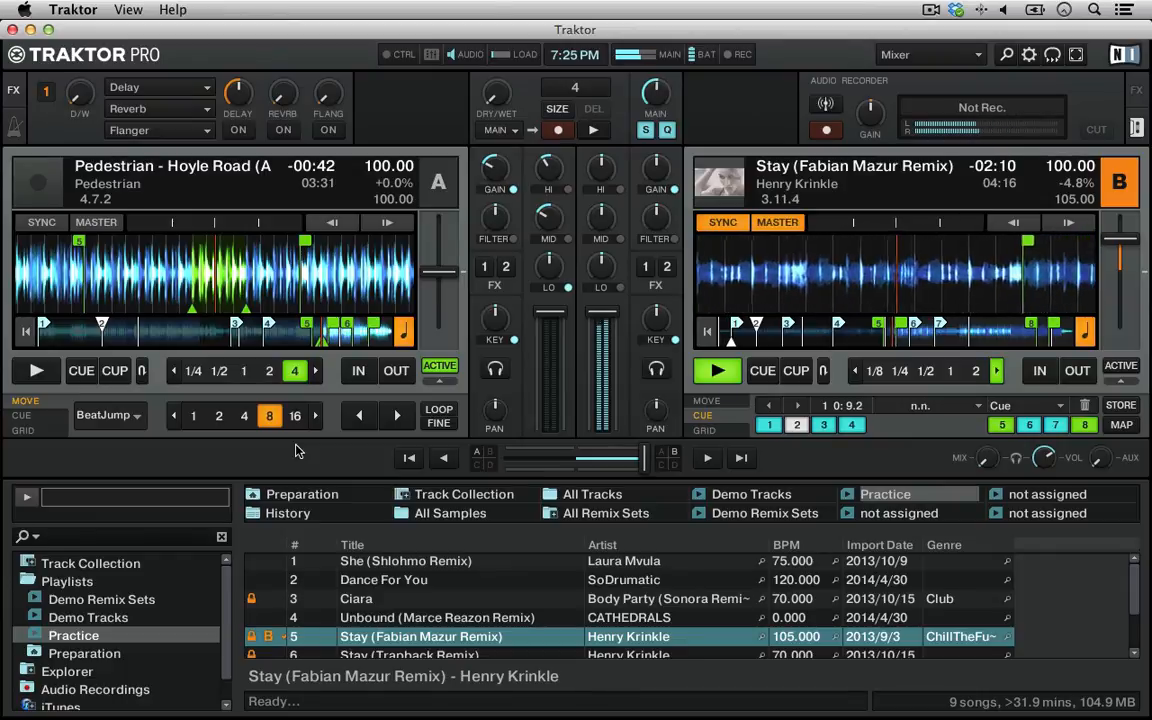
key(space)
key(space)
click(717, 371)
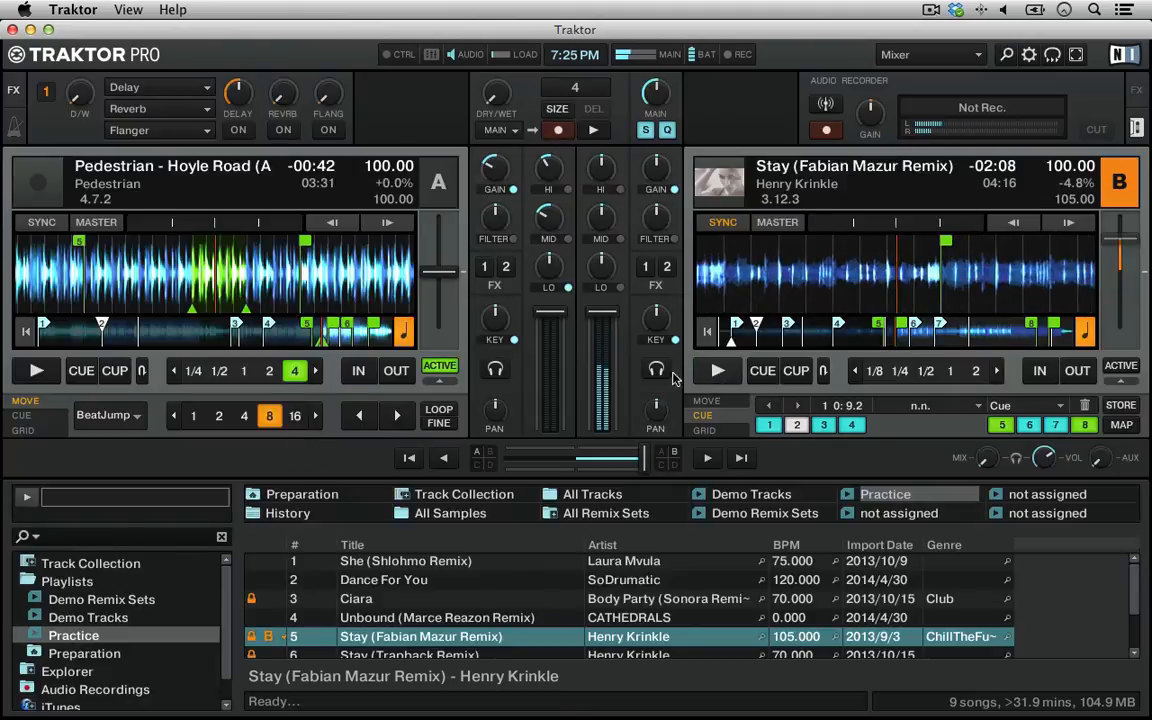